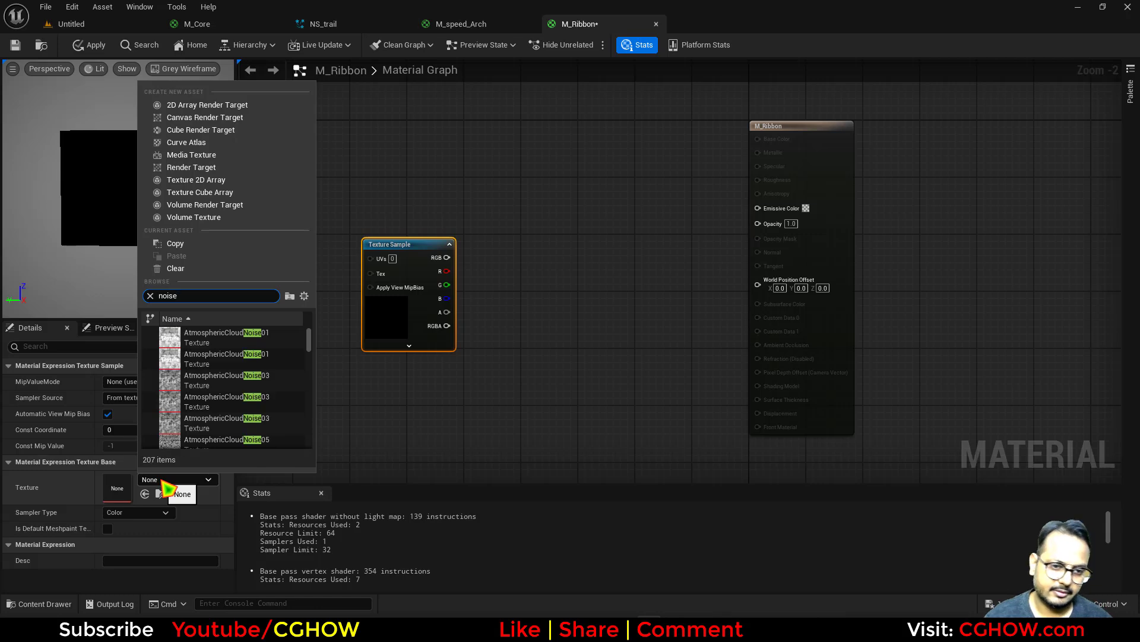
Assign the noise_blur texture to the Texture Sample node and move the node lower in the graph.
{"action": "type", "text": "bur"}
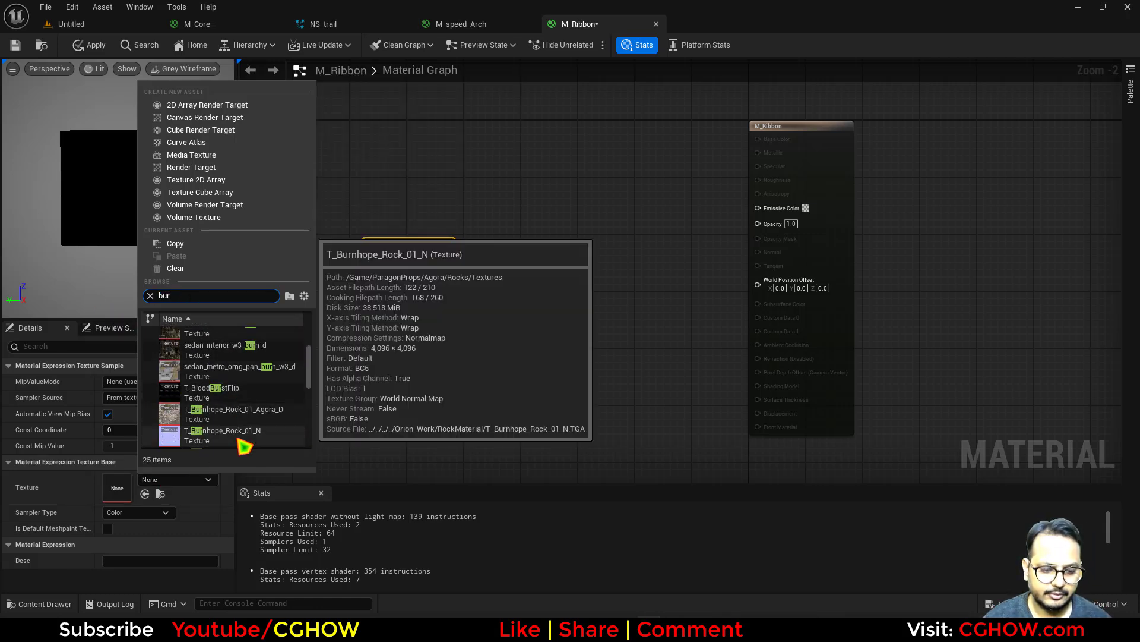
{"action": "type", "text": "lur"}
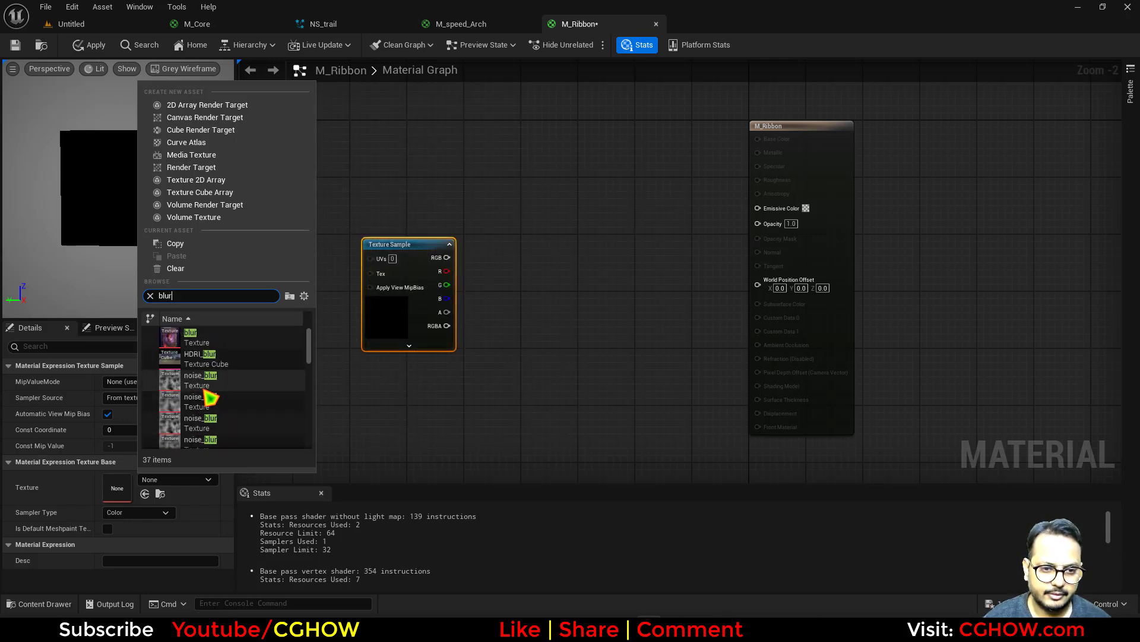
{"action": "left_click", "coordinate": [205, 370]}
{"action": "left_click_drag", "start_coordinate": [418, 313], "coordinate": [405, 358]}
{"action": "right_click_drag", "start_coordinate": [482, 244], "coordinate": [488, 344]}
{"action": "left_click_drag", "start_coordinate": [385, 471], "coordinate": [363, 479]}
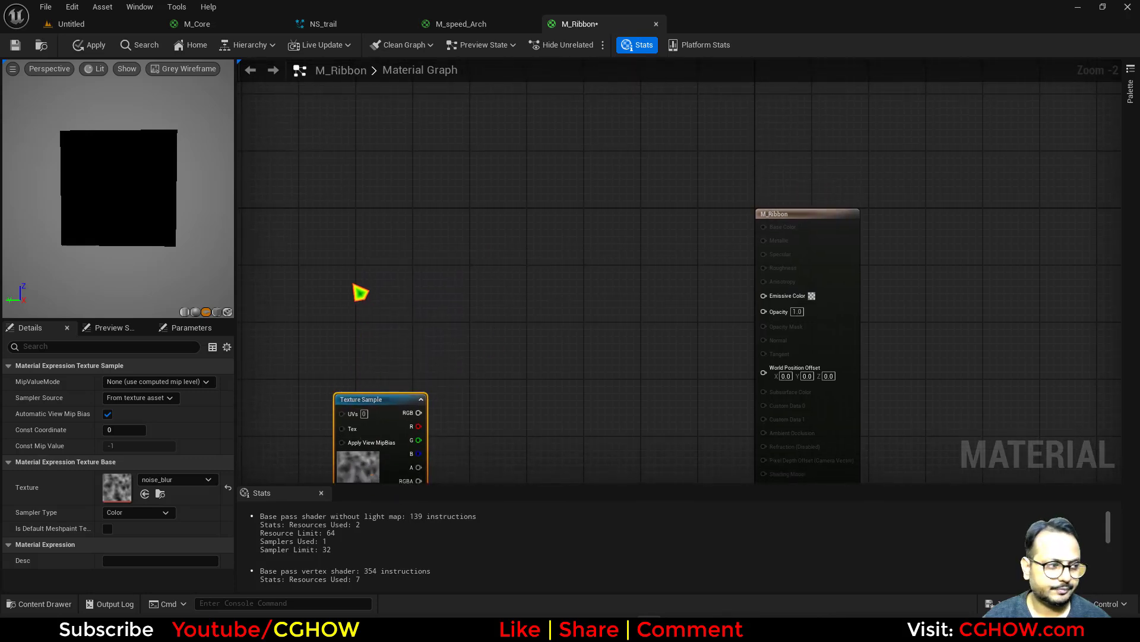
Add a ParticleColor node and place it above the Texture Sample, between it and the M_Ribbon output node.
{"action": "right_click_drag", "start_coordinate": [360, 292], "coordinate": [343, 251]}
{"action": "right_click", "coordinate": [344, 194]}
{"action": "type", "text": "par"}
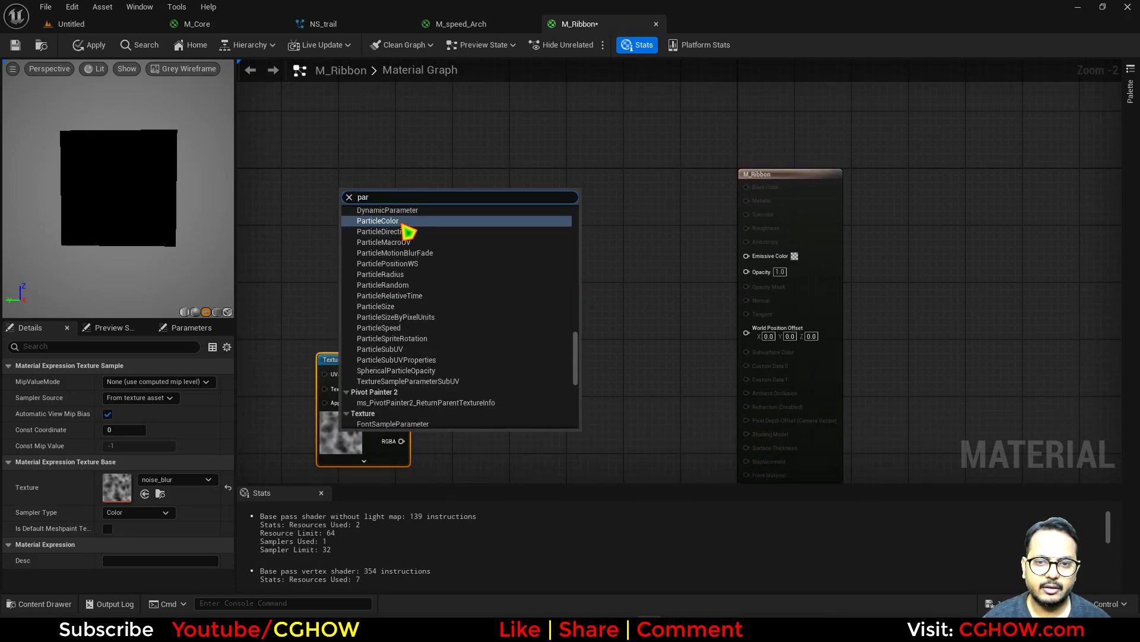
{"action": "left_click", "coordinate": [392, 222]}
{"action": "left_click_drag", "start_coordinate": [369, 234], "coordinate": [504, 165]}
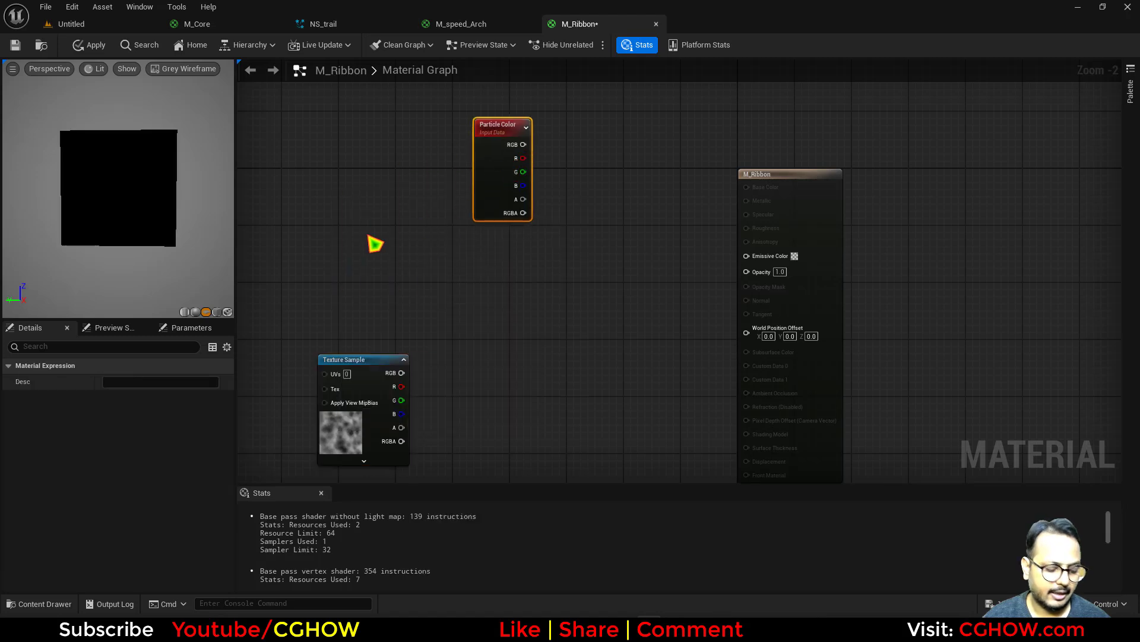
Add a BlackBody node and place it below the Particle Color node.
{"action": "right_click", "coordinate": [373, 243]}
{"action": "type", "text": "black"}
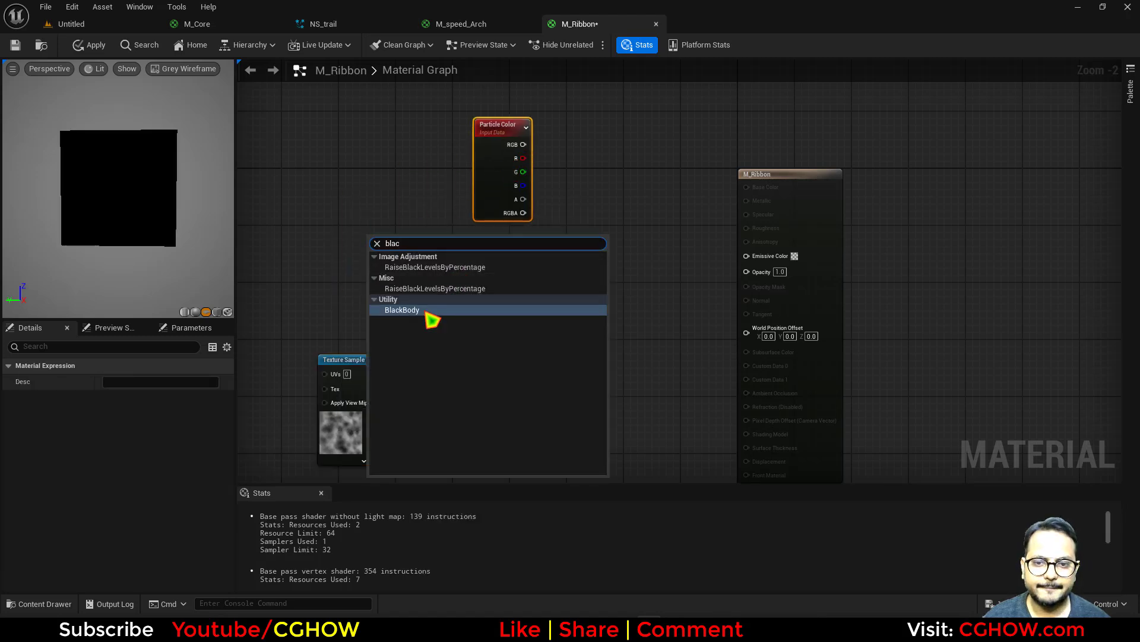
{"action": "left_click", "coordinate": [434, 310]}
{"action": "left_click_drag", "start_coordinate": [385, 237], "coordinate": [556, 285]}
Add a TexCoord node feeding a Component Mask limited to the R channel, and preview the mask.
{"action": "right_click_drag", "start_coordinate": [351, 262], "coordinate": [437, 263]}
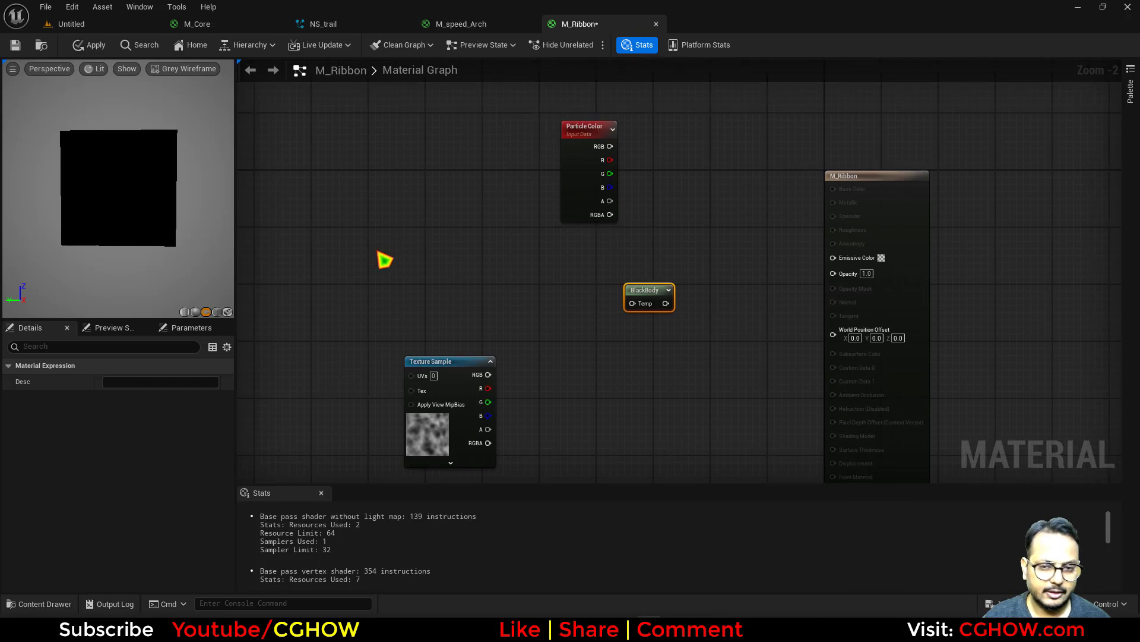
{"action": "left_click", "coordinate": [325, 226]}
{"action": "left_click", "coordinate": [430, 234]}
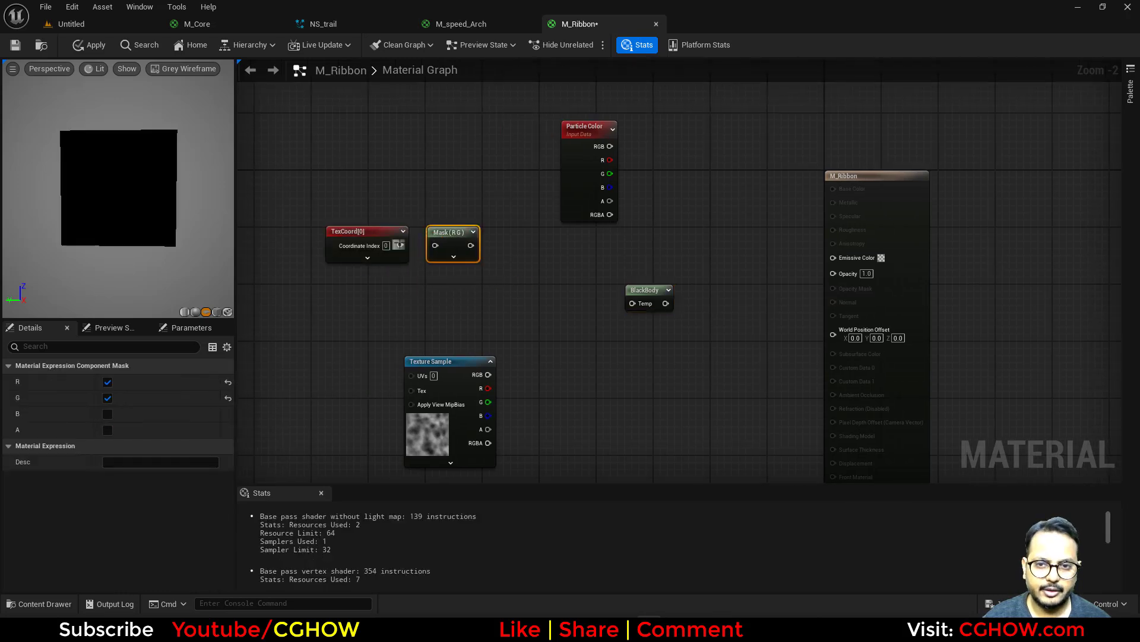
{"action": "left_click", "coordinate": [108, 397]}
{"action": "right_click_drag", "start_coordinate": [476, 276], "coordinate": [448, 299]}
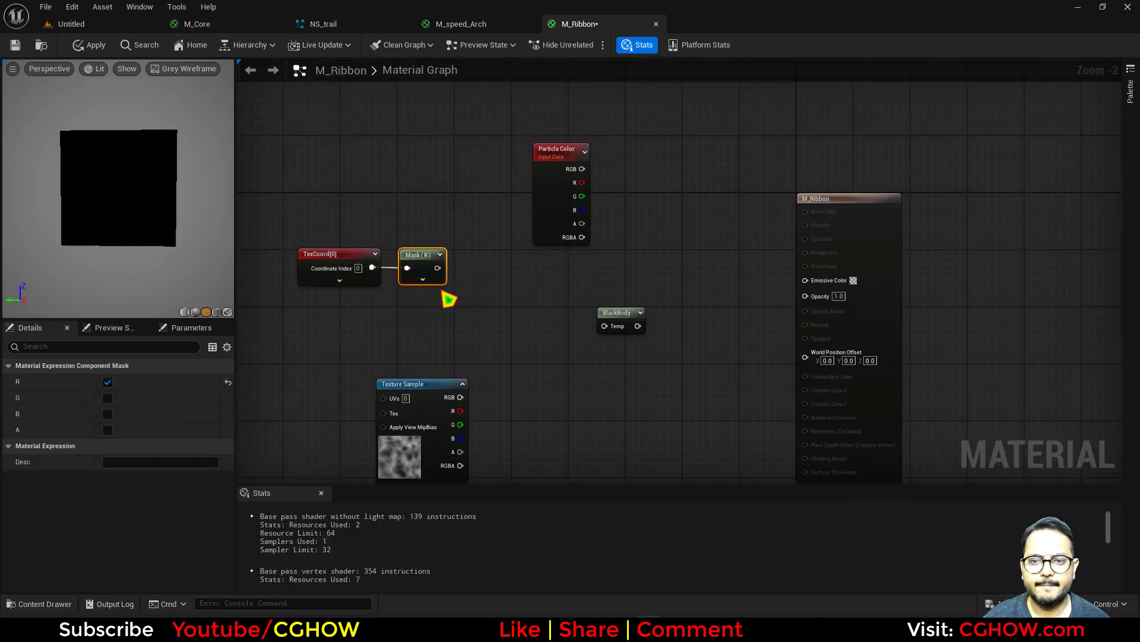
{"action": "key", "text": "space"}
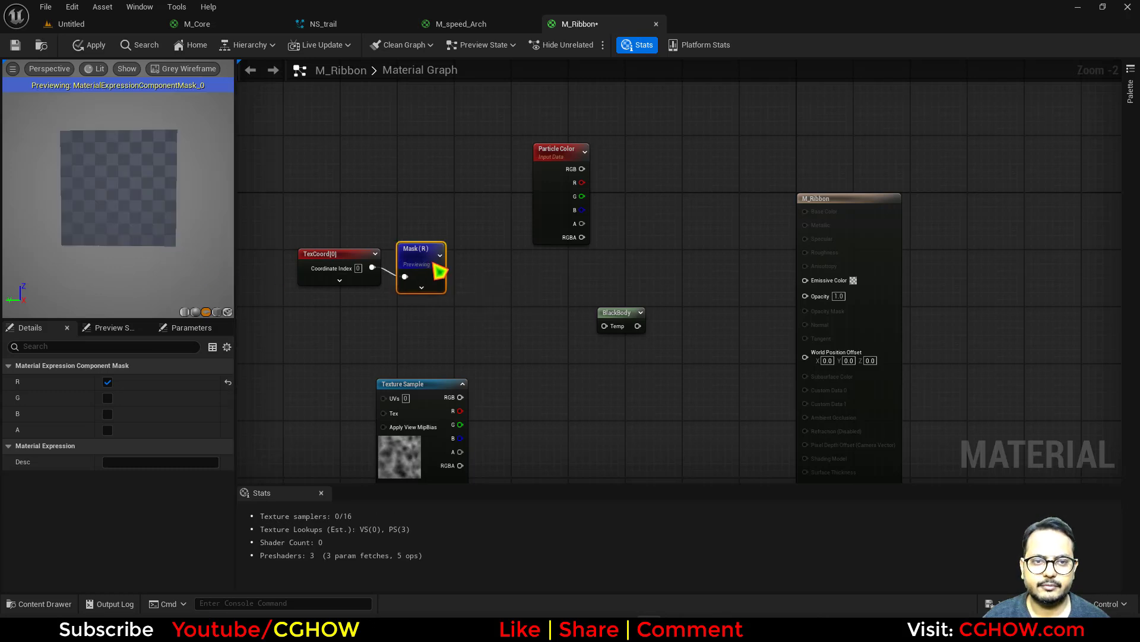
{"action": "left_click_drag", "start_coordinate": [434, 257], "coordinate": [427, 250]}
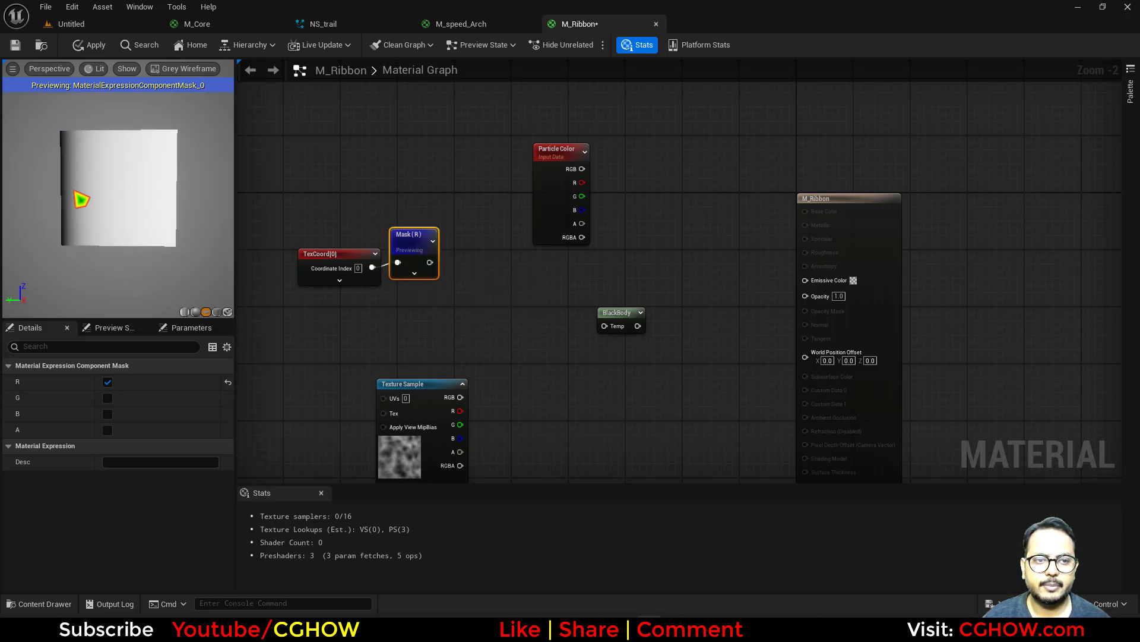
Add a OneMinus (1-x) node fed by the R mask, preview it, and align the mask with the node row.
{"action": "right_click_drag", "start_coordinate": [452, 254], "coordinate": [444, 262]}
{"action": "key", "text": "o"}
{"action": "left_click", "coordinate": [450, 244]}
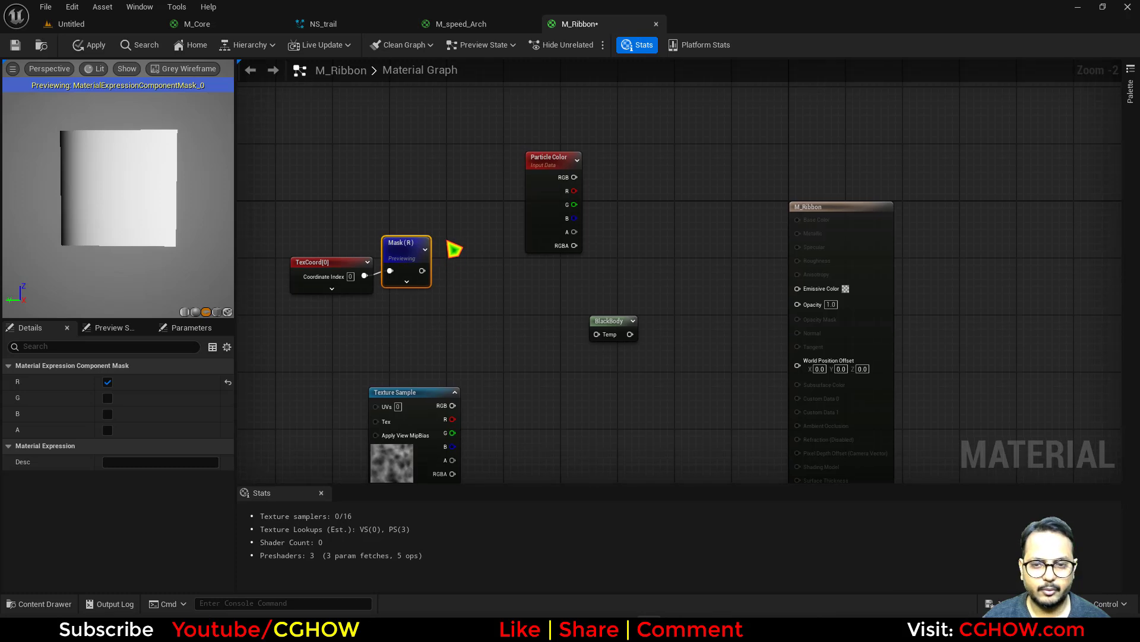
{"action": "left_click_drag", "start_coordinate": [422, 270], "coordinate": [472, 277]}
{"action": "key", "text": "space"}
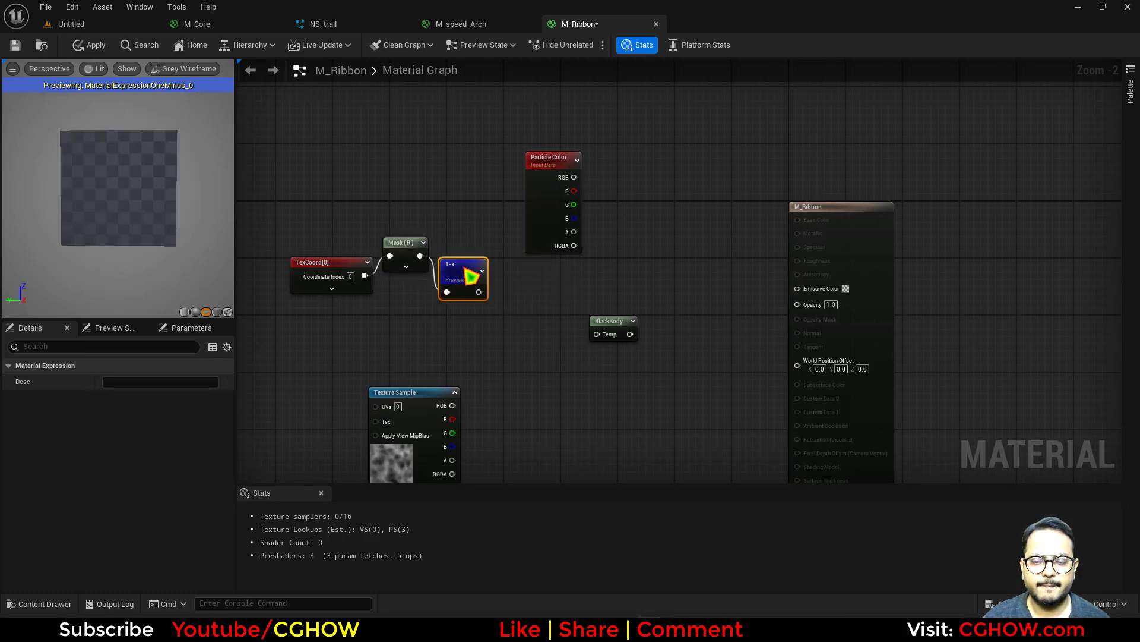
{"action": "left_click_drag", "start_coordinate": [414, 256], "coordinate": [407, 284]}
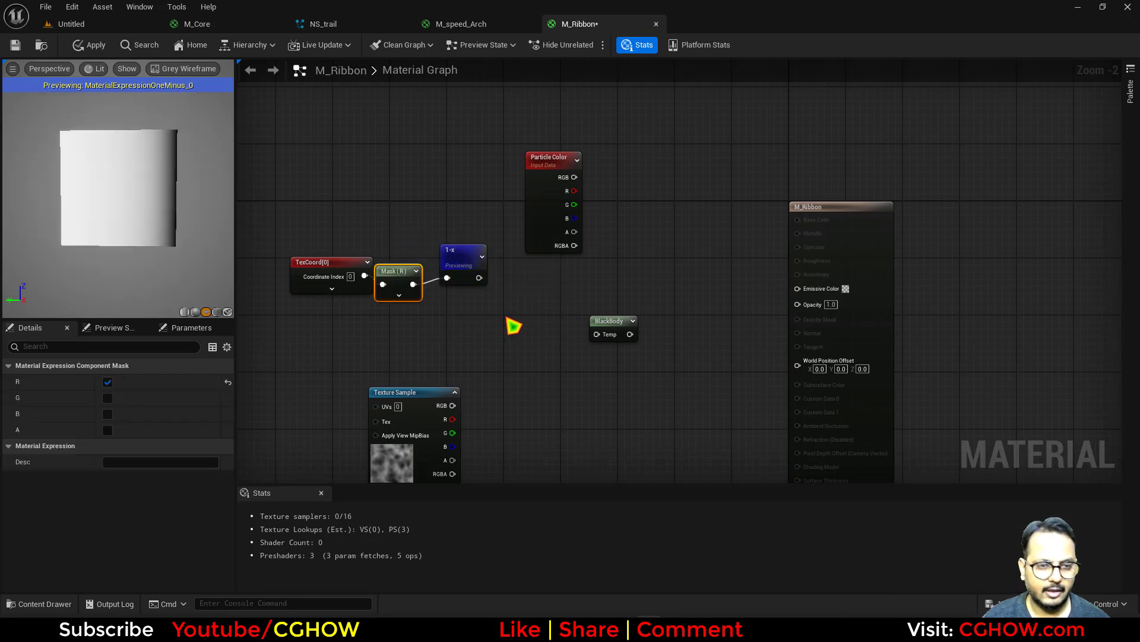
Add a Power node and connect the 1-x output to its Base input.
{"action": "key", "text": "e"}
{"action": "left_click", "coordinate": [498, 267]}
{"action": "left_click_drag", "start_coordinate": [480, 278], "coordinate": [505, 283]}
Add a DynamicParameter node, connect its first output to the Power node's Exp, and name that parameter pow.
{"action": "right_click_drag", "start_coordinate": [377, 357], "coordinate": [481, 307]}
{"action": "right_click", "coordinate": [404, 310]}
{"action": "type", "text": "d"}
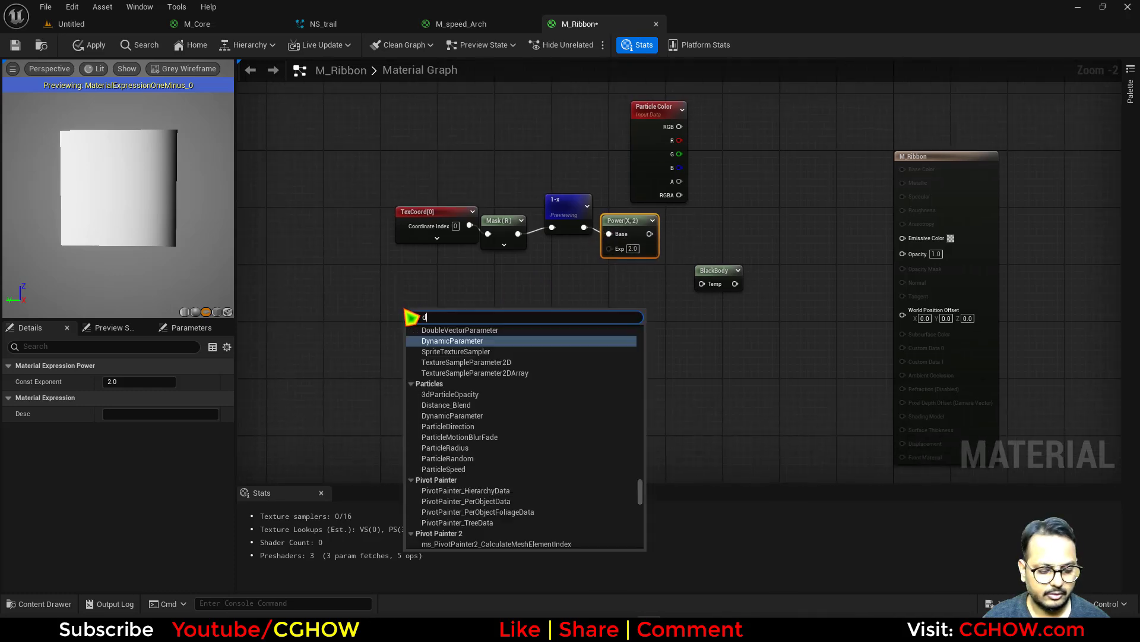
{"action": "type", "text": "yn"}
{"action": "left_click", "coordinate": [452, 394]}
{"action": "left_click_drag", "start_coordinate": [490, 324], "coordinate": [609, 248]}
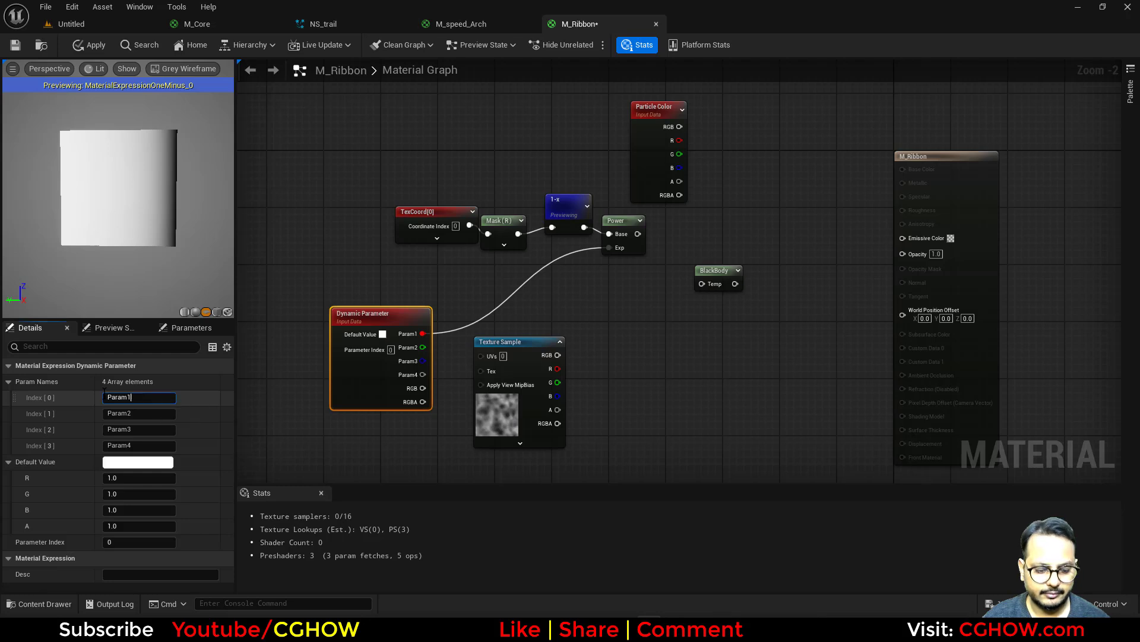
{"action": "left_click_drag", "start_coordinate": [105, 392], "coordinate": [82, 394]}
{"action": "type", "text": "pow"}
Add a Multiply node that multiplies the Power output by the Dynamic Parameter's Param2.
{"action": "right_click_drag", "start_coordinate": [616, 313], "coordinate": [450, 324]}
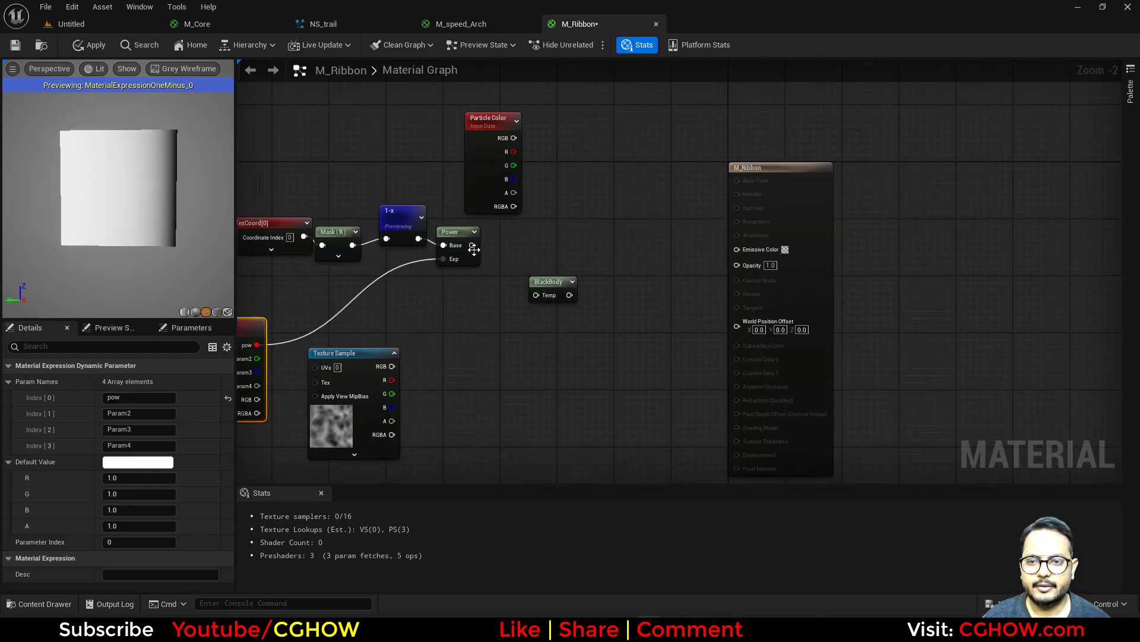
{"action": "left_click", "coordinate": [504, 239]}
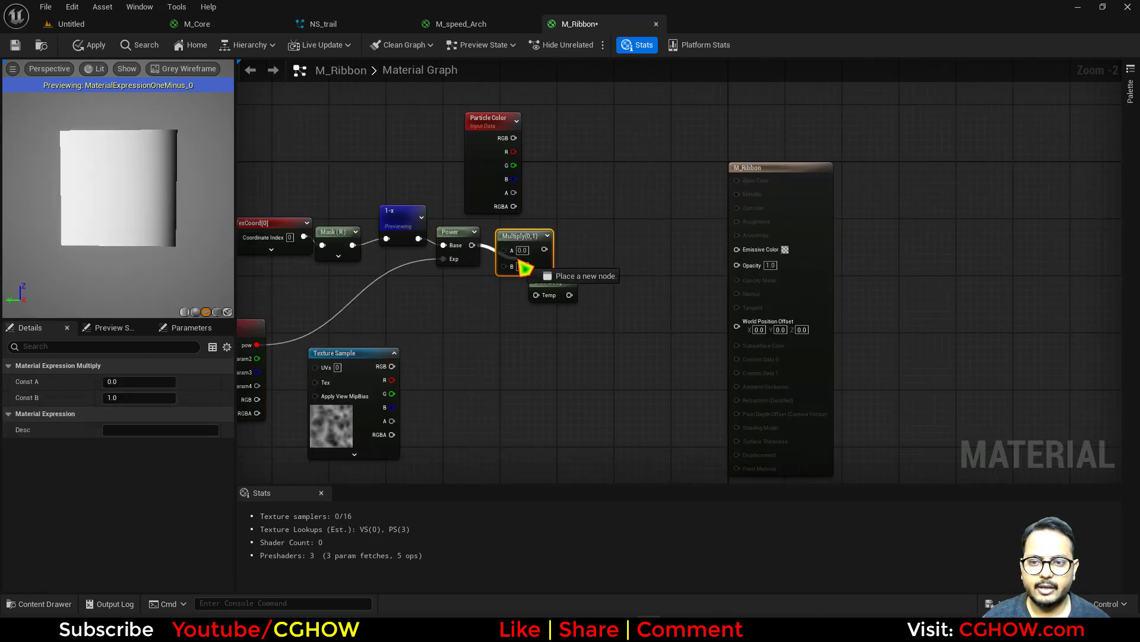
{"action": "right_click_drag", "start_coordinate": [504, 270], "coordinate": [584, 267]}
{"action": "left_click_drag", "start_coordinate": [562, 288], "coordinate": [337, 355]}
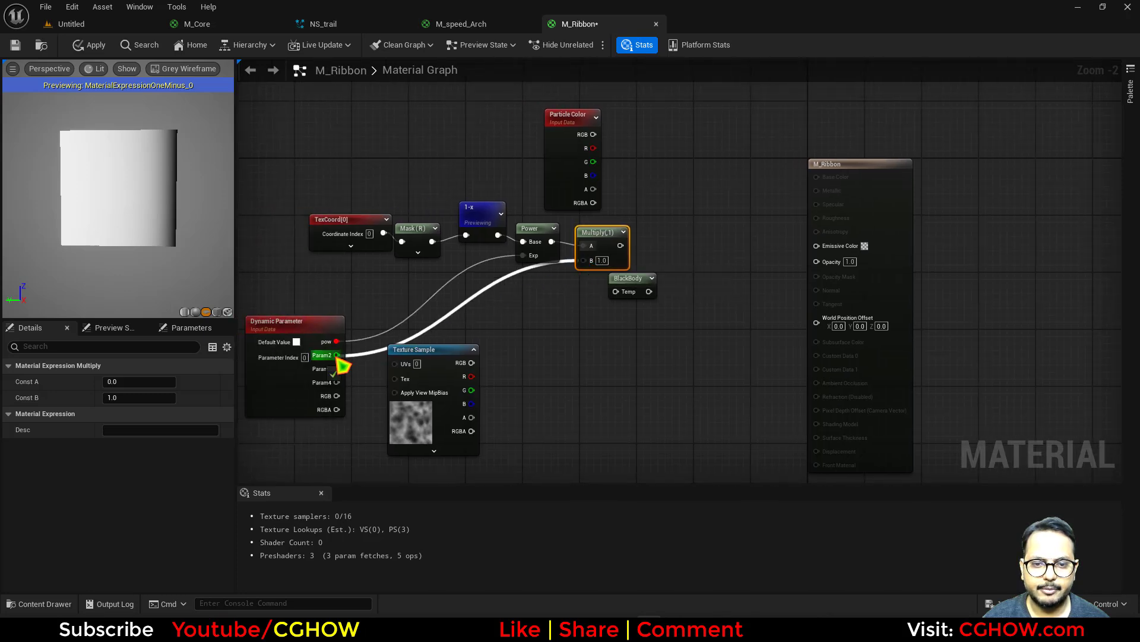
Rename the second dynamic parameter Paramtemp and connect the Multiply output to BlackBody's Temp input.
{"action": "left_click", "coordinate": [276, 395]}
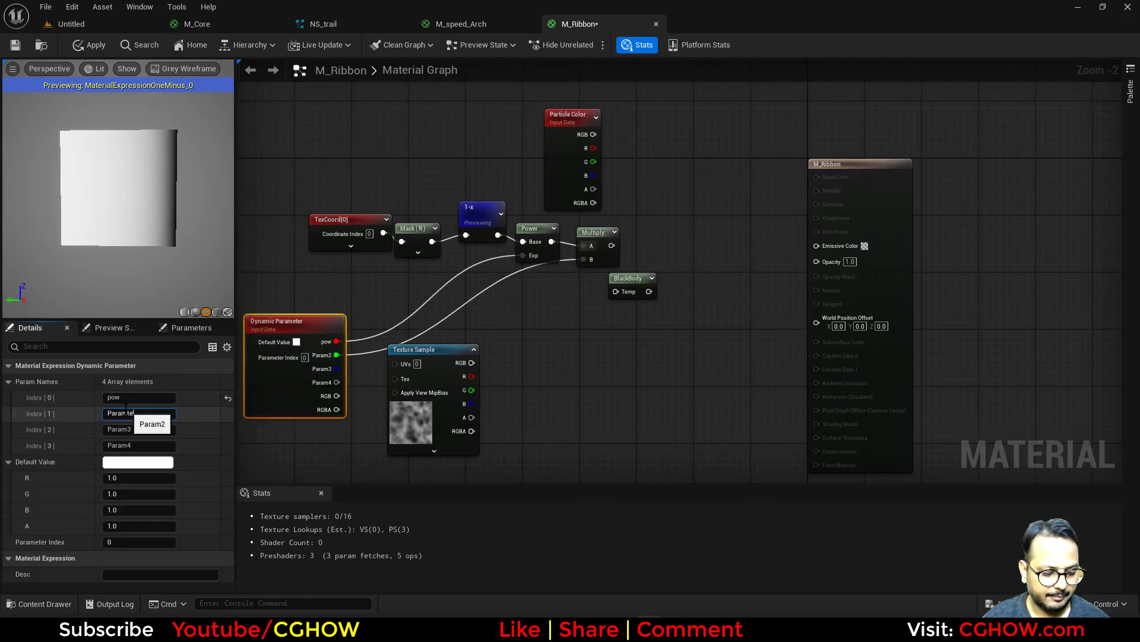
{"action": "type", "text": "m"}
{"action": "left_click_drag", "start_coordinate": [611, 245], "coordinate": [650, 270]}
Try multiplying Particle Color's RGB by the BlackBody output into Emissive Color, and delete that Multiply node.
{"action": "right_click_drag", "start_coordinate": [681, 246], "coordinate": [645, 291]}
{"action": "key", "text": "m"}
{"action": "left_click", "coordinate": [664, 274]}
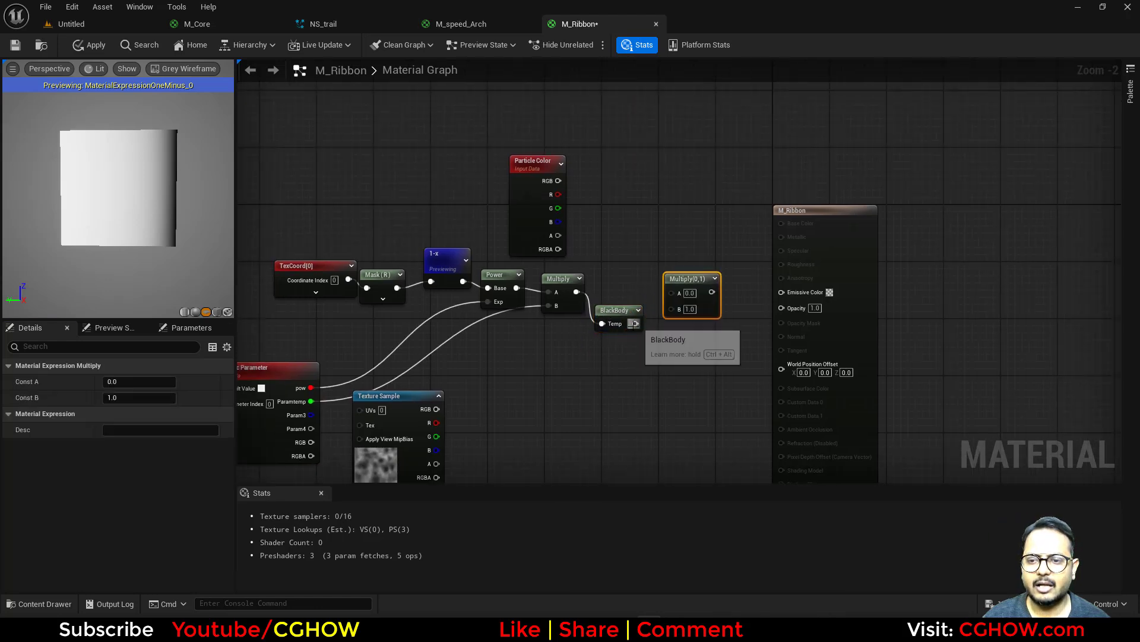
{"action": "left_click_drag", "start_coordinate": [636, 324], "coordinate": [559, 181]}
{"action": "left_click_drag", "start_coordinate": [699, 291], "coordinate": [795, 301]}
{"action": "left_click_drag", "start_coordinate": [858, 255], "coordinate": [974, 235]}
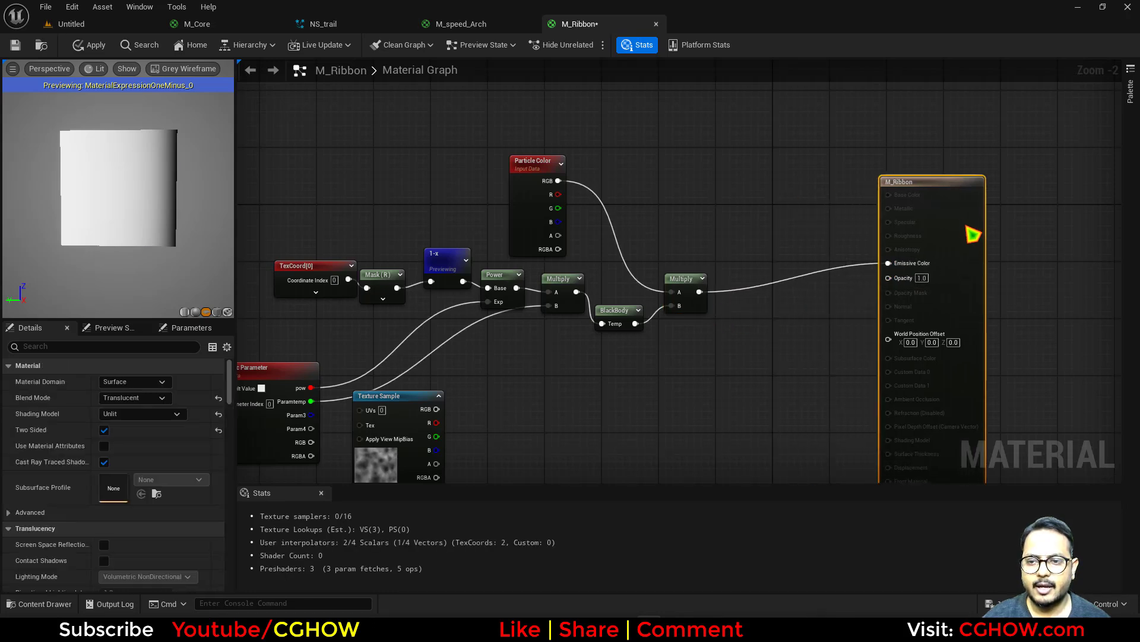
{"action": "left_click_drag", "start_coordinate": [675, 284], "coordinate": [733, 273]}
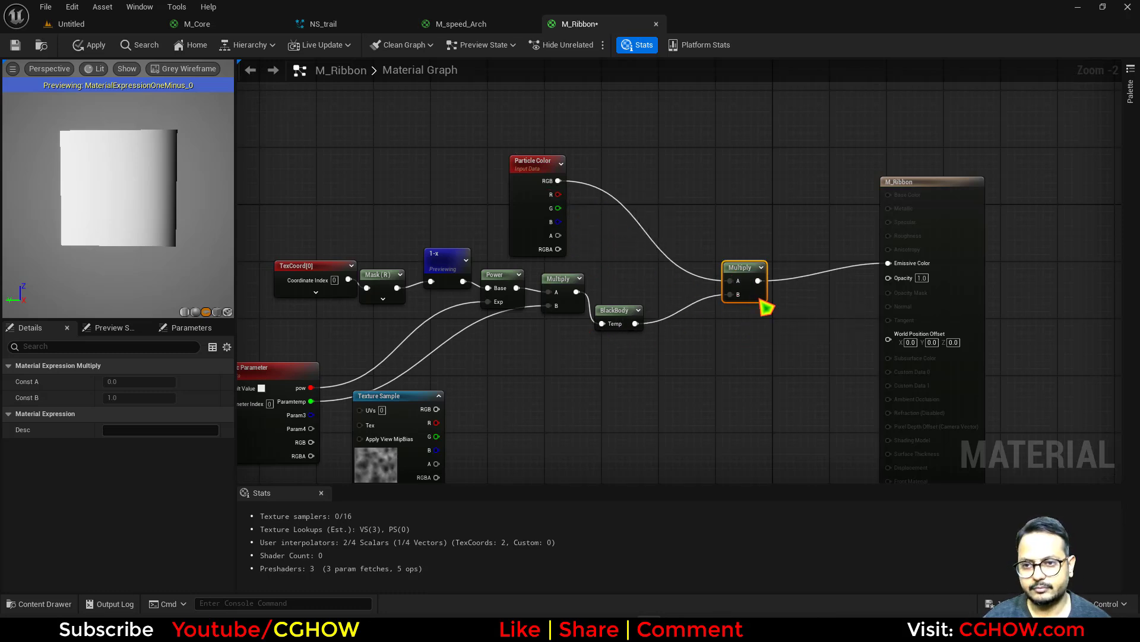
{"action": "key", "text": "Delete"}
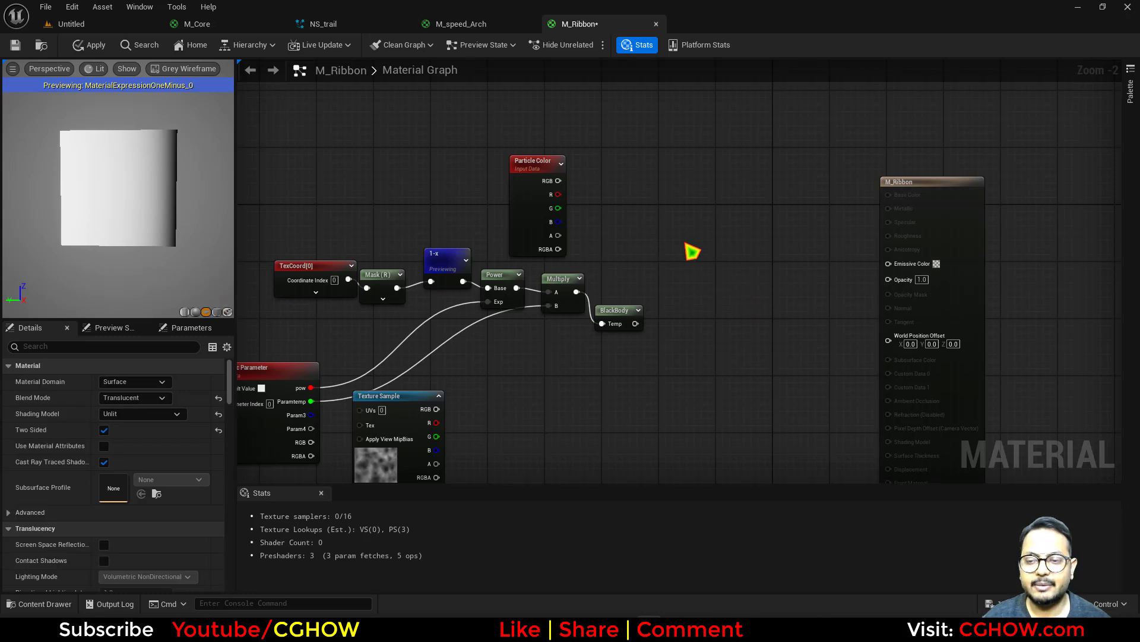
Combine the BlackBody output and Particle Color's RGB with an Add node and connect it to Emissive Color.
{"action": "left_click", "coordinate": [692, 252]}
{"action": "left_click_drag", "start_coordinate": [636, 324], "coordinate": [694, 259]}
{"action": "left_click_drag", "start_coordinate": [693, 273], "coordinate": [557, 181]}
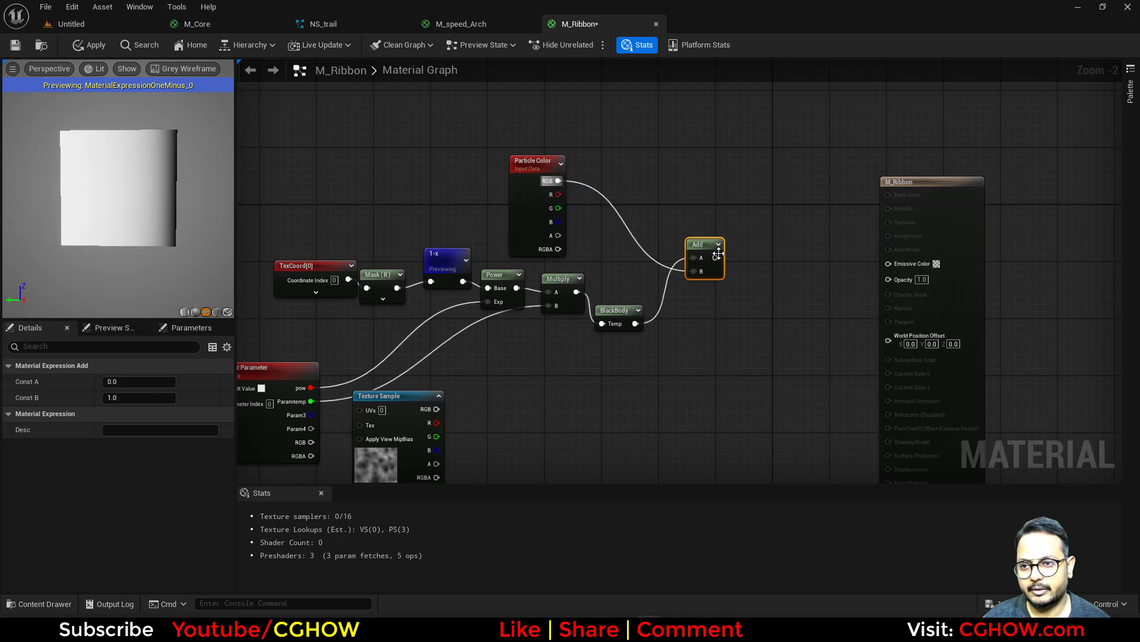
{"action": "left_click_drag", "start_coordinate": [716, 257], "coordinate": [890, 264]}
Move the Texture Sample node down and to the right, clear of the Dynamic Parameter node.
{"action": "right_click_drag", "start_coordinate": [552, 400], "coordinate": [473, 338]}
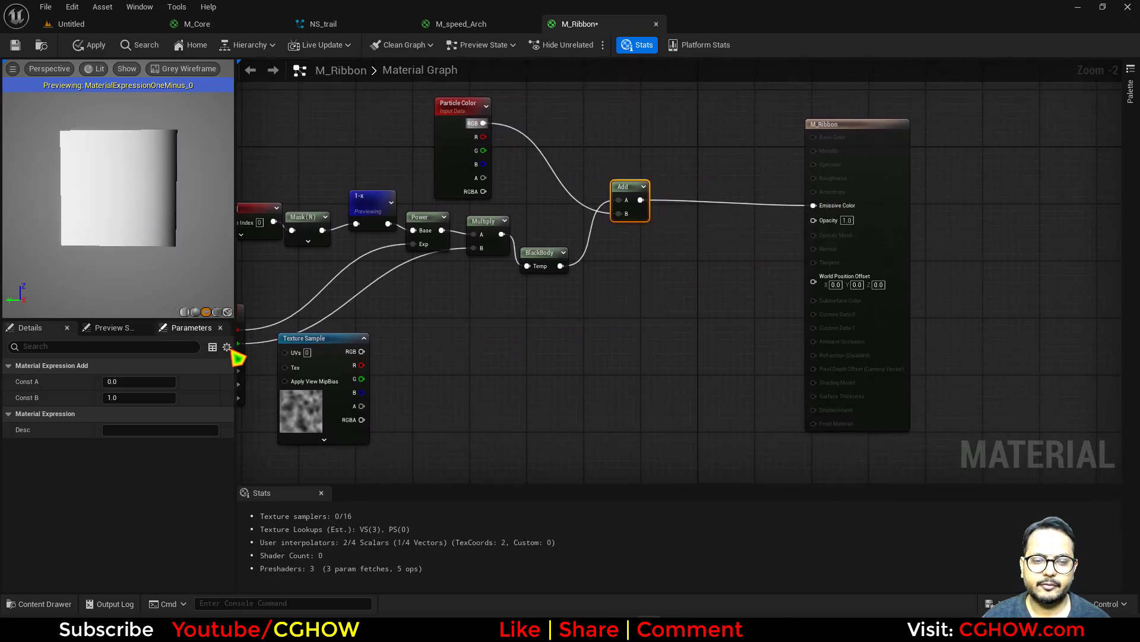
{"action": "left_click_drag", "start_coordinate": [303, 406], "coordinate": [409, 438]}
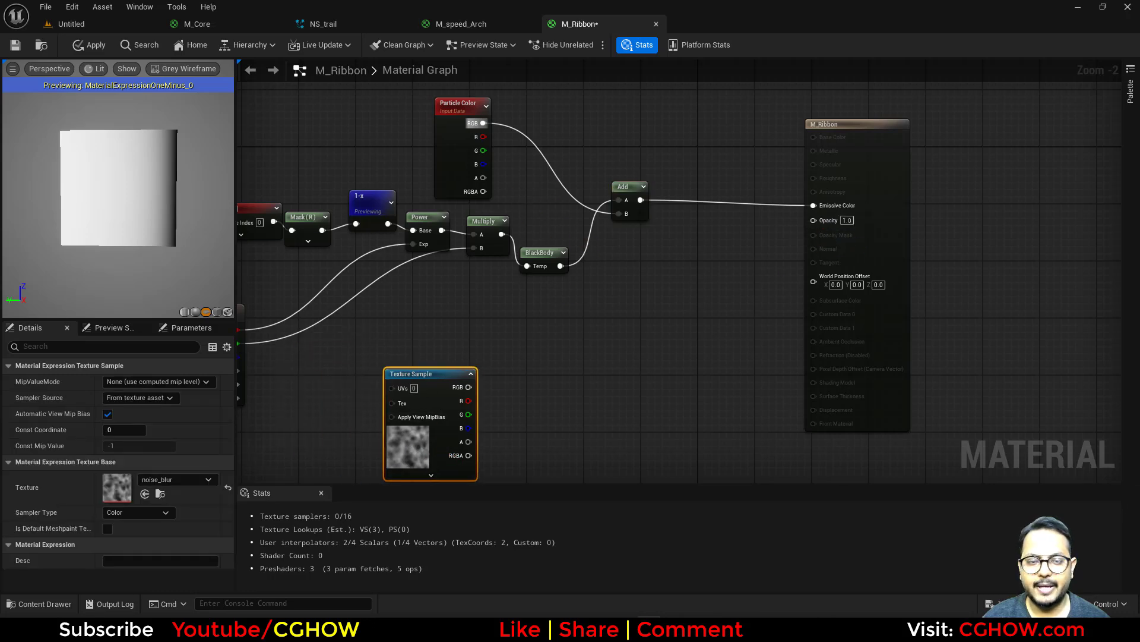
{"action": "right_click_drag", "start_coordinate": [397, 405], "coordinate": [547, 297]}
{"action": "left_click_drag", "start_coordinate": [546, 297], "coordinate": [634, 315]}
Duplicate the TexCoord and Mask nodes below the Dynamic Parameter, limit the copied mask to G, and preview it.
{"action": "left_click_drag", "start_coordinate": [466, 163], "coordinate": [348, 93]}
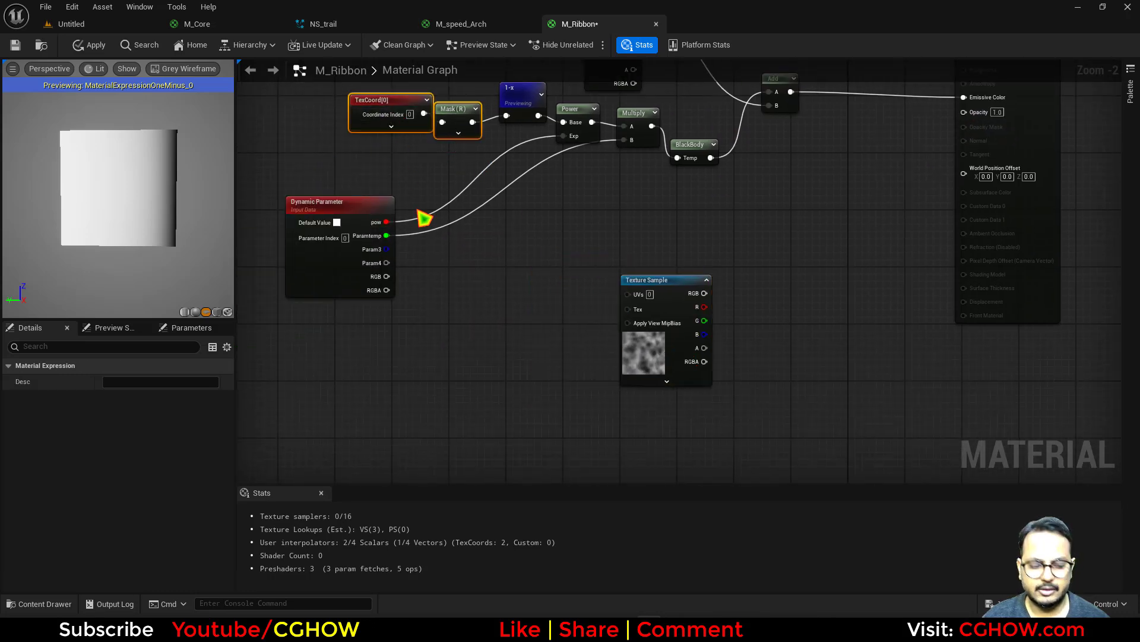
{"action": "key", "text": "ctrl+w"}
{"action": "left_click", "coordinate": [463, 373]}
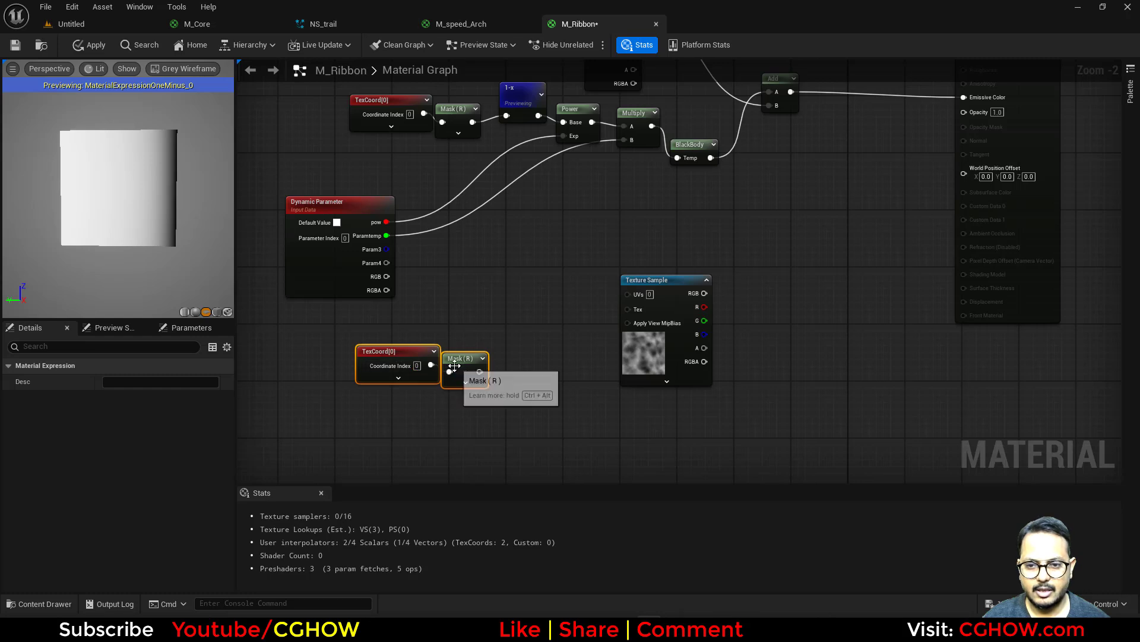
{"action": "left_click", "coordinate": [108, 397]}
{"action": "left_click", "coordinate": [107, 381]}
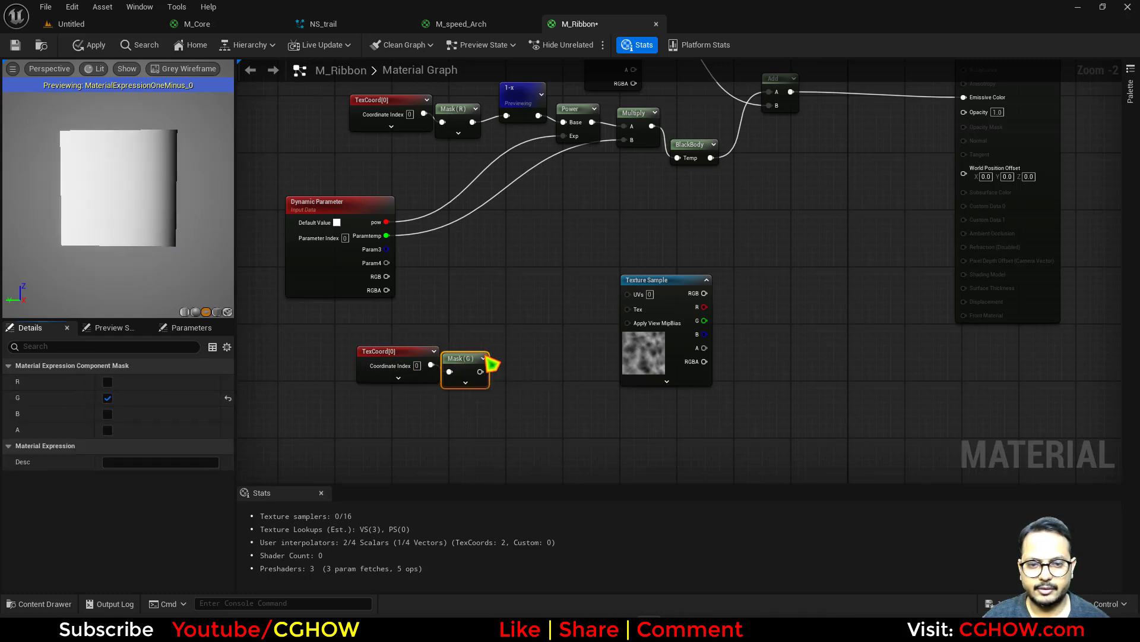
{"action": "key", "text": "space"}
Add a Sine node with a period of 2.0 fed by the G mask, and preview it.
{"action": "left_click_drag", "start_coordinate": [481, 386], "coordinate": [509, 367]}
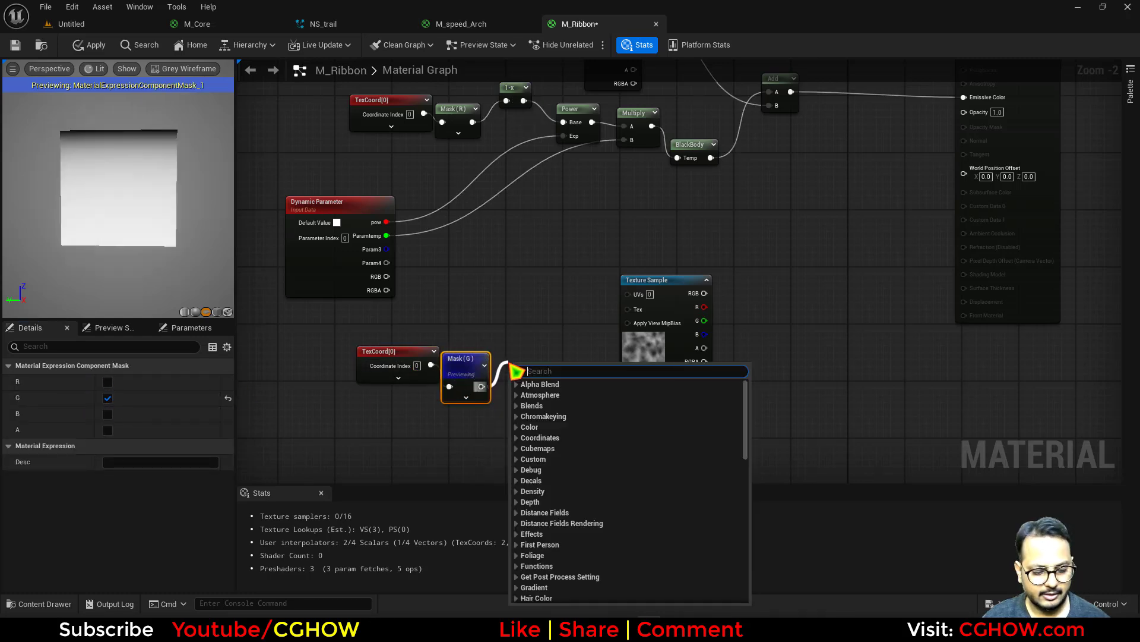
{"action": "type", "text": "si"}
{"action": "key", "text": "Return"}
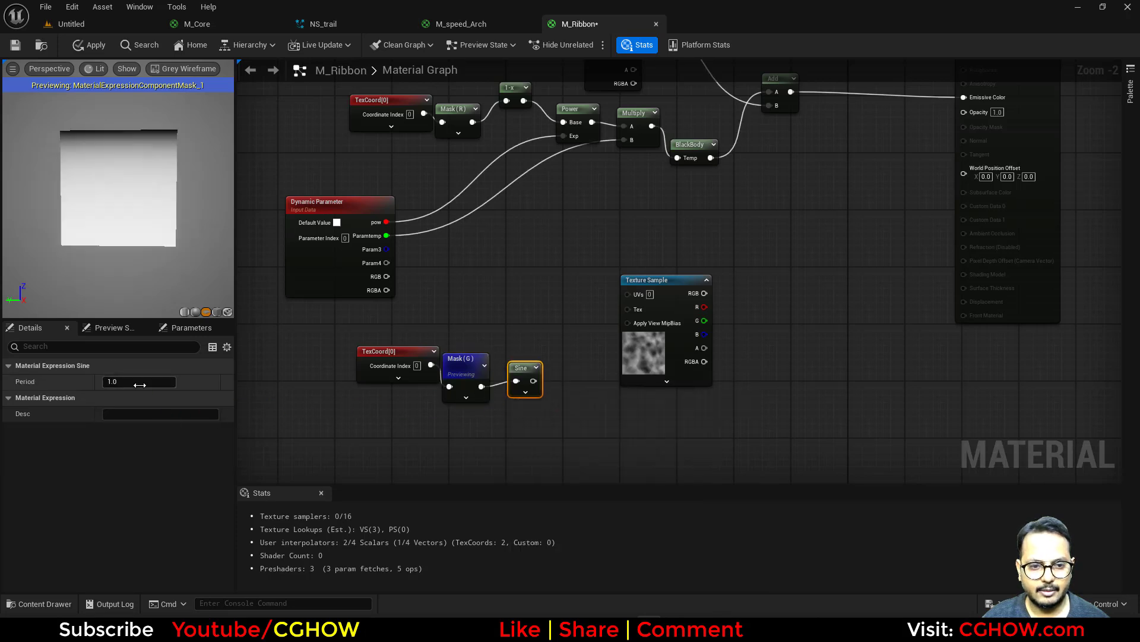
{"action": "left_click", "coordinate": [526, 382]}
{"action": "key", "text": "space"}
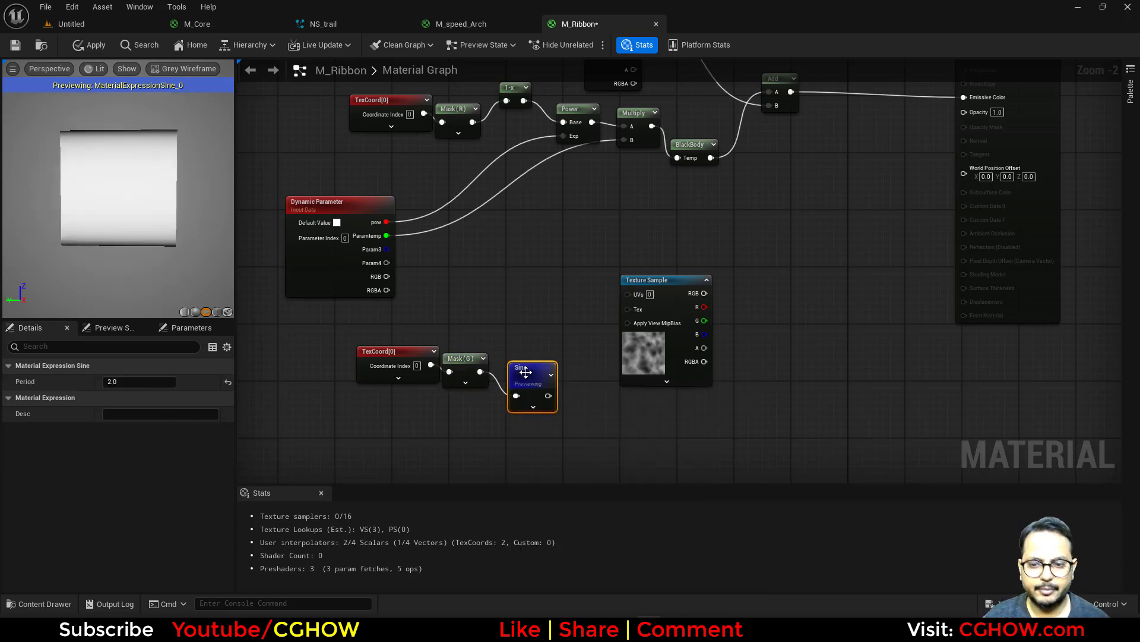
Move the Texture Sample further right and add a Power node whose Base is fed by the Sine output.
{"action": "right_click_drag", "start_coordinate": [435, 254], "coordinate": [306, 267]}
{"action": "left_click_drag", "start_coordinate": [494, 365], "coordinate": [549, 358]}
{"action": "right_click_drag", "start_coordinate": [525, 394], "coordinate": [602, 350]}
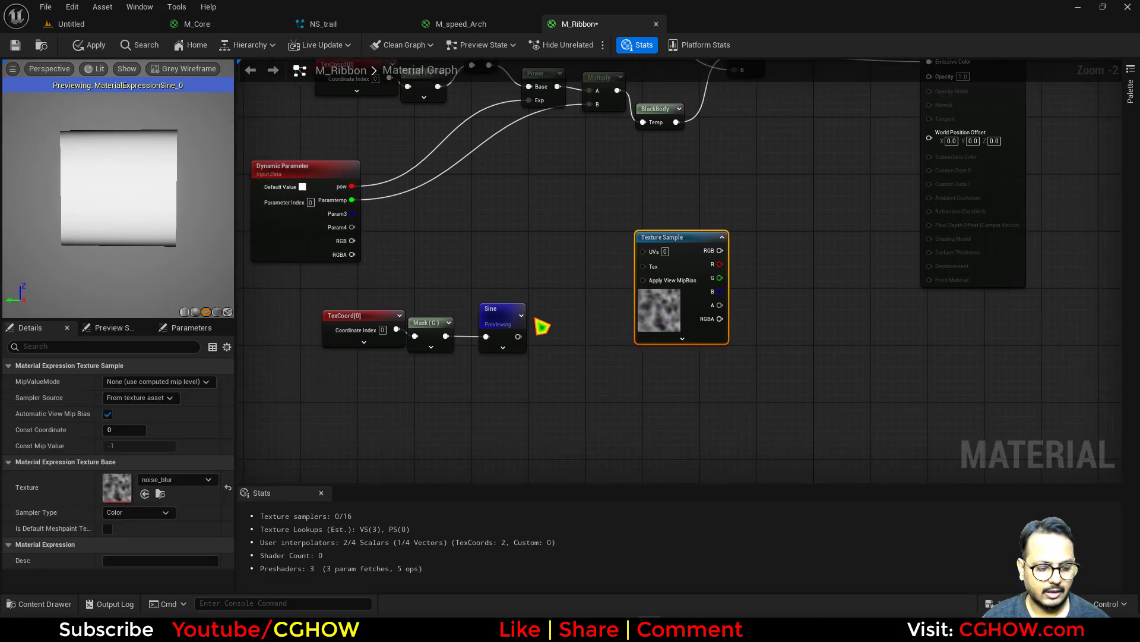
{"action": "left_click", "coordinate": [525, 343]}
{"action": "key", "text": "e"}
{"action": "left_click", "coordinate": [546, 324]}
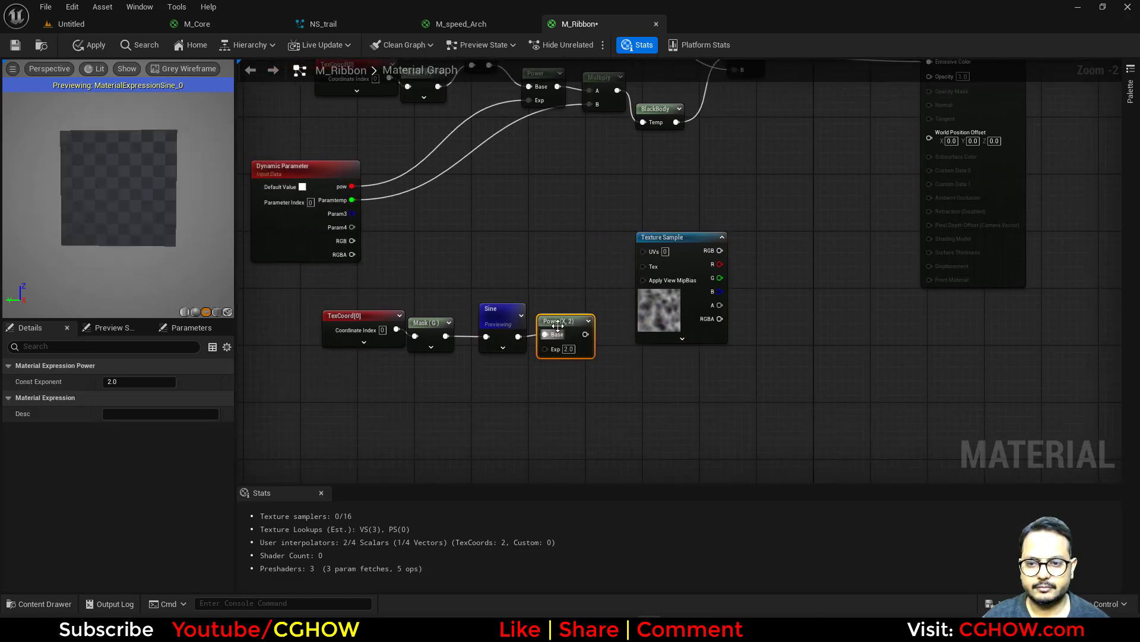
Move the Sine and Power nodes up close behind Mask (G), and relocate the Texture Sample below the TexCoord chain.
{"action": "left_click_drag", "start_coordinate": [494, 314], "coordinate": [482, 323]}
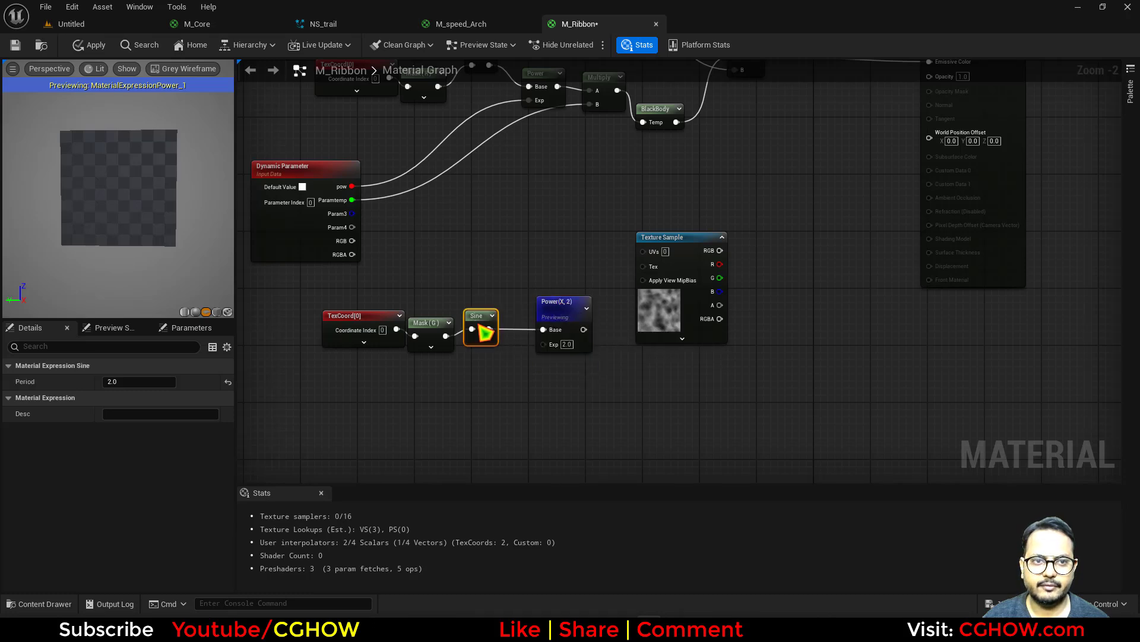
{"action": "left_click_drag", "start_coordinate": [570, 313], "coordinate": [526, 312]}
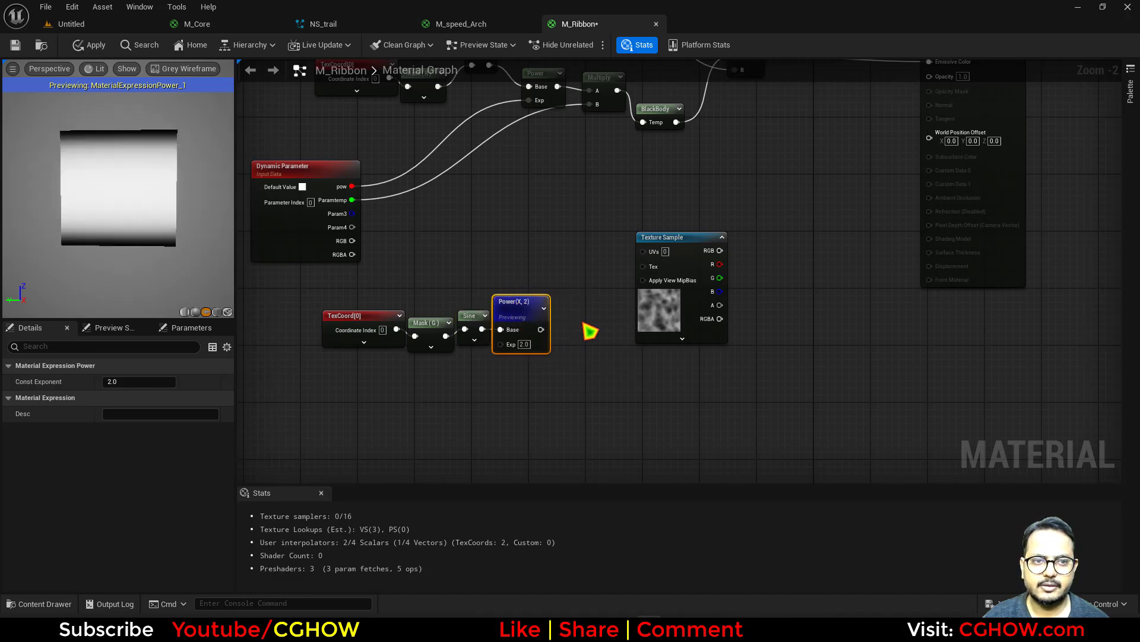
{"action": "right_click_drag", "start_coordinate": [590, 331], "coordinate": [573, 315]}
{"action": "left_click_drag", "start_coordinate": [593, 311], "coordinate": [333, 457]}
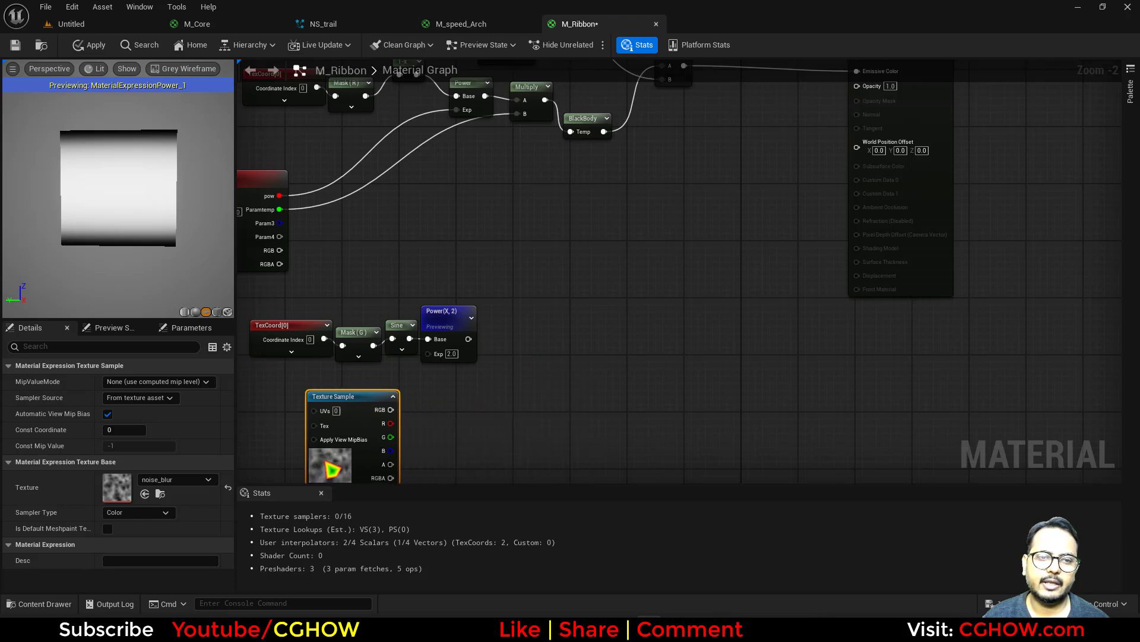
Add a Multiply node beside the Texture Sample and feed its A input from the texture's R output.
{"action": "right_click_drag", "start_coordinate": [333, 458], "coordinate": [552, 403]}
{"action": "left_click_drag", "start_coordinate": [553, 403], "coordinate": [506, 377]}
{"action": "left_click", "coordinate": [515, 368]}
{"action": "left_click", "coordinate": [519, 352]}
{"action": "right_click_drag", "start_coordinate": [493, 428], "coordinate": [496, 419]}
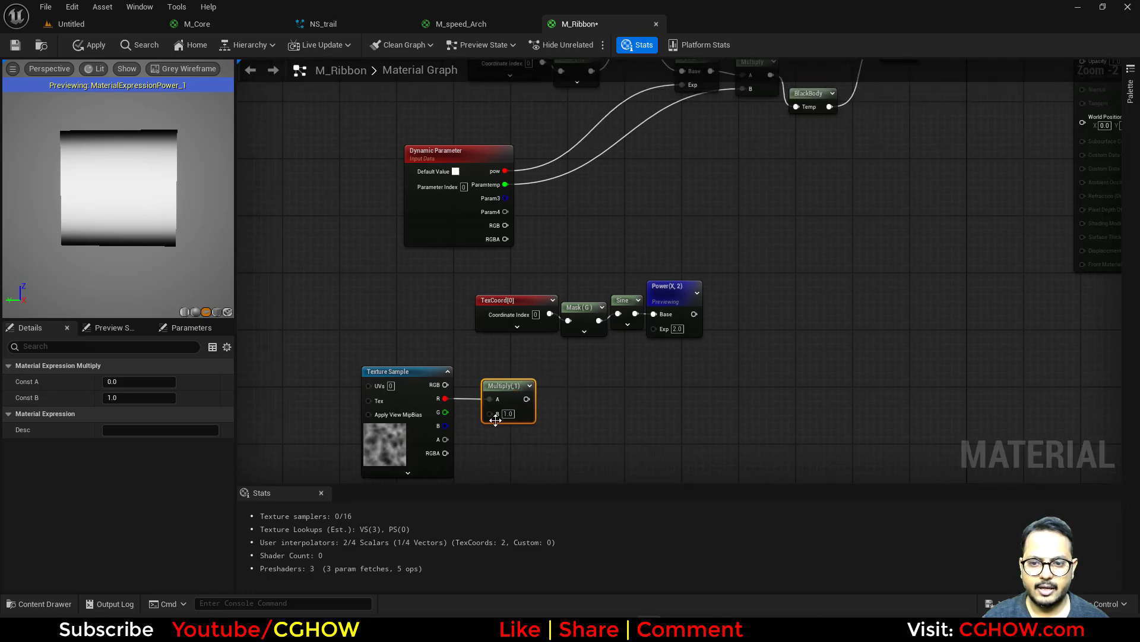
Insert an Add node between TexCoord and Mask (G), feed its B from the noise Multiply, and set that Multiply's B to 0.1.
{"action": "left_click_drag", "start_coordinate": [503, 310], "coordinate": [526, 399]}
{"action": "left_click", "coordinate": [508, 302]}
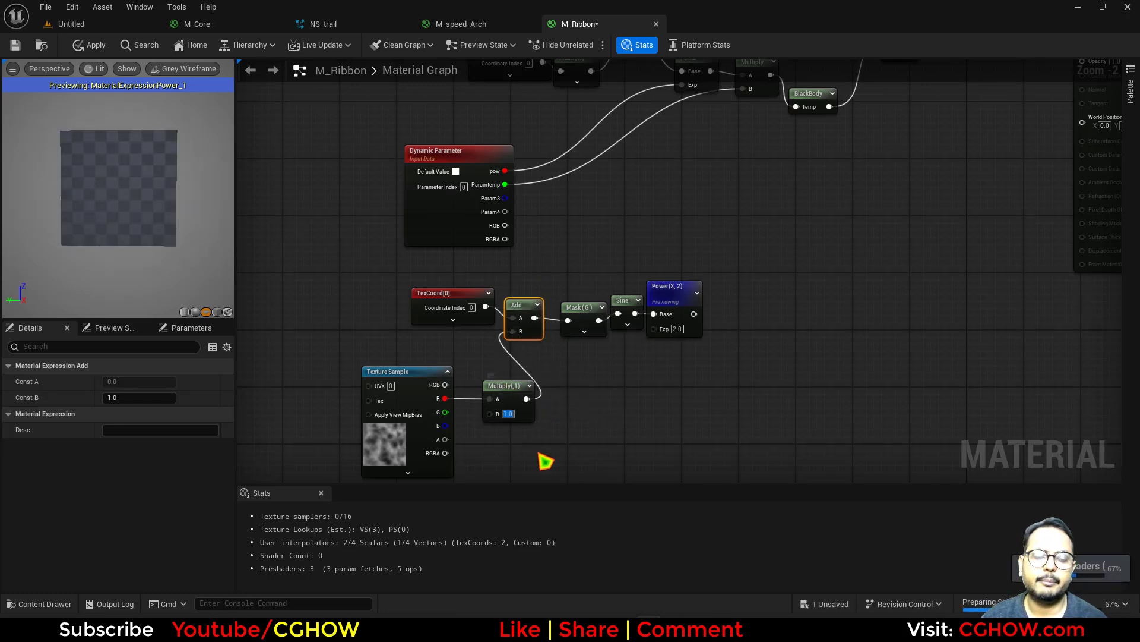
{"action": "type", "text": "0.1"}
{"action": "key", "text": "Return"}
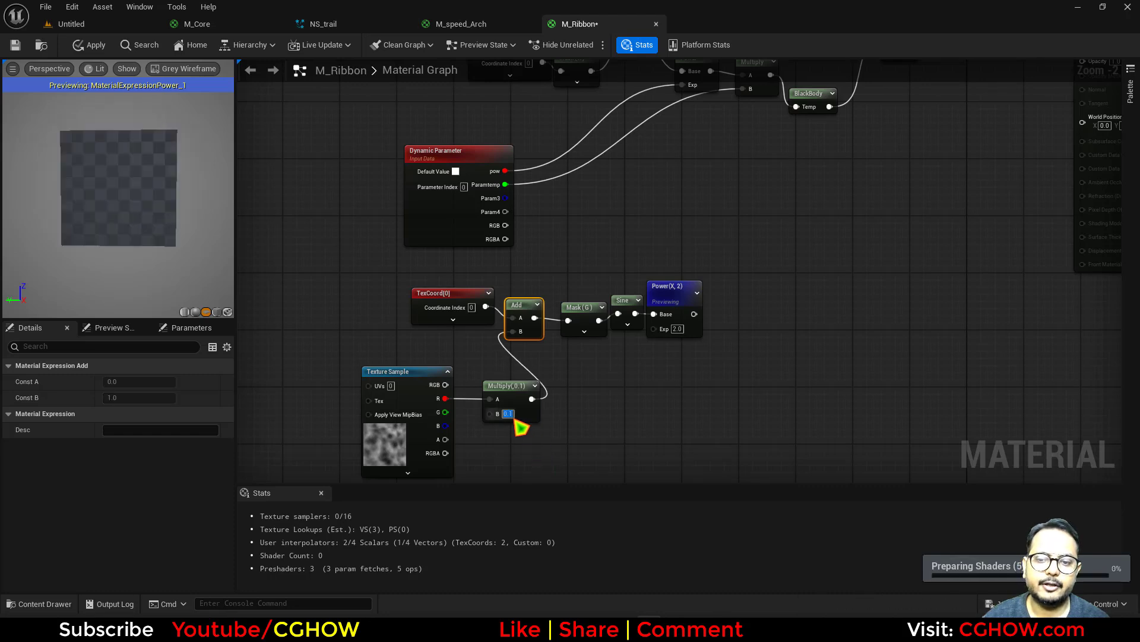
Drive the noise Multiply's B from the third Dynamic Parameter output, and rename the parameters at index 2 and 1 as distort and temp.
{"action": "left_click_drag", "start_coordinate": [491, 414], "coordinate": [505, 198]}
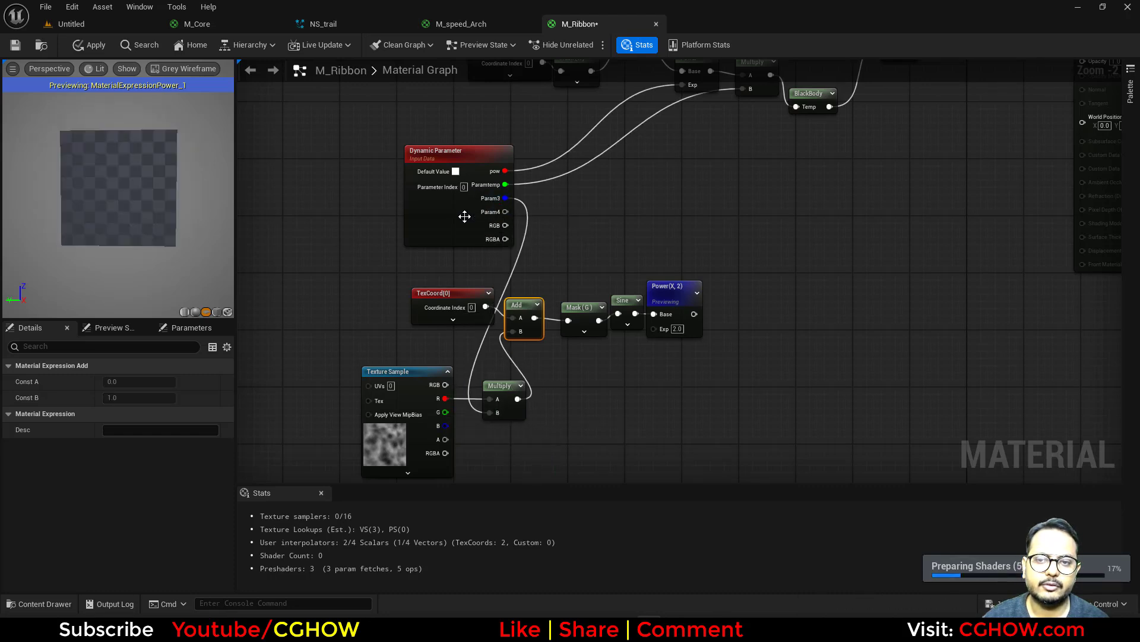
{"action": "left_click", "coordinate": [465, 216]}
{"action": "left_click", "coordinate": [146, 429]}
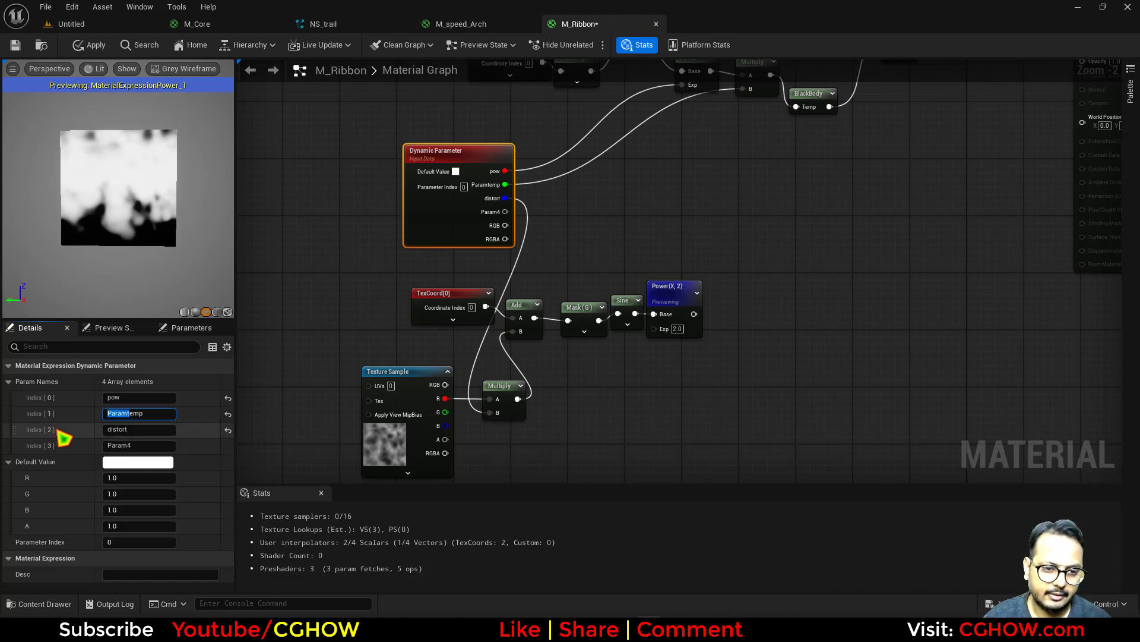
{"action": "key", "text": "BackSpace"}
{"action": "left_click", "coordinate": [765, 417]}
Add a Multiply node below the emissive Add, combining Particle Color's alpha with the edge mask's Power output.
{"action": "right_click_drag", "start_coordinate": [748, 346], "coordinate": [542, 458]}
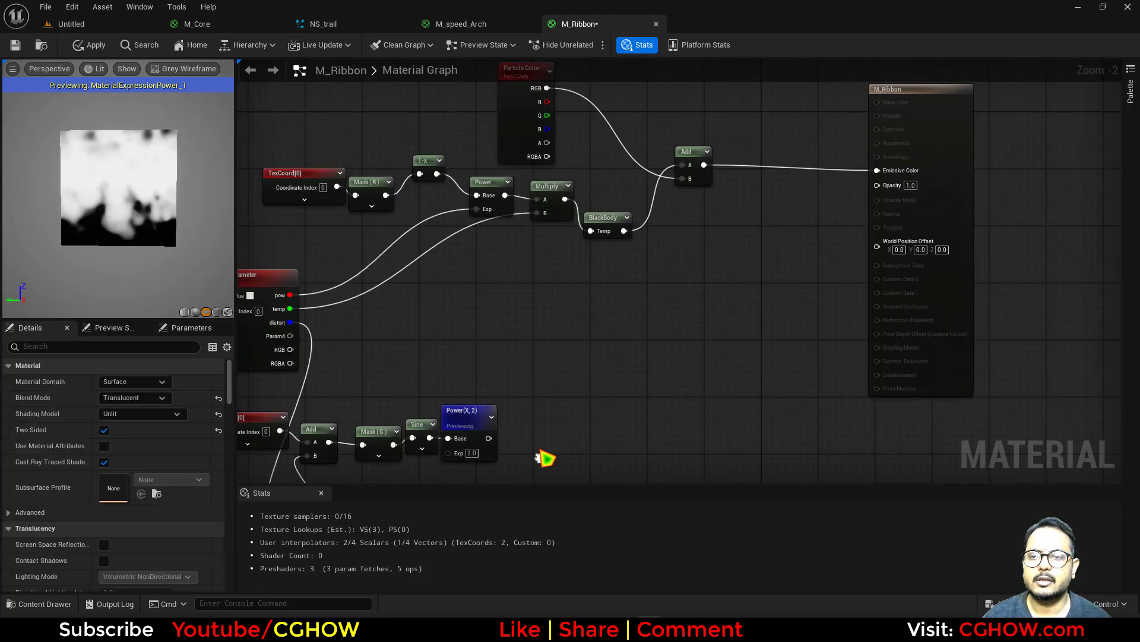
{"action": "left_click_drag", "start_coordinate": [540, 428], "coordinate": [646, 312]}
{"action": "key", "text": "m"}
{"action": "left_click", "coordinate": [675, 286]}
{"action": "left_click_drag", "start_coordinate": [488, 438], "coordinate": [546, 141]}
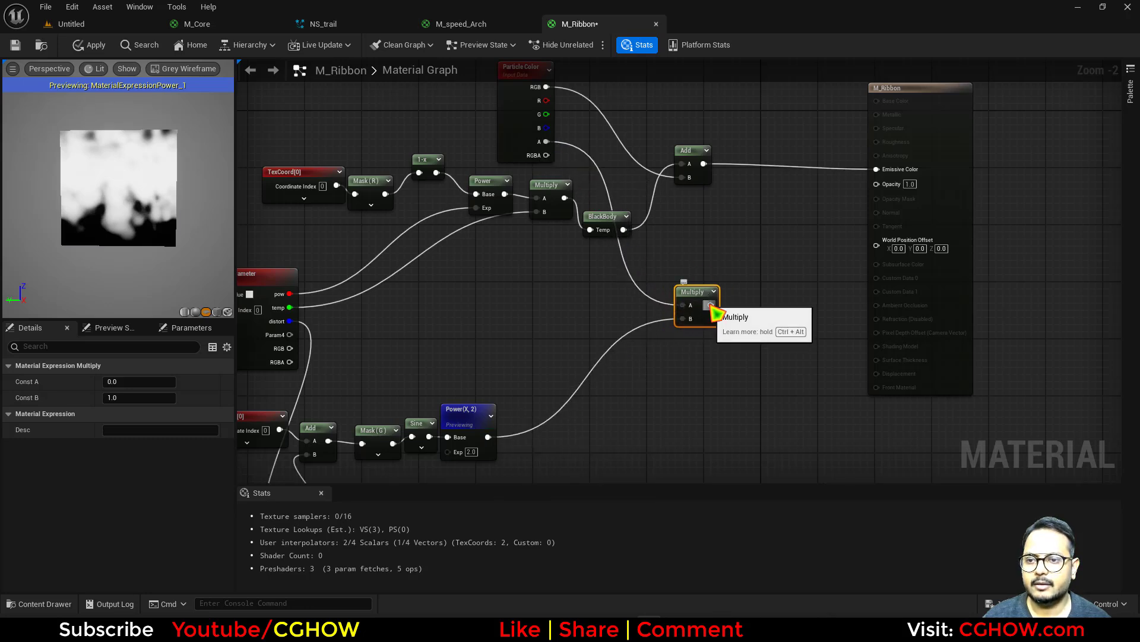
Connect the alpha Multiply to the material's Opacity input and save M_Ribbon.
{"action": "left_click_drag", "start_coordinate": [711, 304], "coordinate": [874, 184]}
{"action": "scroll", "coordinate": [799, 255], "scroll_direction": "down", "scroll_amount": 1}
{"action": "left_click", "coordinate": [822, 212]}
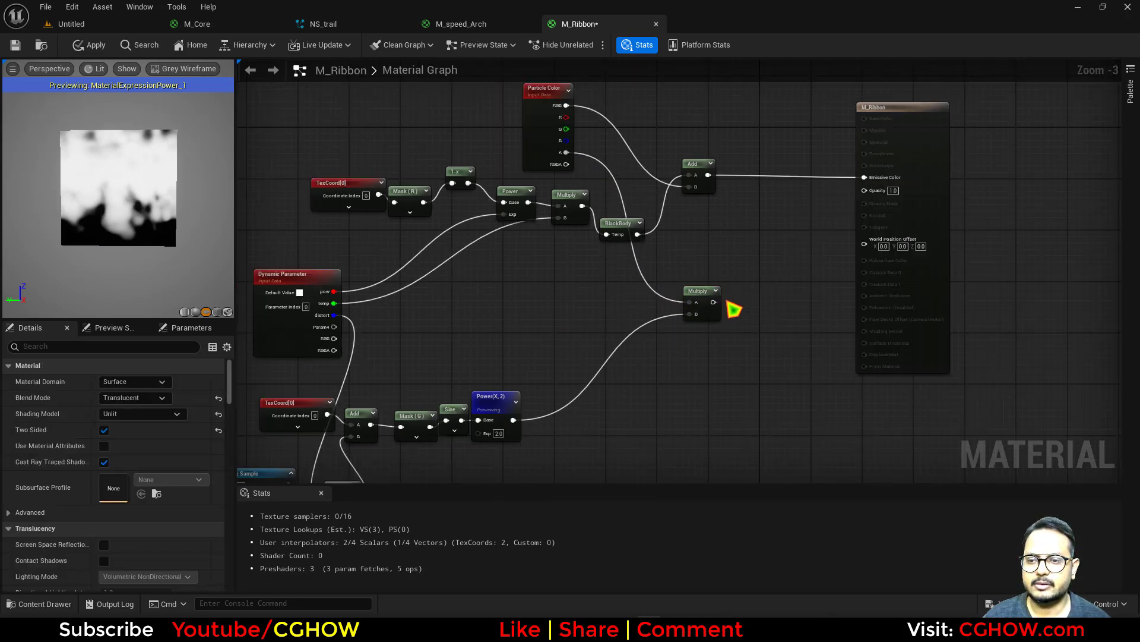
{"action": "left_click_drag", "start_coordinate": [714, 302], "coordinate": [888, 193]}
{"action": "right_click_drag", "start_coordinate": [653, 306], "coordinate": [609, 361]}
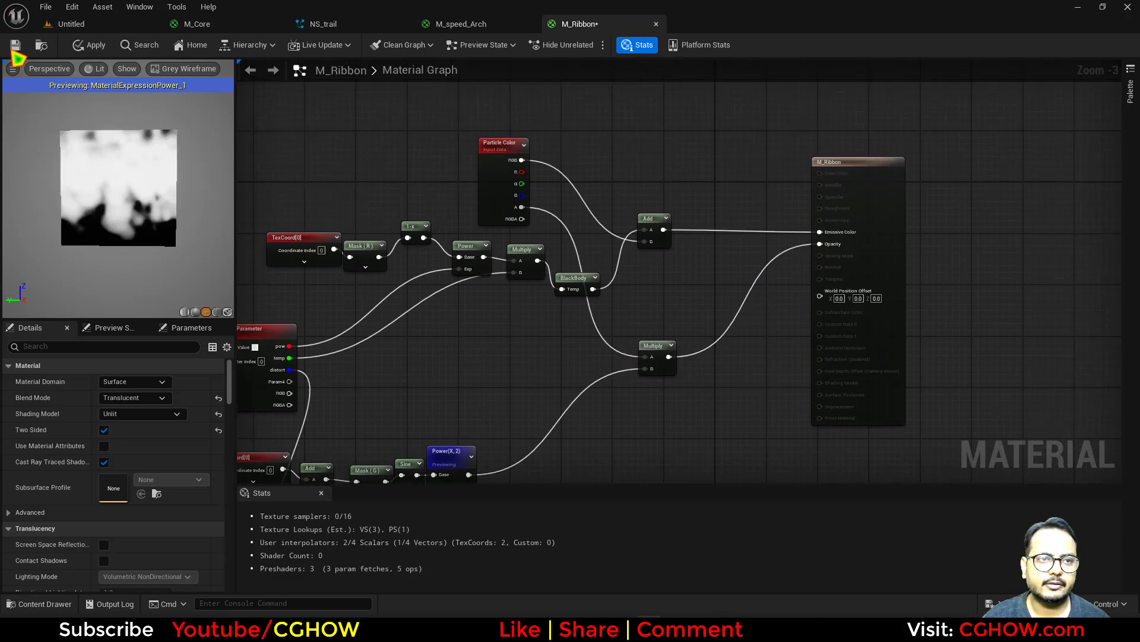
{"action": "left_click", "coordinate": [18, 48]}
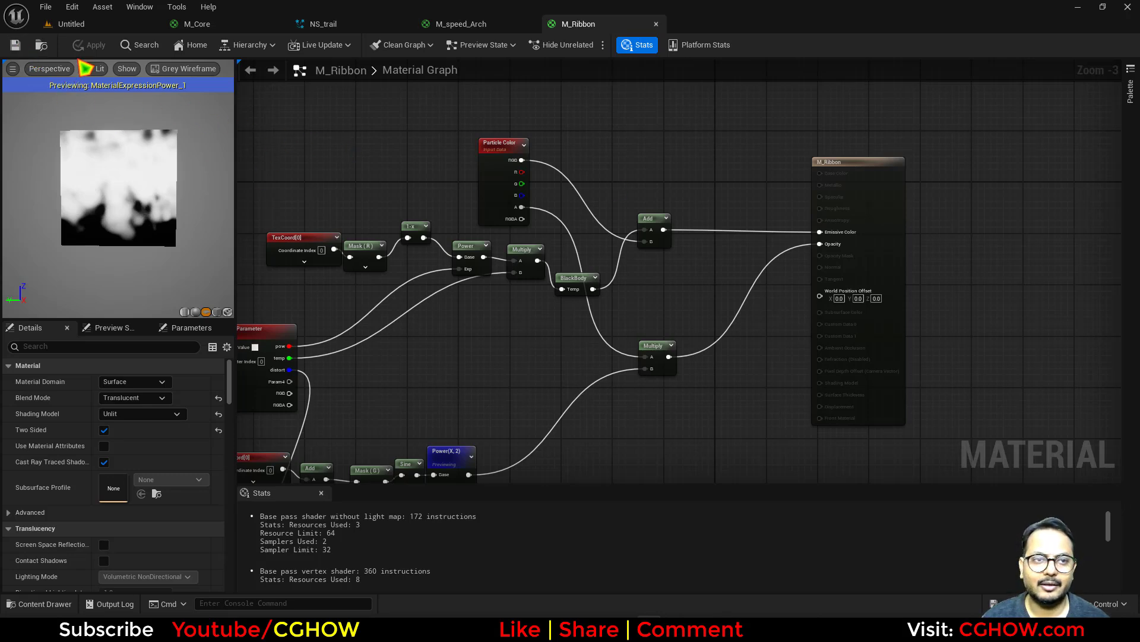
Space out the lower TexCoord and Dynamic Parameter nodes toward the left, and locate the M_Ribbon asset in the content browser.
{"action": "right_click_drag", "start_coordinate": [499, 355], "coordinate": [585, 323]}
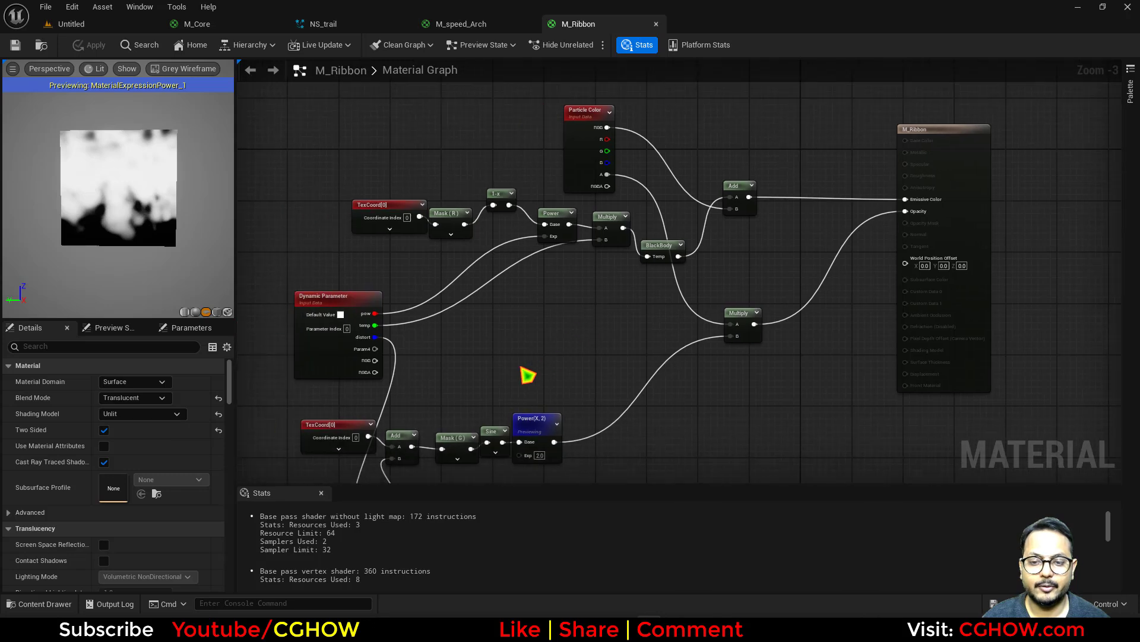
{"action": "right_click_drag", "start_coordinate": [528, 374], "coordinate": [544, 279]}
{"action": "left_click", "coordinate": [395, 336]}
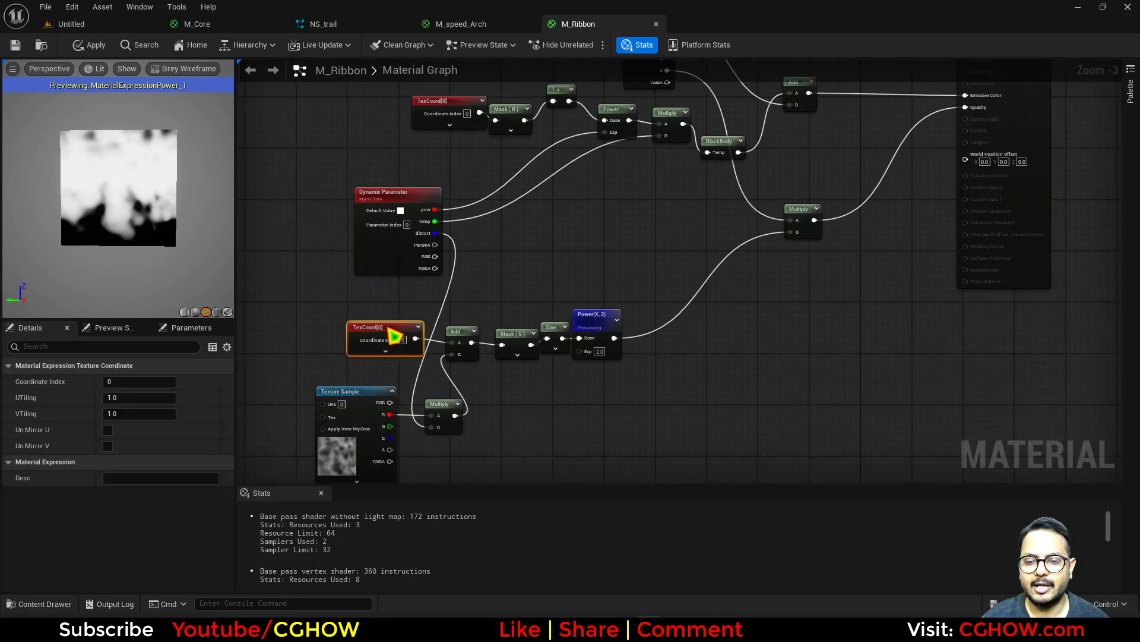
{"action": "left_click_drag", "start_coordinate": [401, 337], "coordinate": [395, 343]}
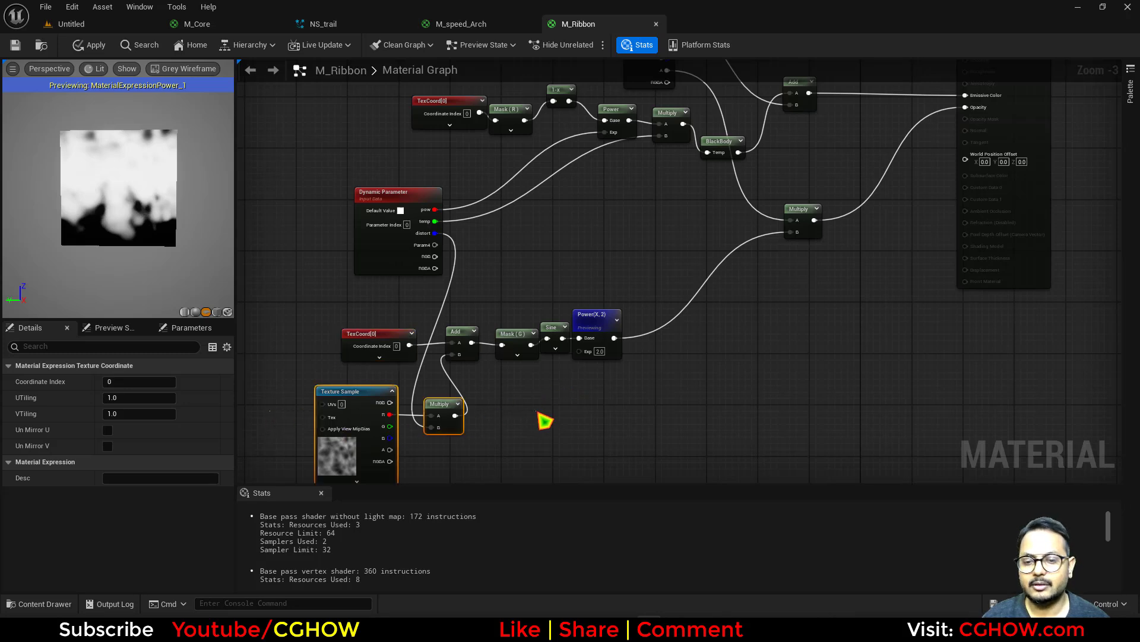
{"action": "left_click_drag", "start_coordinate": [390, 265], "coordinate": [306, 239]}
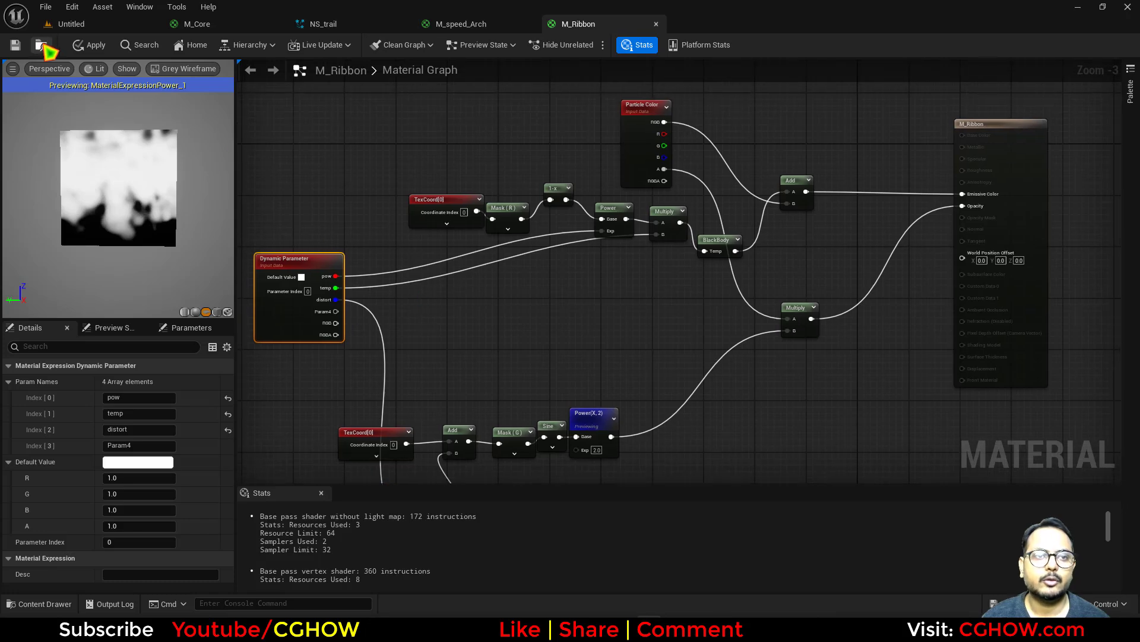
{"action": "left_click", "coordinate": [41, 44]}
In the NS_trail system, duplicate the arch emitter and rename the copy as Ribbon.
{"action": "left_click", "coordinate": [342, 27]}
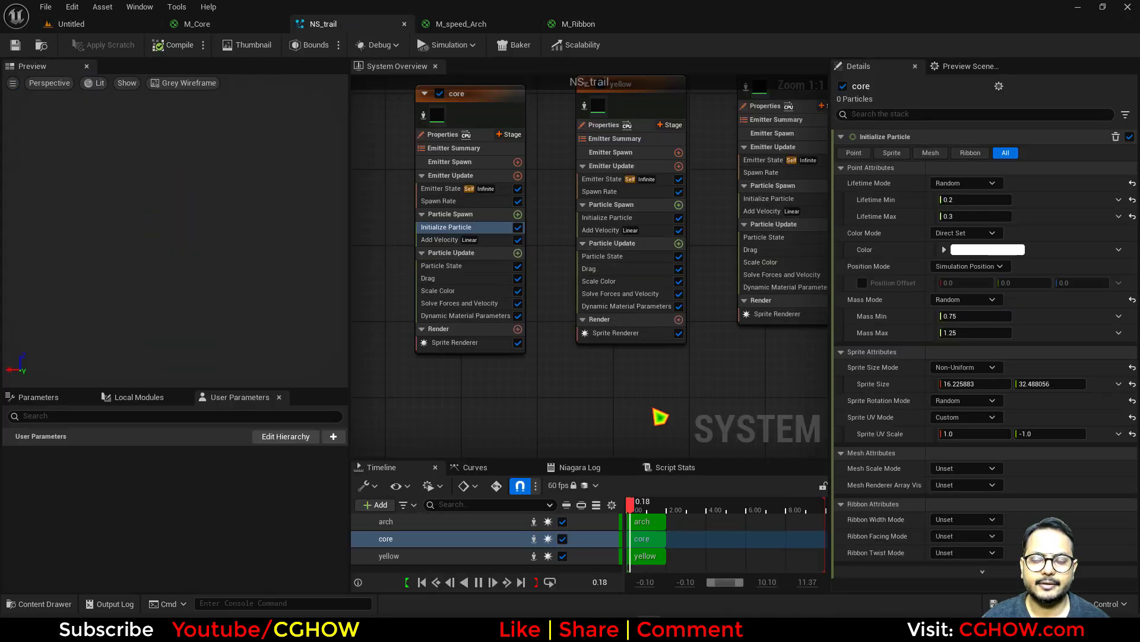
{"action": "right_click_drag", "start_coordinate": [659, 416], "coordinate": [380, 380]}
{"action": "right_click_drag", "start_coordinate": [521, 156], "coordinate": [560, 242]}
{"action": "right_click", "coordinate": [532, 173]}
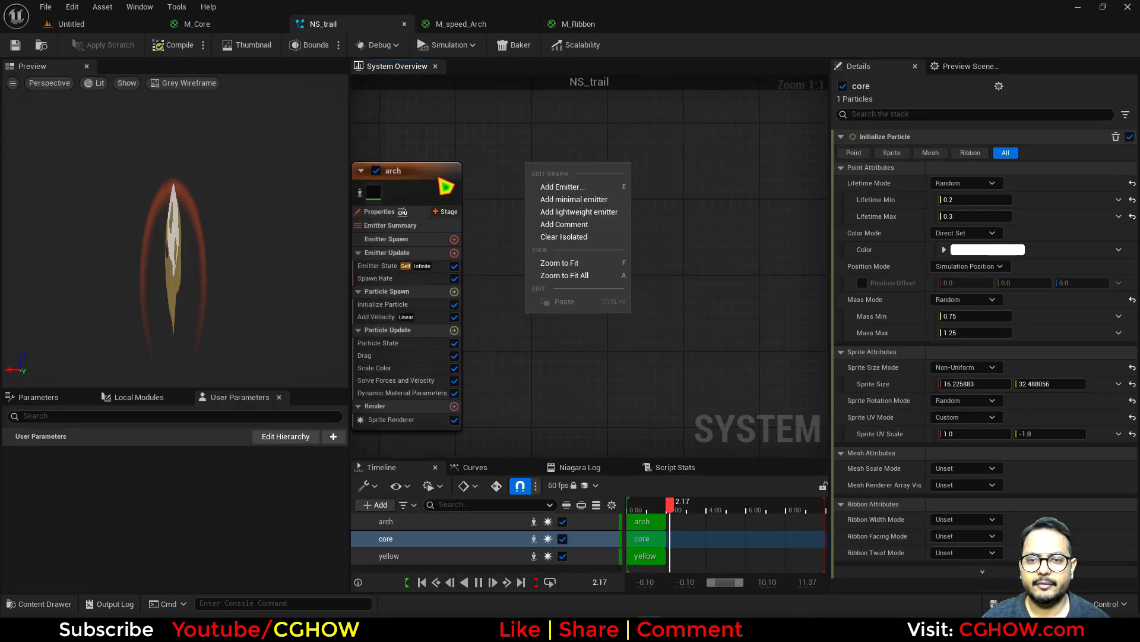
{"action": "left_click", "coordinate": [445, 184]}
{"action": "key", "text": "ctrl+d"}
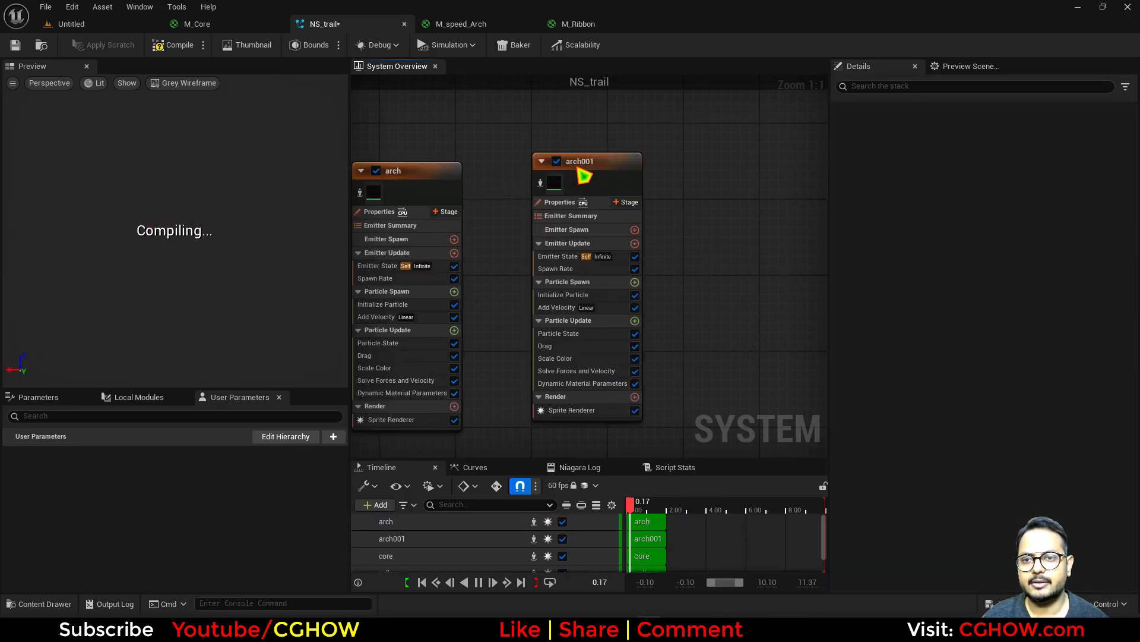
{"action": "type", "text": "Rib"}
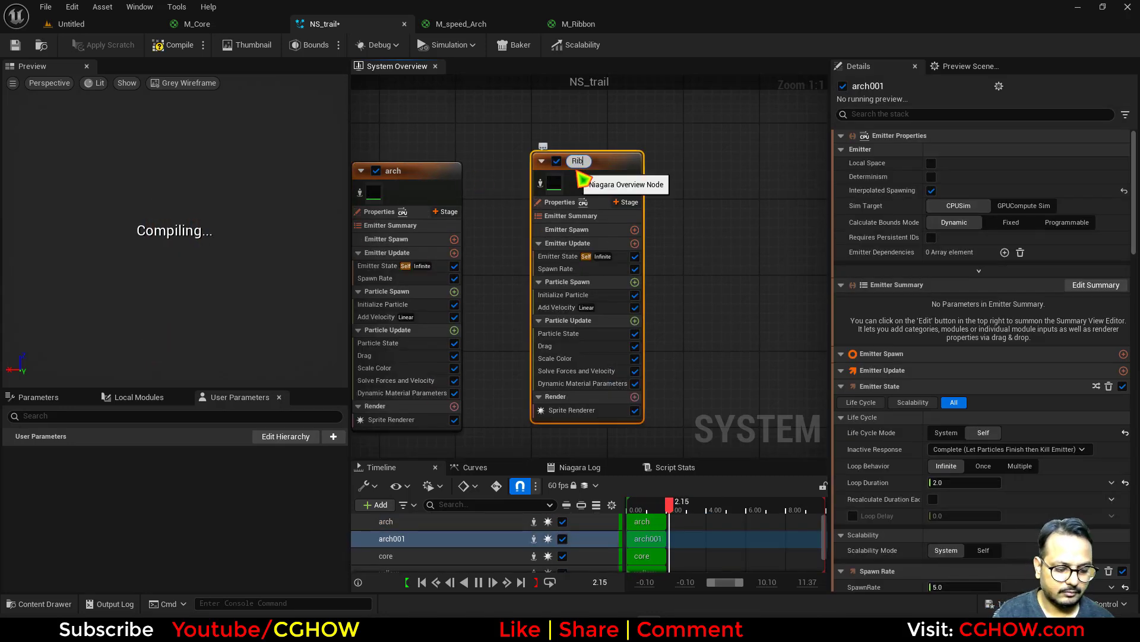
{"action": "type", "text": "bon"}
{"action": "key", "text": "Return"}
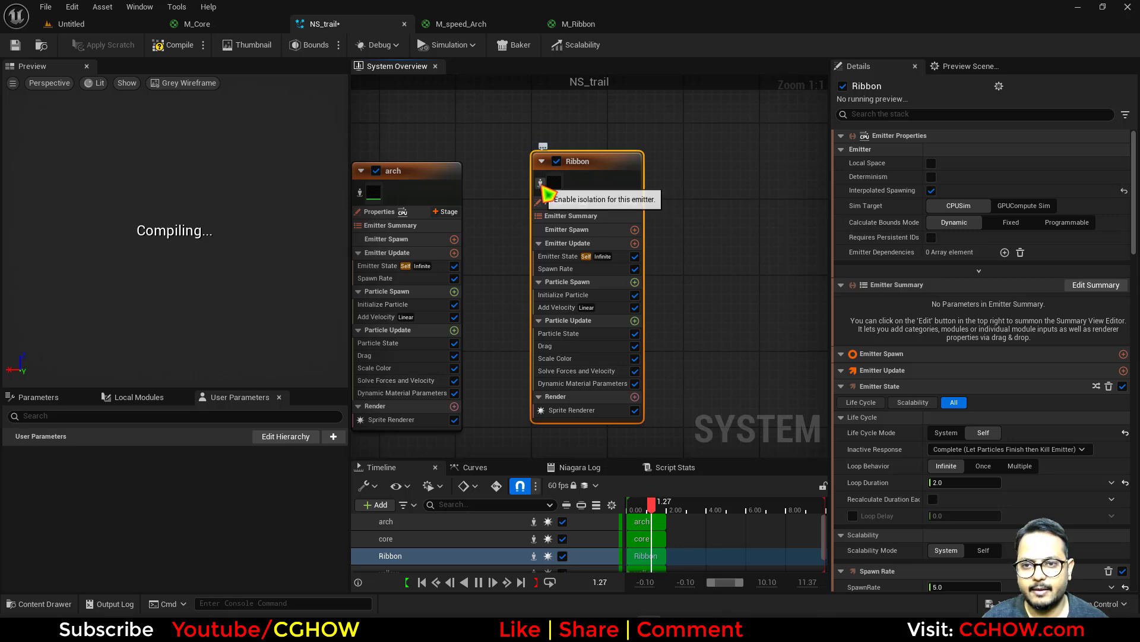
Isolate the Ribbon emitter and replace its Sprite Renderer with a Ribbon Renderer.
{"action": "left_click", "coordinate": [540, 183]}
{"action": "left_click", "coordinate": [585, 411]}
{"action": "key", "text": "Delete"}
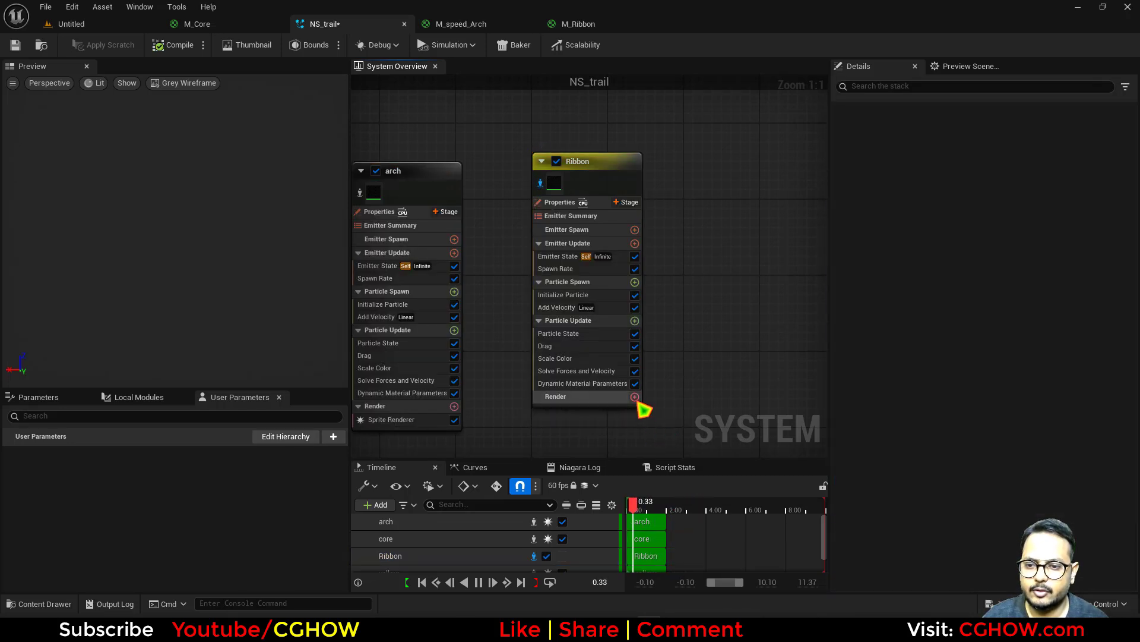
{"action": "left_click", "coordinate": [635, 396]}
{"action": "left_click", "coordinate": [666, 230]}
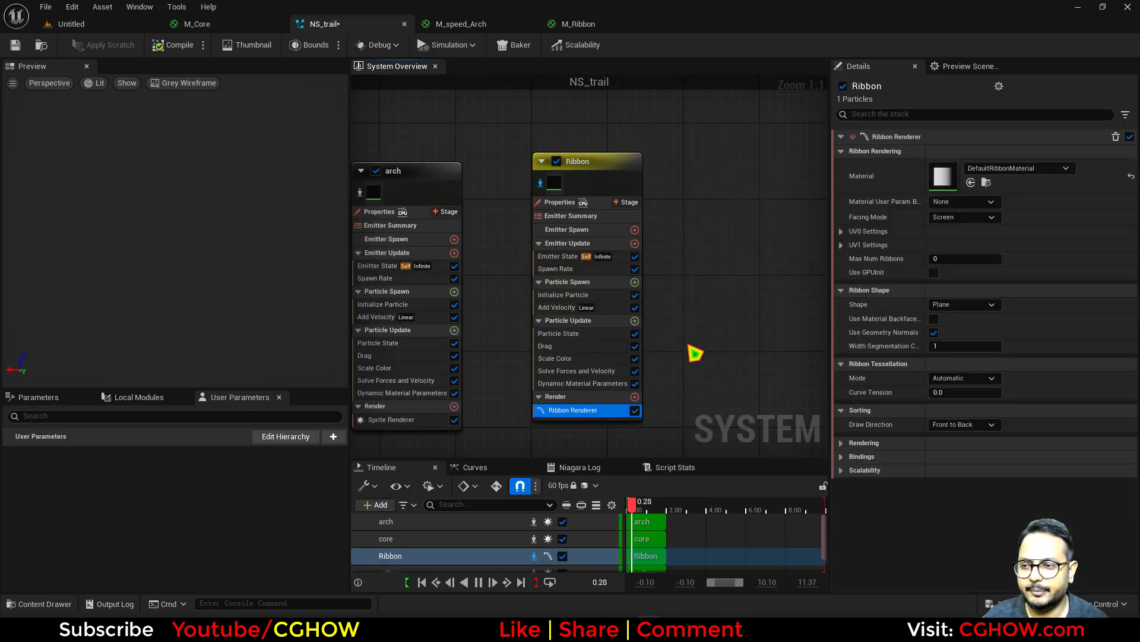
Set the Z velocity in the Ribbon emitter's Add Velocity module to about -93.
{"action": "right_click_drag", "start_coordinate": [695, 353], "coordinate": [688, 308]}
{"action": "left_click", "coordinate": [573, 262]}
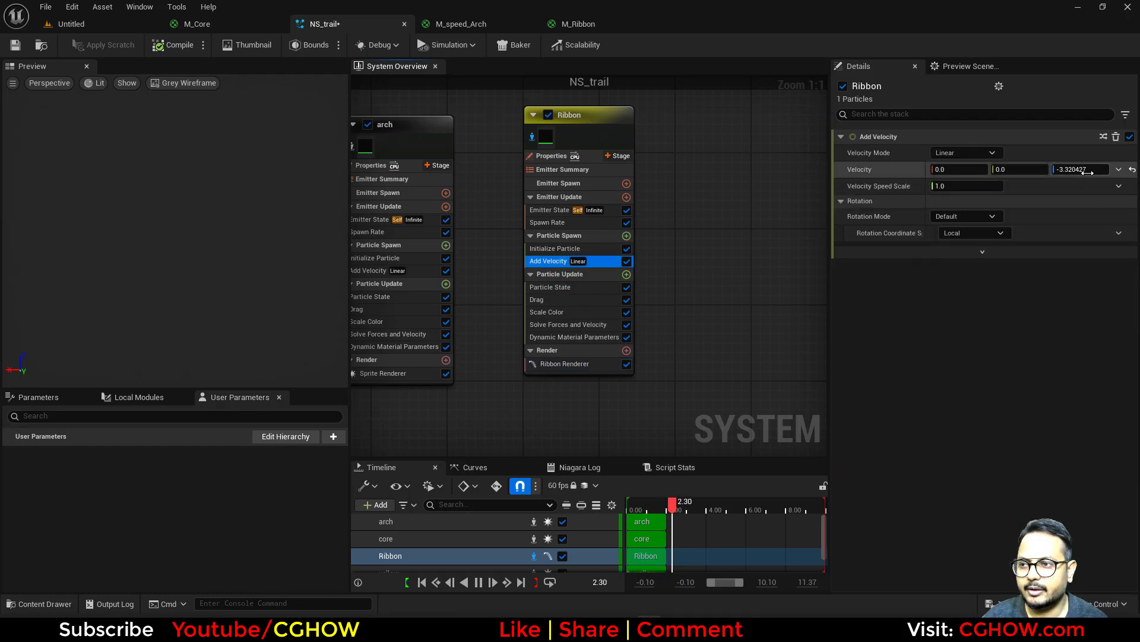
{"action": "left_click_drag", "start_coordinate": [1088, 171], "coordinate": [1057, 171]}
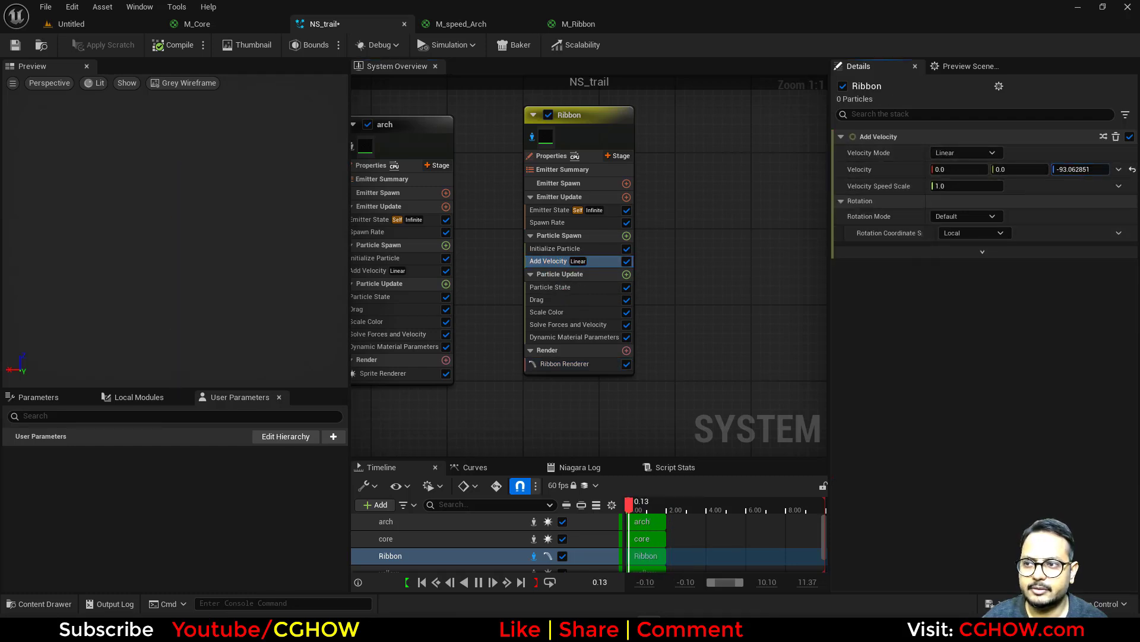
Set the Ribbon emitter's spawn rate to 100.
{"action": "left_click", "coordinate": [547, 222]}
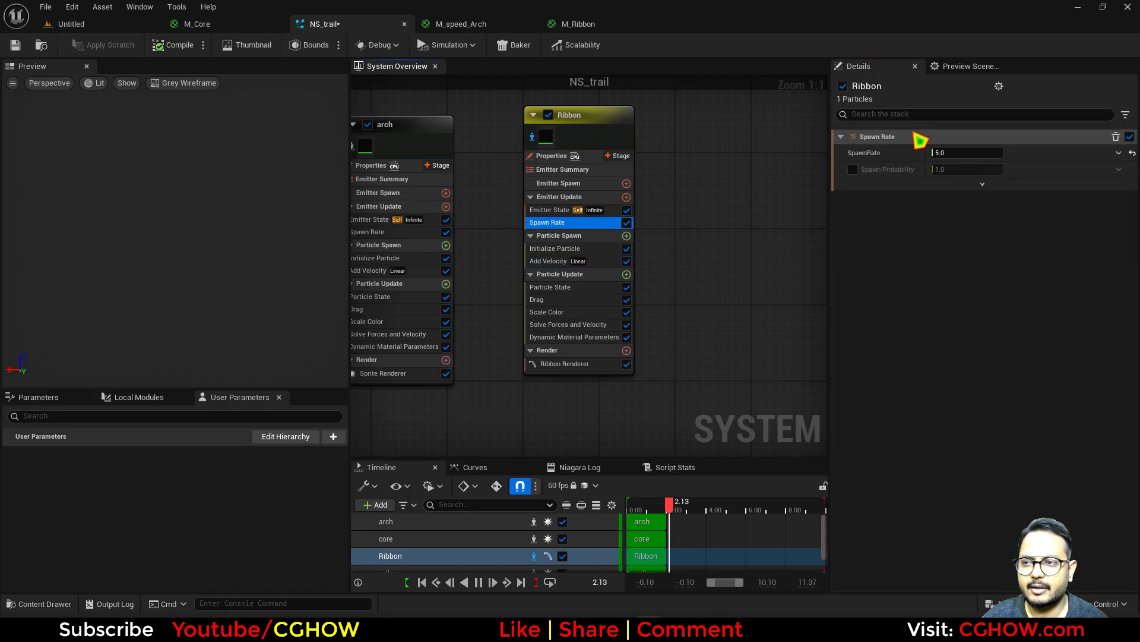
{"action": "left_click", "coordinate": [964, 158]}
{"action": "type", "text": "100"}
{"action": "key", "text": "Return"}
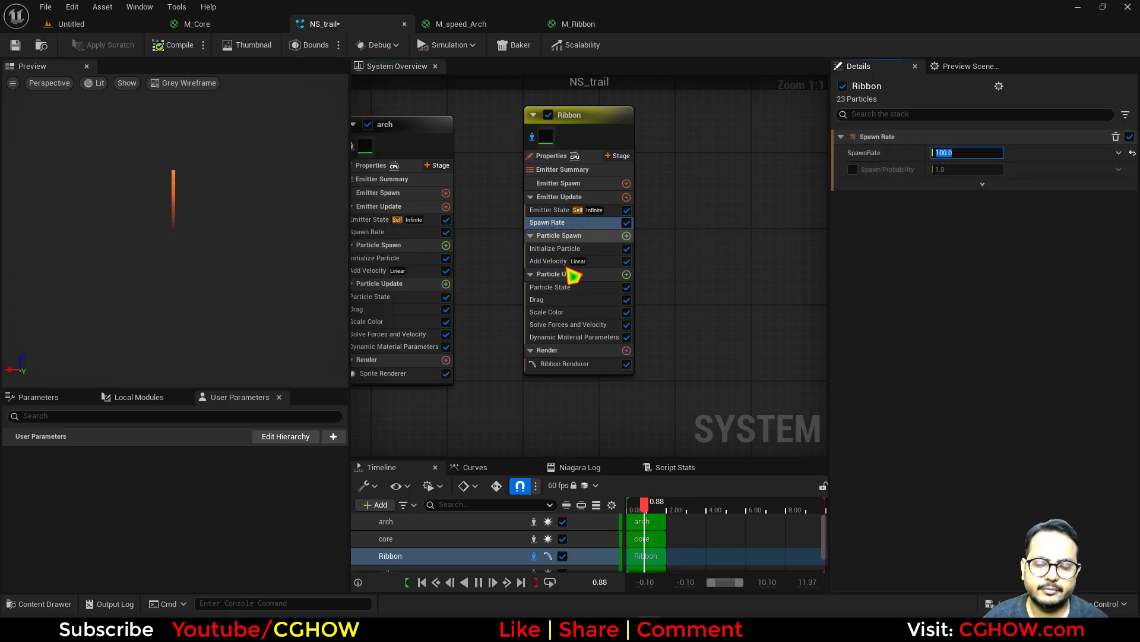
Assign M_Ribbon as the Ribbon Renderer's material and add another Dynamic Material Parameters module under Particle Update.
{"action": "left_click", "coordinate": [579, 364]}
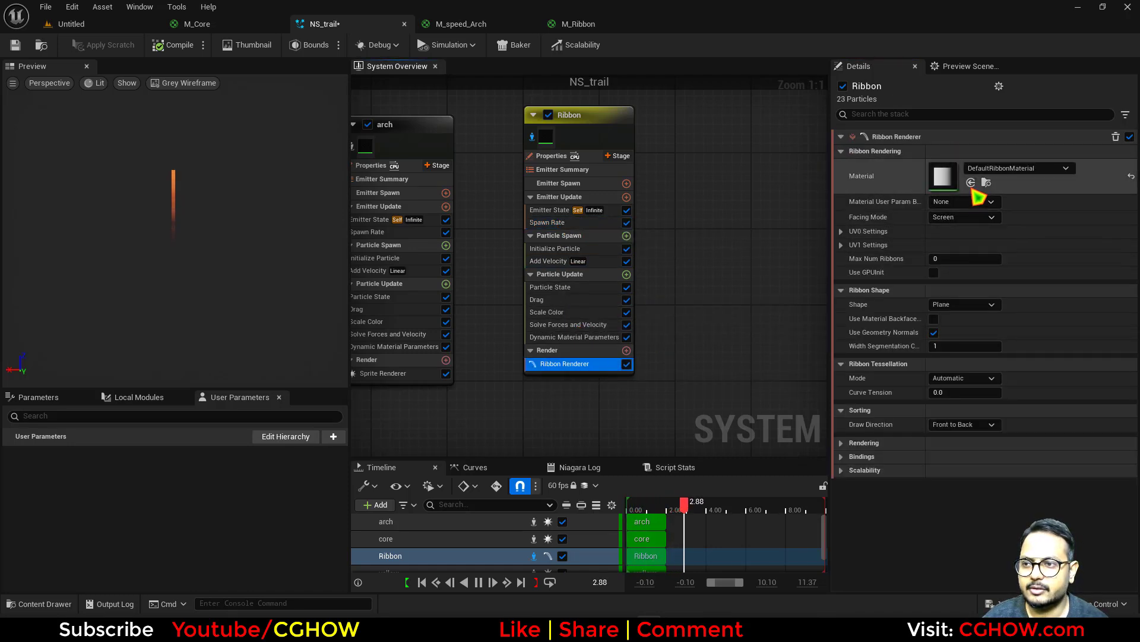
{"action": "left_click", "coordinate": [971, 183]}
{"action": "left_click", "coordinate": [626, 274]}
{"action": "type", "text": "d"}
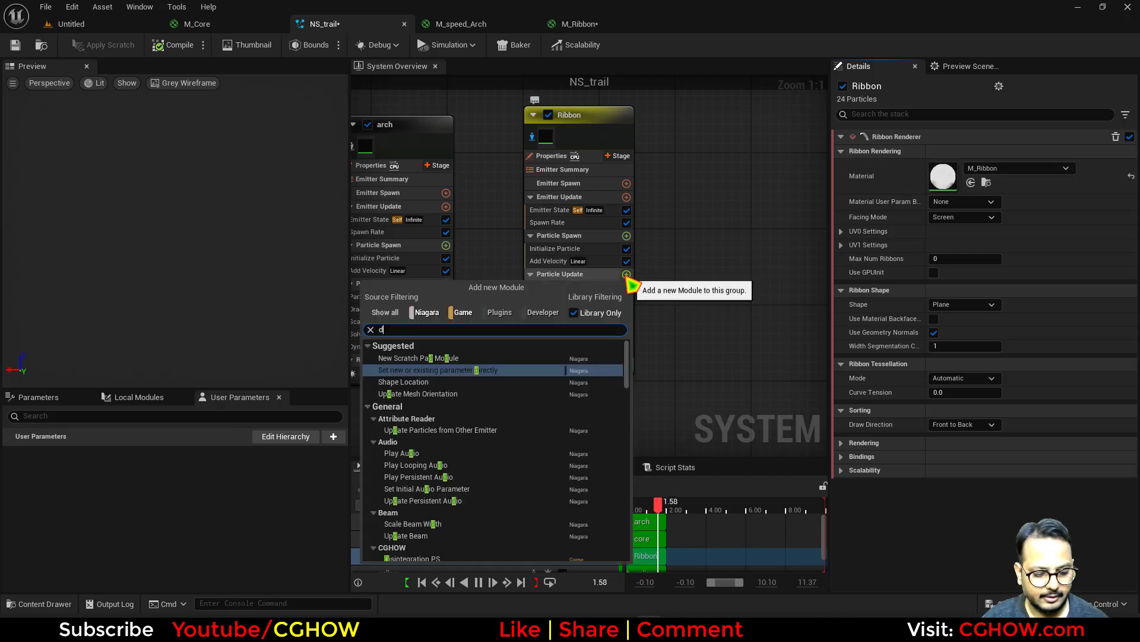
{"action": "type", "text": "ynamic"}
{"action": "left_click", "coordinate": [445, 381]}
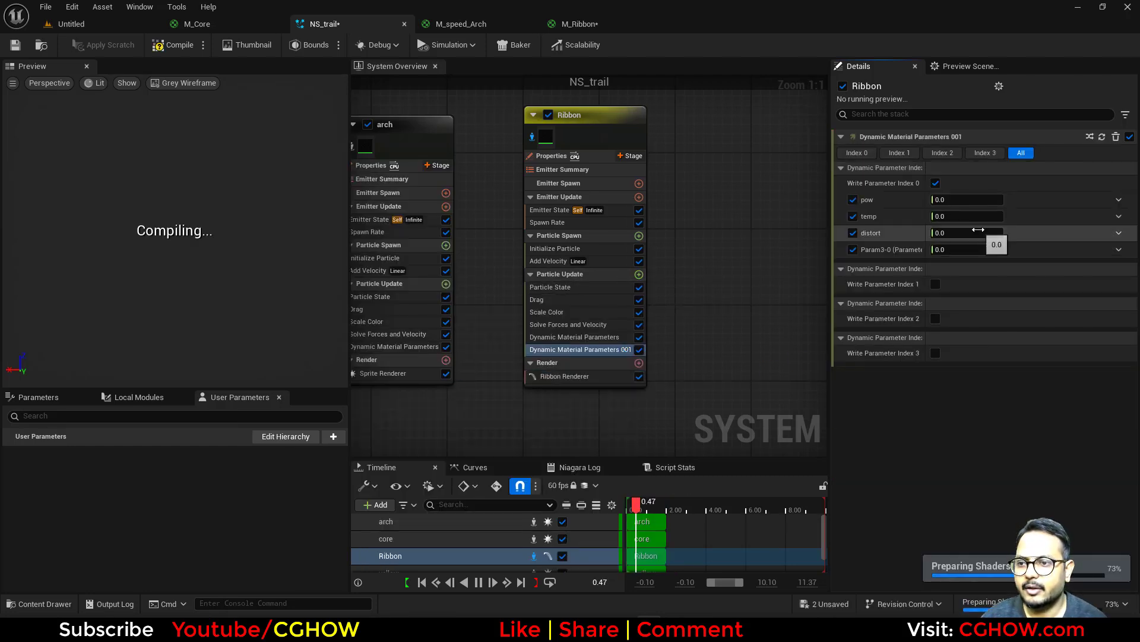
Set both pow and temp to 1 in the added Dynamic Material Parameters module.
{"action": "left_click", "coordinate": [965, 199]}
{"action": "type", "text": "1"}
{"action": "key", "text": "Return"}
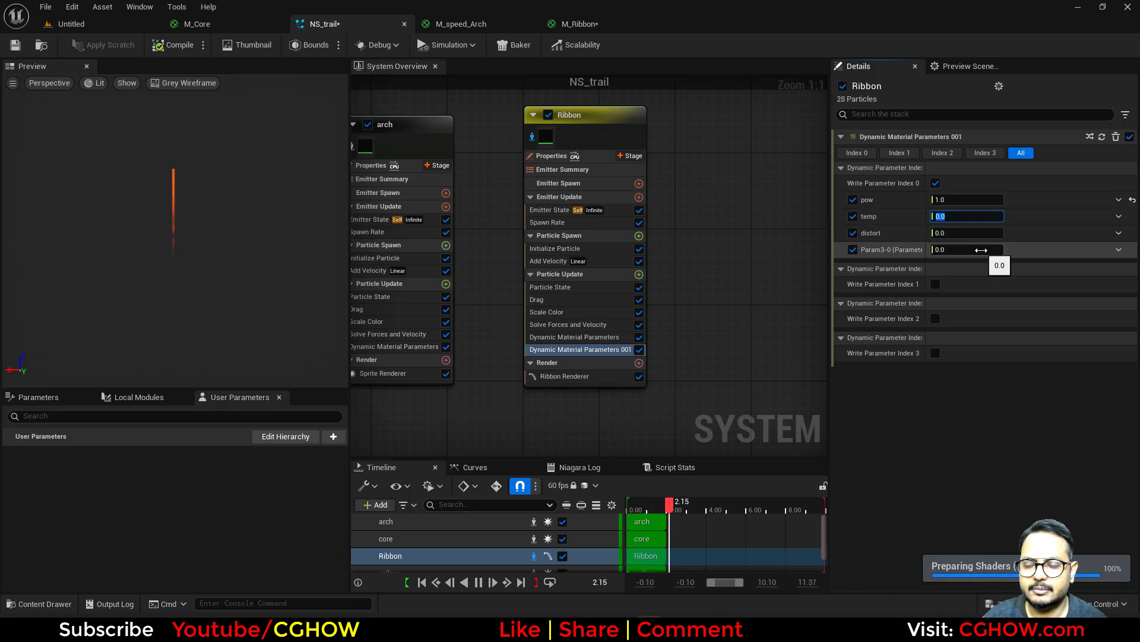
{"action": "type", "text": "1"}
{"action": "key", "text": "Tab"}
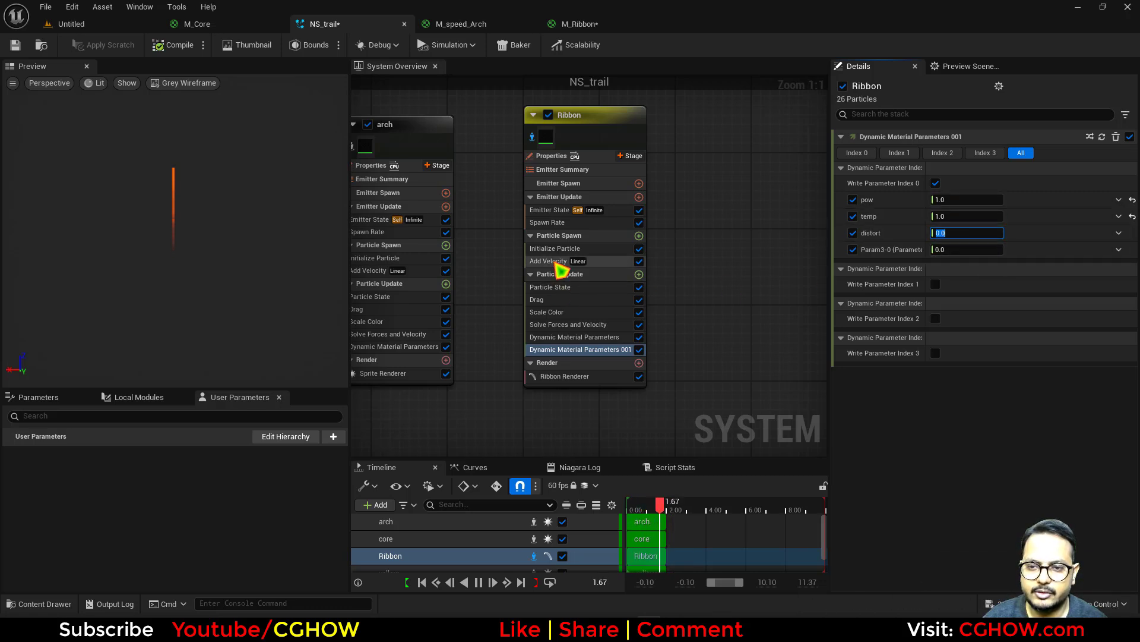
Reset the particle color to its default white in the Ribbon emitter's Initialize Particle module.
{"action": "left_click", "coordinate": [556, 248]}
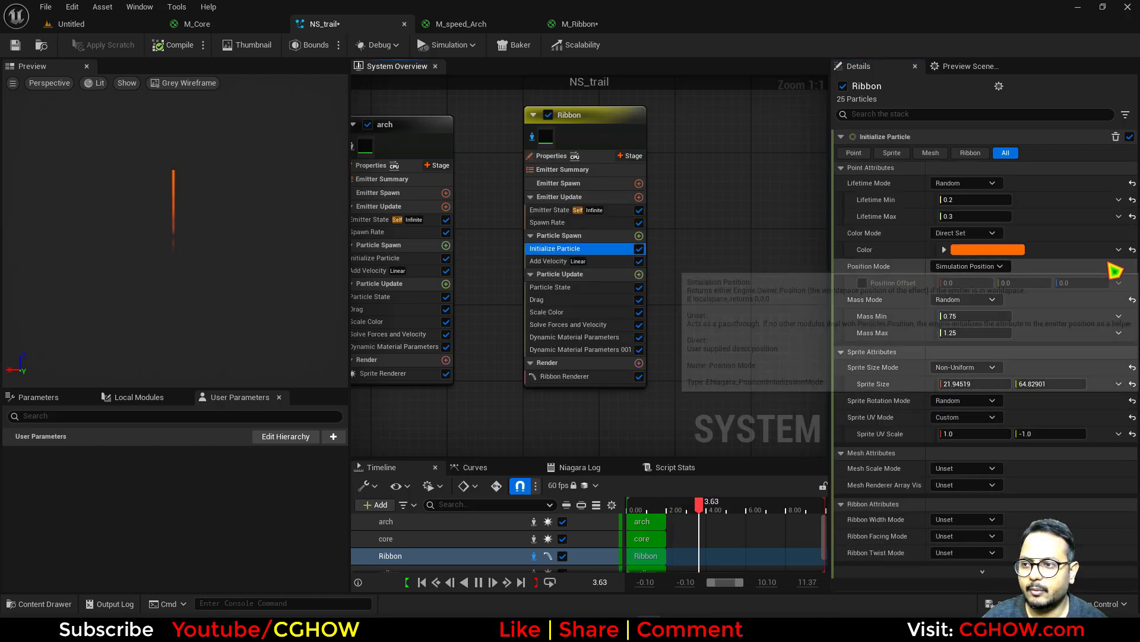
{"action": "left_click", "coordinate": [1133, 250]}
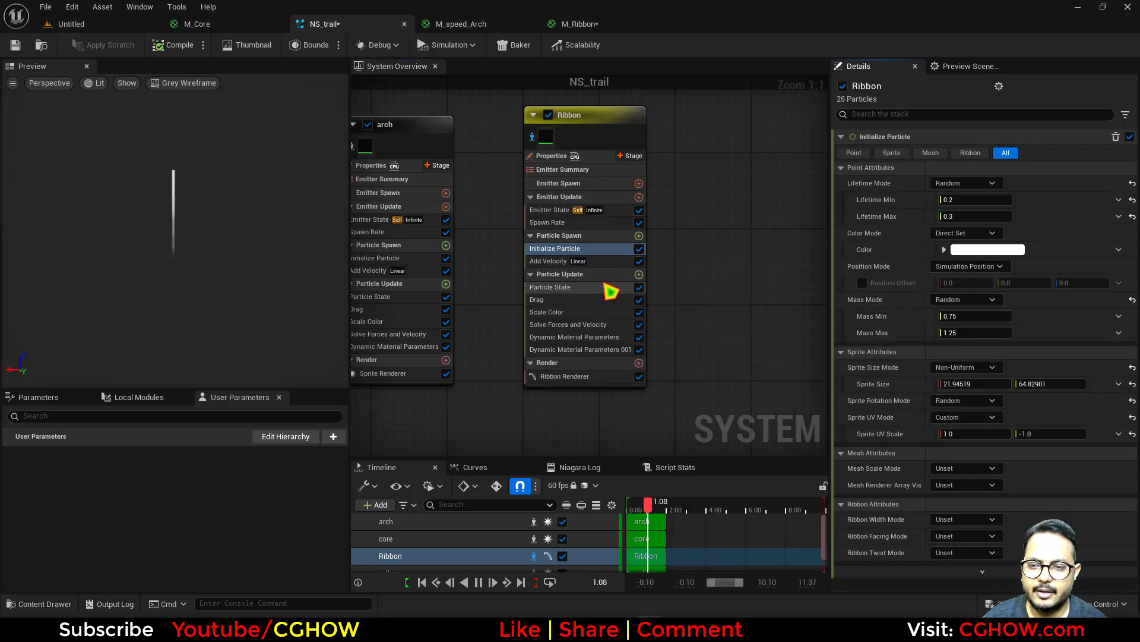
In the Ribbon emitter's Initialize Particle module, unset the sprite size mode and directly set the ribbon width to 20.
{"action": "left_click", "coordinate": [972, 387]}
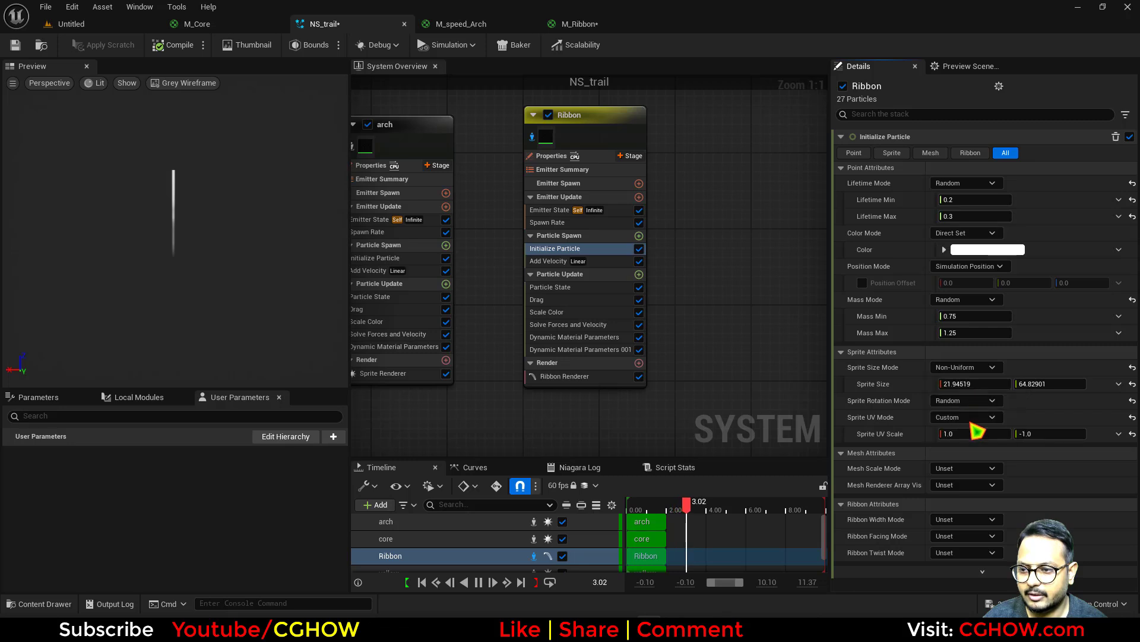
{"action": "left_click", "coordinate": [963, 503]}
{"action": "left_click", "coordinate": [965, 534]}
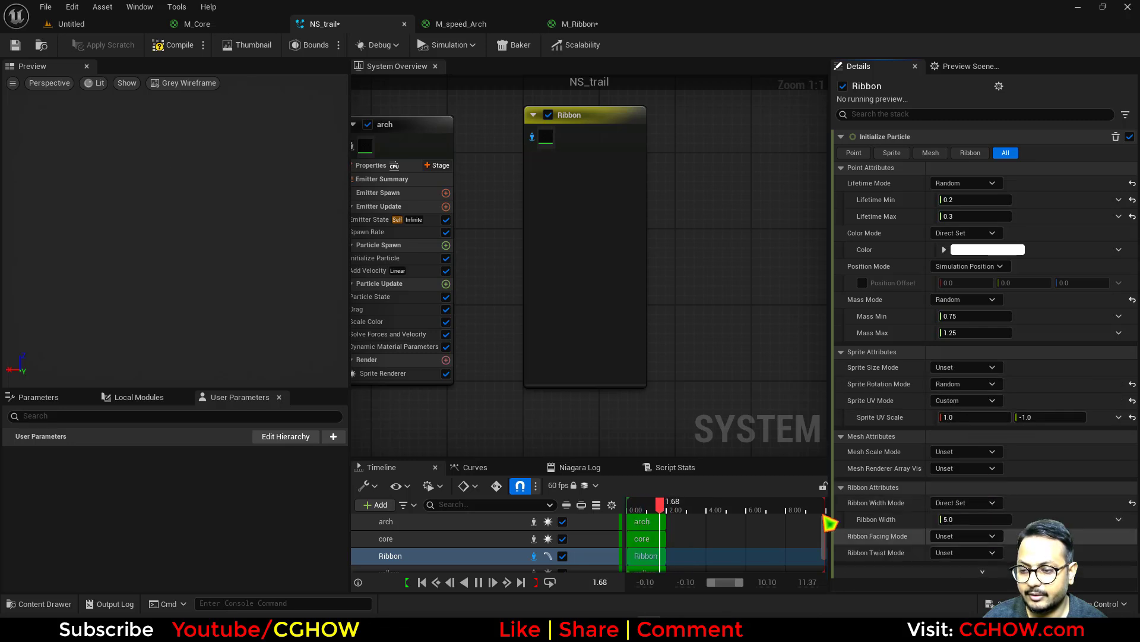
{"action": "type", "text": "20"}
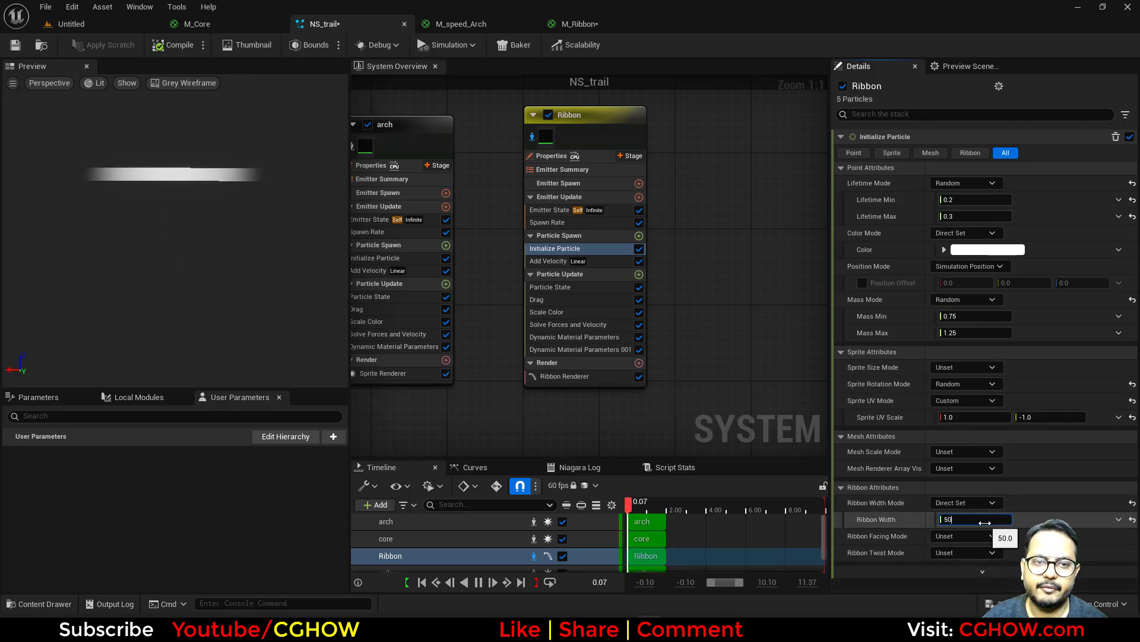
{"action": "key", "text": "Return"}
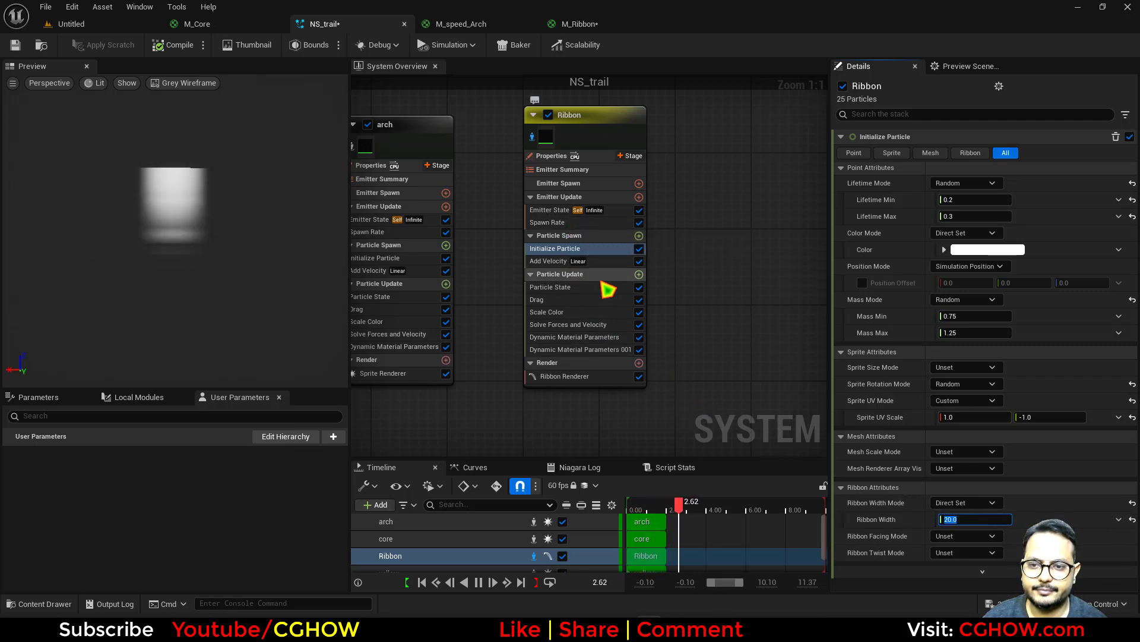
Switch the Ribbon emitter's lifetime mode to Direct Set and remove the original Dynamic Material Parameters module, keeping Dynamic Material Parameters 001.
{"action": "left_click", "coordinate": [966, 183]}
{"action": "left_click", "coordinate": [972, 204]}
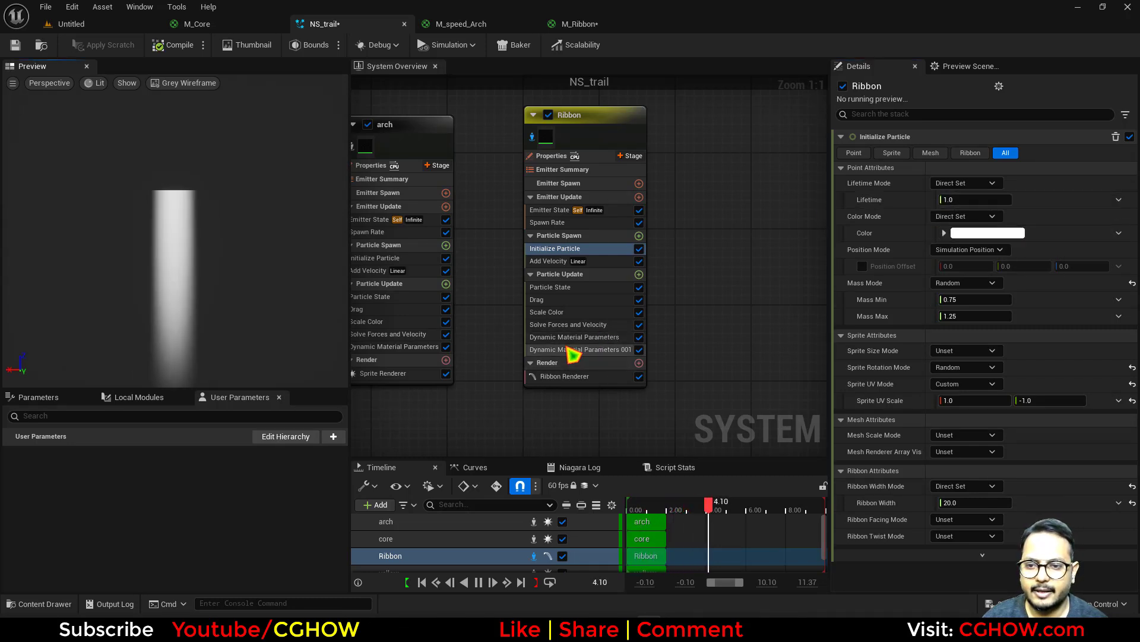
{"action": "left_click", "coordinate": [572, 350]}
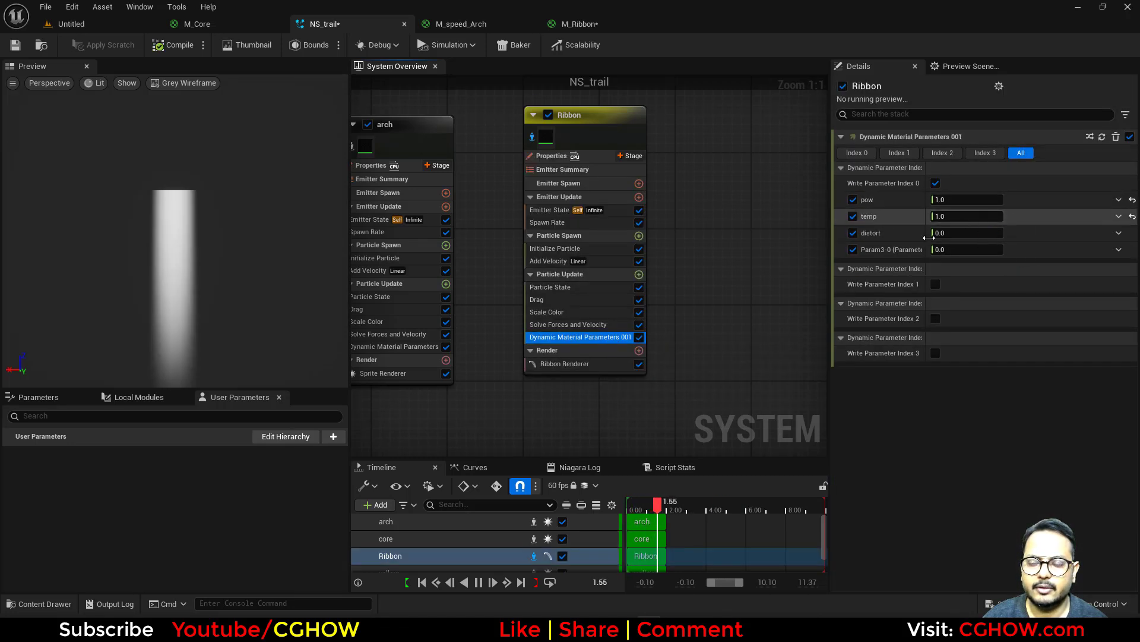
Set the Ribbon emitter's particle color in Initialize Particle to a very dark orange-brown, hex sRGB 413225FF.
{"action": "left_click", "coordinate": [567, 249]}
{"action": "left_click", "coordinate": [981, 234]}
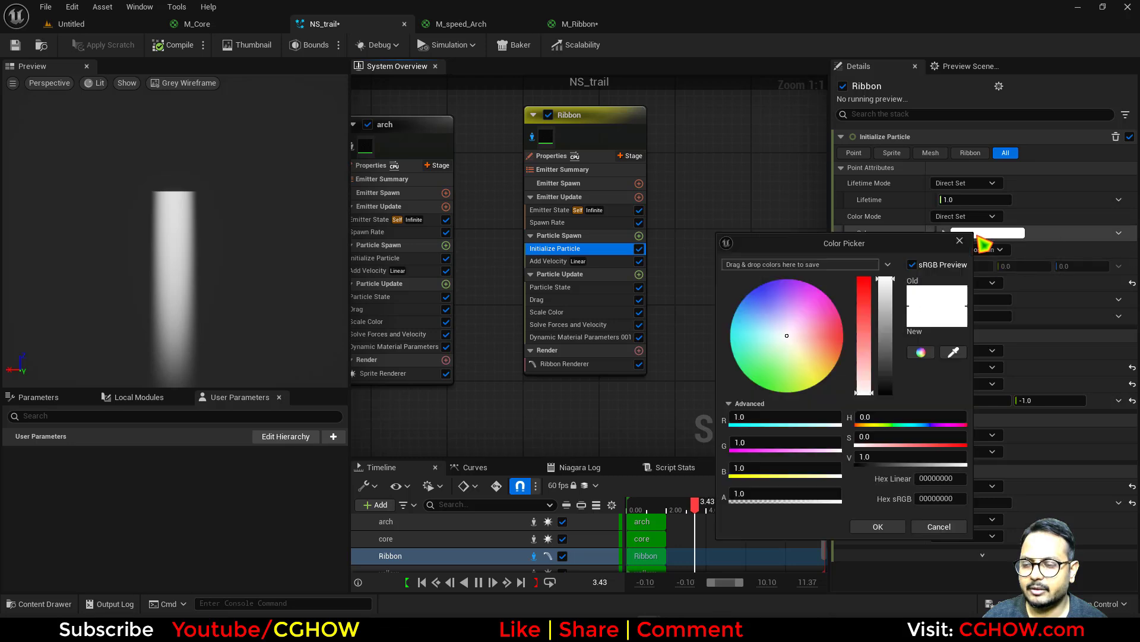
{"action": "left_click", "coordinate": [823, 354]}
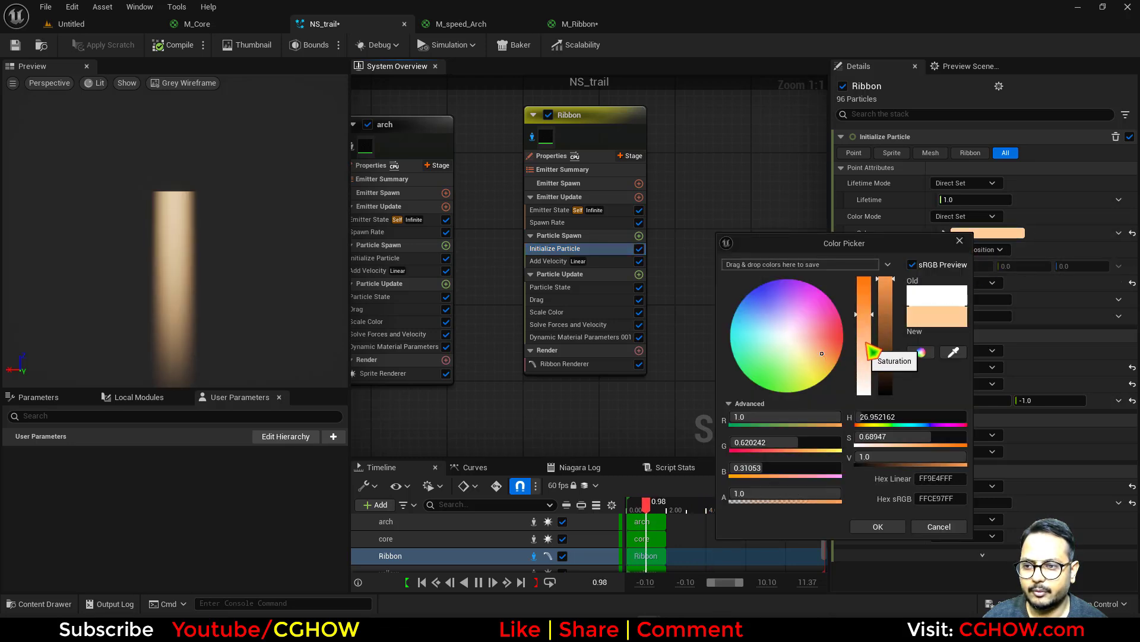
{"action": "left_click", "coordinate": [826, 353]}
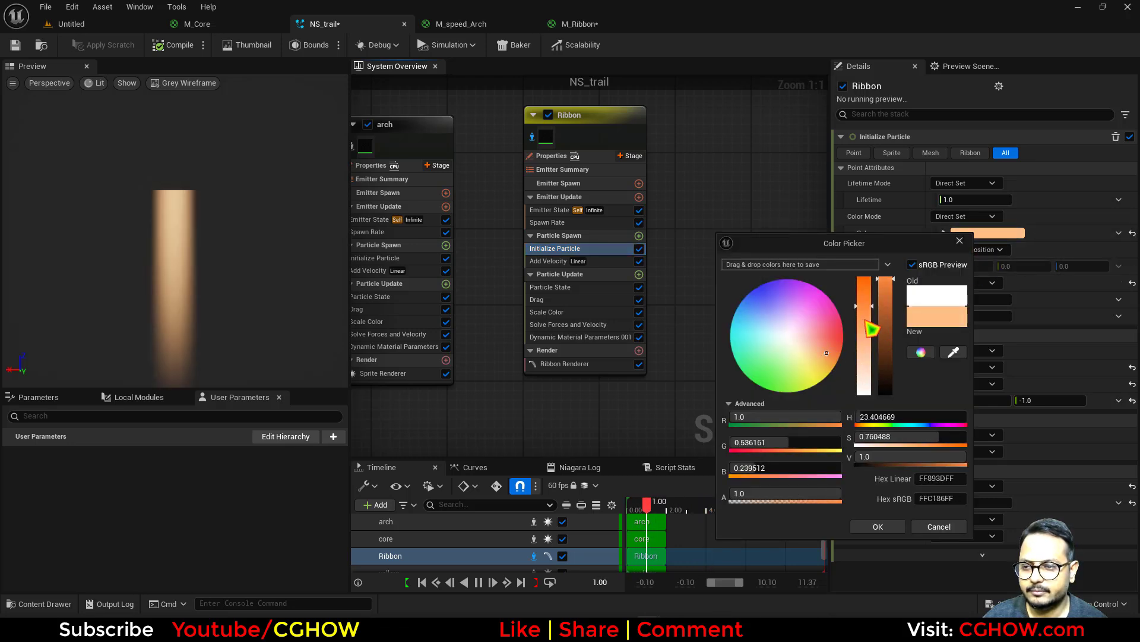
{"action": "left_click_drag", "start_coordinate": [885, 280], "coordinate": [893, 386]}
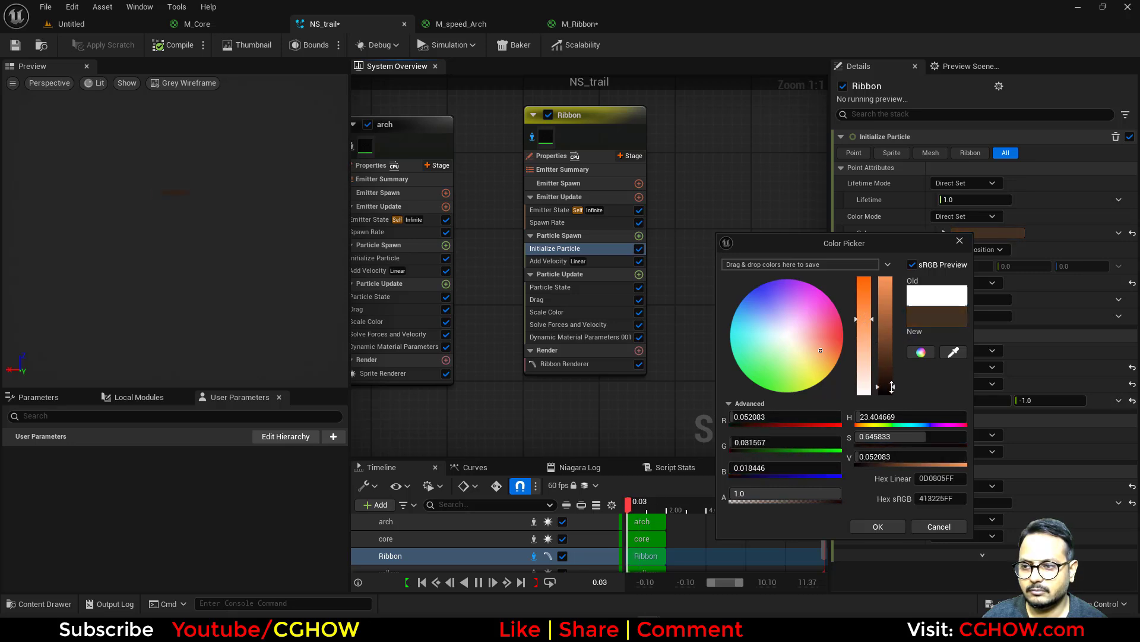
{"action": "left_click", "coordinate": [878, 528]}
Tidy the M_Ribbon graph by lowering the Multiply node before BlackBody and moving the upper TexCoord and Mask (R) nodes up.
{"action": "left_click", "coordinate": [579, 337]}
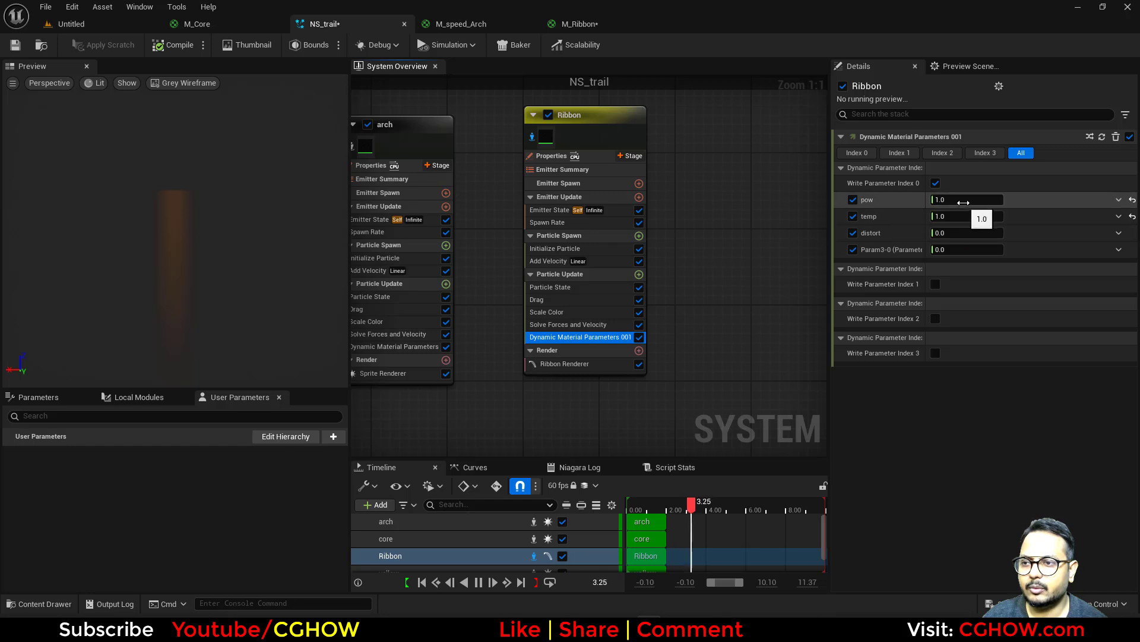
{"action": "left_click", "coordinate": [579, 25]}
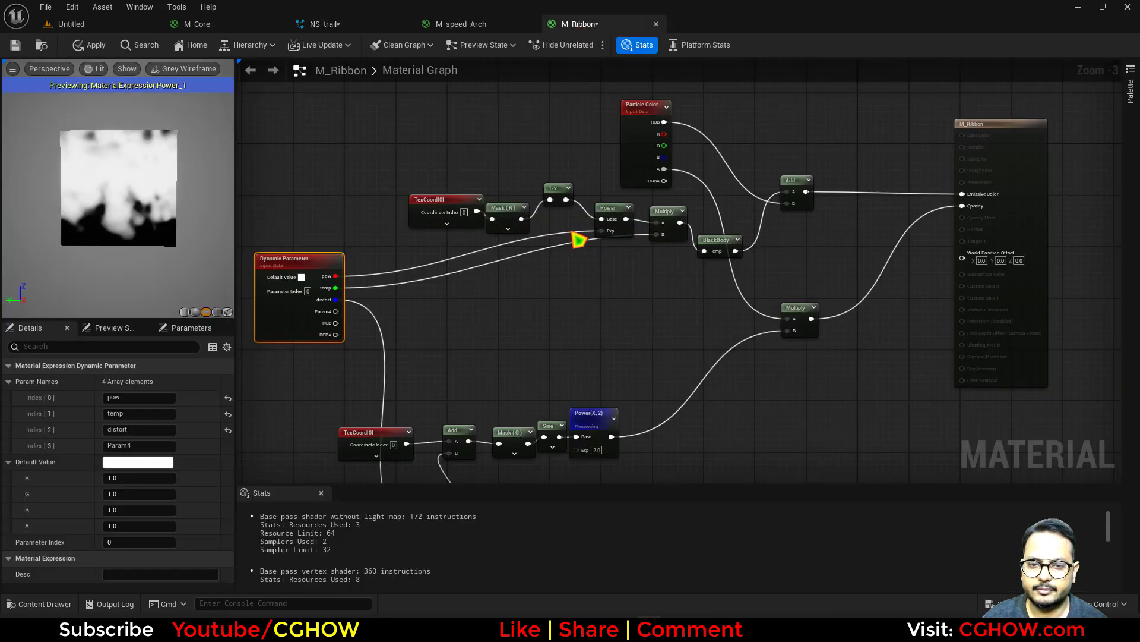
{"action": "left_click_drag", "start_coordinate": [674, 230], "coordinate": [671, 264]}
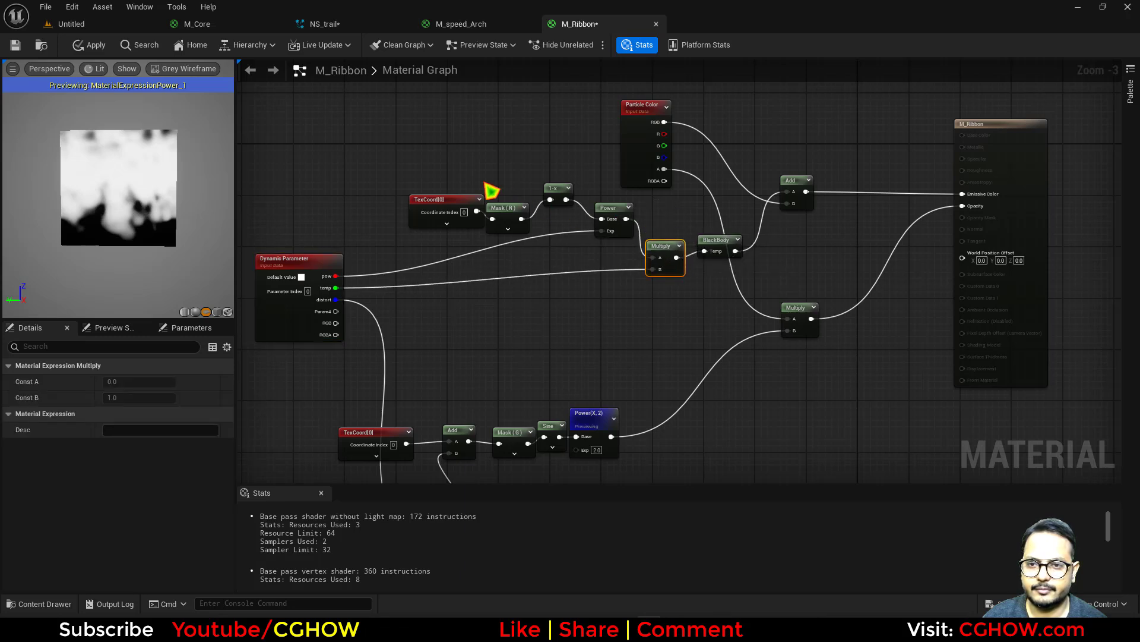
{"action": "left_click_drag", "start_coordinate": [501, 214], "coordinate": [449, 196]}
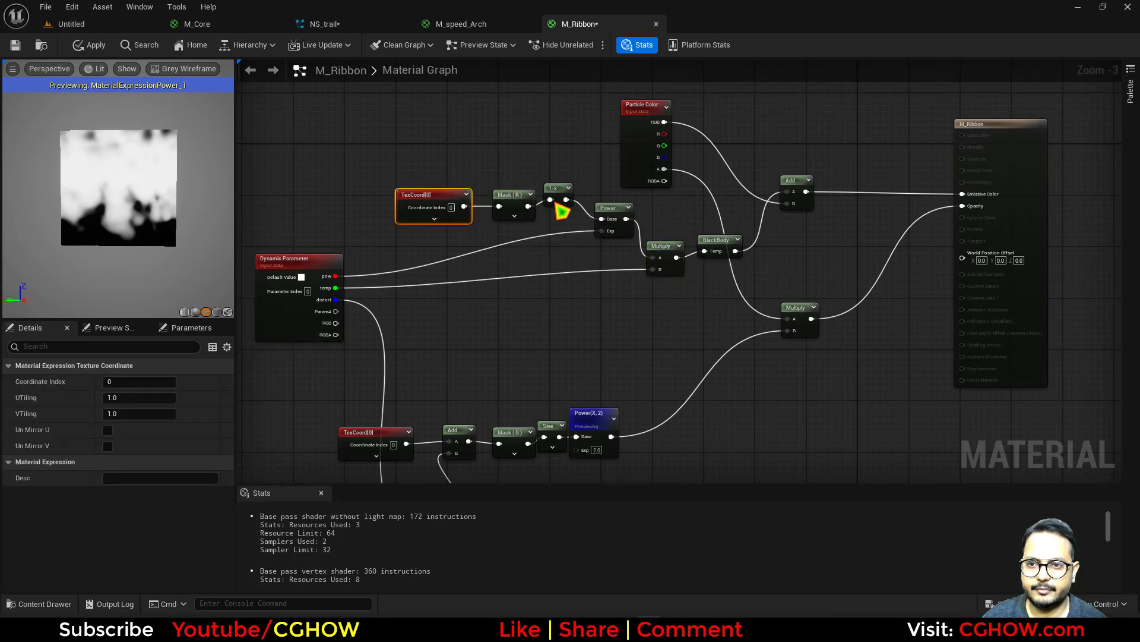
{"action": "left_click_drag", "start_coordinate": [519, 202], "coordinate": [510, 198]}
Open the M_speed_Arch material graph and examine its radial gradient setup.
{"action": "left_click", "coordinate": [476, 28]}
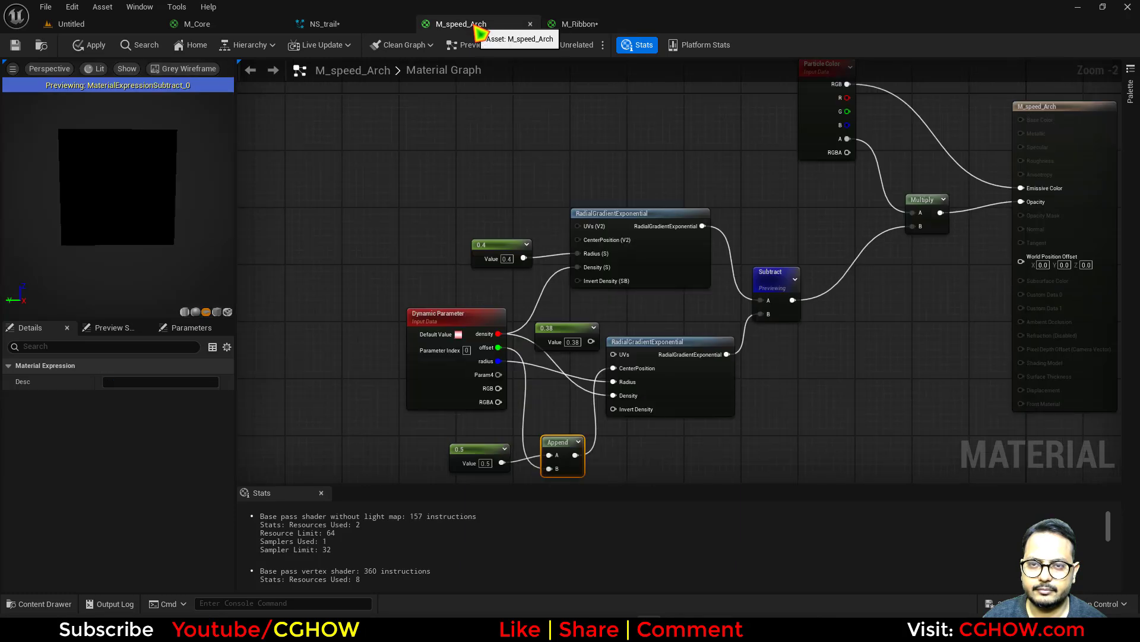
{"action": "middle_click", "coordinate": [476, 28]}
{"action": "left_click", "coordinate": [620, 341]}
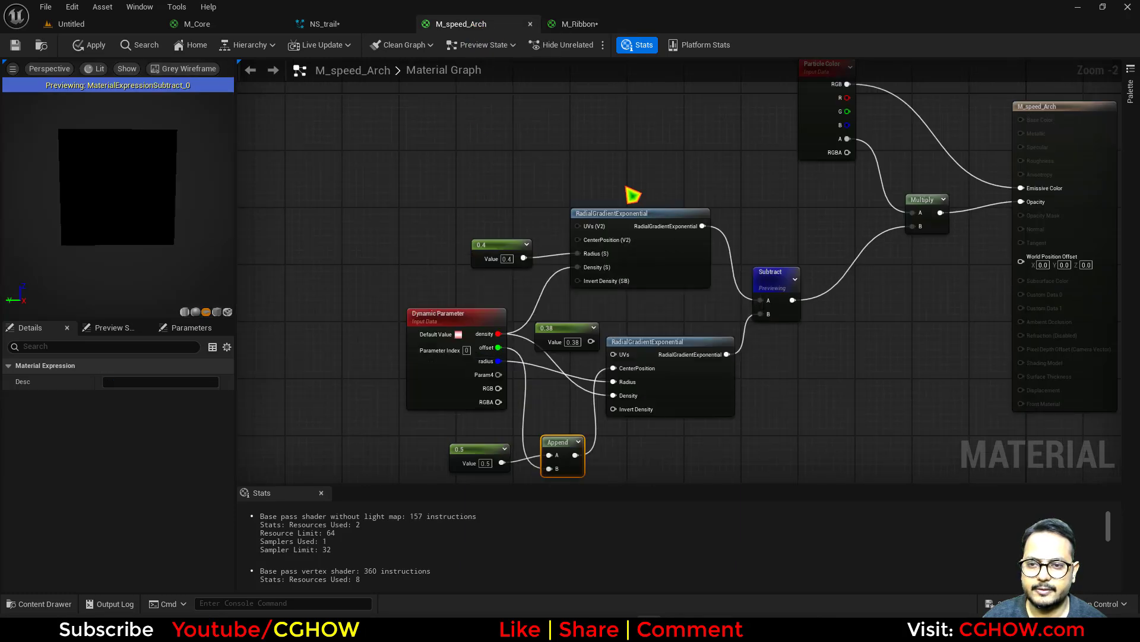
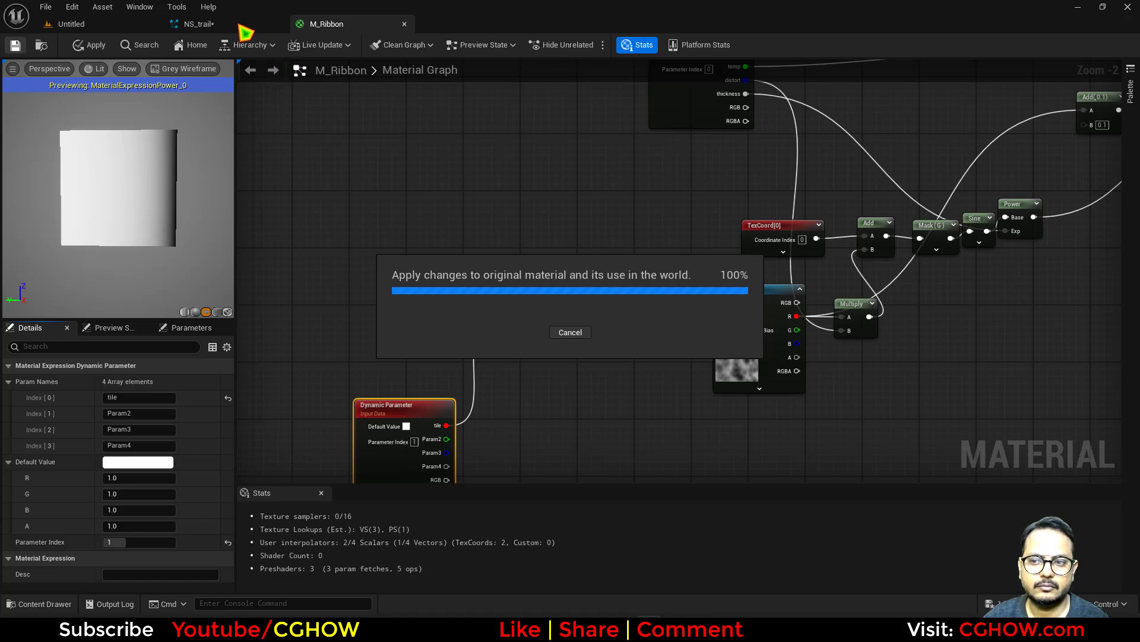
In NS_trail, enable writing of parameter index 1 in the Ribbon's Dynamic Material Parameters 001 module and set tile to 0.8.
{"action": "left_click", "coordinate": [242, 28]}
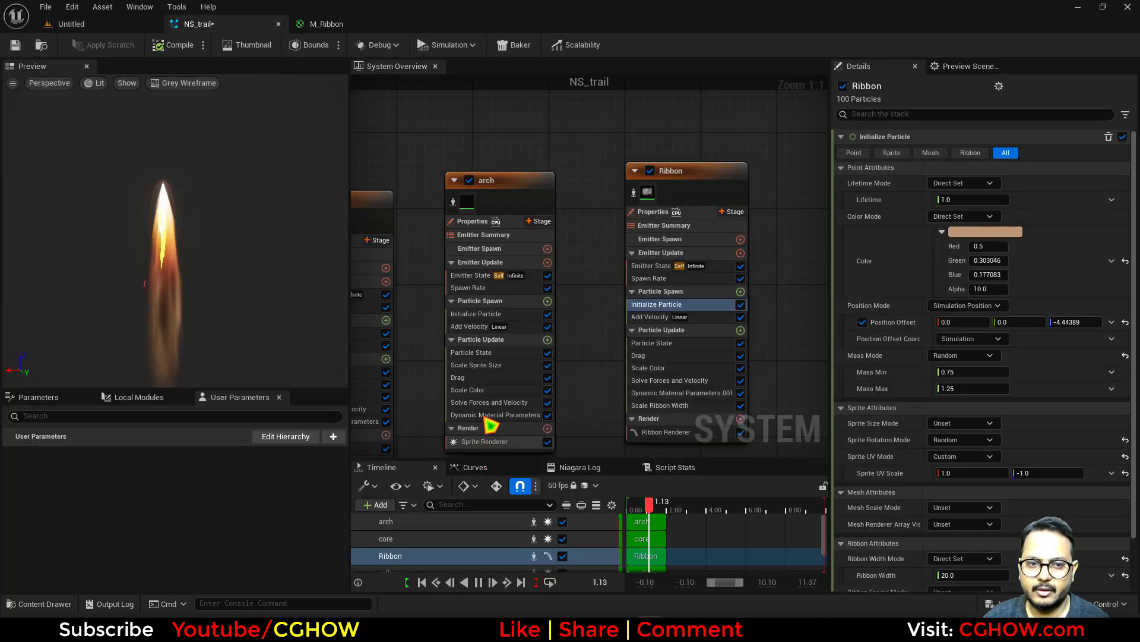
{"action": "right_click_drag", "start_coordinate": [580, 323], "coordinate": [473, 318]}
{"action": "left_click", "coordinate": [561, 352]}
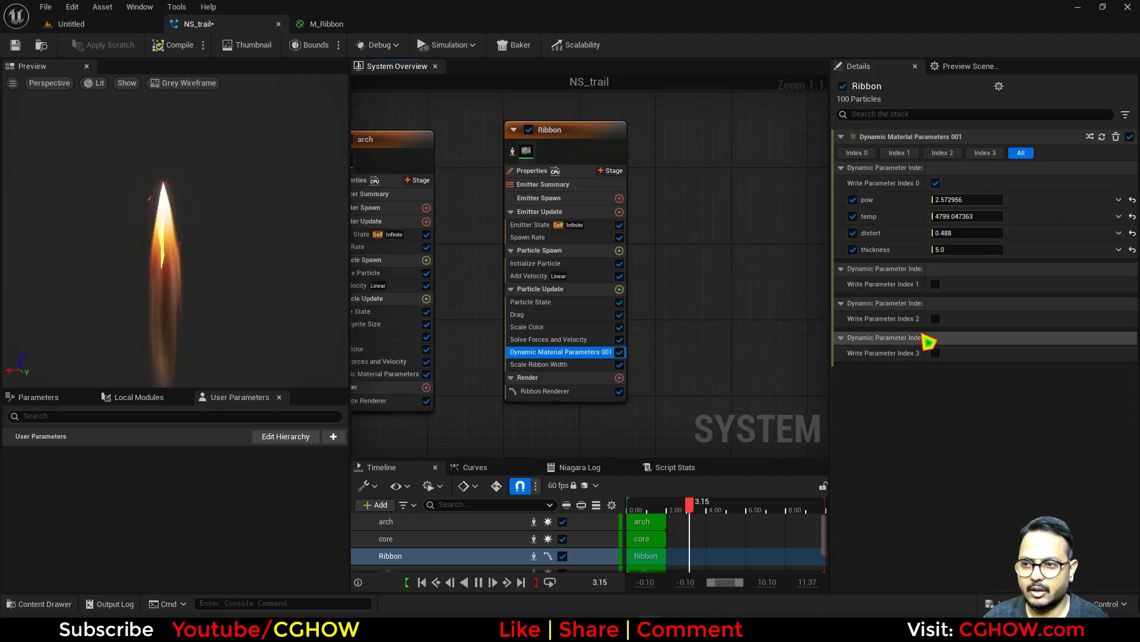
{"action": "left_click", "coordinate": [936, 284]}
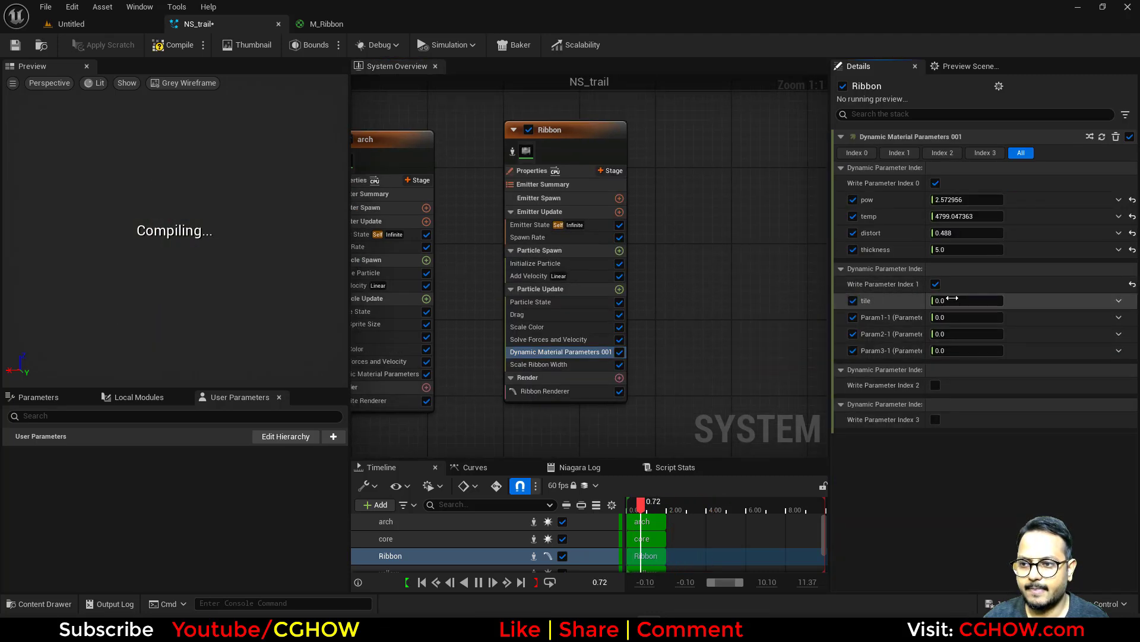
{"action": "left_click", "coordinate": [952, 300]}
{"action": "type", "text": "5"}
{"action": "key", "text": "Return"}
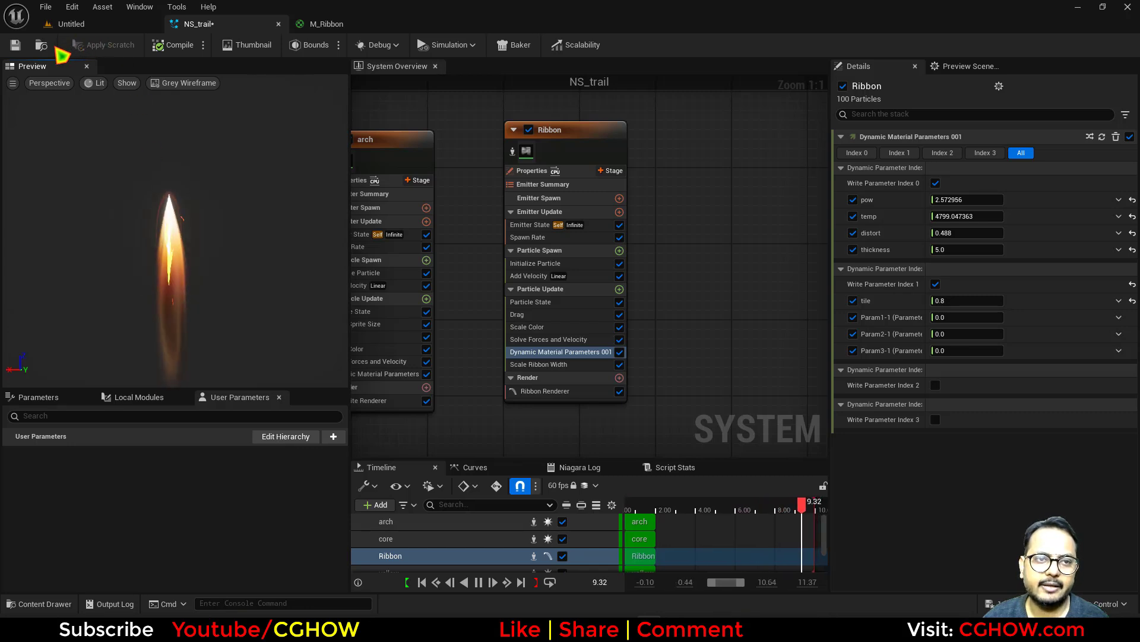
Create a new empty level and enlarge the viewport above the Content Browser.
{"action": "left_click", "coordinate": [41, 46]}
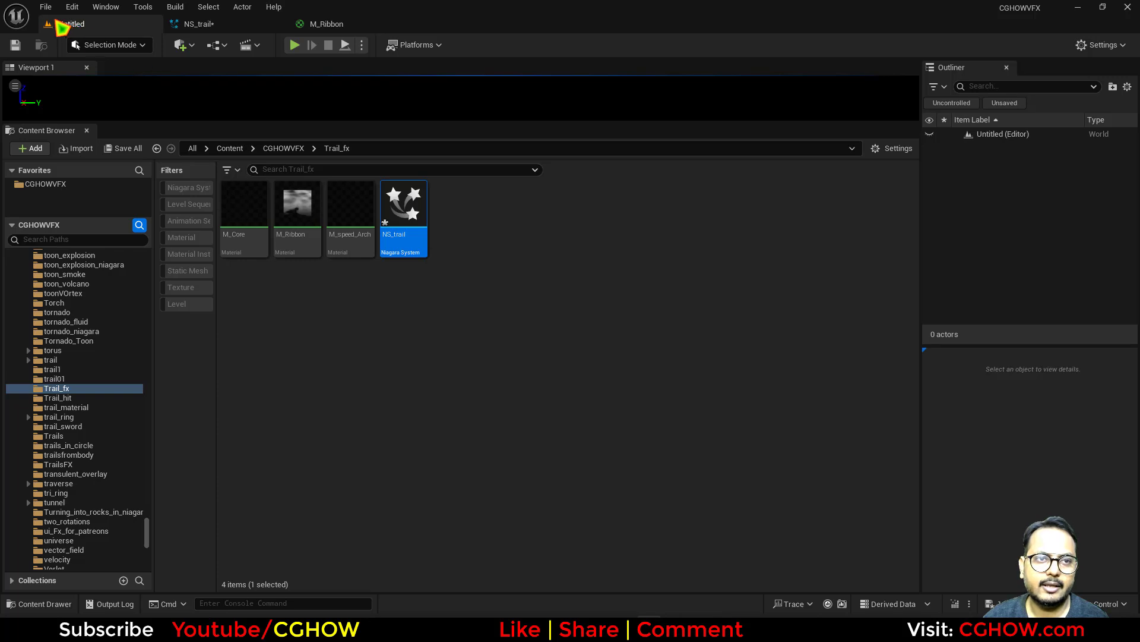
{"action": "left_click", "coordinate": [46, 7]}
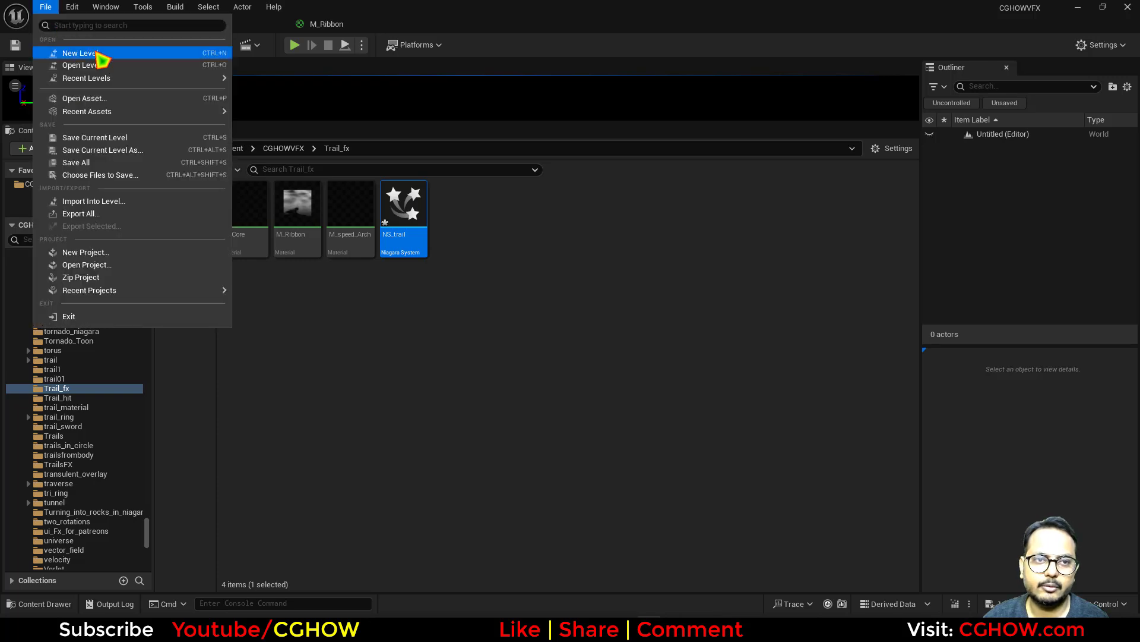
{"action": "left_click", "coordinate": [98, 53]}
{"action": "double_click", "coordinate": [660, 251]}
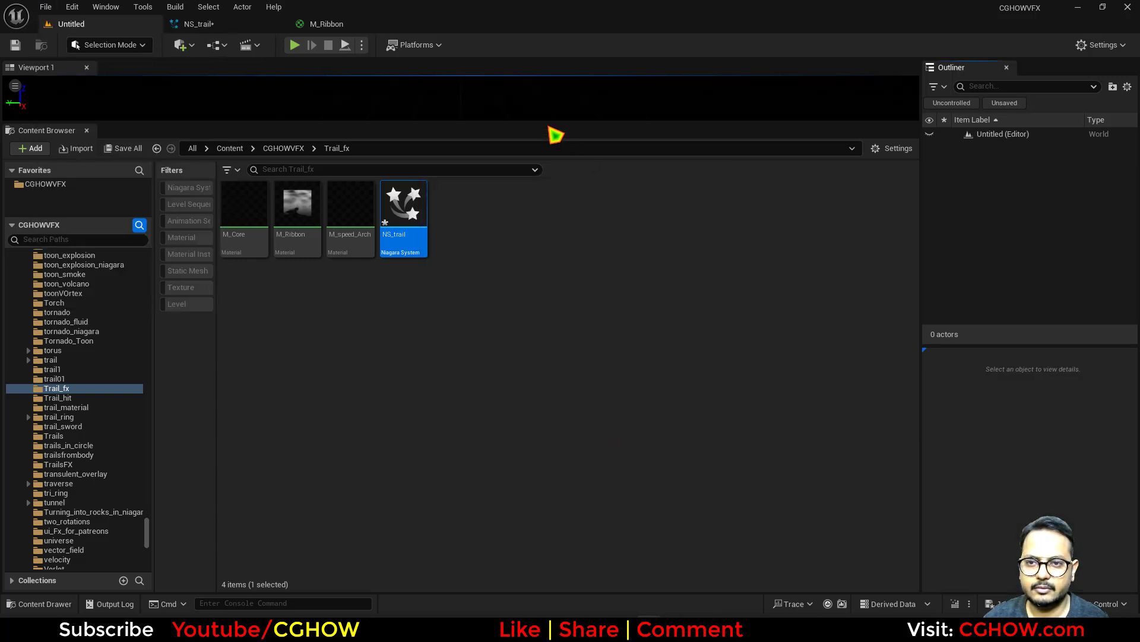
{"action": "left_click_drag", "start_coordinate": [540, 121], "coordinate": [539, 342]}
Add an Exponential Height Fog actor to the empty level.
{"action": "left_click", "coordinate": [181, 45]}
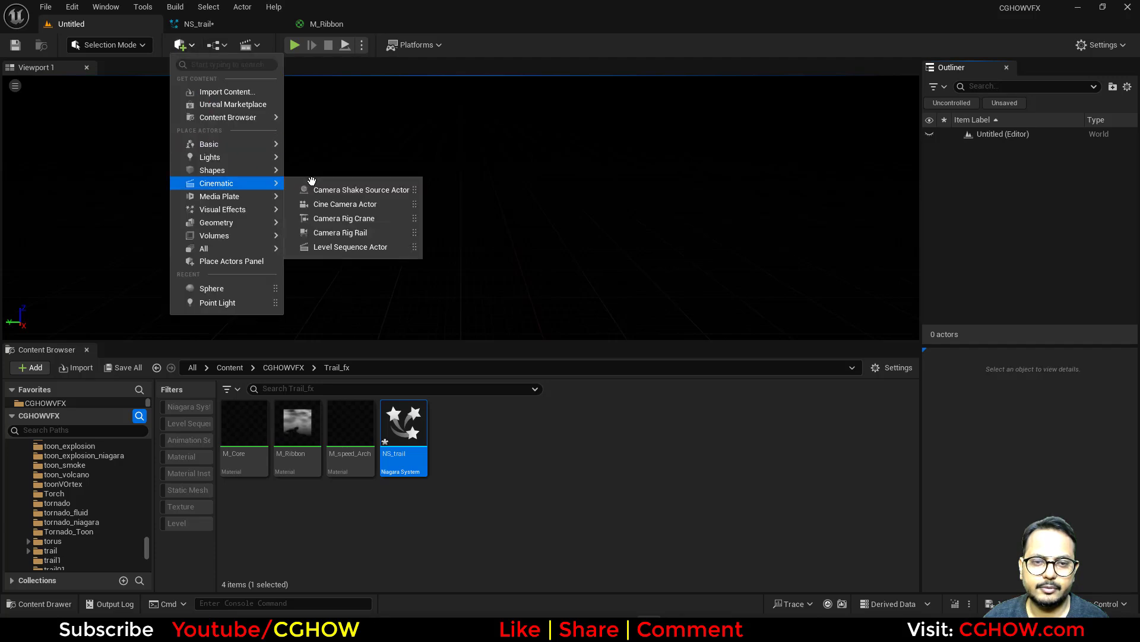
{"action": "mouse_move", "coordinate": [255, 189]}
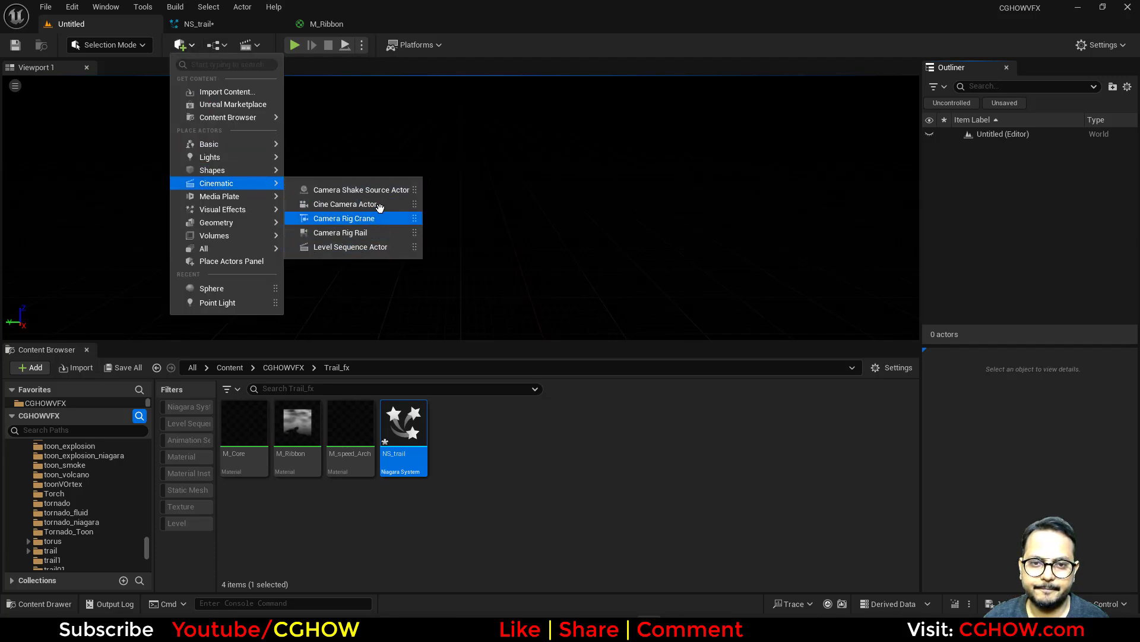
{"action": "mouse_move", "coordinate": [250, 210]}
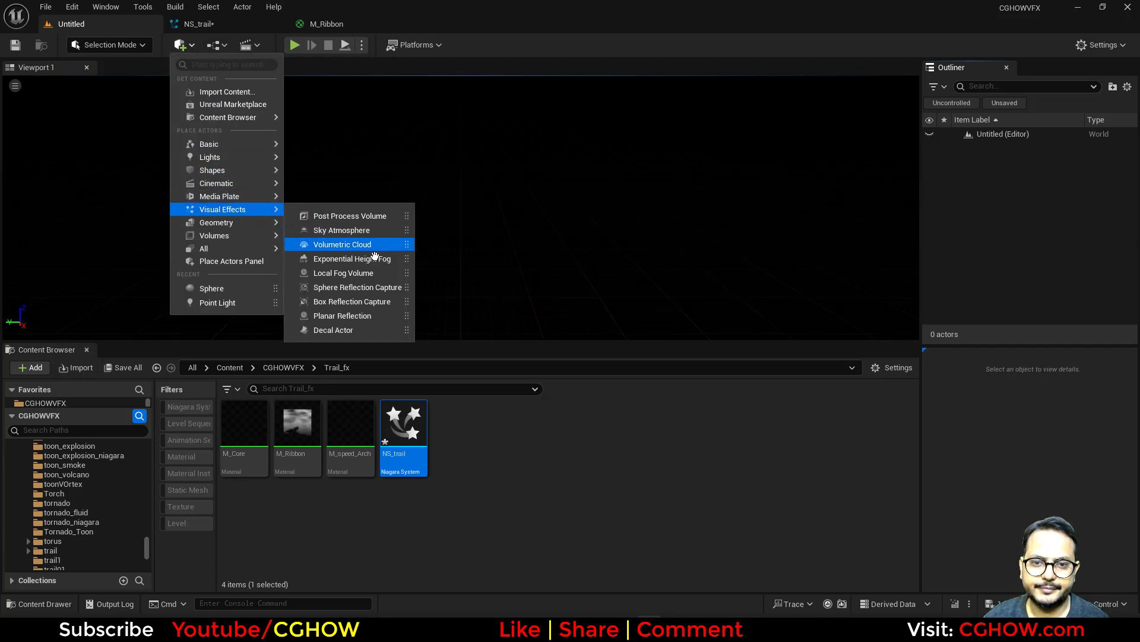
{"action": "left_click_drag", "start_coordinate": [379, 259], "coordinate": [679, 243]}
Set the fog's inscattering color to gray with value 0.15625 and its sky atmosphere contribution color to black.
{"action": "scroll", "coordinate": [1104, 539], "scroll_direction": "down", "scroll_amount": 2}
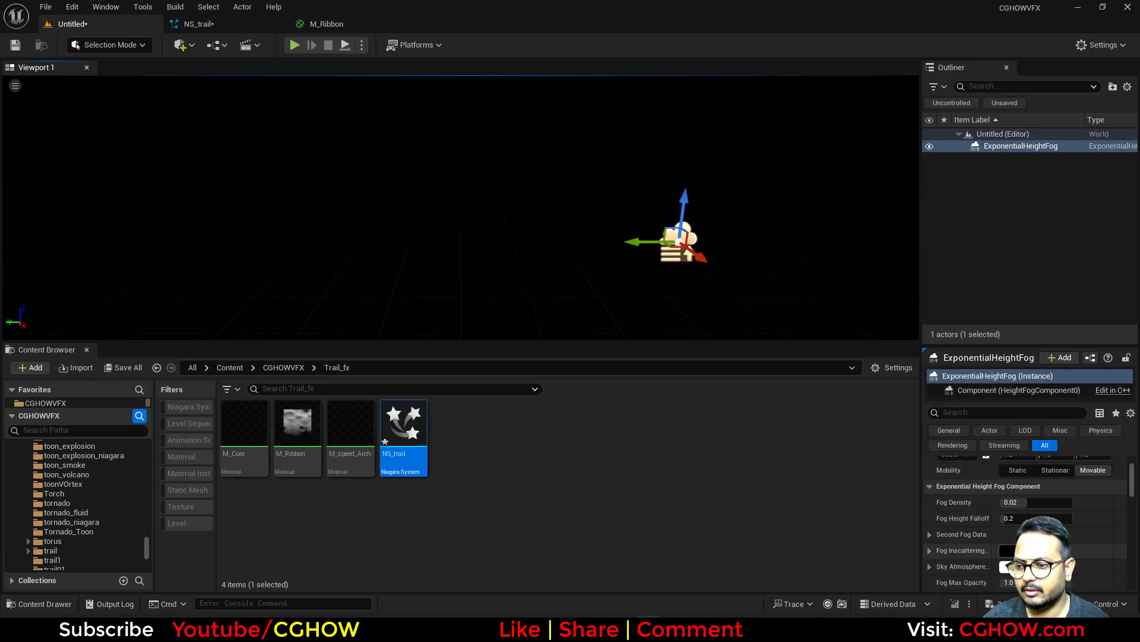
{"action": "left_click", "coordinate": [1008, 550]}
{"action": "left_click", "coordinate": [936, 439]}
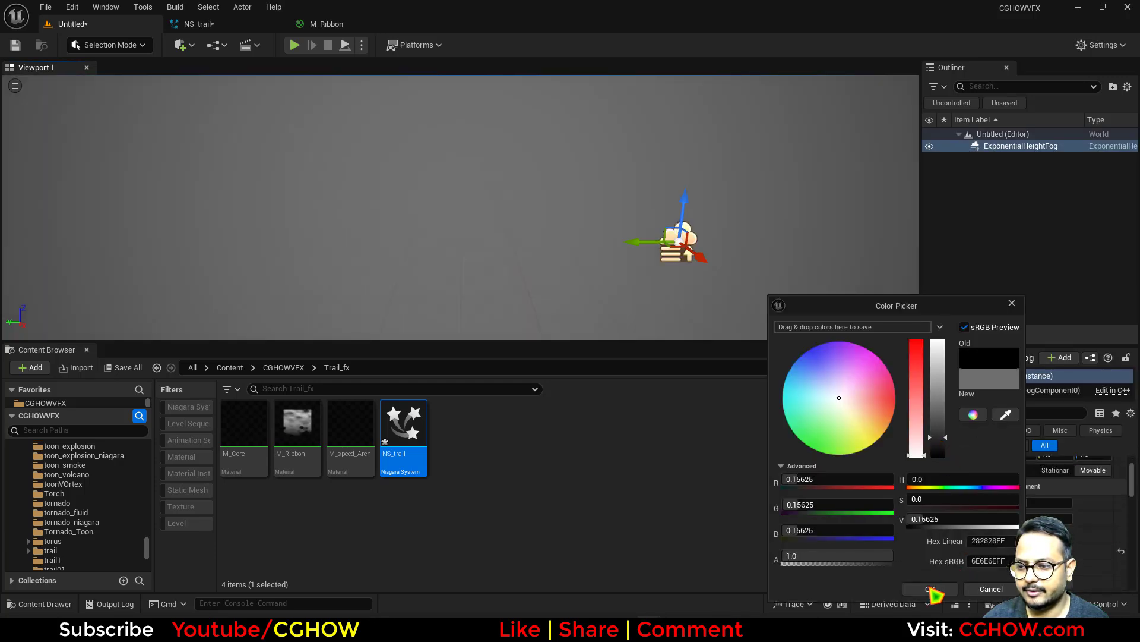
{"action": "left_click", "coordinate": [930, 589]}
{"action": "left_click", "coordinate": [1005, 567]}
{"action": "left_click_drag", "start_coordinate": [937, 392], "coordinate": [940, 493]}
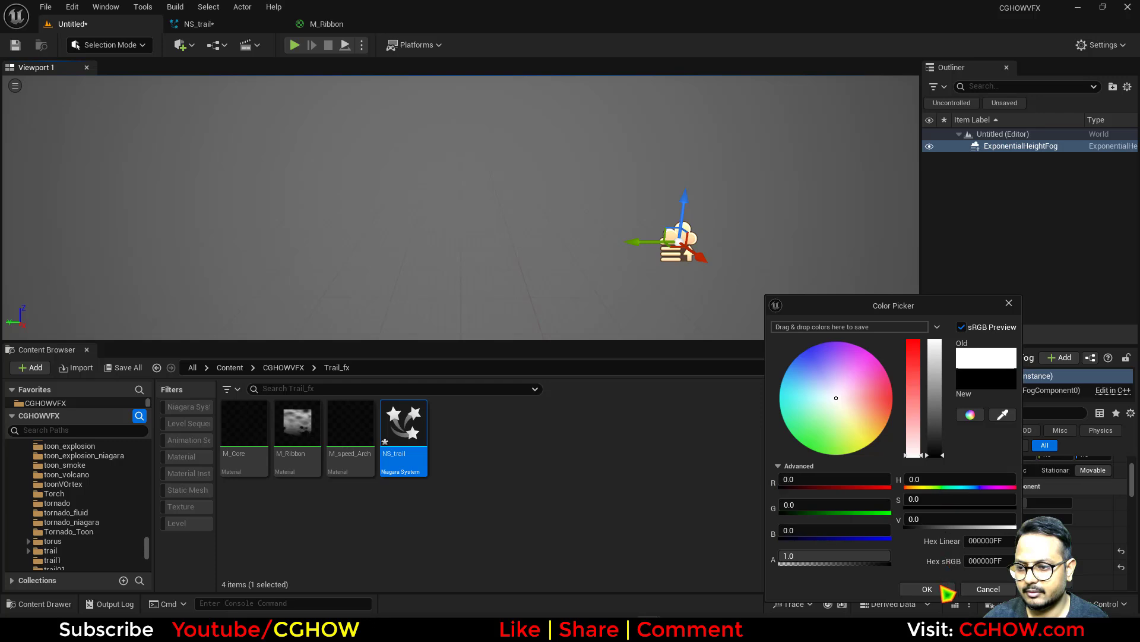
{"action": "left_click", "coordinate": [939, 588]}
Darken the fog inscattering color to a gray with value 0.0625.
{"action": "left_click", "coordinate": [1010, 550]}
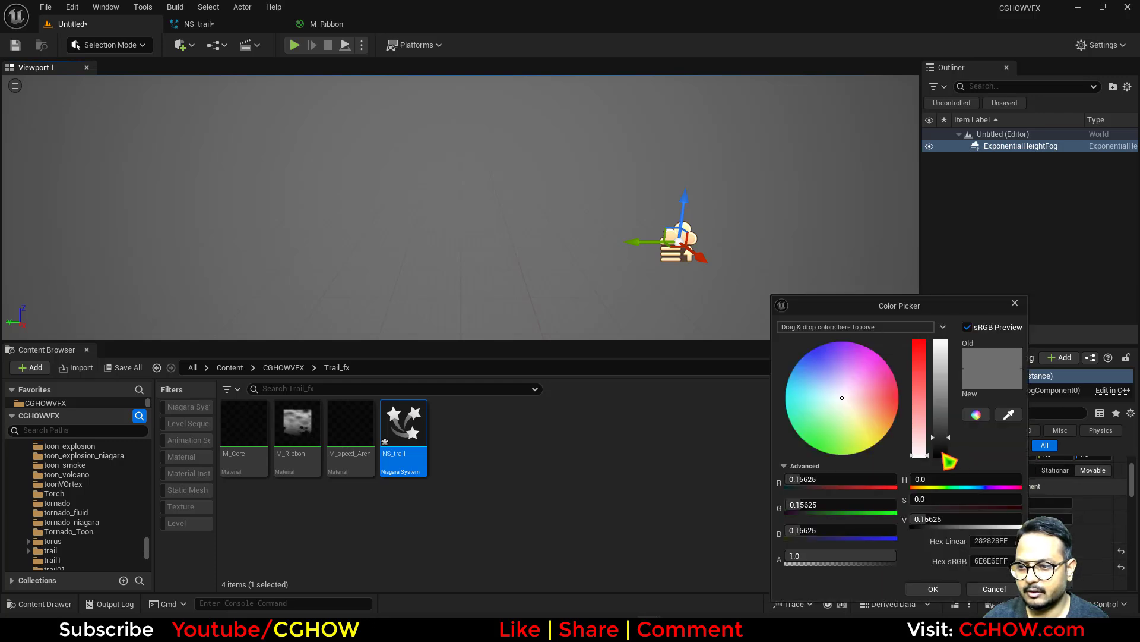
{"action": "left_click_drag", "start_coordinate": [945, 455], "coordinate": [941, 449]}
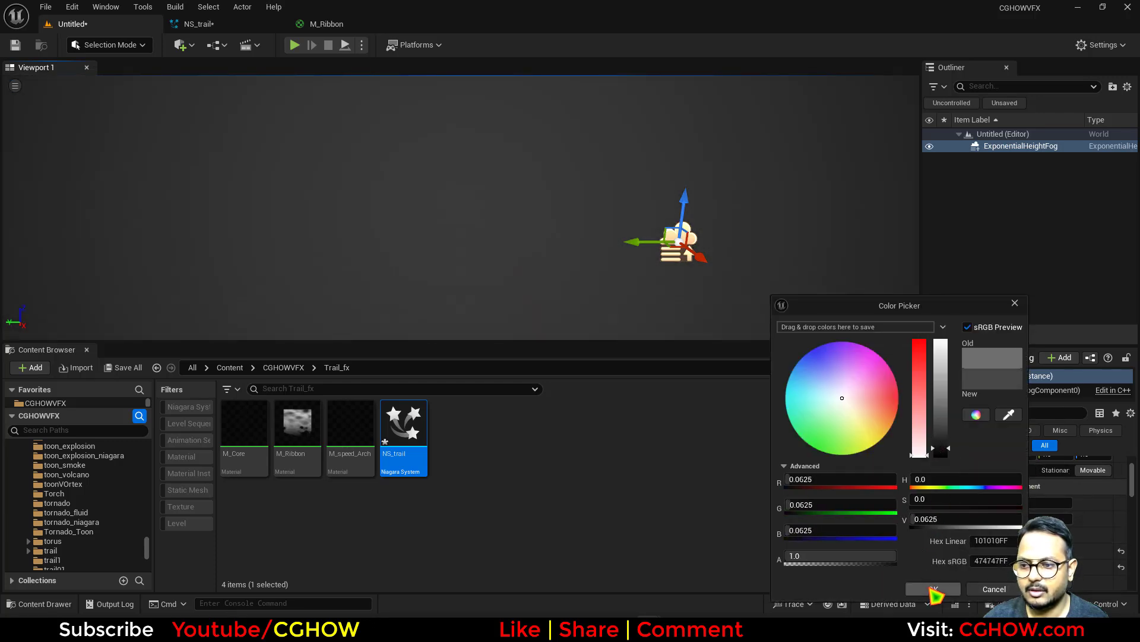
{"action": "left_click", "coordinate": [933, 590]}
Place the NS_trail system in the level near the fog actor, try rotating it, and view it in game view.
{"action": "left_click_drag", "start_coordinate": [404, 428], "coordinate": [465, 221]}
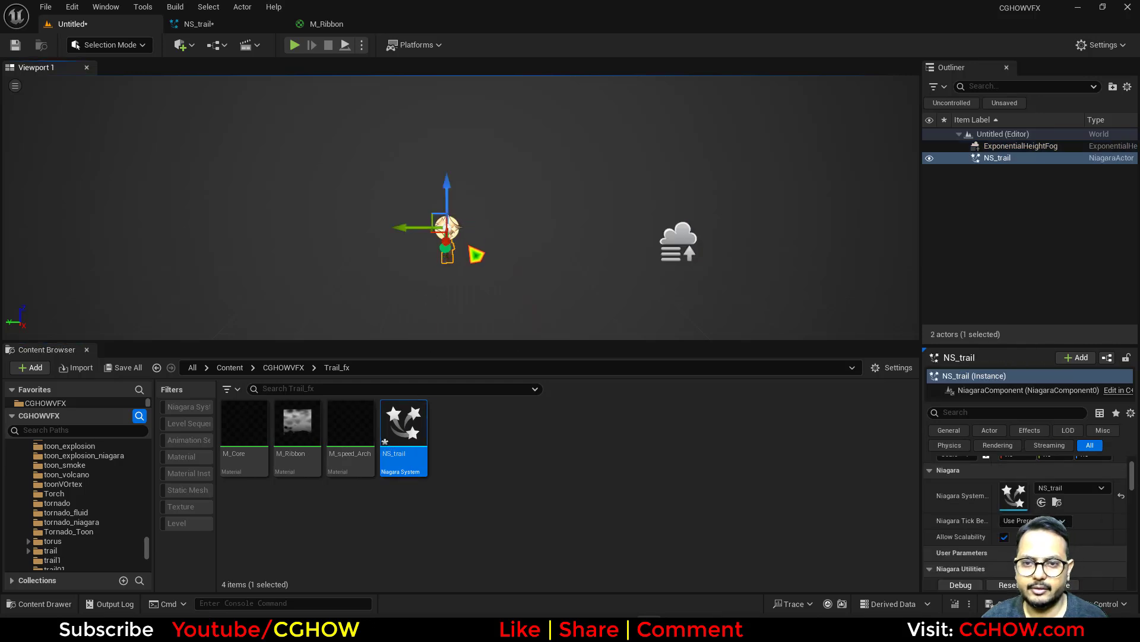
{"action": "scroll", "coordinate": [473, 266], "scroll_direction": "up", "scroll_amount": 3}
{"action": "key", "text": "e"}
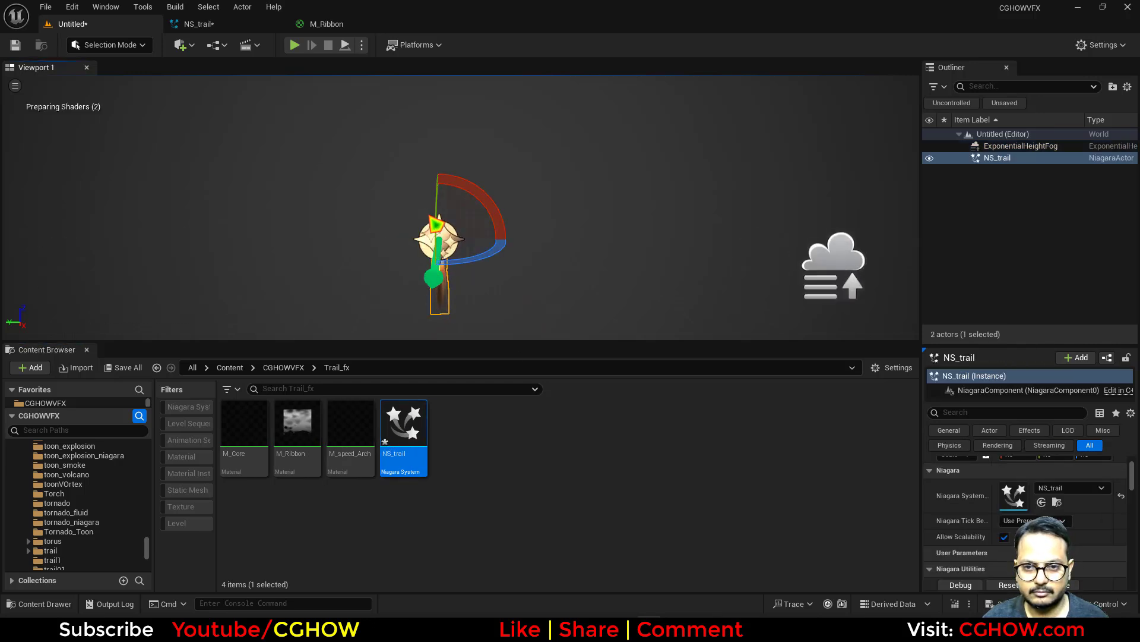
{"action": "left_click_drag", "start_coordinate": [487, 202], "coordinate": [476, 193]}
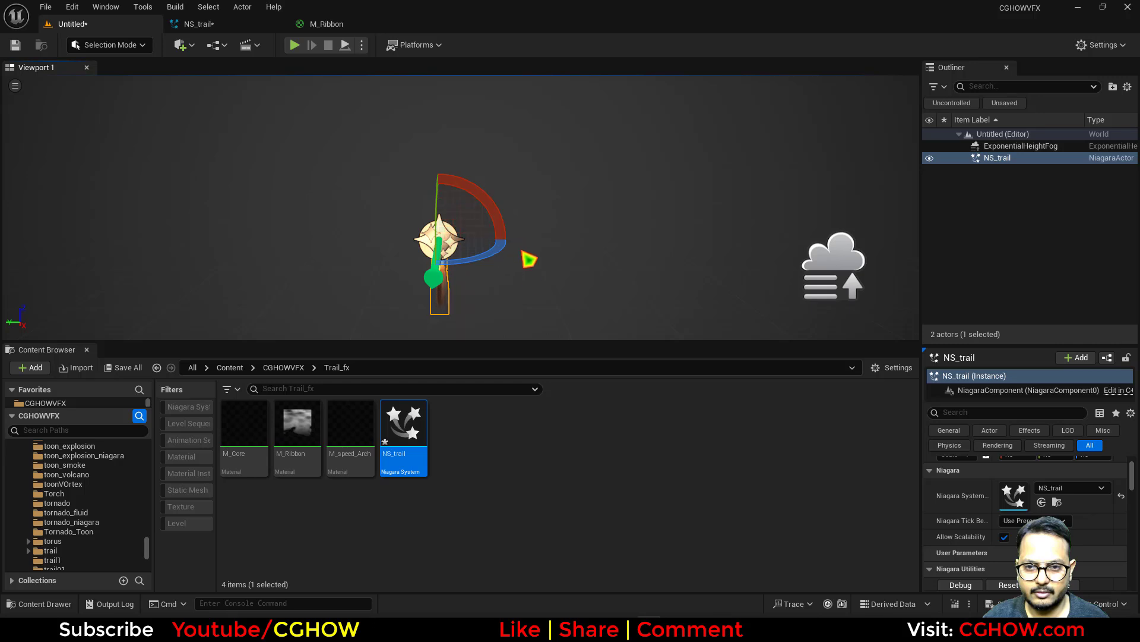
{"action": "right_click_drag", "start_coordinate": [528, 281], "coordinate": [517, 321]}
{"action": "key", "text": "g"}
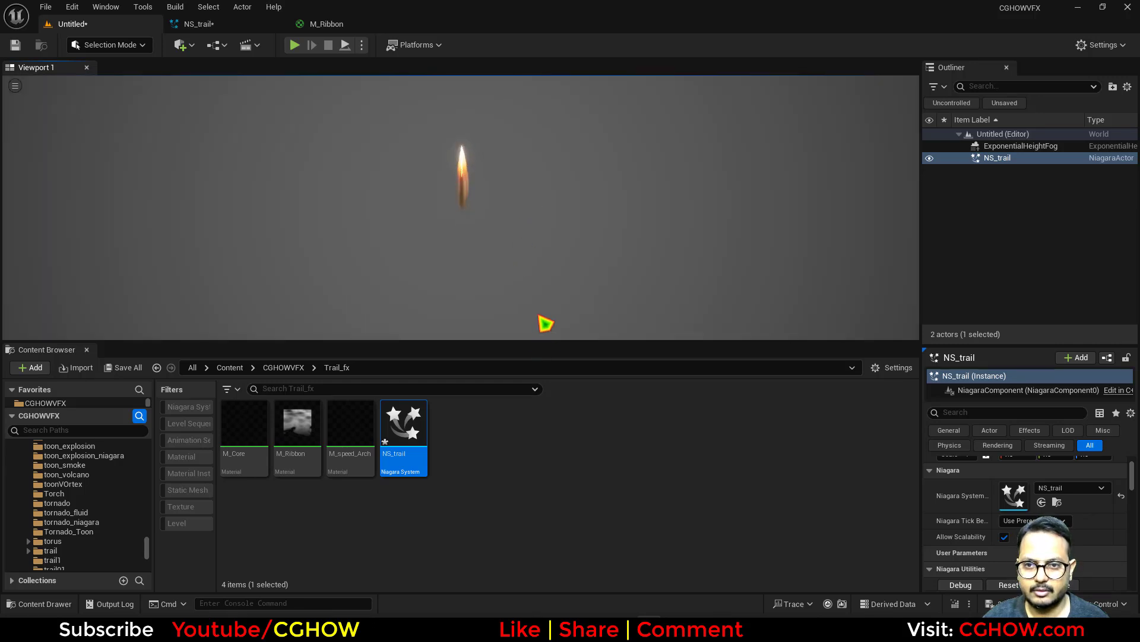
{"action": "key", "text": "g"}
{"action": "key", "text": "g"}
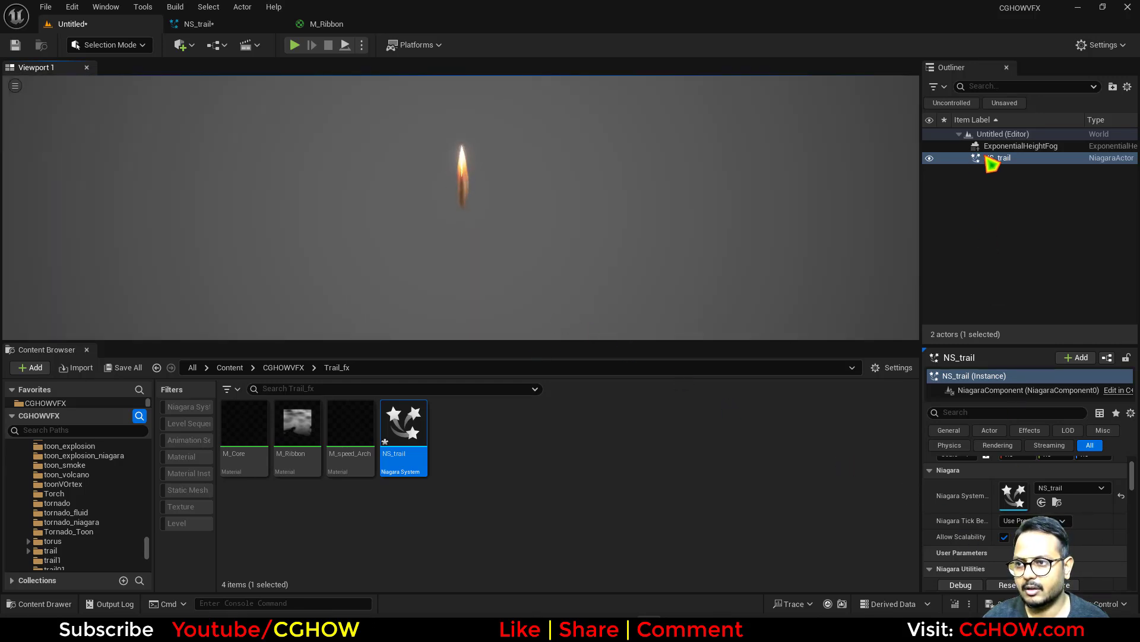
Darken the Exponential Height Fog's inscattering color to a gray with value 0.036458.
{"action": "left_click", "coordinate": [1001, 147]}
{"action": "left_click", "coordinate": [1015, 550]}
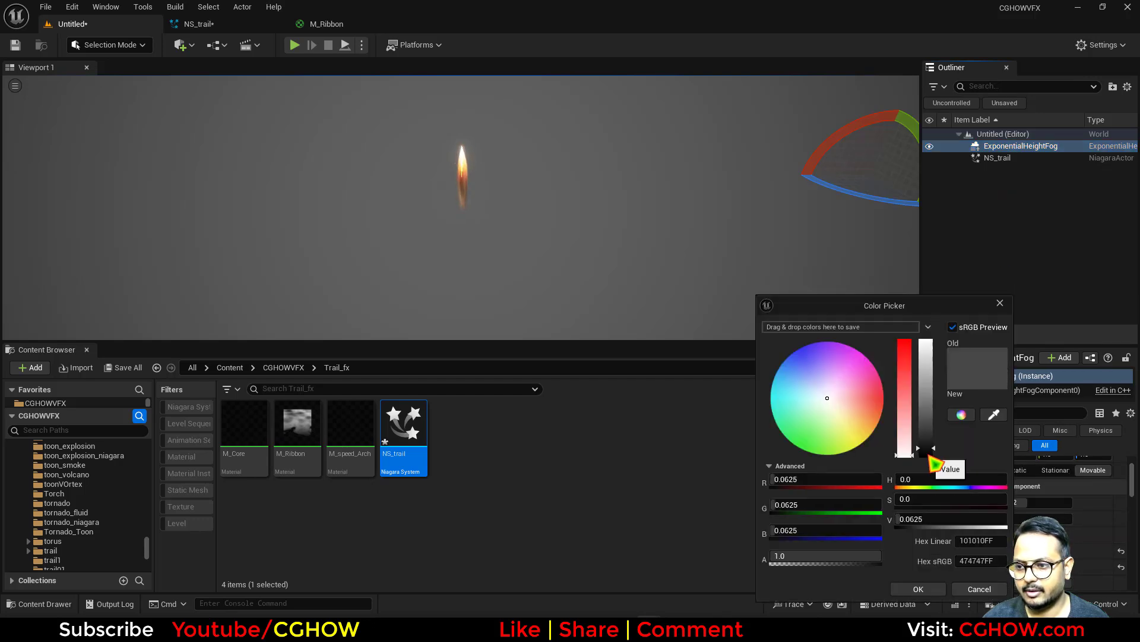
{"action": "left_click_drag", "start_coordinate": [931, 458], "coordinate": [932, 456]}
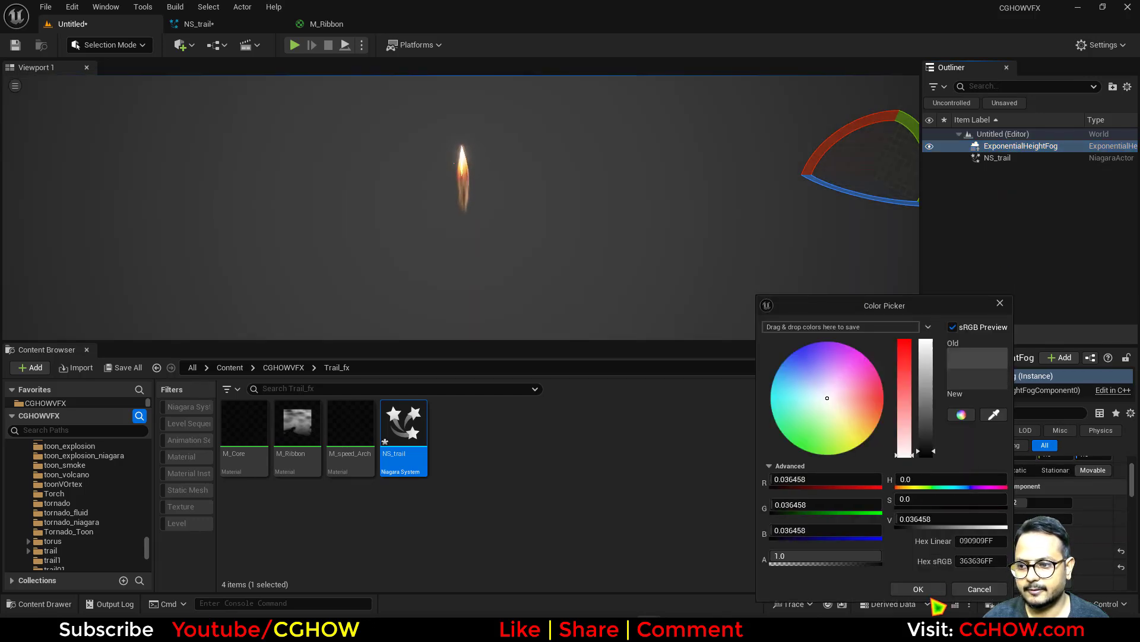
{"action": "left_click", "coordinate": [918, 589]}
Show the viewport toolbar, turn off rotation snapping, and rotate the NS_trail actor to a diagonal tilt.
{"action": "scroll", "coordinate": [491, 127], "scroll_direction": "up", "scroll_amount": 5}
{"action": "left_click", "coordinate": [491, 128]}
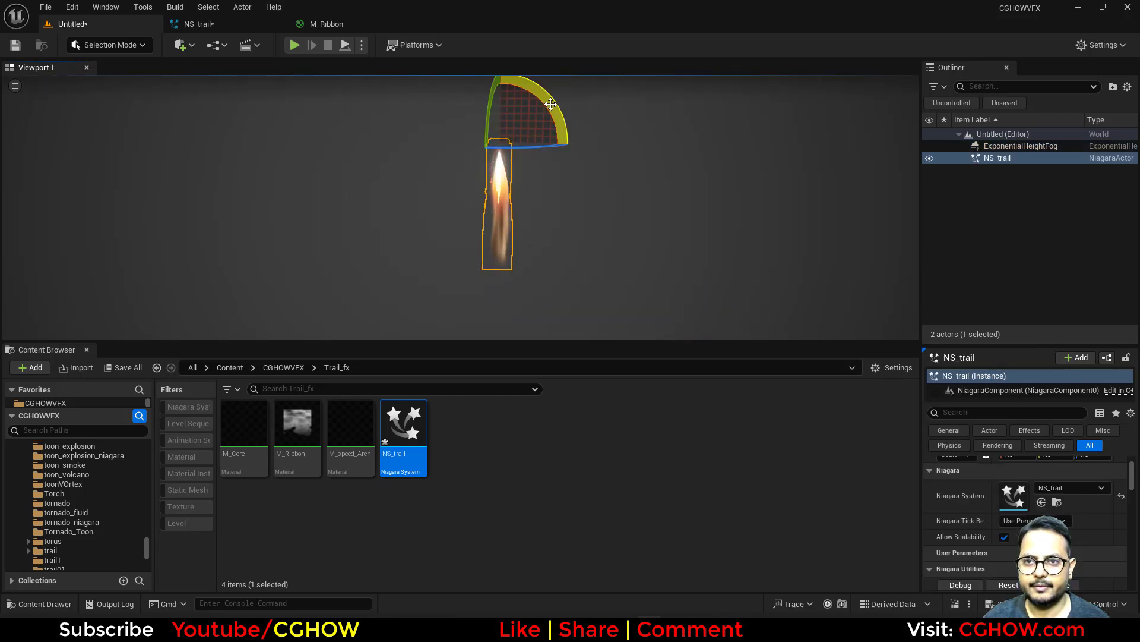
{"action": "left_click_drag", "start_coordinate": [552, 103], "coordinate": [560, 112]}
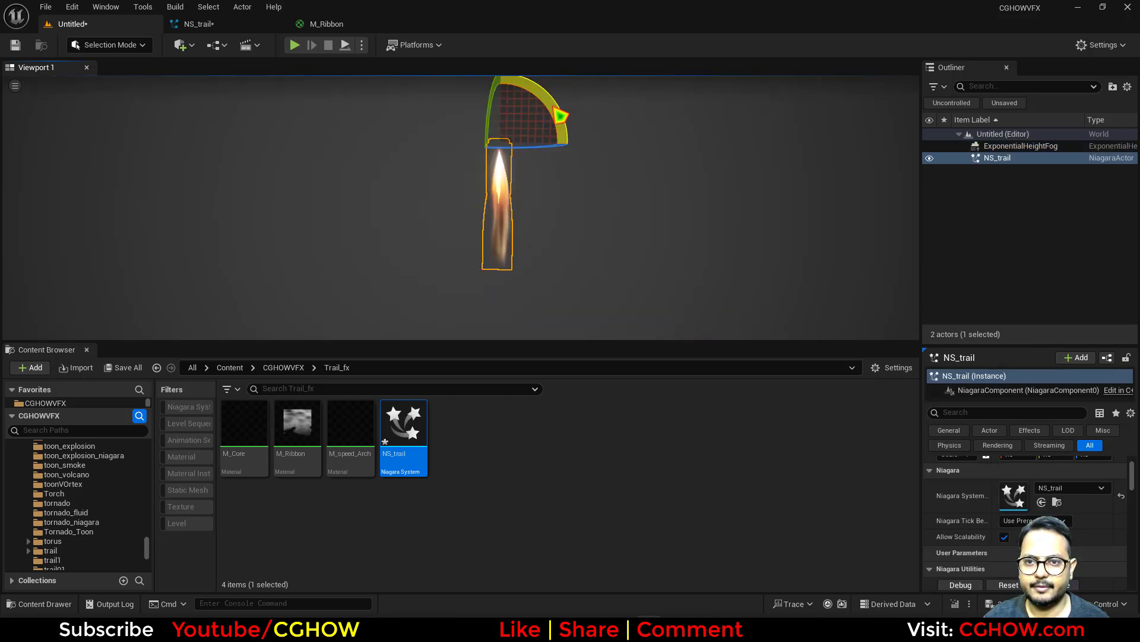
{"action": "left_click", "coordinate": [15, 85]}
{"action": "left_click", "coordinate": [62, 197]}
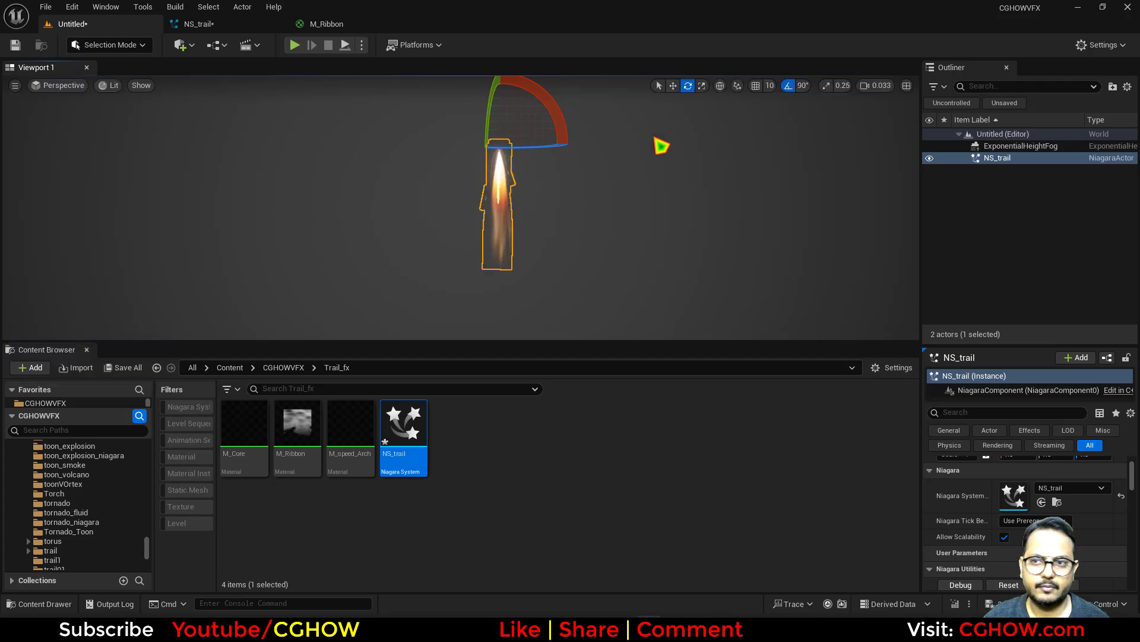
{"action": "left_click", "coordinate": [789, 85]}
{"action": "left_click_drag", "start_coordinate": [547, 100], "coordinate": [578, 155]}
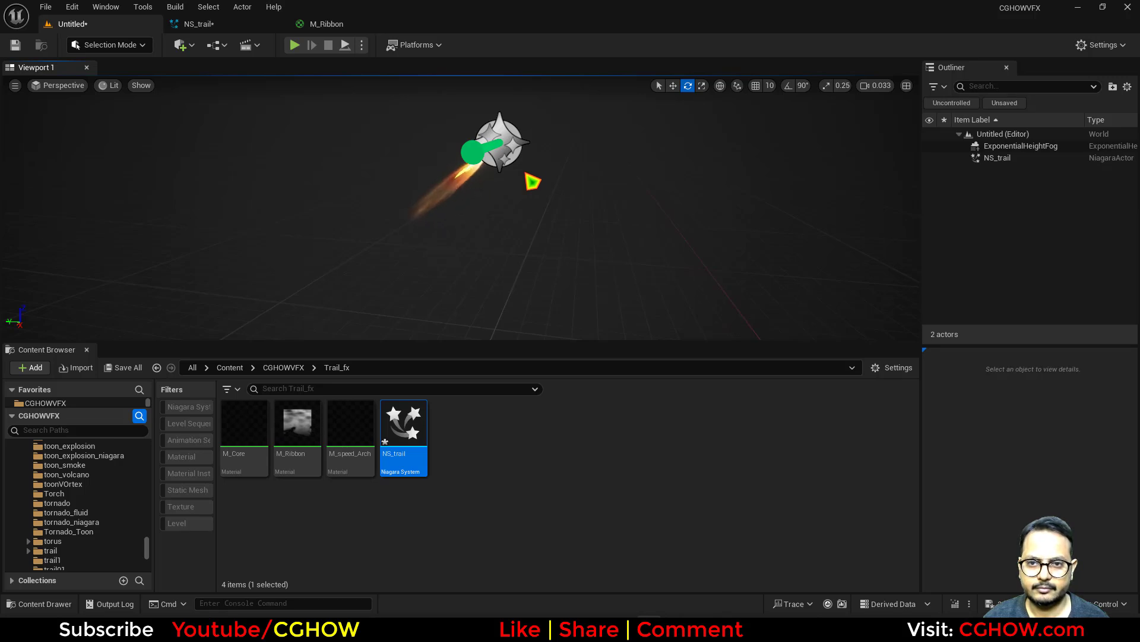
Switch the viewport to game view and enlarge it above the Content Browser, framing the tilted trail.
{"action": "right_click_drag", "start_coordinate": [526, 173], "coordinate": [526, 161]}
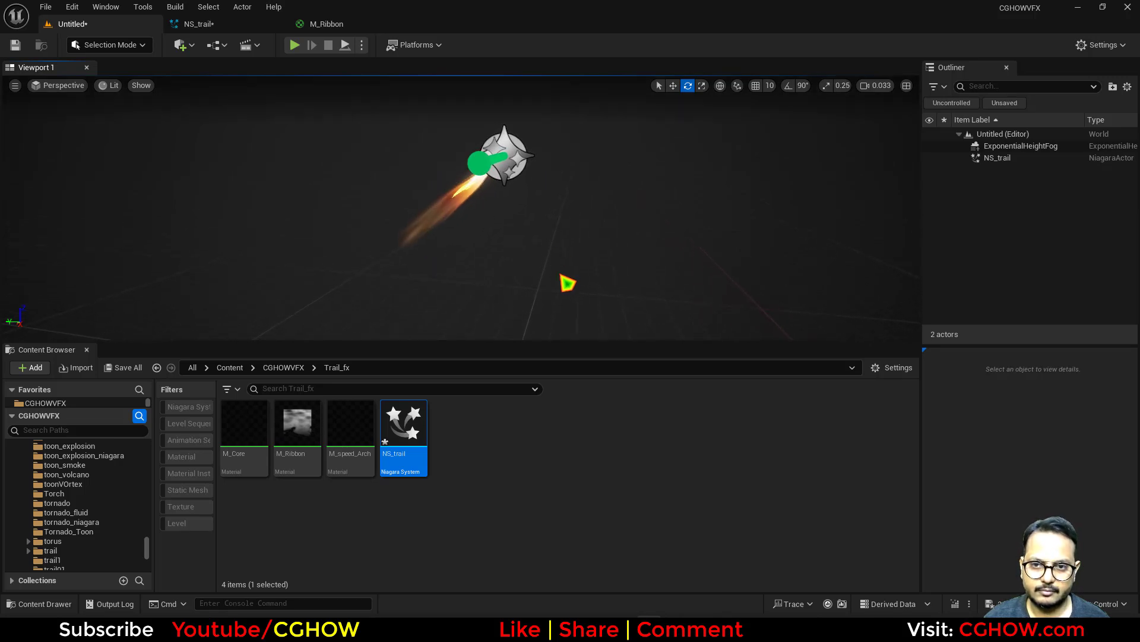
{"action": "key", "text": "g"}
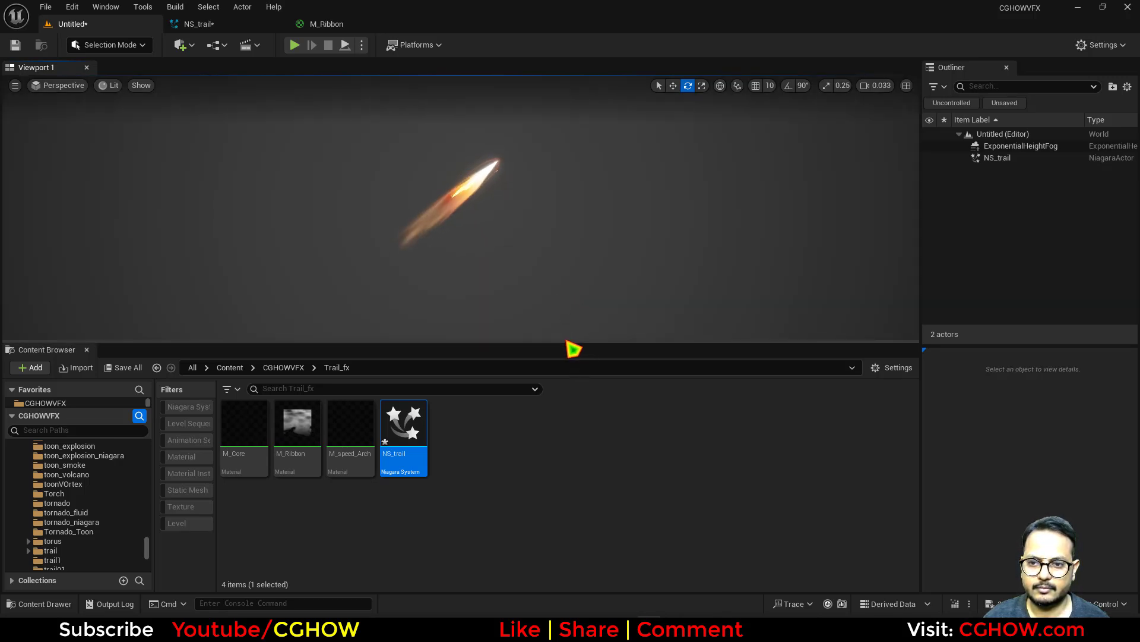
{"action": "left_click_drag", "start_coordinate": [559, 342], "coordinate": [559, 456]}
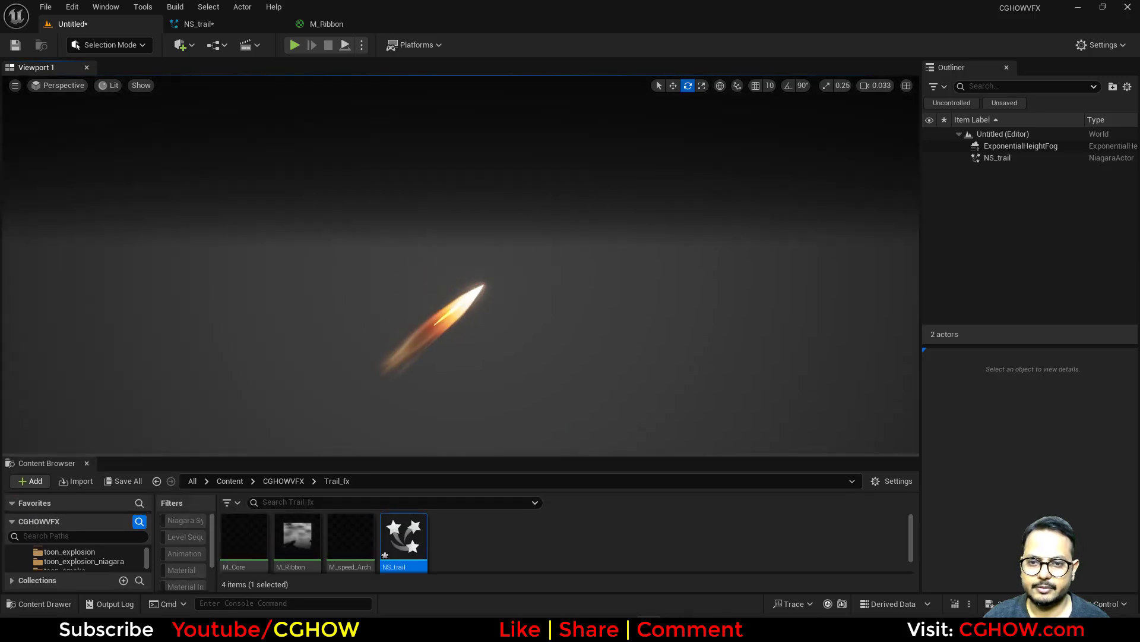
{"action": "right_click_drag", "start_coordinate": [460, 266], "coordinate": [461, 286]}
{"action": "scroll", "coordinate": [460, 266], "scroll_direction": "up", "scroll_amount": 1}
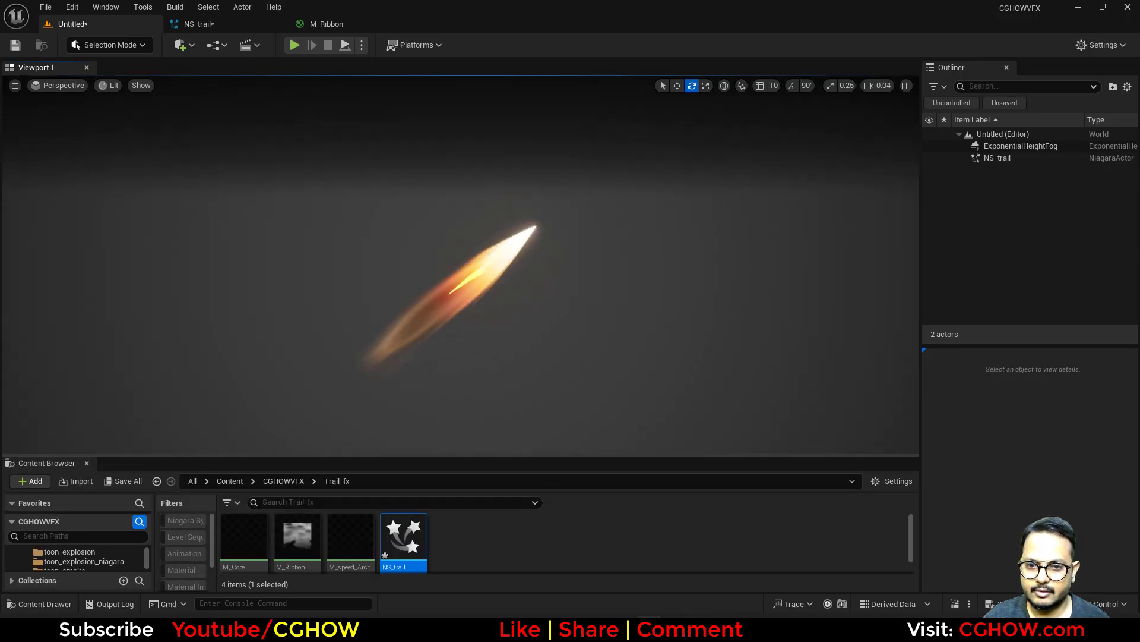
Lower the Exponential Height Fog's Fog Height Falloff to 0.001.
{"action": "left_click", "coordinate": [1004, 146]}
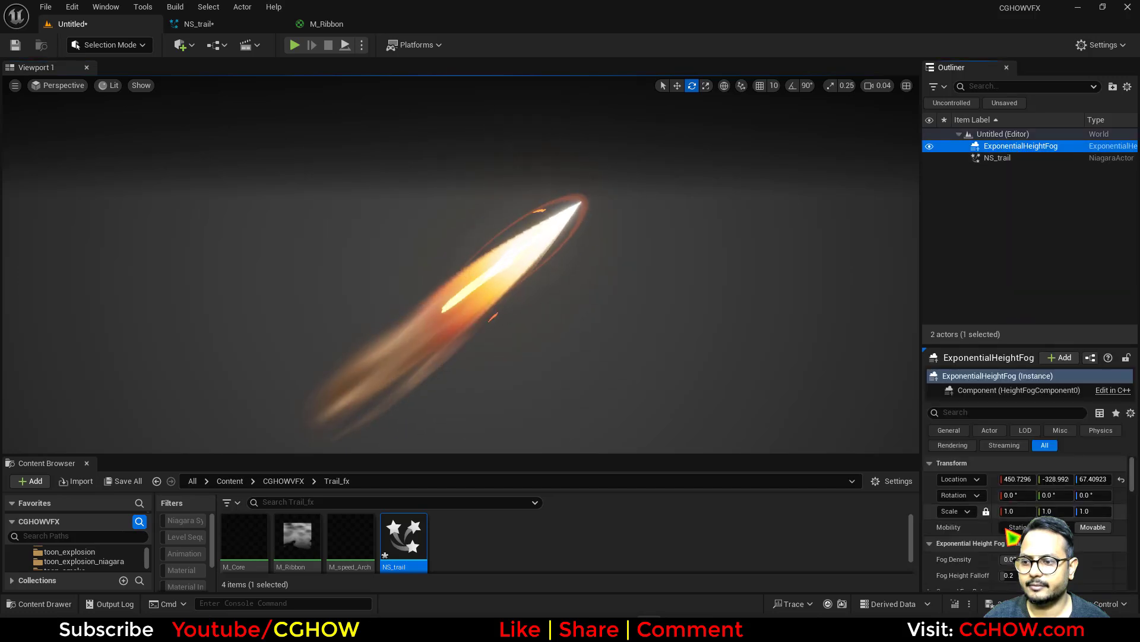
{"action": "mouse_move", "coordinate": [1015, 556]}
{"action": "left_mouse_down"}
{"action": "mouse_move", "coordinate": [1027, 556]}
{"action": "mouse_move", "coordinate": [1001, 556]}
{"action": "left_mouse_up"}
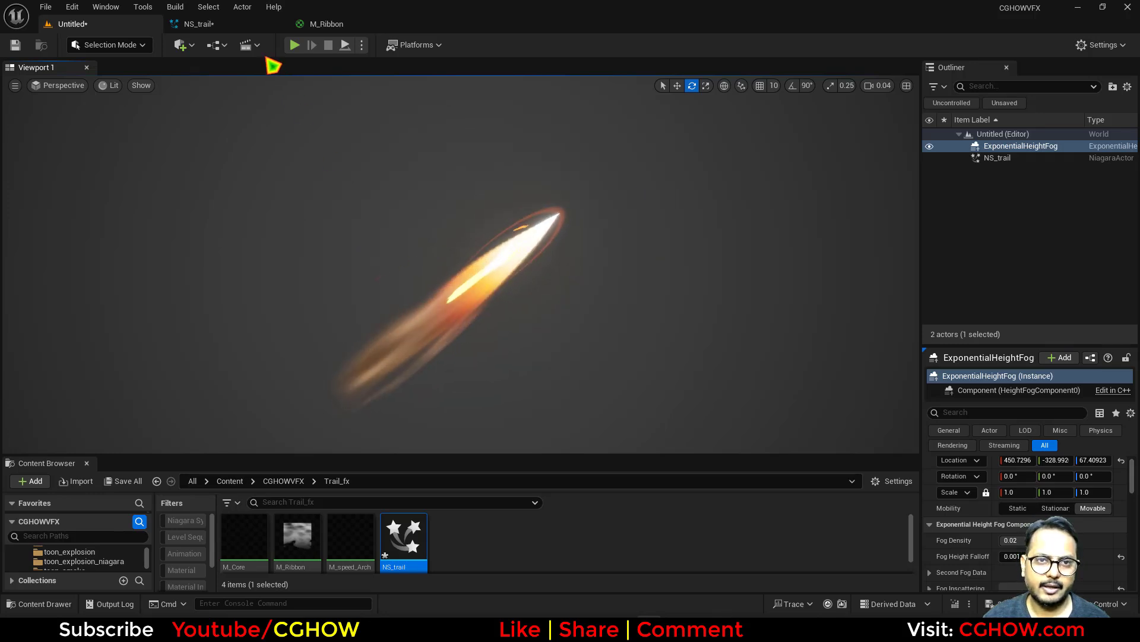
Set the particle lifetime of the NS_trail Ribbon emitter to 2.0 in Initialize Particle.
{"action": "left_click", "coordinate": [326, 24]}
{"action": "left_click", "coordinate": [221, 25]}
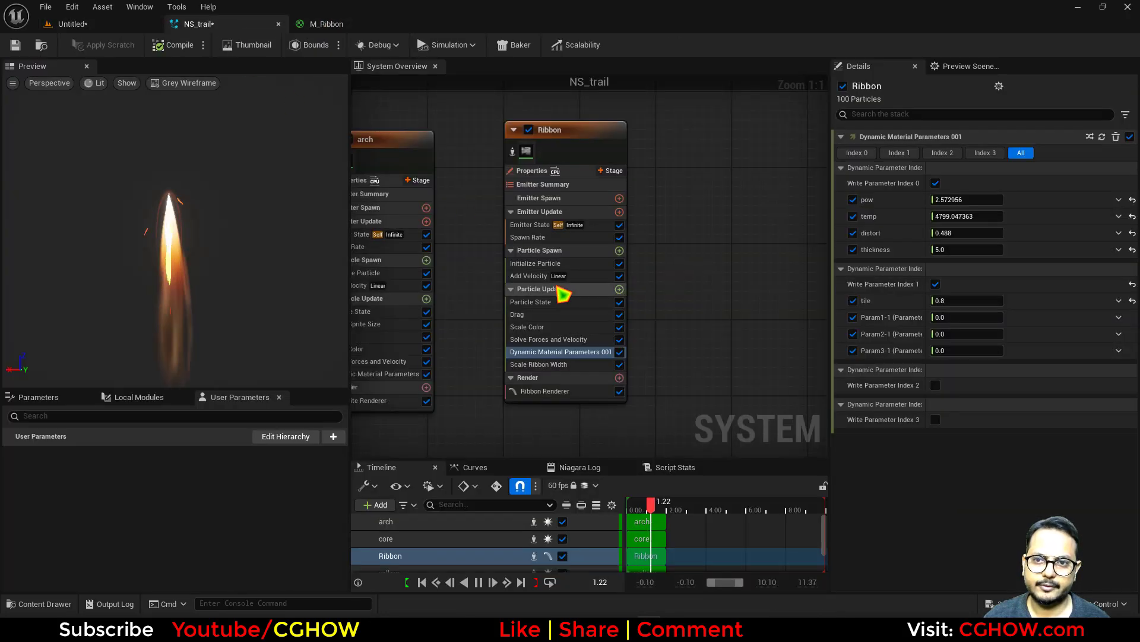
{"action": "left_click", "coordinate": [534, 263]}
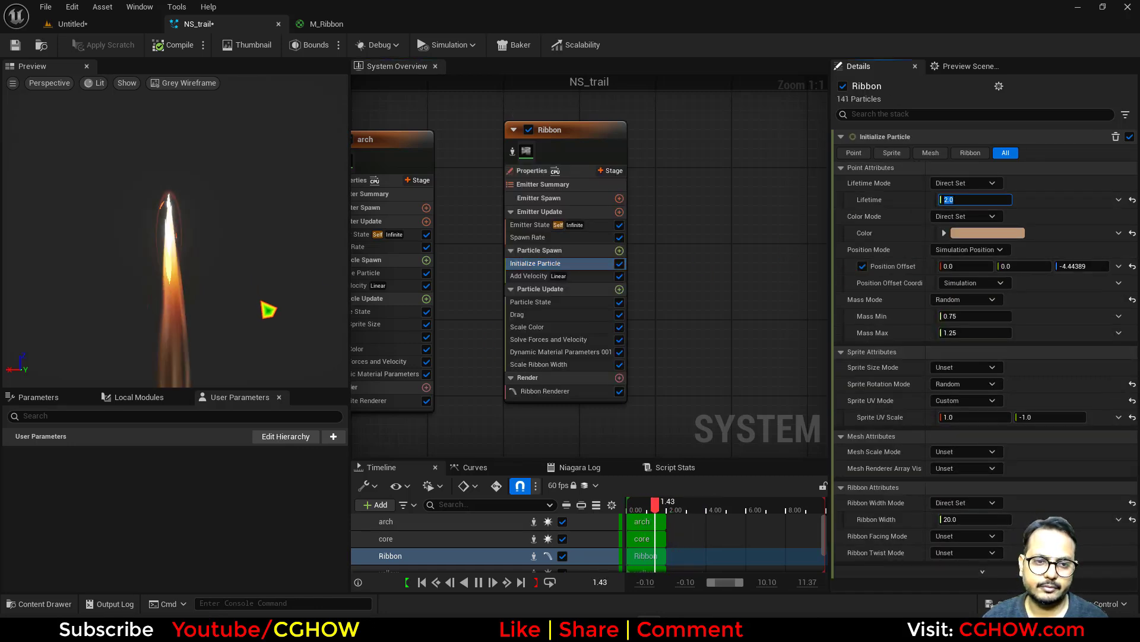
Move the last key of the Ribbon emitter's Scale Ribbon Width curve to time 0.5.
{"action": "left_click", "coordinate": [564, 364]}
{"action": "left_click_drag", "start_coordinate": [1105, 199], "coordinate": [1135, 205]}
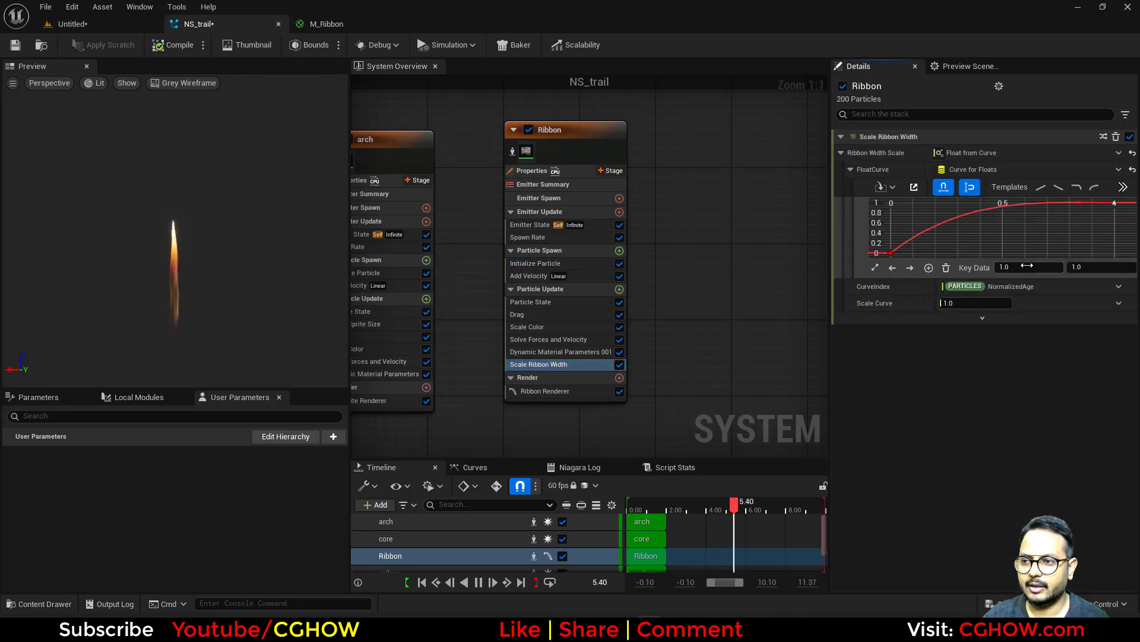
{"action": "left_click", "coordinate": [1028, 267]}
{"action": "type", "text": ".5"}
{"action": "key", "text": "Return"}
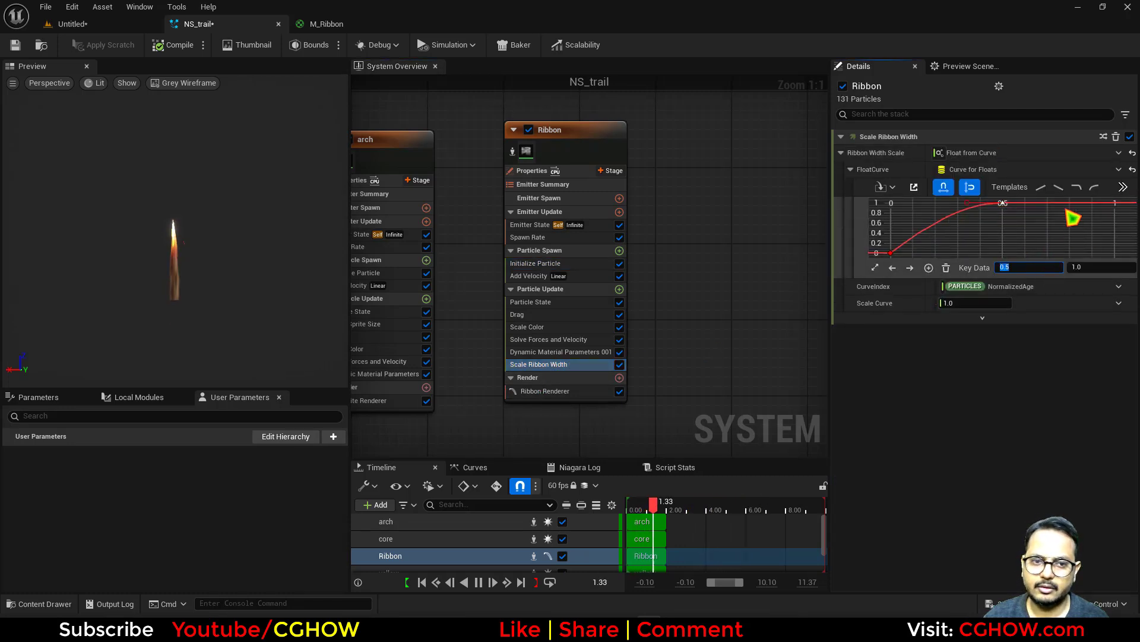
Add a key to the Scale Ribbon Width curve at time 1 with value 5.
{"action": "middle_click", "coordinate": [1074, 205]}
{"action": "left_click", "coordinate": [1036, 267]}
{"action": "type", "text": "1"}
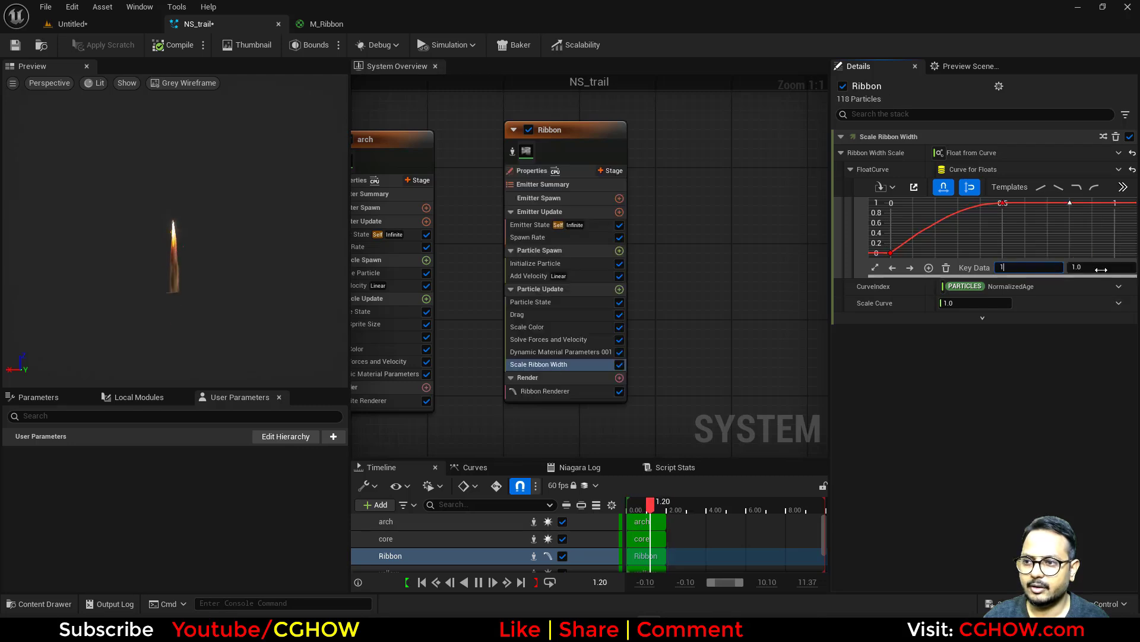
{"action": "left_click", "coordinate": [1102, 267]}
{"action": "type", "text": "5"}
{"action": "key", "text": "Return"}
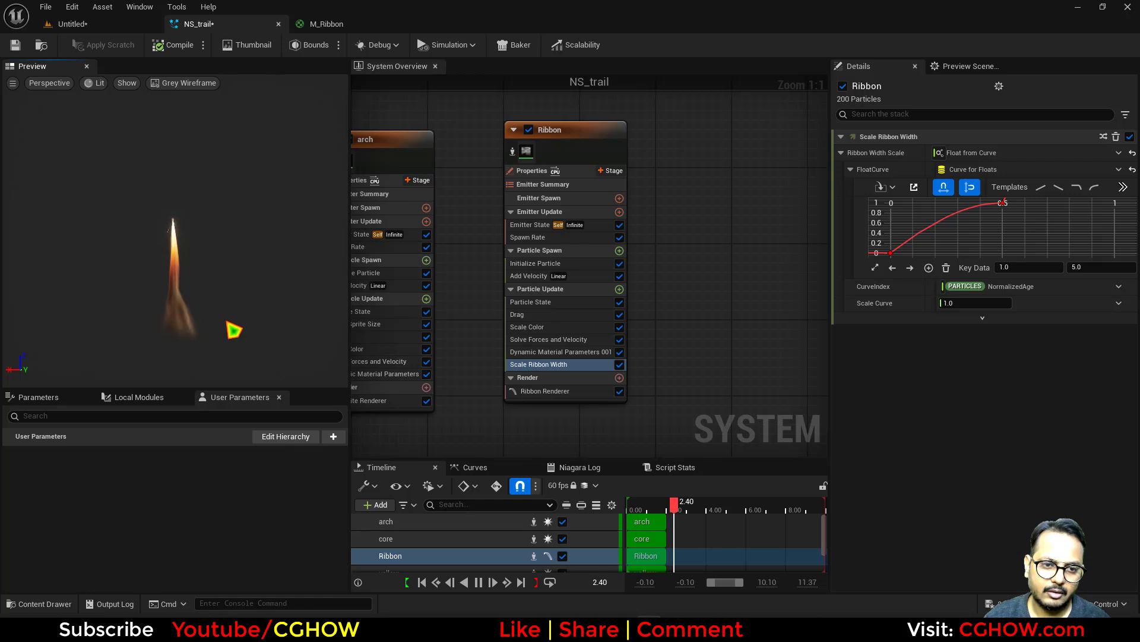
Fit the whole width curve in view, then try smoothing it by adjusting its tangents and raising the middle key to 1.5.
{"action": "left_click", "coordinate": [875, 267]}
{"action": "key", "text": "1"}
{"action": "left_click_drag", "start_coordinate": [1033, 274], "coordinate": [1040, 238]}
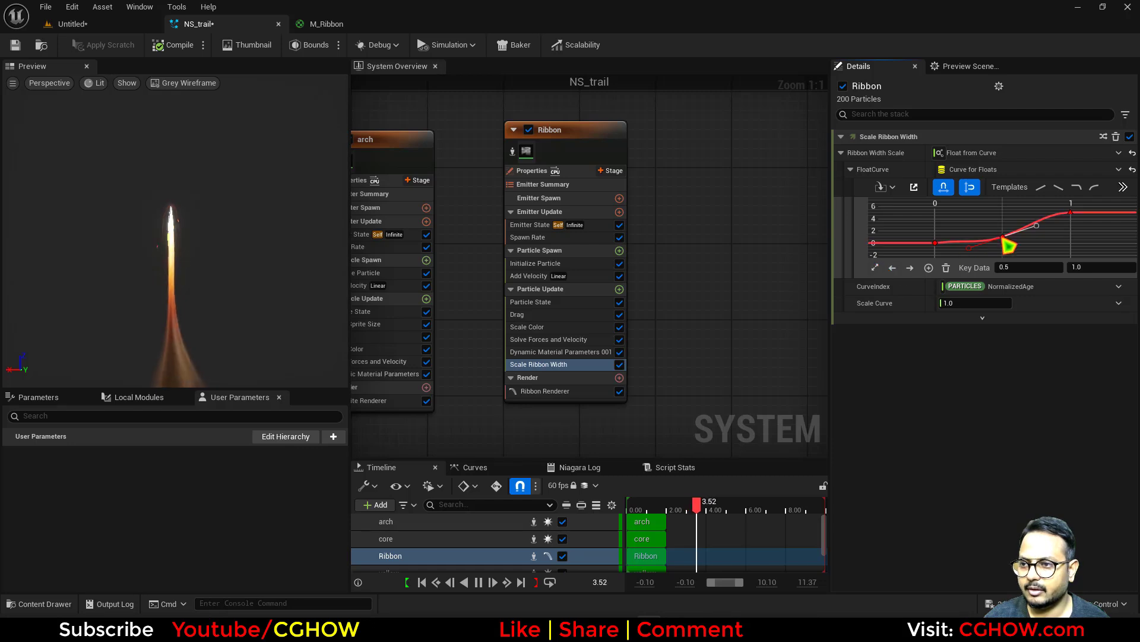
{"action": "left_click", "coordinate": [935, 242]}
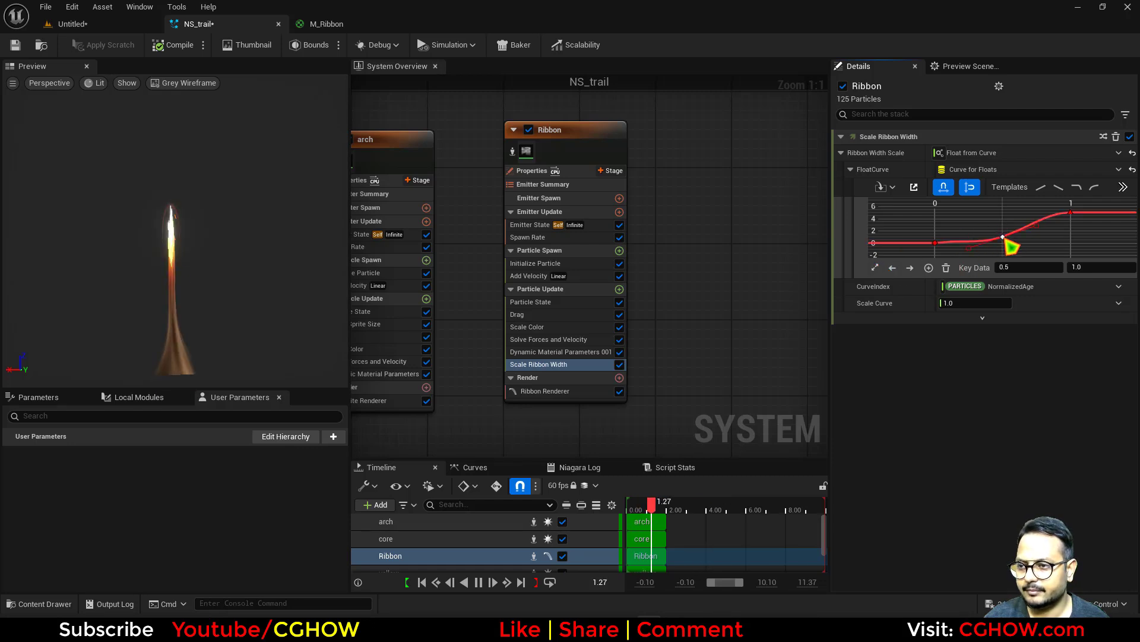
{"action": "left_click_drag", "start_coordinate": [1003, 237], "coordinate": [967, 242]}
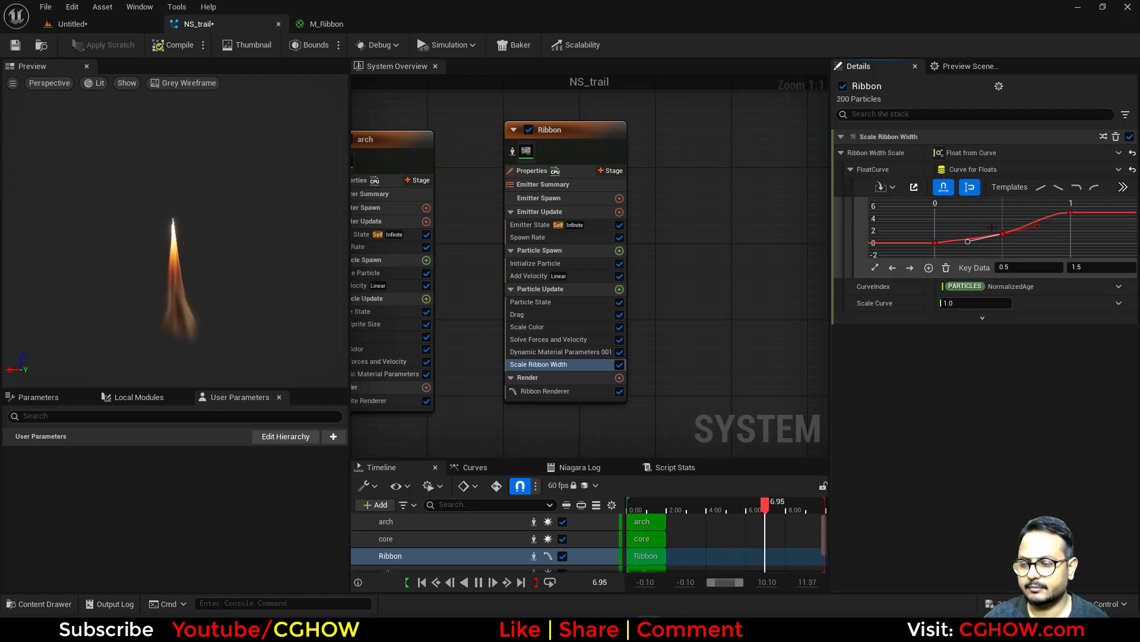
Replace the width curve's middle key with one at time 0.6 and value 2.5, and adjust the curve's tangents.
{"action": "key", "text": "Delete"}
{"action": "left_click", "coordinate": [935, 242]}
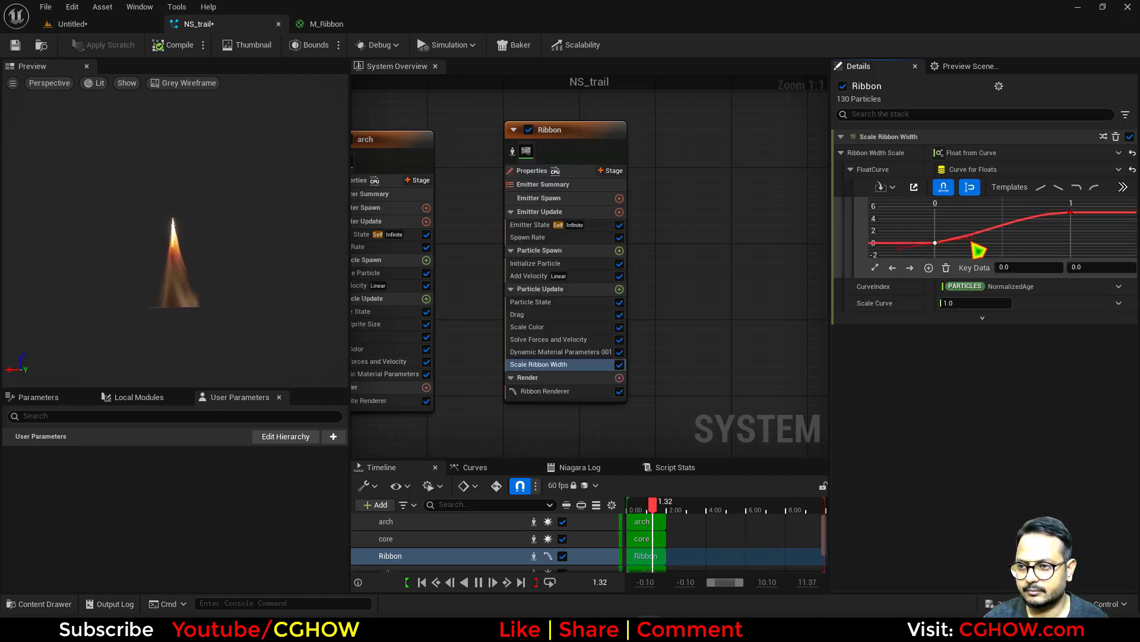
{"action": "left_click_drag", "start_coordinate": [970, 240], "coordinate": [969, 239]}
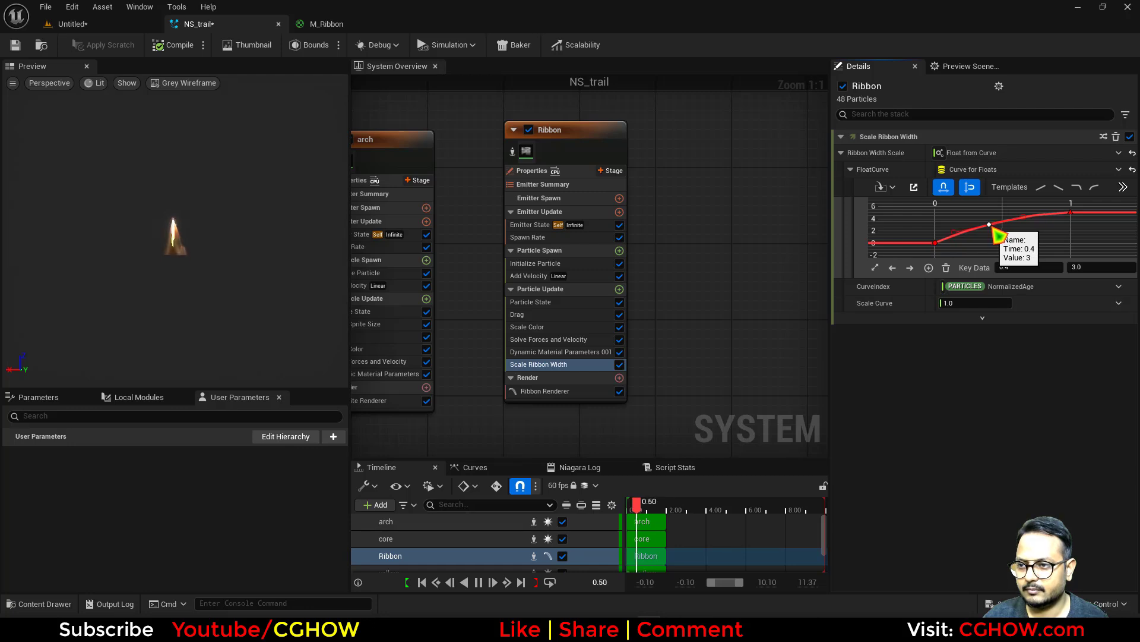
{"action": "mouse_move", "coordinate": [995, 233]}
{"action": "left_mouse_down"}
{"action": "mouse_move", "coordinate": [960, 234]}
{"action": "mouse_move", "coordinate": [1003, 228]}
{"action": "left_mouse_up"}
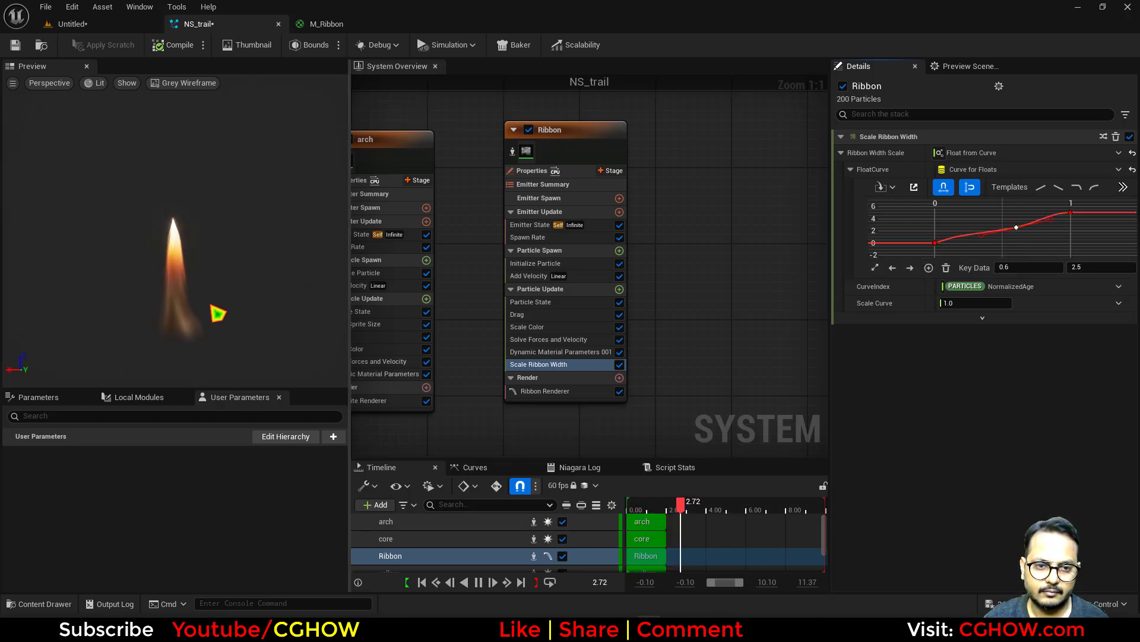
{"action": "left_click", "coordinate": [1071, 212]}
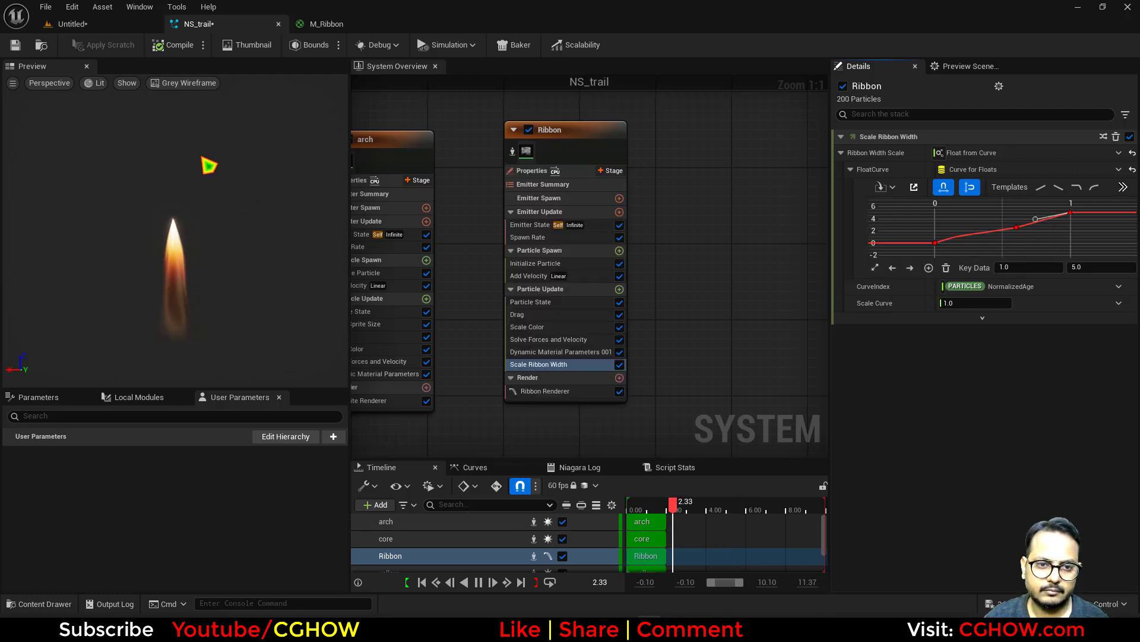
Examine the trail with the wider ribbon in the level viewport with nothing selected.
{"action": "left_click", "coordinate": [102, 25]}
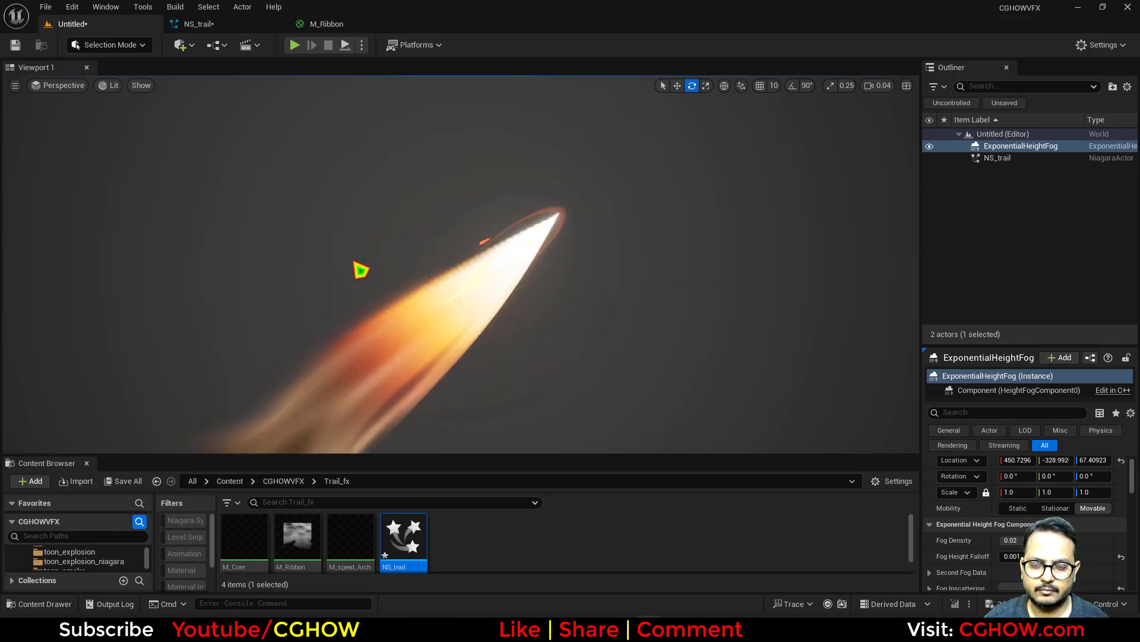
{"action": "left_click", "coordinate": [330, 143]}
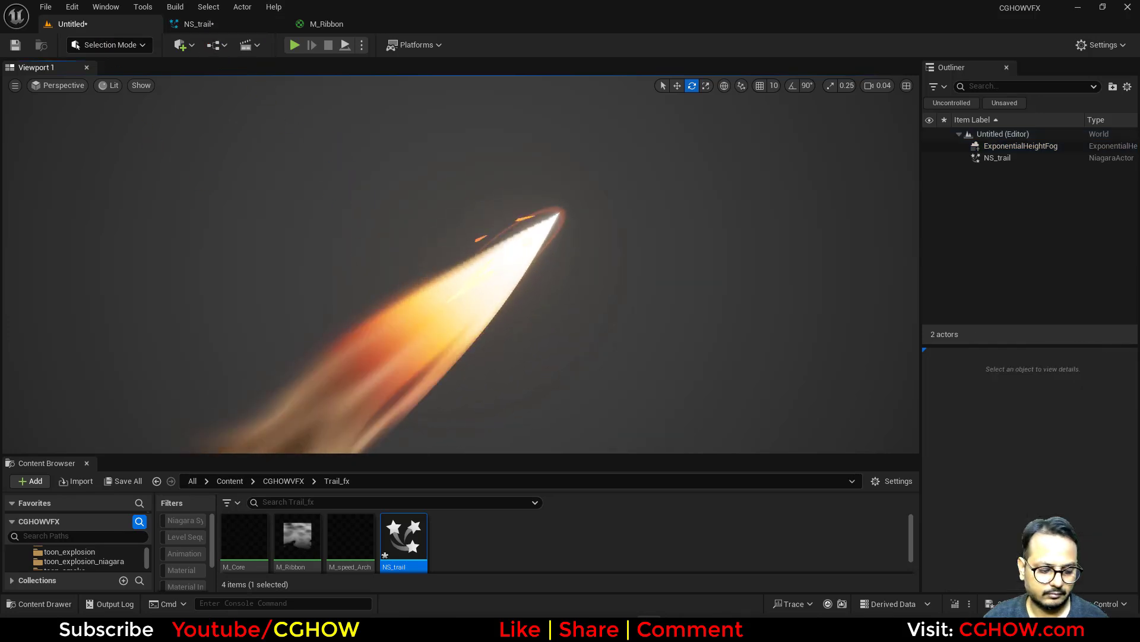
{"action": "key", "text": "g"}
{"action": "key", "text": "g"}
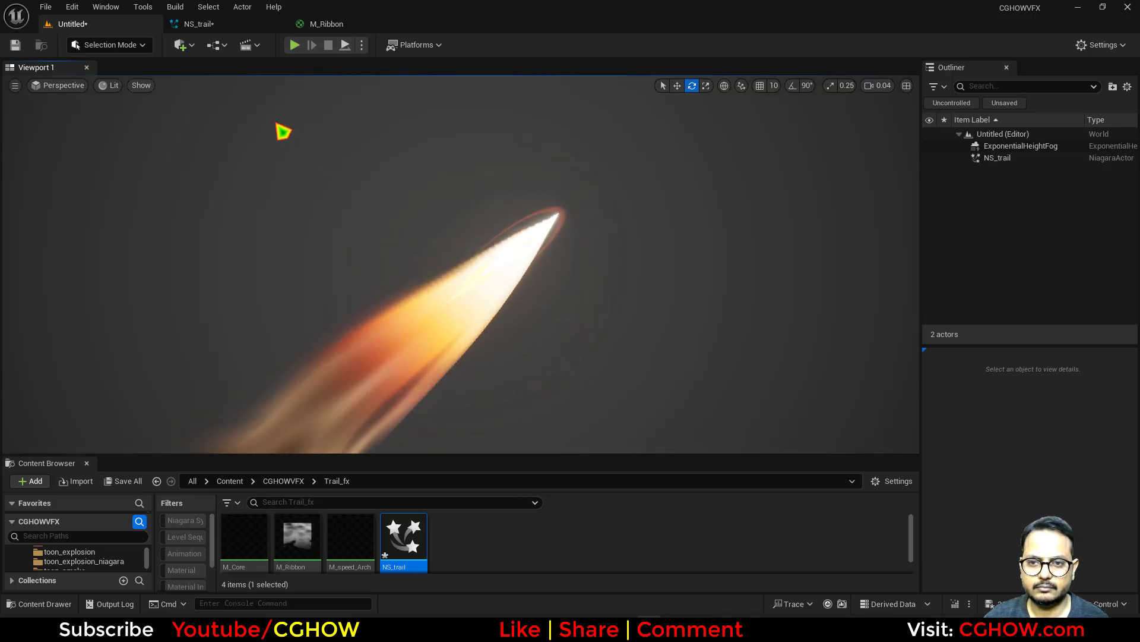
Increase the arch emitter's sprite size X to about 40.17 in Initialize Particle and check the effect in the level.
{"action": "left_click", "coordinate": [205, 26]}
{"action": "right_click_drag", "start_coordinate": [455, 115], "coordinate": [713, 176]}
{"action": "right_click_drag", "start_coordinate": [550, 167], "coordinate": [815, 82]}
{"action": "right_click_drag", "start_coordinate": [624, 153], "coordinate": [269, 156]}
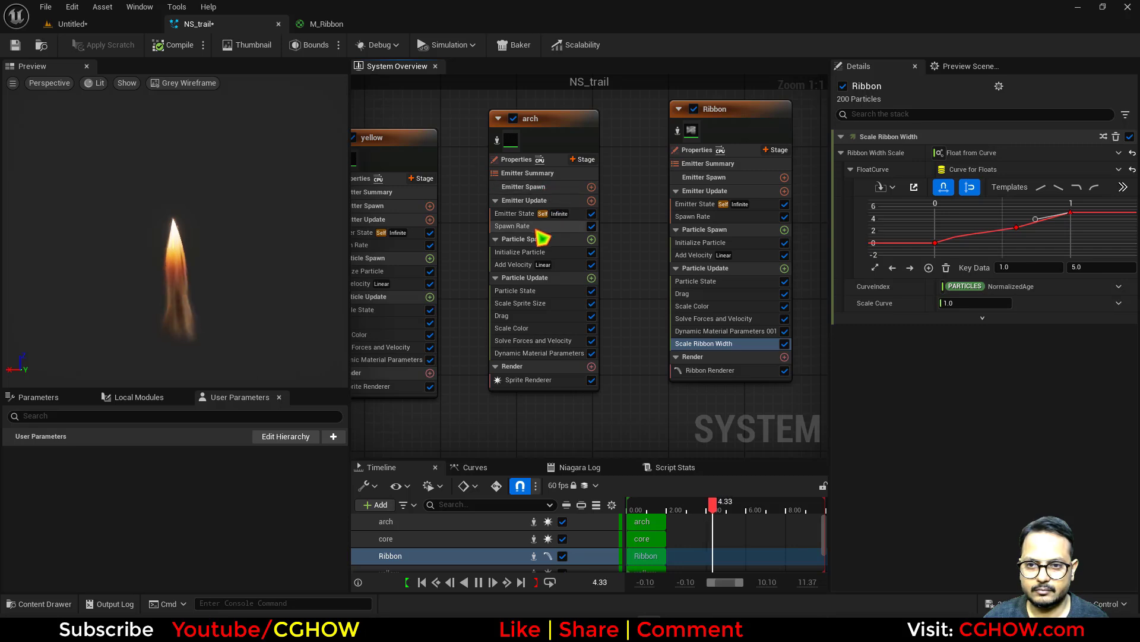
{"action": "left_click", "coordinate": [520, 253]}
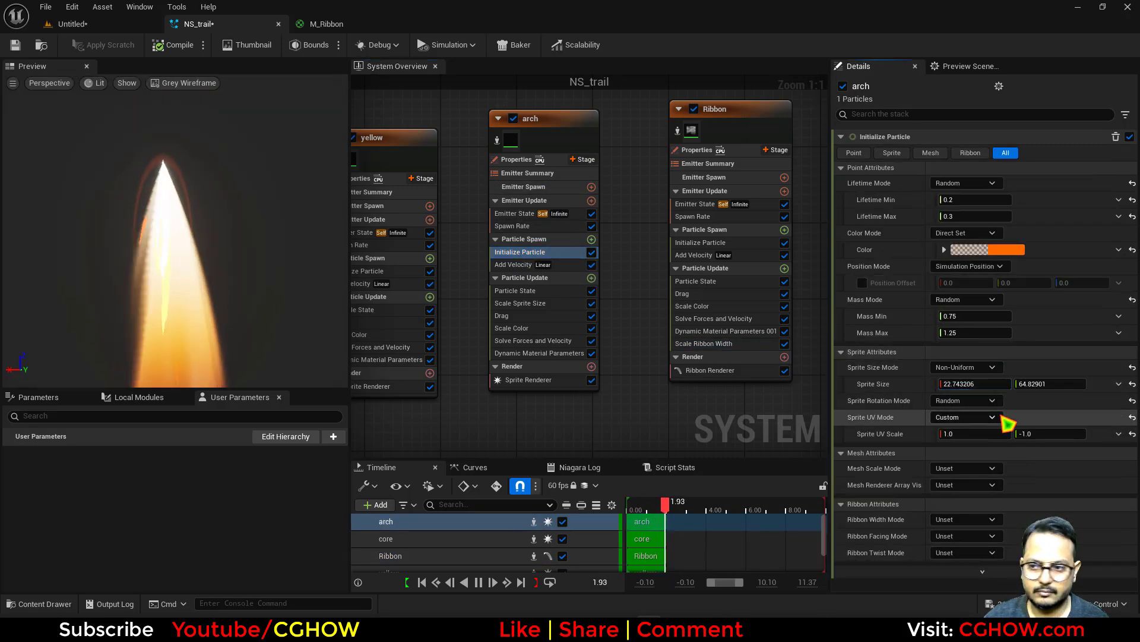
{"action": "left_click_drag", "start_coordinate": [970, 384], "coordinate": [955, 383]}
{"action": "left_click", "coordinate": [137, 25]}
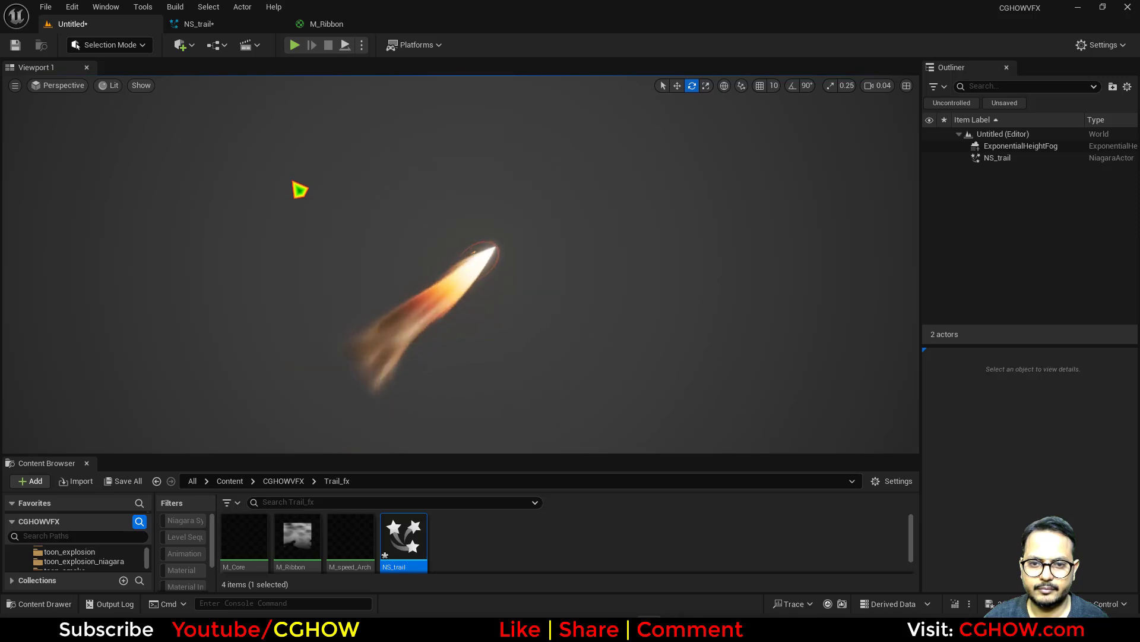
Set the Ribbon emitter's Scale Ribbon Width curve to a value of 2 at its end key.
{"action": "left_click", "coordinate": [295, 24]}
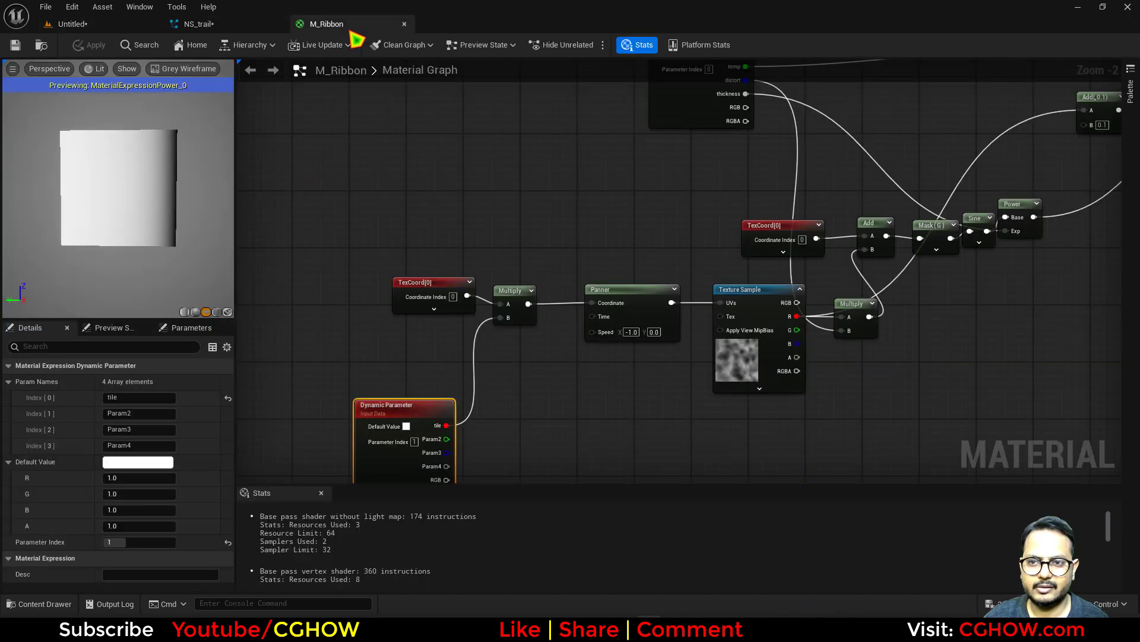
{"action": "left_click", "coordinate": [280, 23]}
{"action": "right_click_drag", "start_coordinate": [662, 239], "coordinate": [502, 244]}
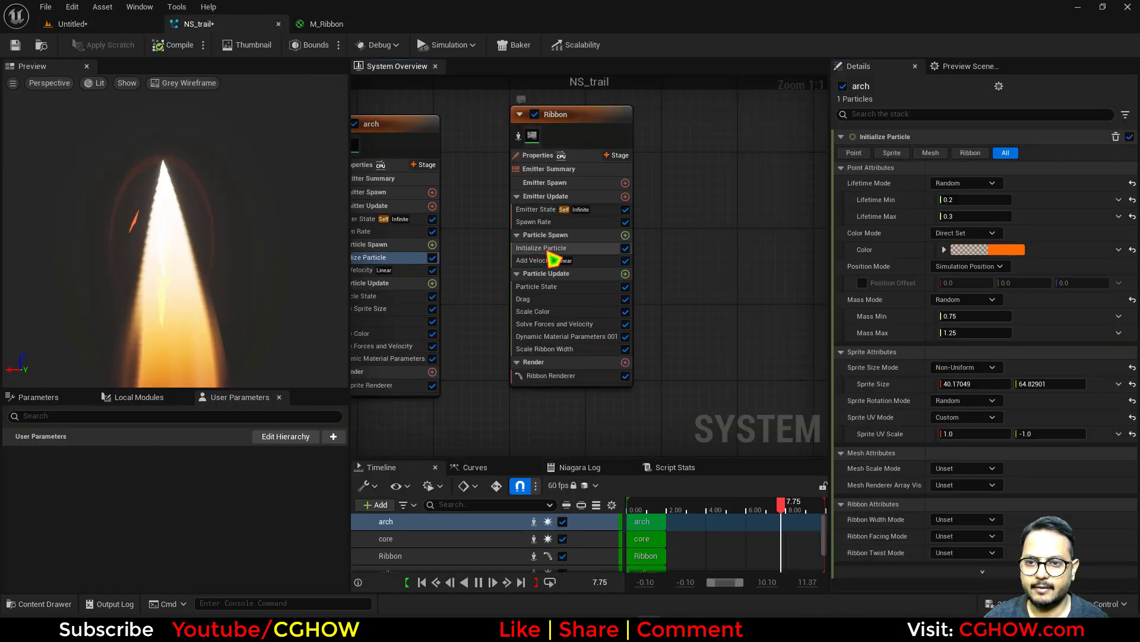
{"action": "left_click", "coordinate": [546, 248]}
{"action": "left_click", "coordinate": [550, 349]}
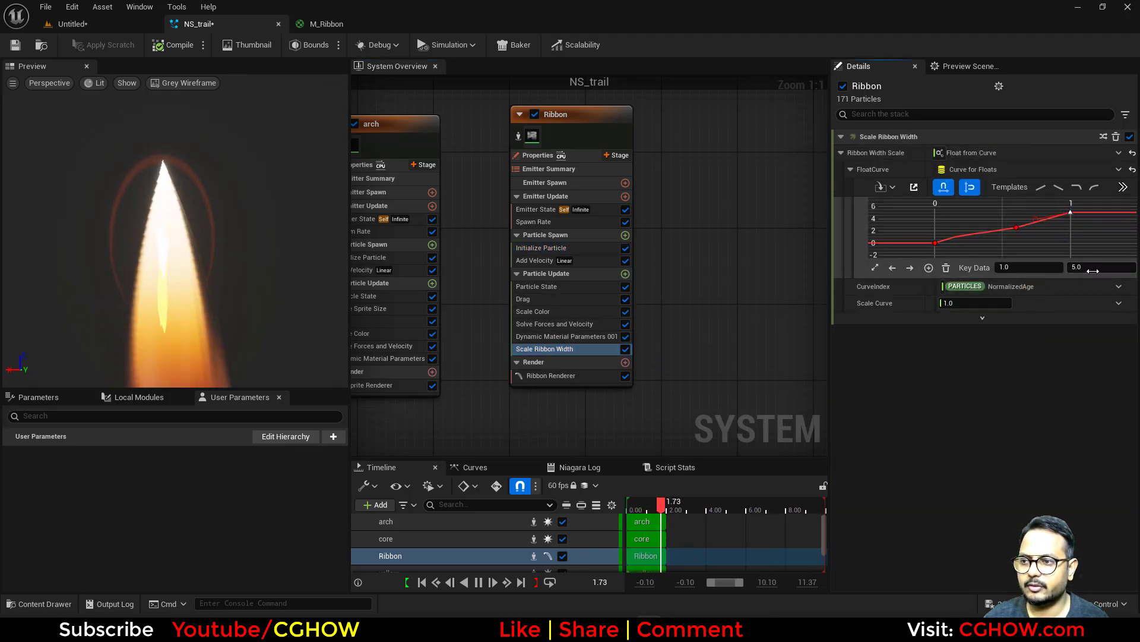
{"action": "type", "text": "2"}
{"action": "left_click", "coordinate": [254, 275]}
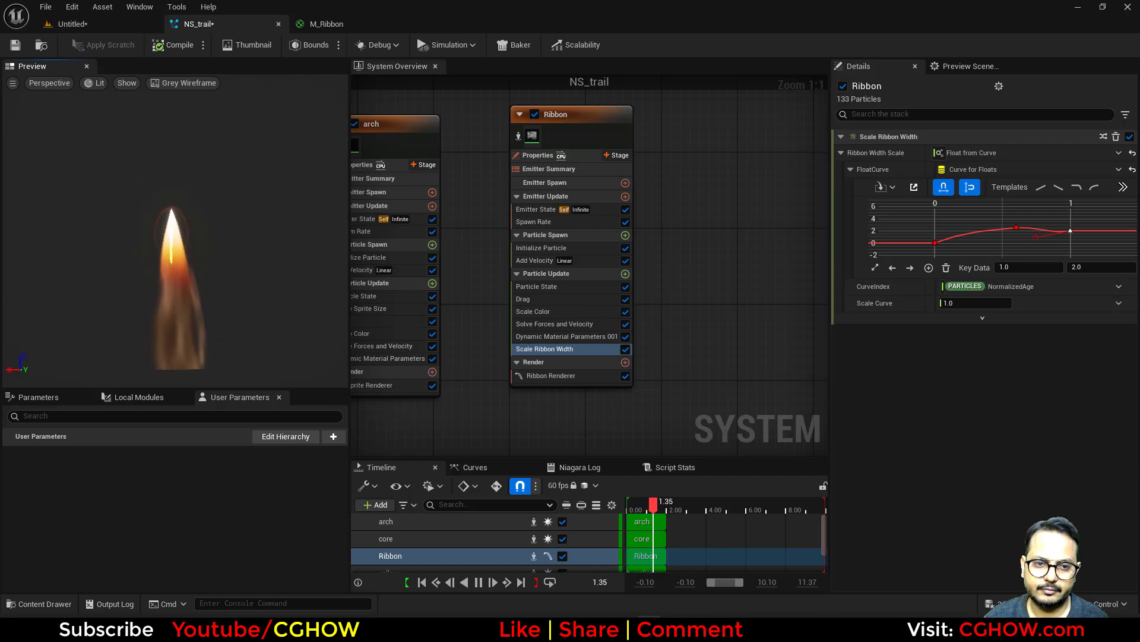
Set the width curve's middle key to time 0.3 and value 1, smooth the end tangent, and check the trail in the level.
{"action": "left_click", "coordinate": [1093, 269]}
{"action": "type", "text": "1"}
{"action": "key", "text": "Return"}
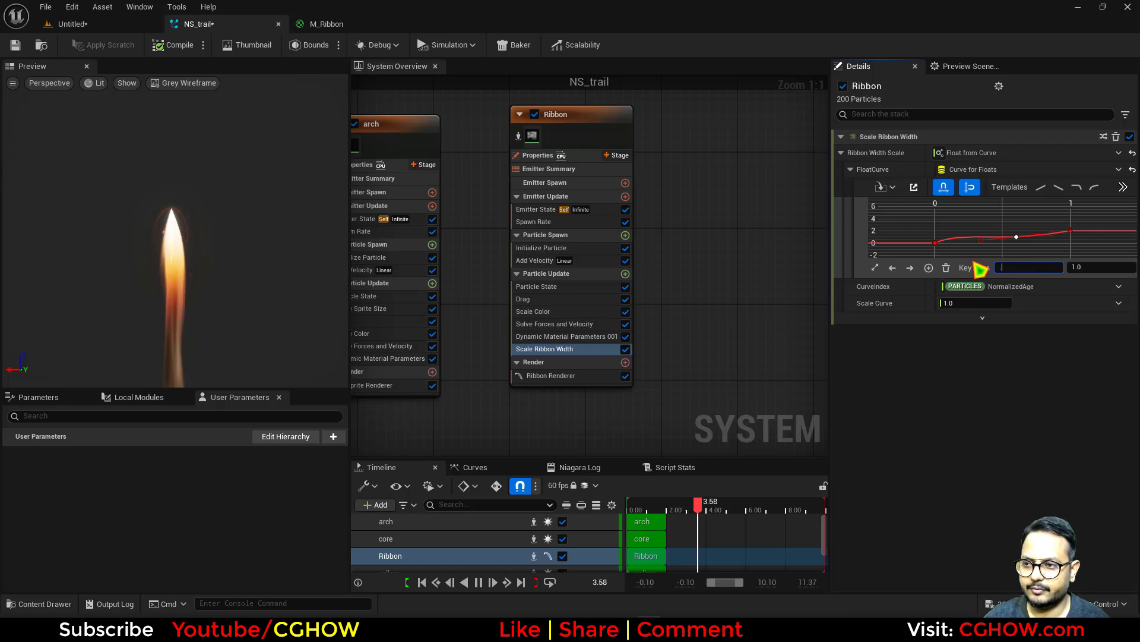
{"action": "type", "text": "0.3"}
{"action": "key", "text": "Return"}
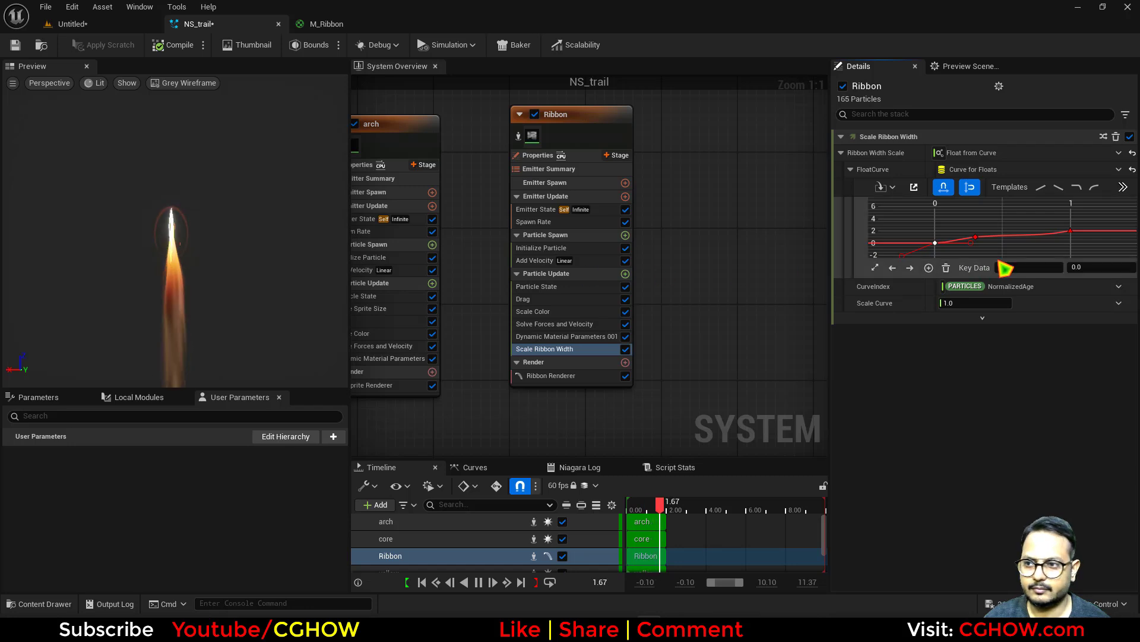
{"action": "left_click_drag", "start_coordinate": [1085, 252], "coordinate": [1077, 257]}
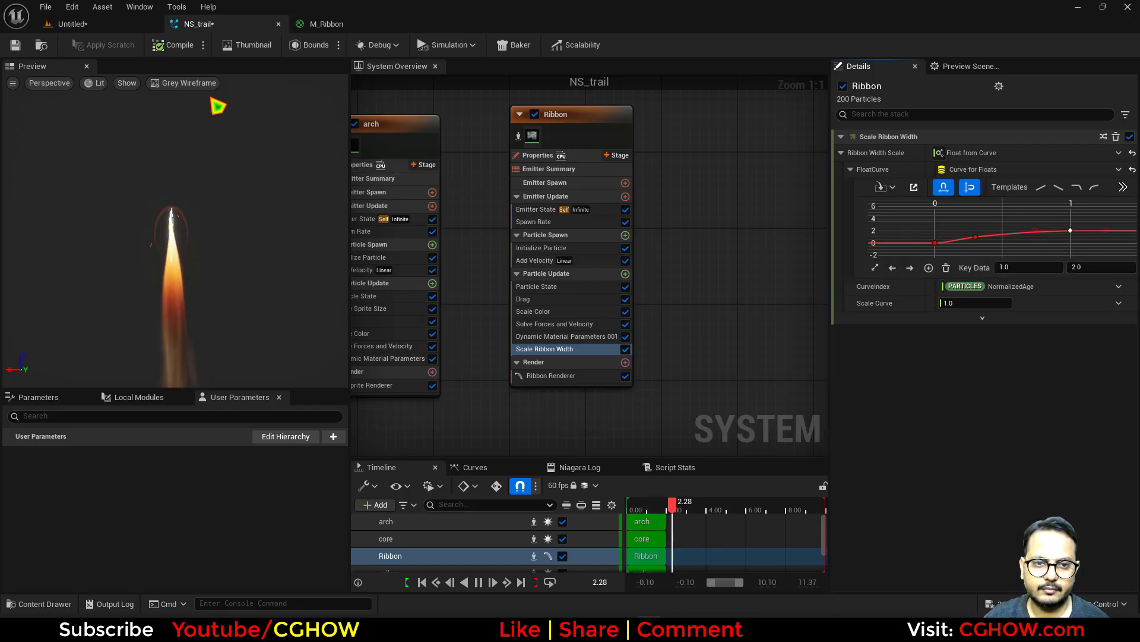
{"action": "left_click", "coordinate": [129, 25]}
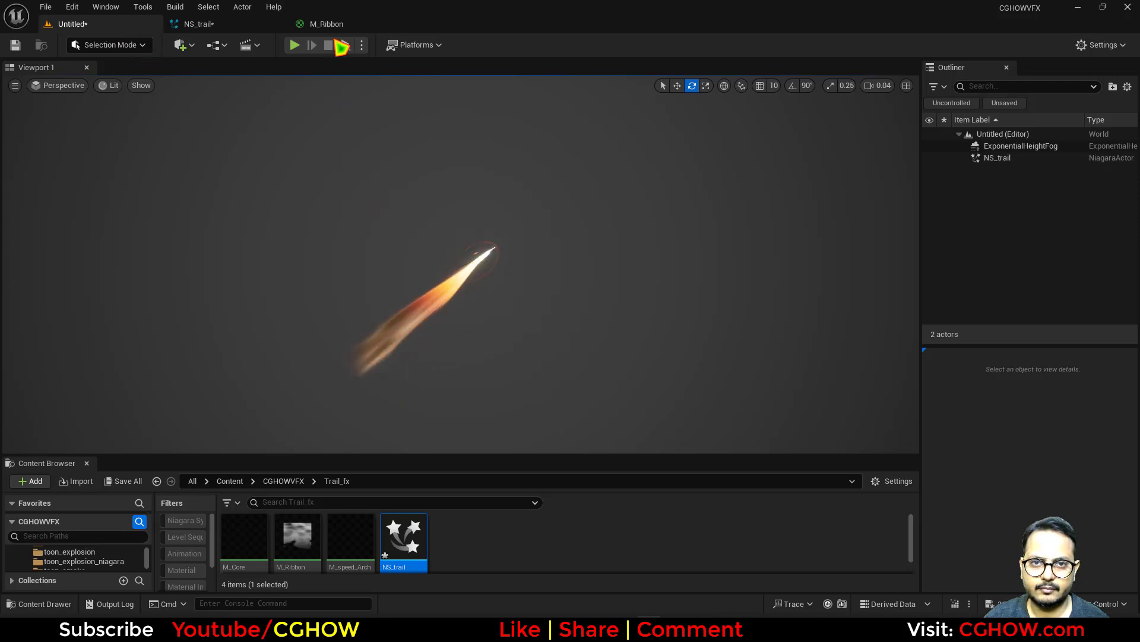
Close the M_Ribbon material and set the Ribbon emitter's particle lifetime to 1.
{"action": "left_click", "coordinate": [326, 24]}
{"action": "middle_click", "coordinate": [341, 28]}
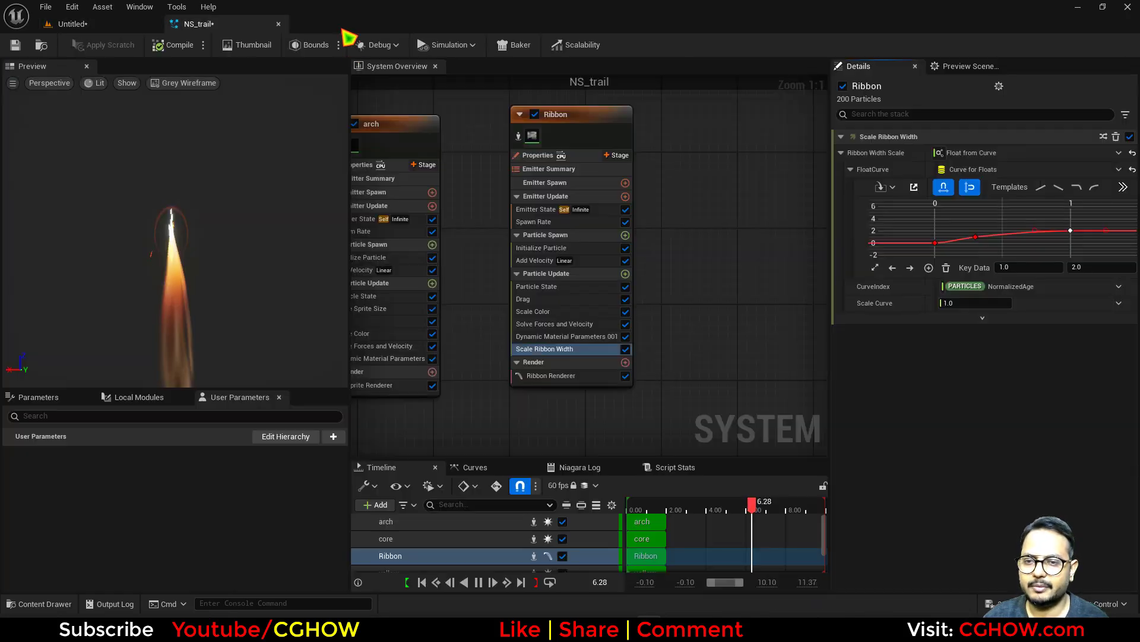
{"action": "left_click", "coordinate": [522, 221]}
{"action": "left_click", "coordinate": [552, 249]}
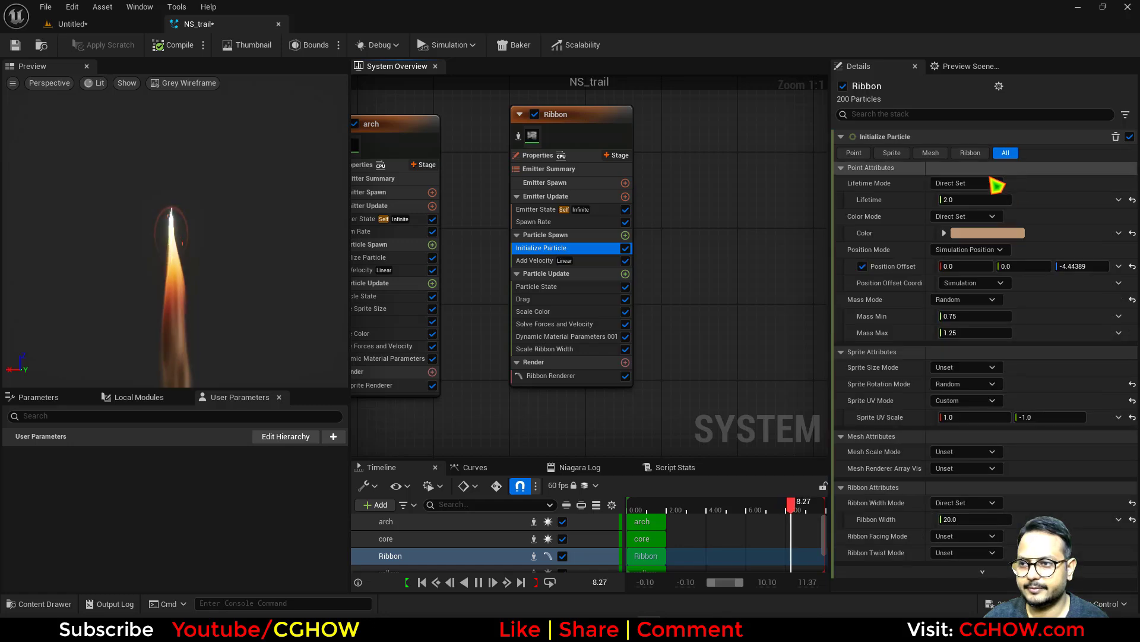
{"action": "left_click", "coordinate": [956, 200]}
{"action": "type", "text": "1"}
{"action": "key", "text": "Return"}
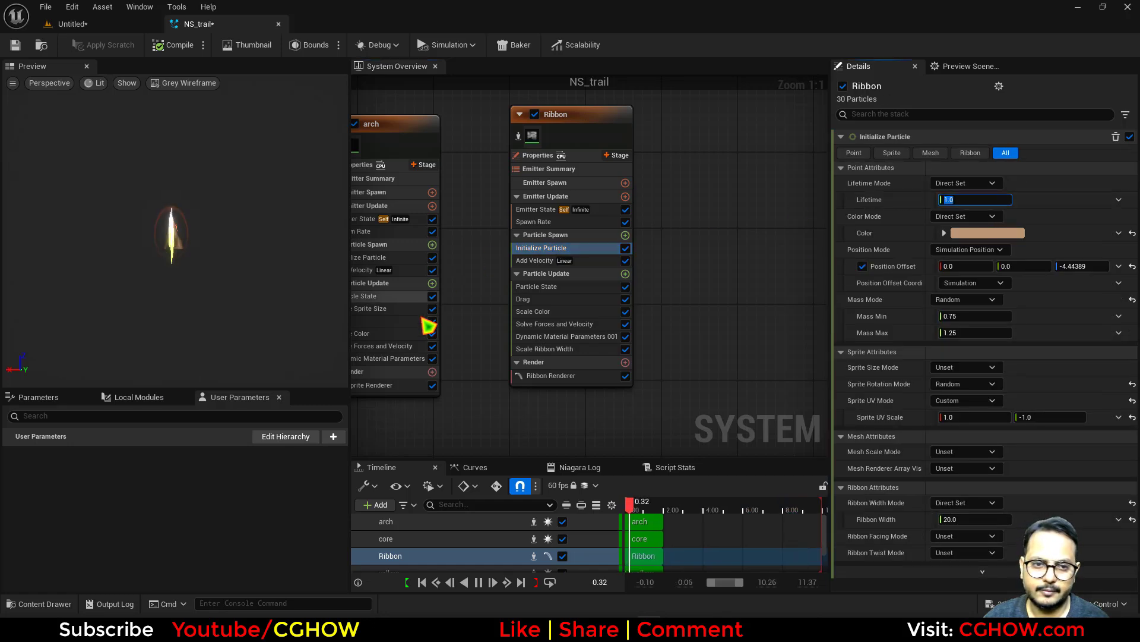
Delete the middle key from the Scale Ribbon Width curve and apply automatic tangents to the remaining keys.
{"action": "left_click", "coordinate": [569, 341]}
{"action": "left_click", "coordinate": [537, 349]}
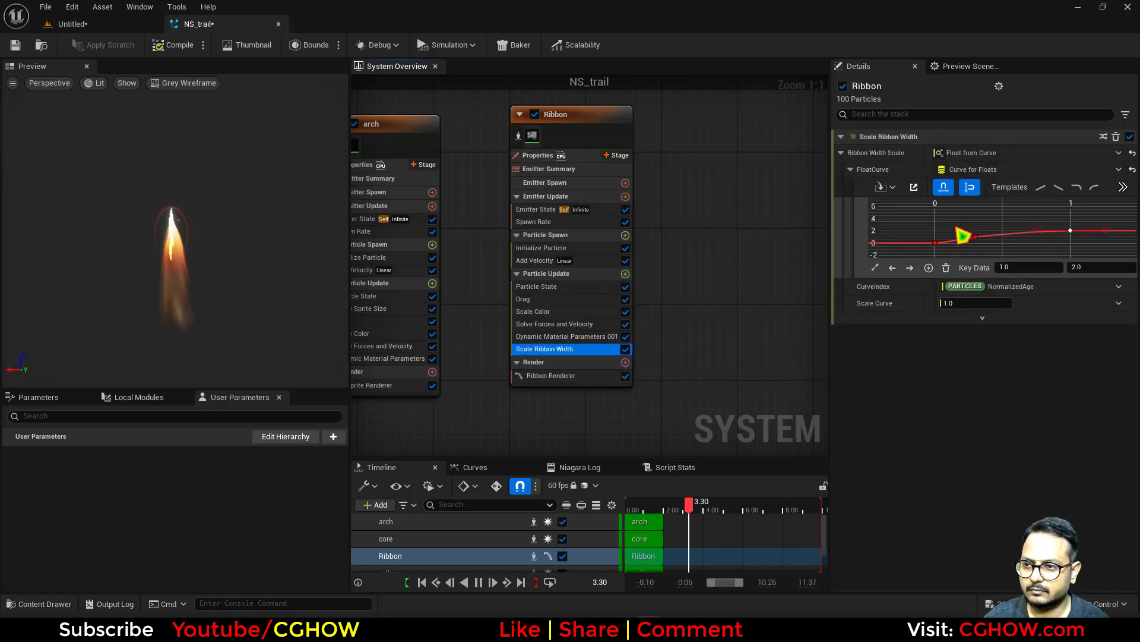
{"action": "key", "text": "Delete"}
{"action": "key", "text": "ctrl+a"}
{"action": "key", "text": "1"}
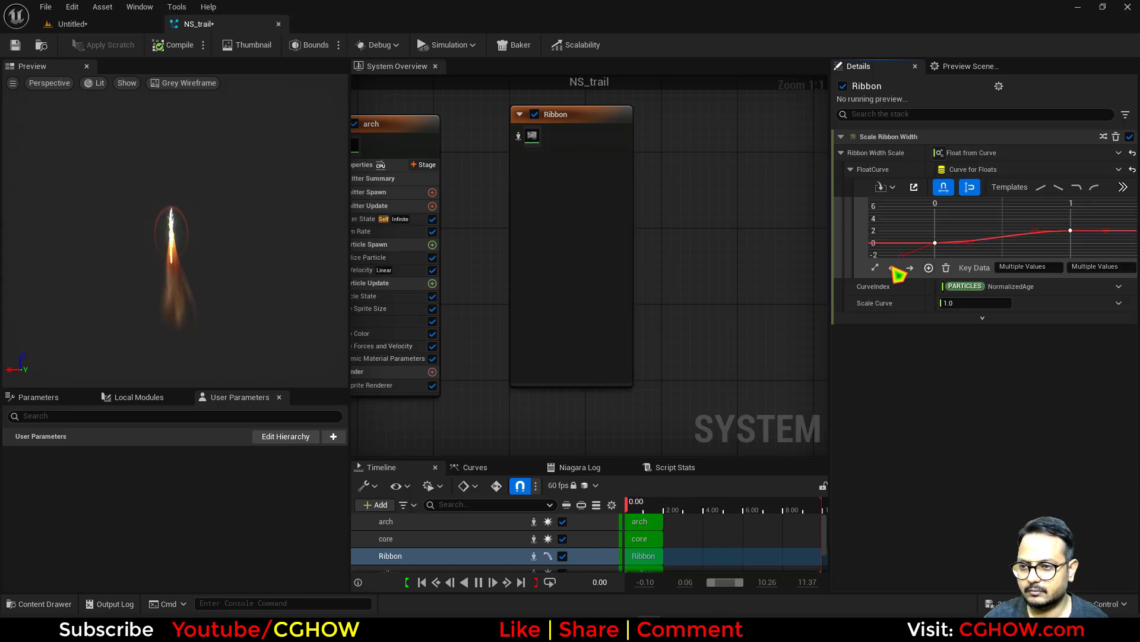
{"action": "left_click", "coordinate": [875, 268]}
Shape the width curve's tangents so it rises quickly and levels off, and check the trail in the level.
{"action": "middle_click", "coordinate": [963, 230]}
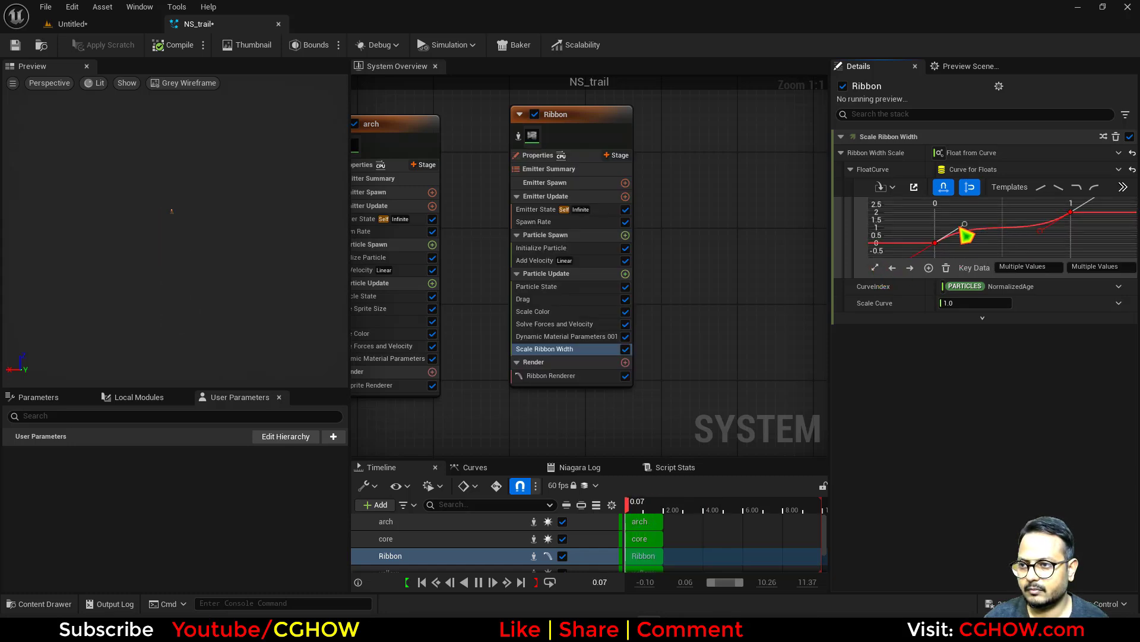
{"action": "key", "text": "ctrl+z"}
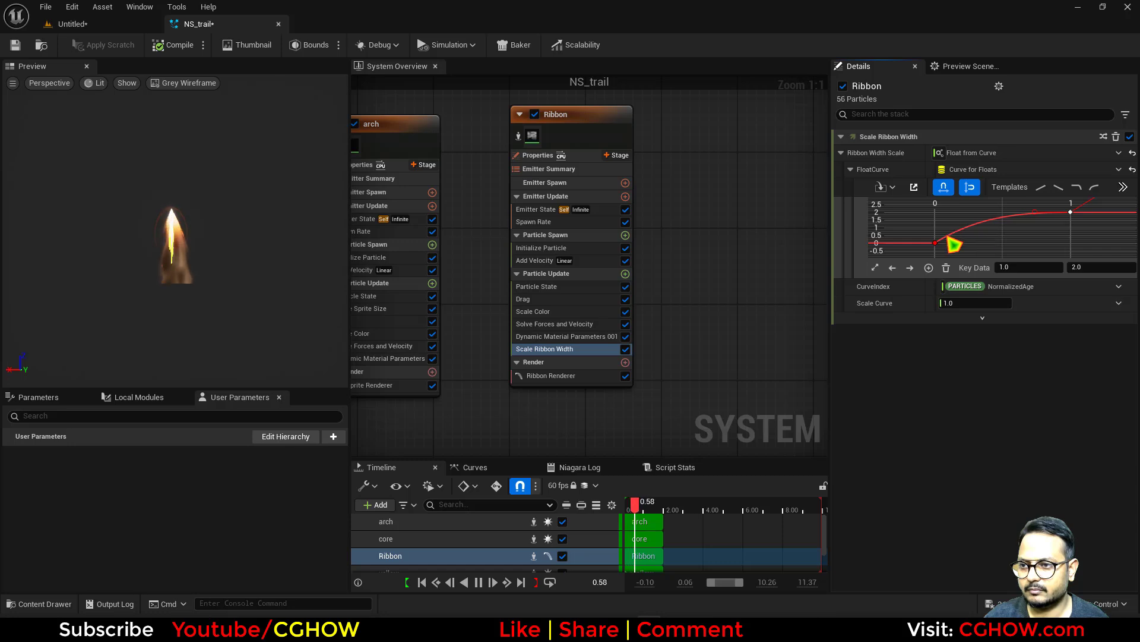
{"action": "left_click_drag", "start_coordinate": [966, 224], "coordinate": [965, 222]}
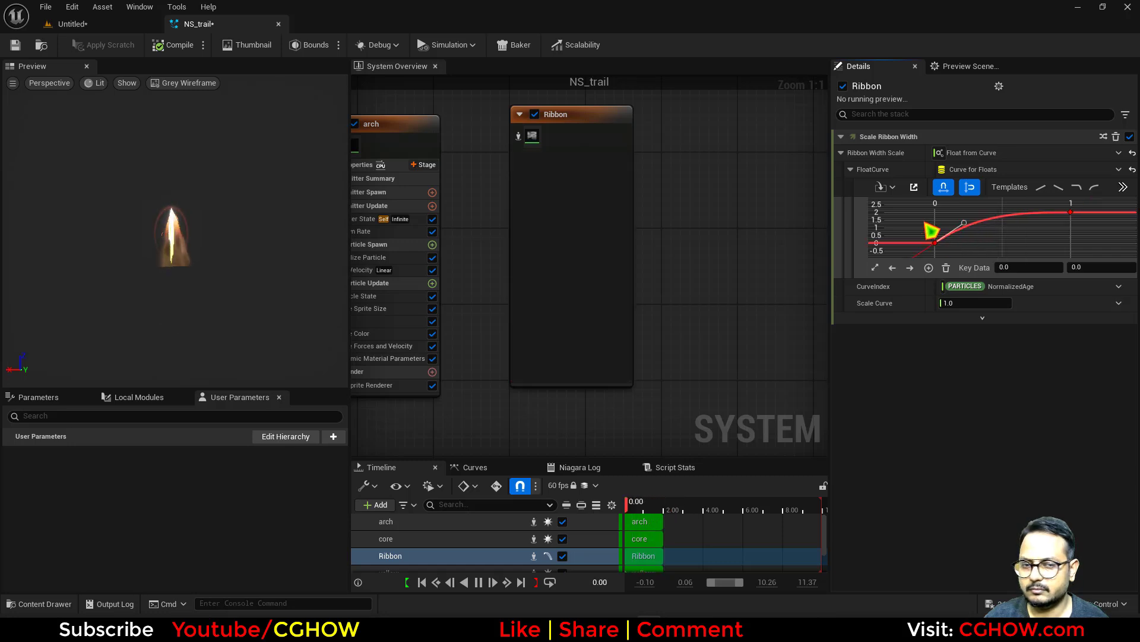
{"action": "left_click", "coordinate": [99, 27]}
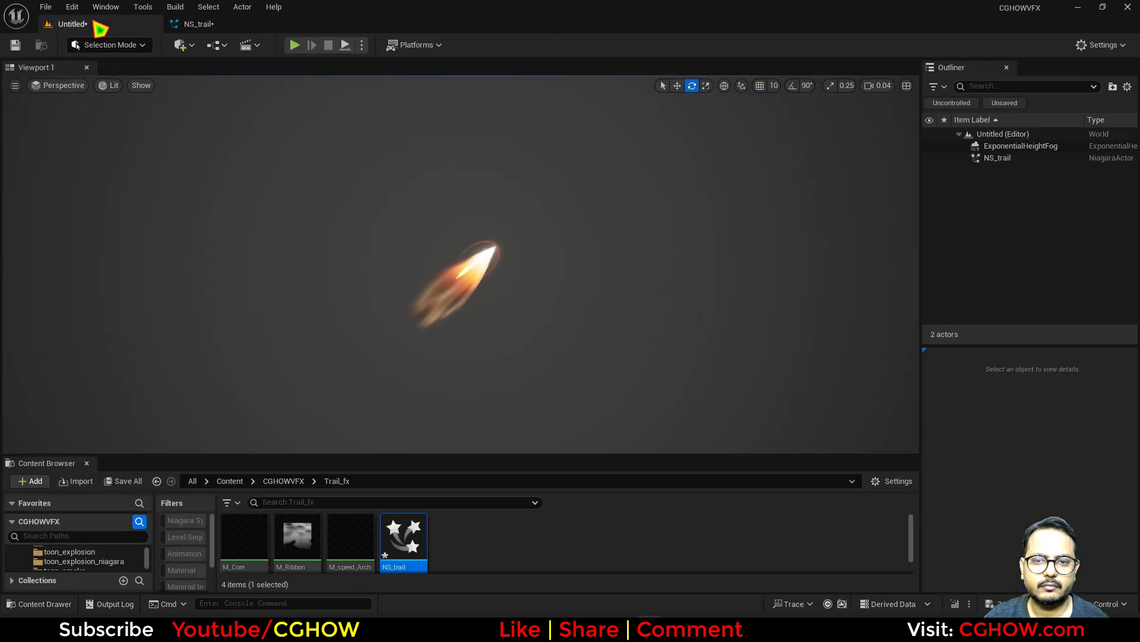
{"action": "scroll", "coordinate": [453, 326], "scroll_direction": "up", "scroll_amount": 5}
{"action": "scroll", "coordinate": [453, 326], "scroll_direction": "down", "scroll_amount": 2}
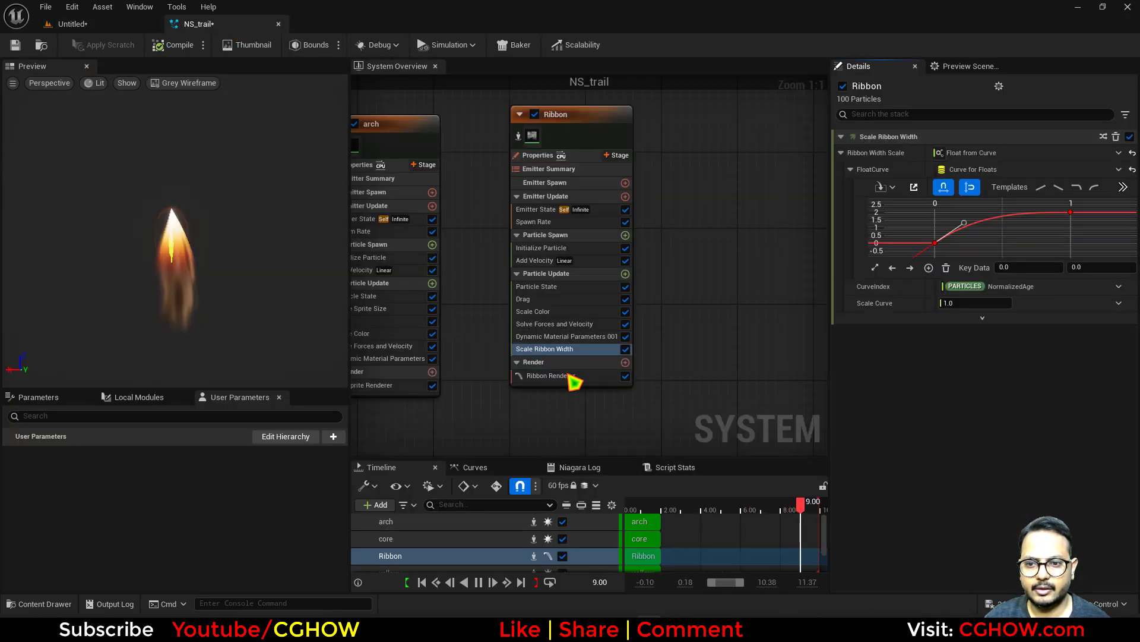
Set the Ribbon Renderer's tessellation mode to Disabled and check the trail in the level.
{"action": "left_click", "coordinate": [571, 376]}
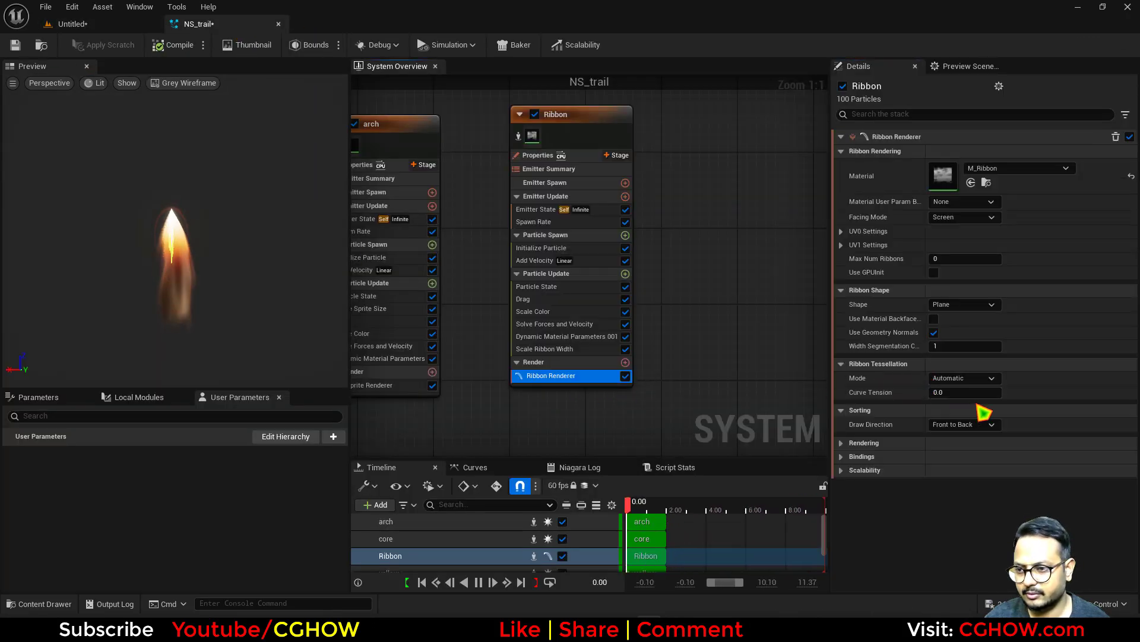
{"action": "left_click", "coordinate": [963, 378]}
{"action": "left_click", "coordinate": [975, 415]}
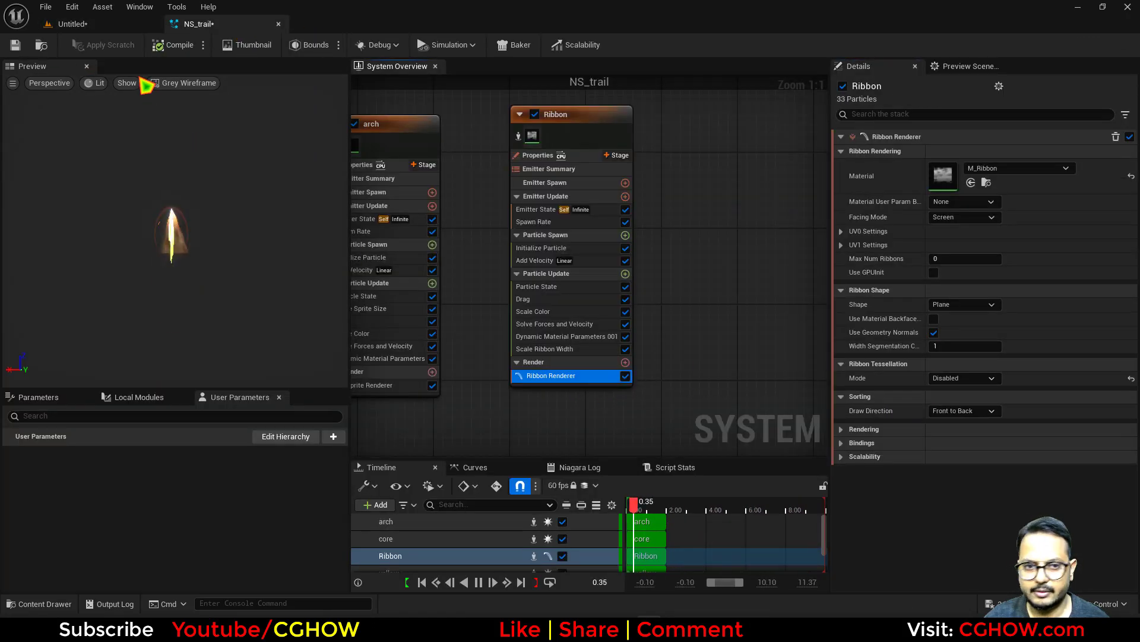
{"action": "left_click", "coordinate": [112, 25]}
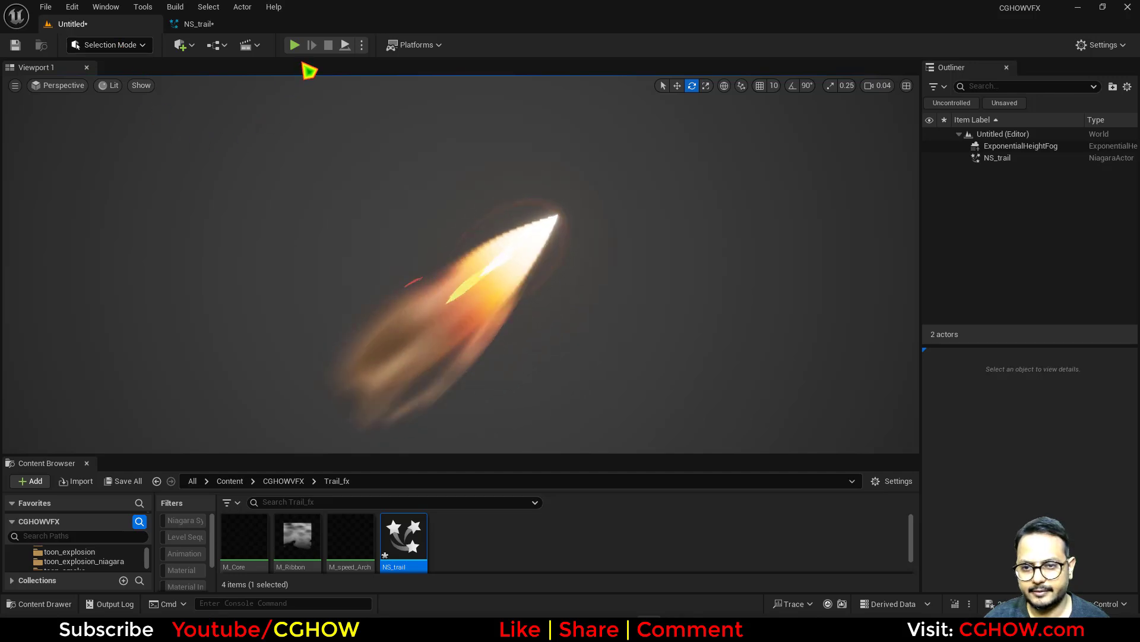
Increase the Ribbon emitter's particle lifetime and check the trail in the level.
{"action": "left_click", "coordinate": [236, 27]}
{"action": "left_click", "coordinate": [541, 248]}
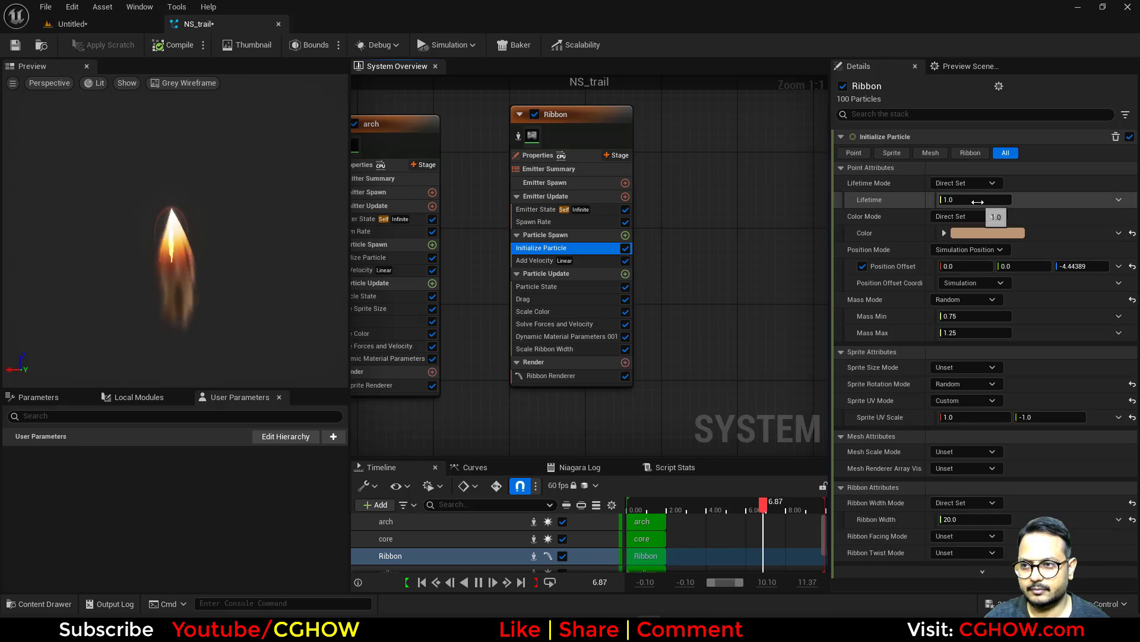
{"action": "left_click", "coordinate": [118, 25]}
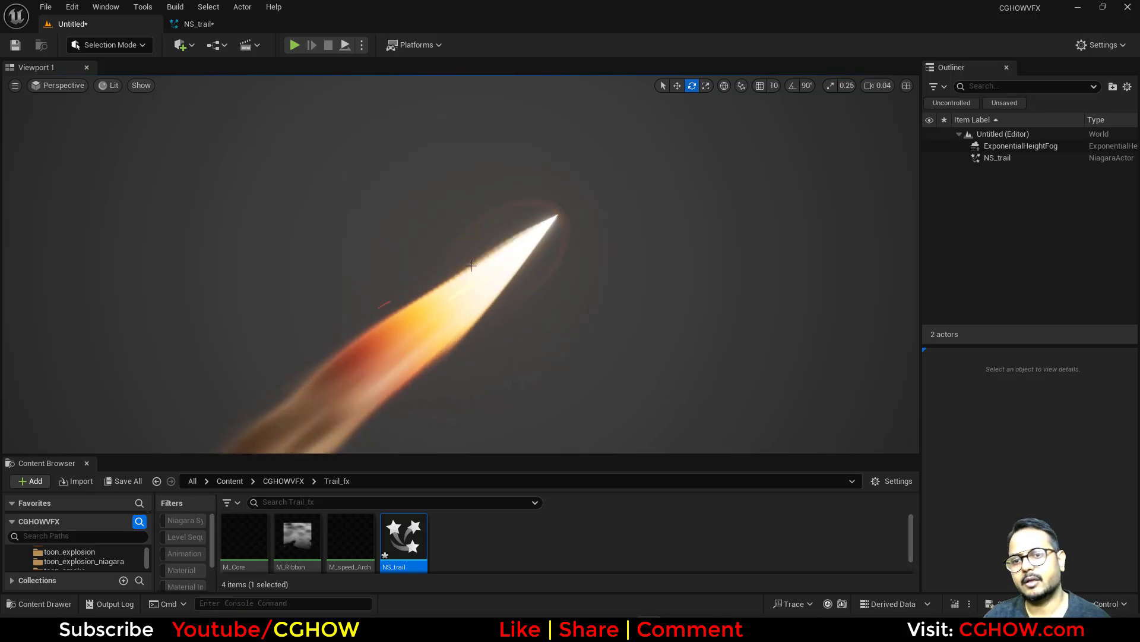
Create a material named m_Ring in the Trail_fx folder and open it for editing.
{"action": "right_click", "coordinate": [534, 543]}
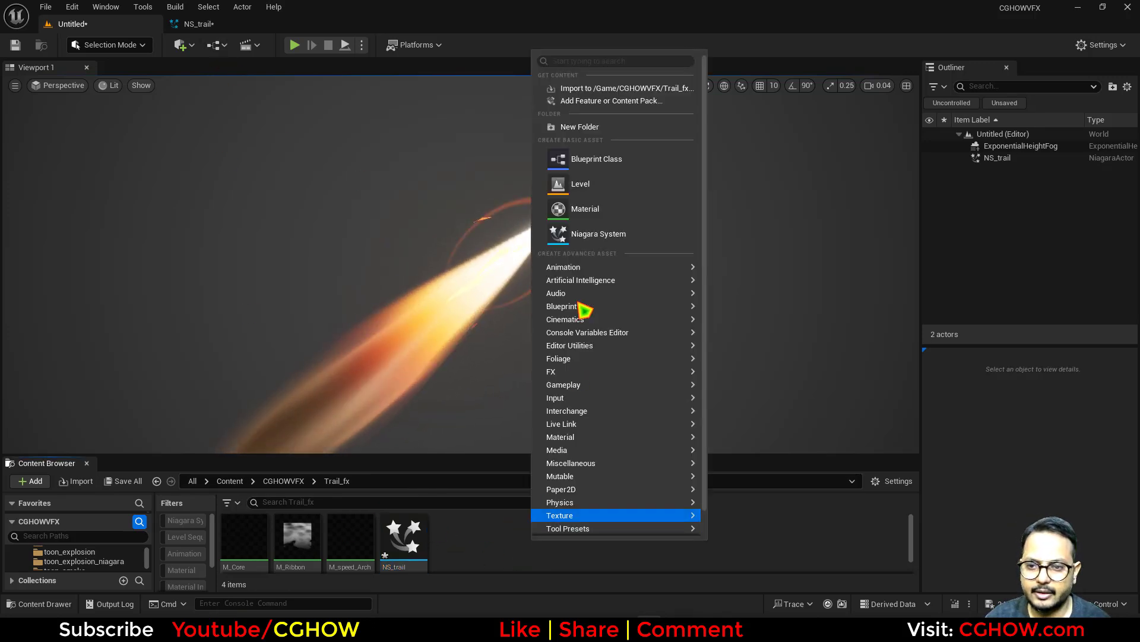
{"action": "left_click", "coordinate": [600, 210]}
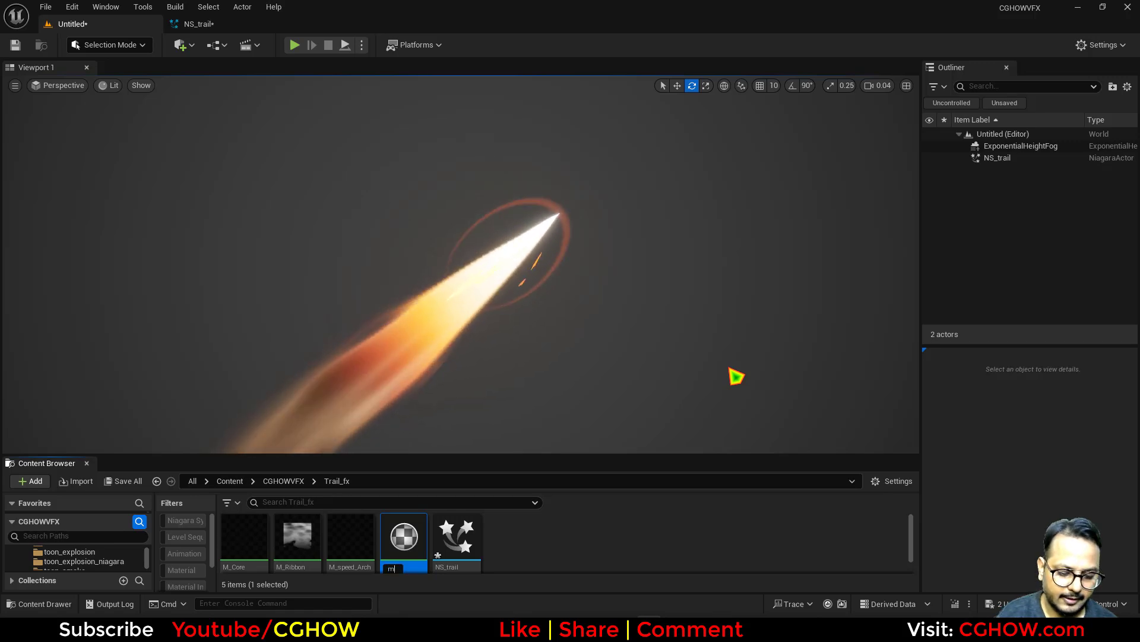
{"action": "type", "text": "m_Ring"}
{"action": "key", "text": "Return"}
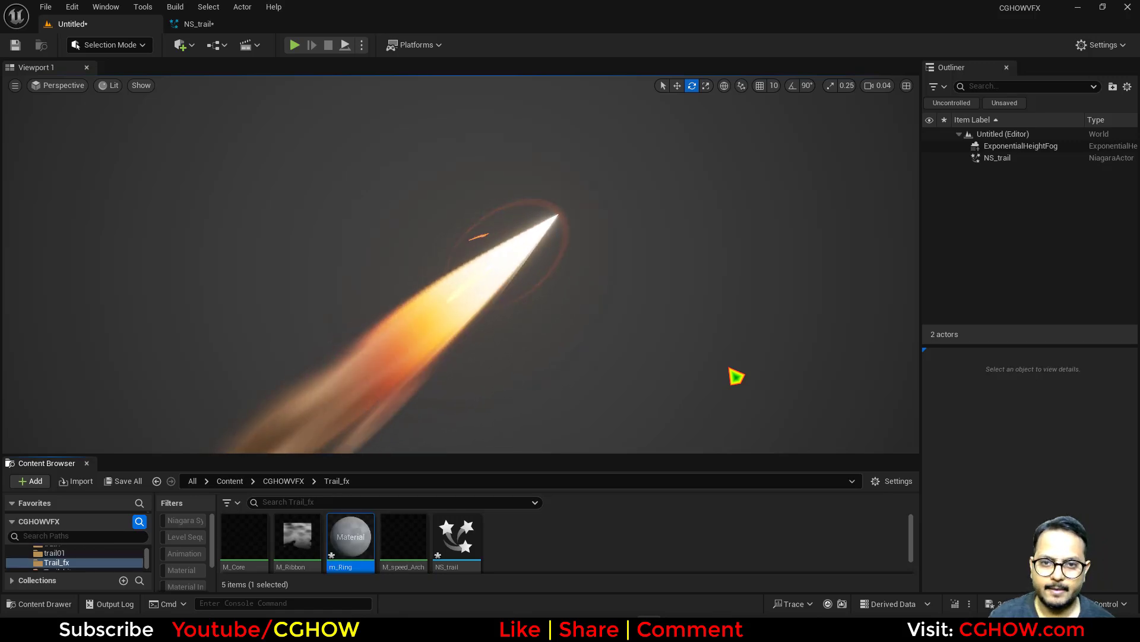
{"action": "double_click", "coordinate": [350, 537]}
Copy the TexCoord, Multiply, Panner, noise Texture Sample and tile Dynamic Parameter nodes from M_Ribbon into the m_Ring graph.
{"action": "left_click", "coordinate": [205, 25]}
{"action": "left_click", "coordinate": [80, 25]}
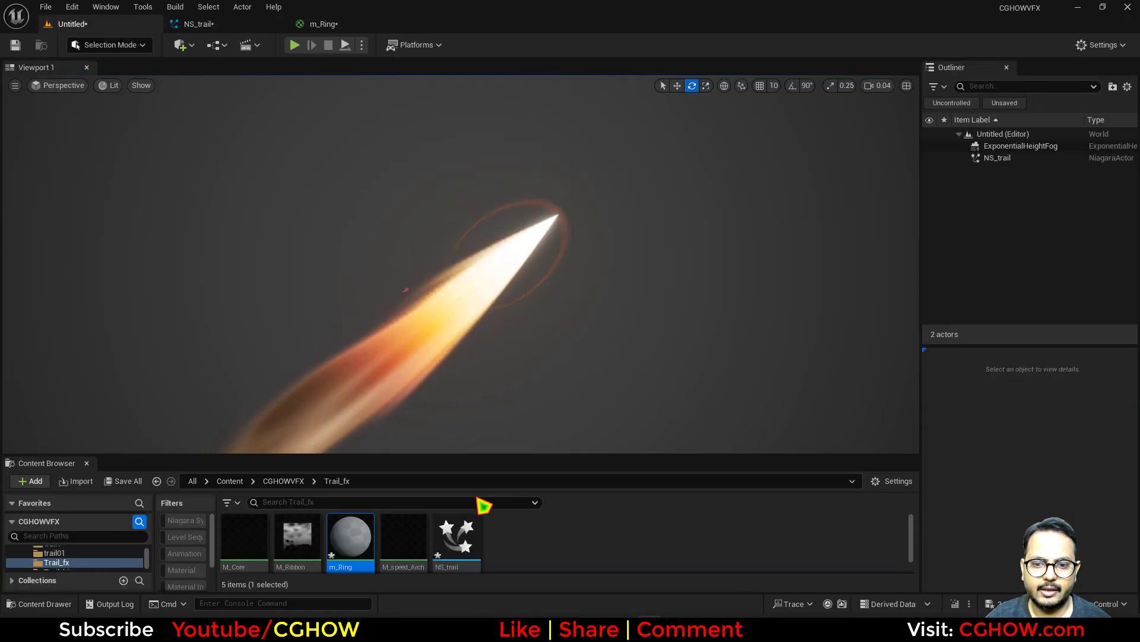
{"action": "scroll", "coordinate": [527, 569], "scroll_direction": "down", "scroll_amount": 1}
{"action": "left_click", "coordinate": [297, 538]}
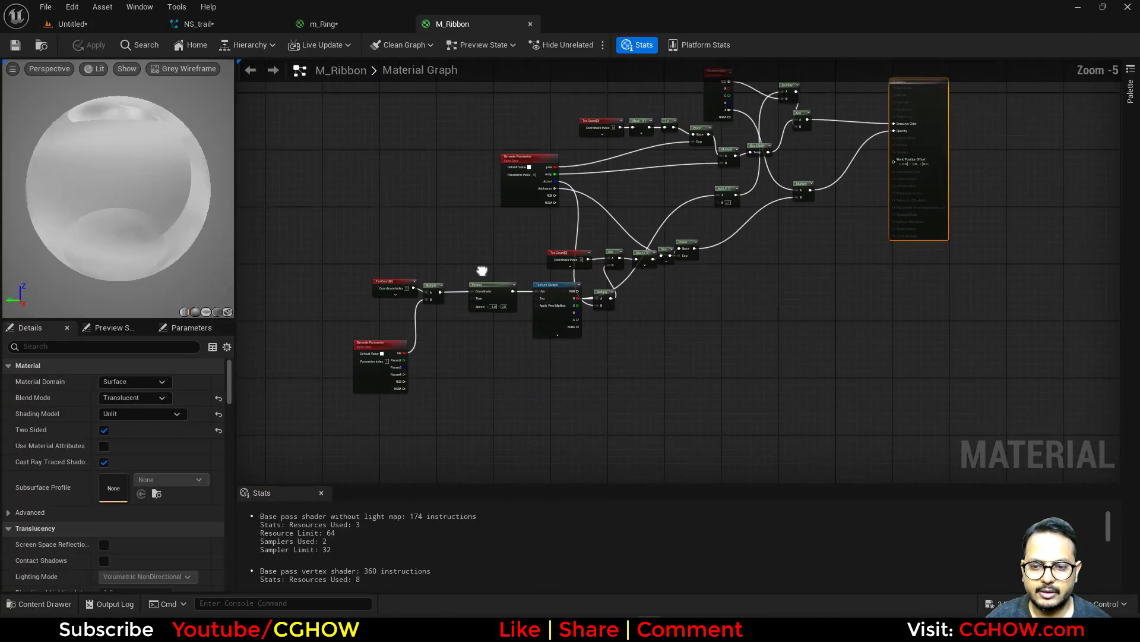
{"action": "scroll", "coordinate": [525, 323], "scroll_direction": "up", "scroll_amount": 1}
{"action": "left_click", "coordinate": [561, 318]}
{"action": "scroll", "coordinate": [531, 315], "scroll_direction": "up", "scroll_amount": 1}
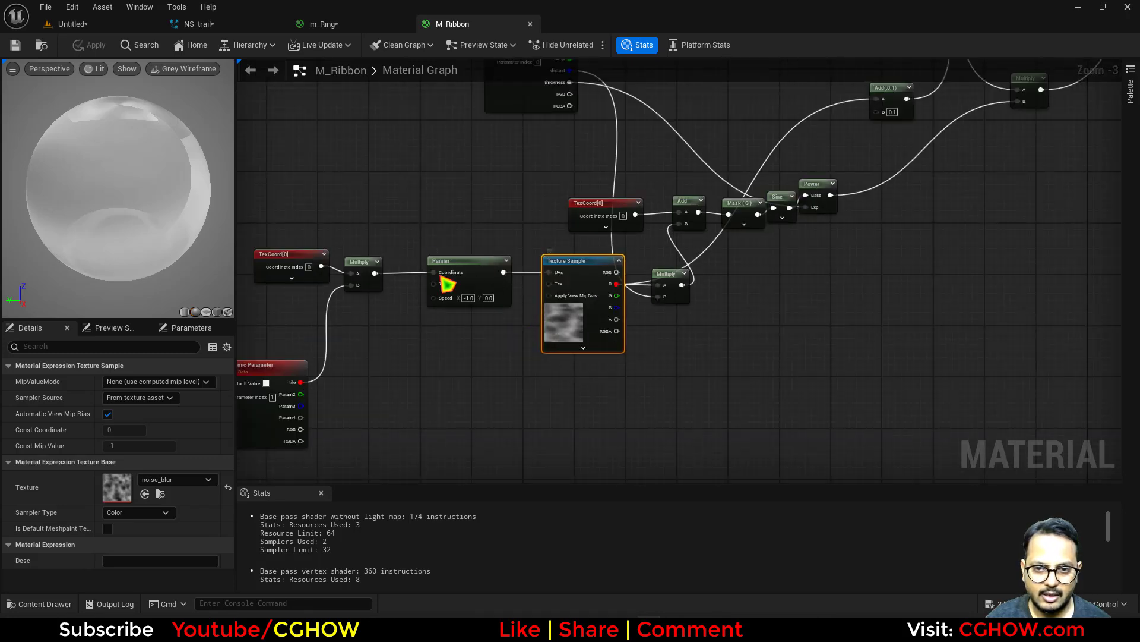
{"action": "left_click_drag", "start_coordinate": [292, 230], "coordinate": [444, 394]}
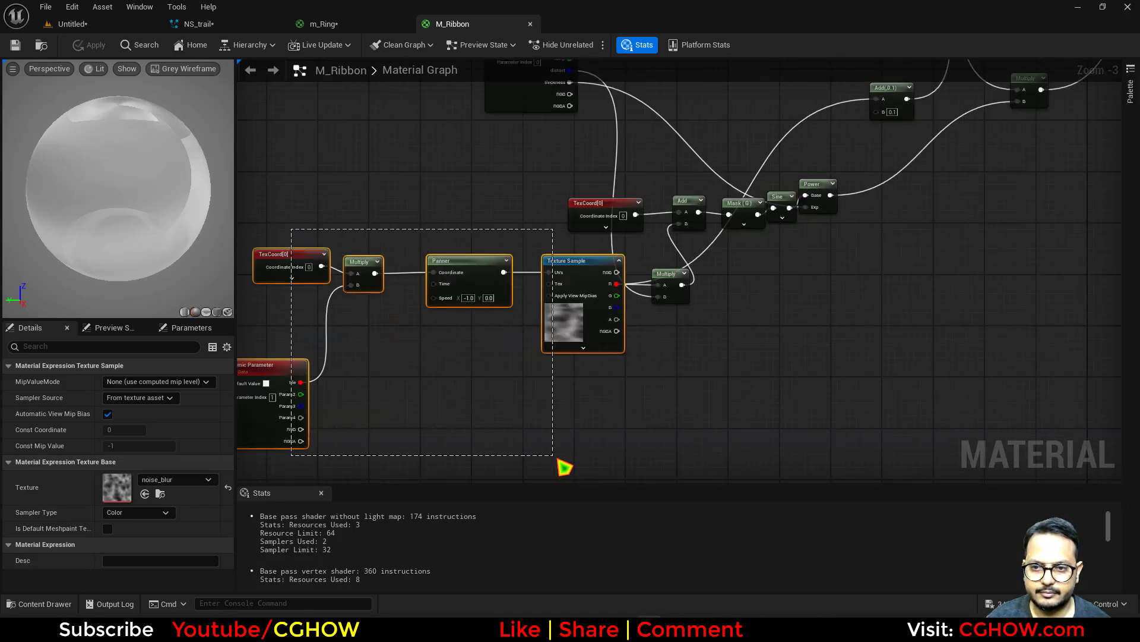
{"action": "left_click_drag", "start_coordinate": [559, 461], "coordinate": [558, 461]}
{"action": "left_click", "coordinate": [531, 24]}
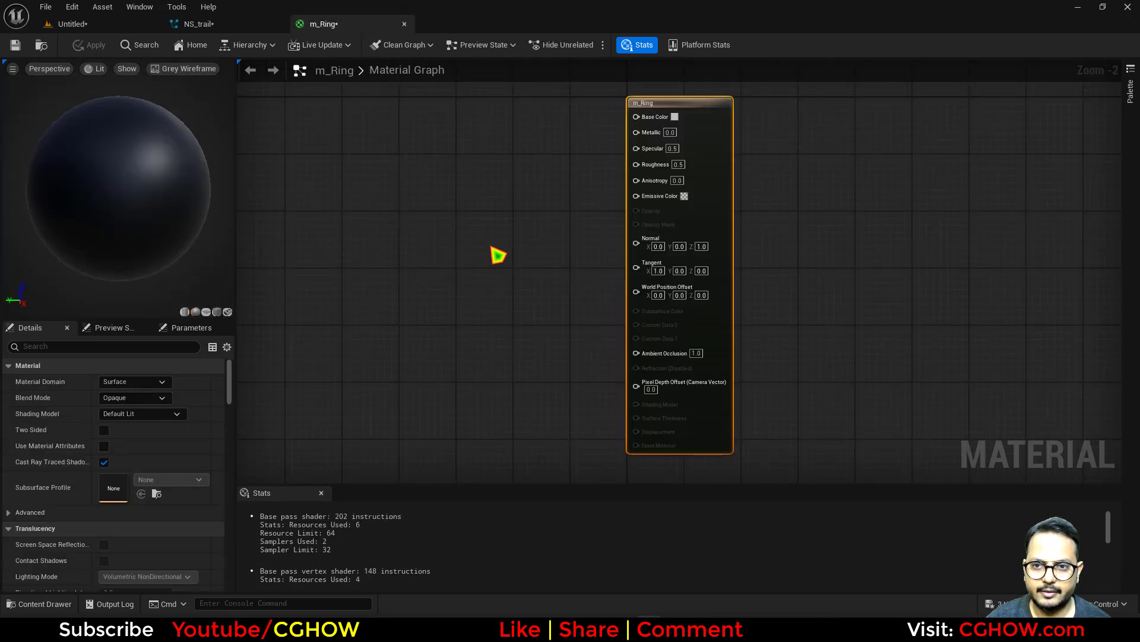
{"action": "key", "text": "ctrl+v"}
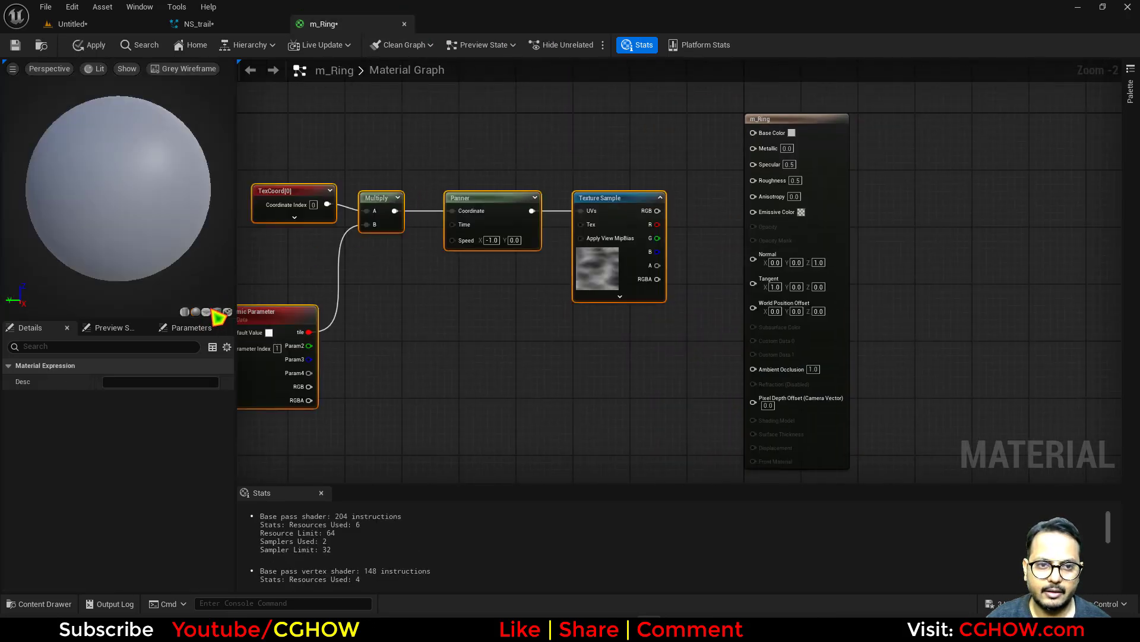
Move the m_Ring result node away from the copied nodes and connect the noise texture's R output to Emissive Color.
{"action": "right_click_drag", "start_coordinate": [356, 246], "coordinate": [443, 262]}
{"action": "right_click_drag", "start_coordinate": [529, 331], "coordinate": [563, 345]}
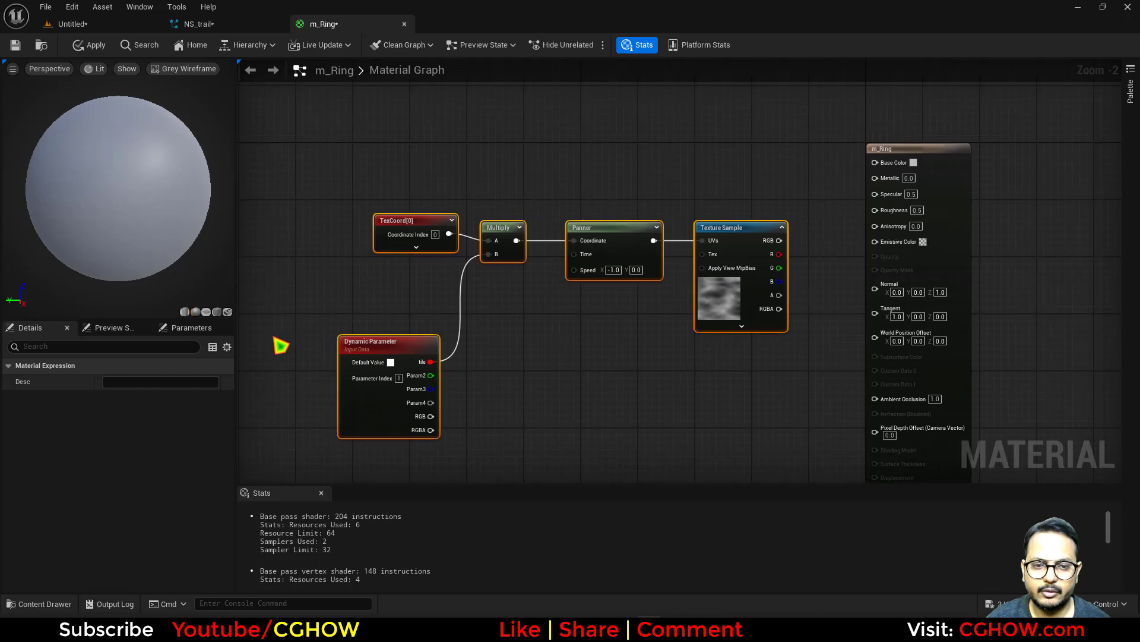
{"action": "right_click_drag", "start_coordinate": [742, 335], "coordinate": [646, 373]}
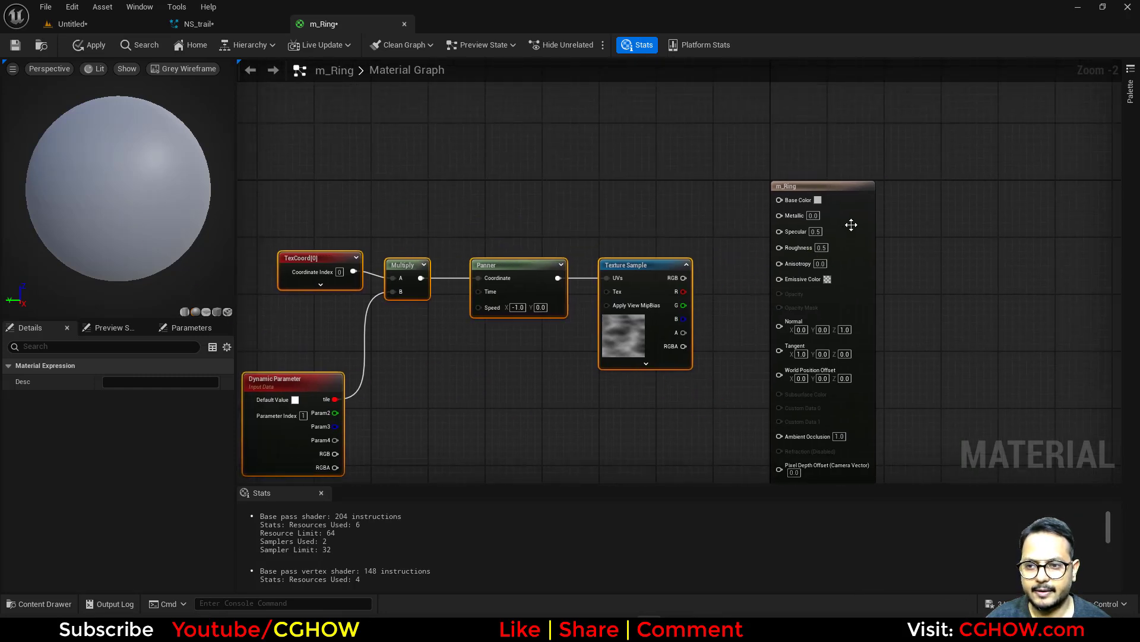
{"action": "left_click_drag", "start_coordinate": [851, 224], "coordinate": [923, 189]}
{"action": "left_click_drag", "start_coordinate": [683, 291], "coordinate": [852, 243]}
Set the material's blend mode to Translucent and its shading model to Unlit, and make it two-sided.
{"action": "left_click", "coordinate": [159, 398]}
{"action": "left_click", "coordinate": [119, 438]}
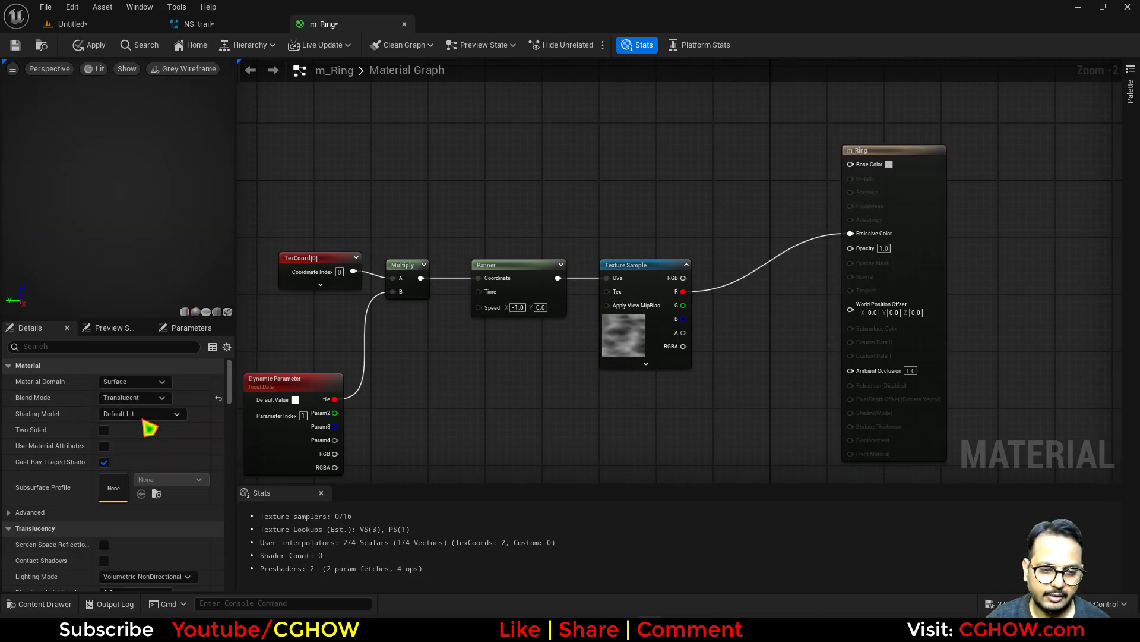
{"action": "left_click", "coordinate": [142, 413]}
{"action": "left_click", "coordinate": [121, 440]}
{"action": "left_click", "coordinate": [107, 432]}
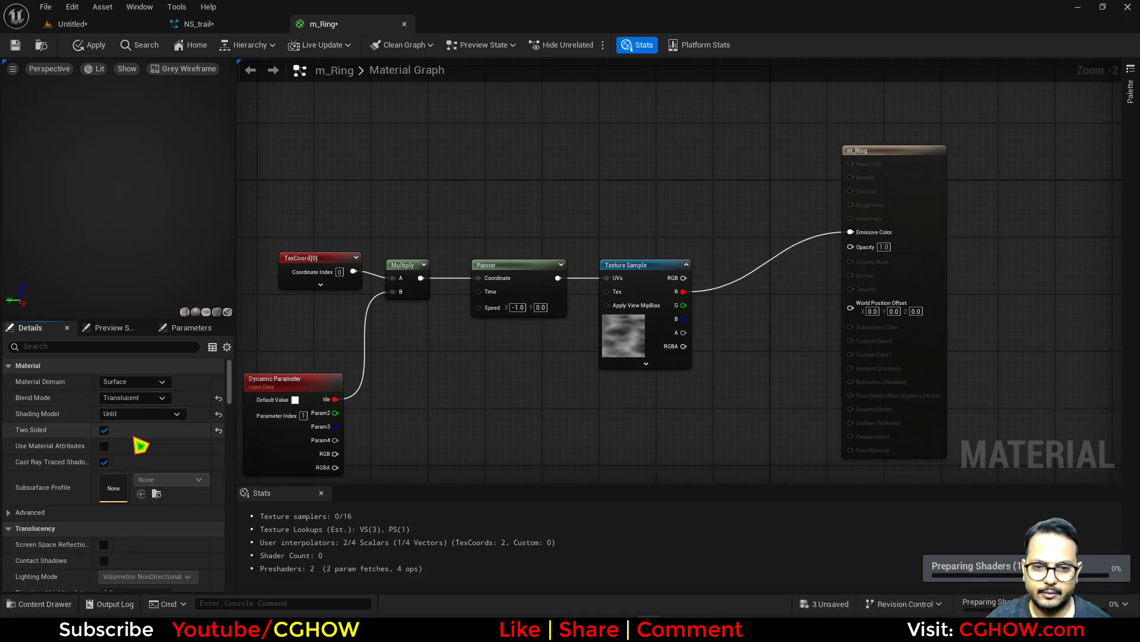
Add a second TexCoord node above the tiling chain and feed it into a Component Mask limited to the G channel.
{"action": "mouse_move", "coordinate": [509, 246]}
{"action": "right_mouse_down"}
{"action": "mouse_move", "coordinate": [534, 279]}
{"action": "mouse_move", "coordinate": [615, 304]}
{"action": "right_mouse_up"}
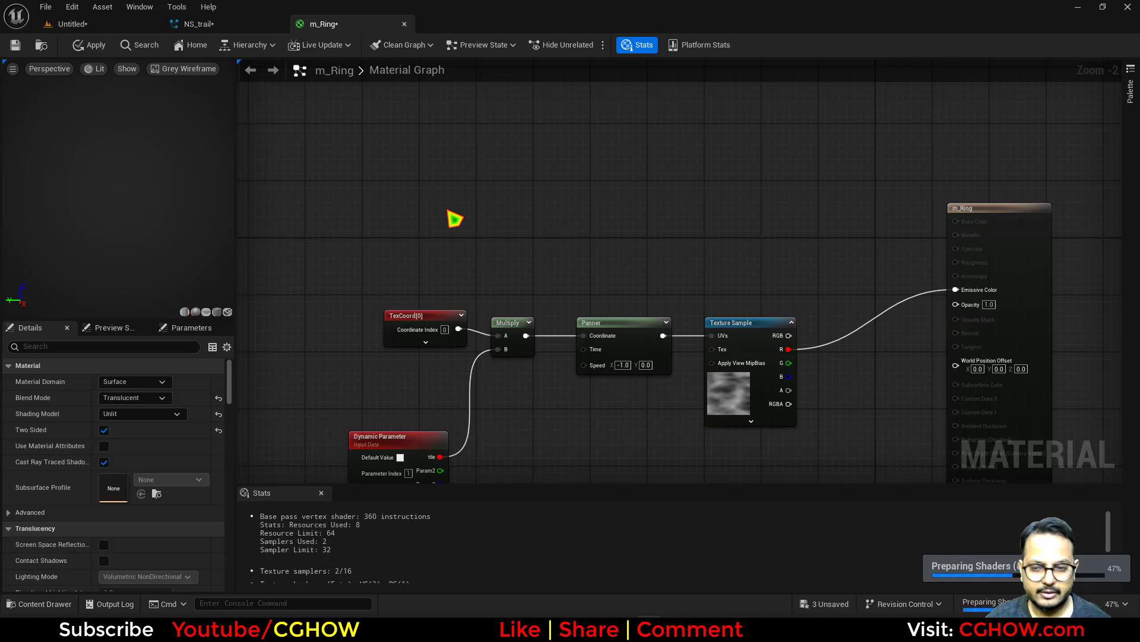
{"action": "left_click", "coordinate": [371, 187]}
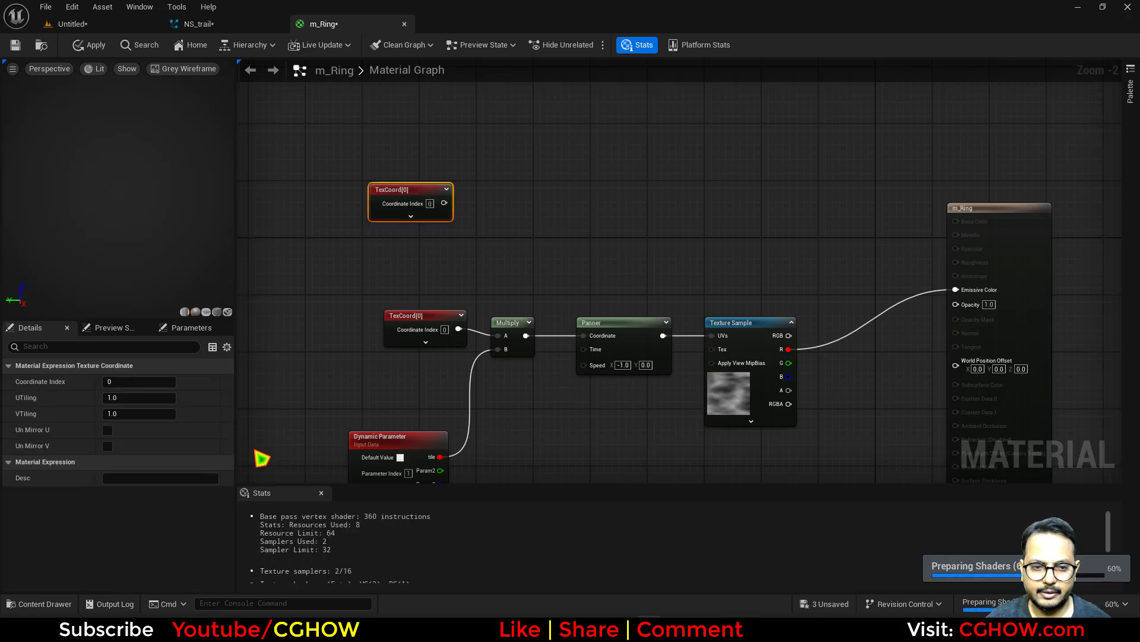
{"action": "left_click", "coordinate": [386, 438]}
{"action": "right_click_drag", "start_coordinate": [417, 273], "coordinate": [406, 302]}
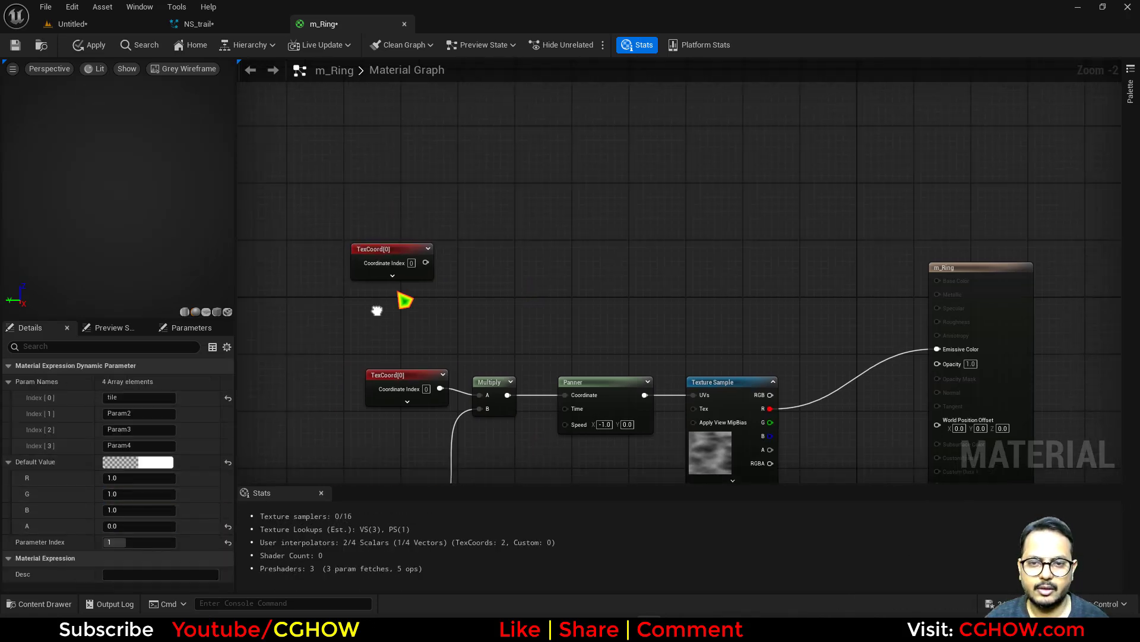
{"action": "left_click", "coordinate": [470, 247]}
{"action": "left_click_drag", "start_coordinate": [478, 263], "coordinate": [425, 263]}
{"action": "left_click", "coordinate": [107, 382]}
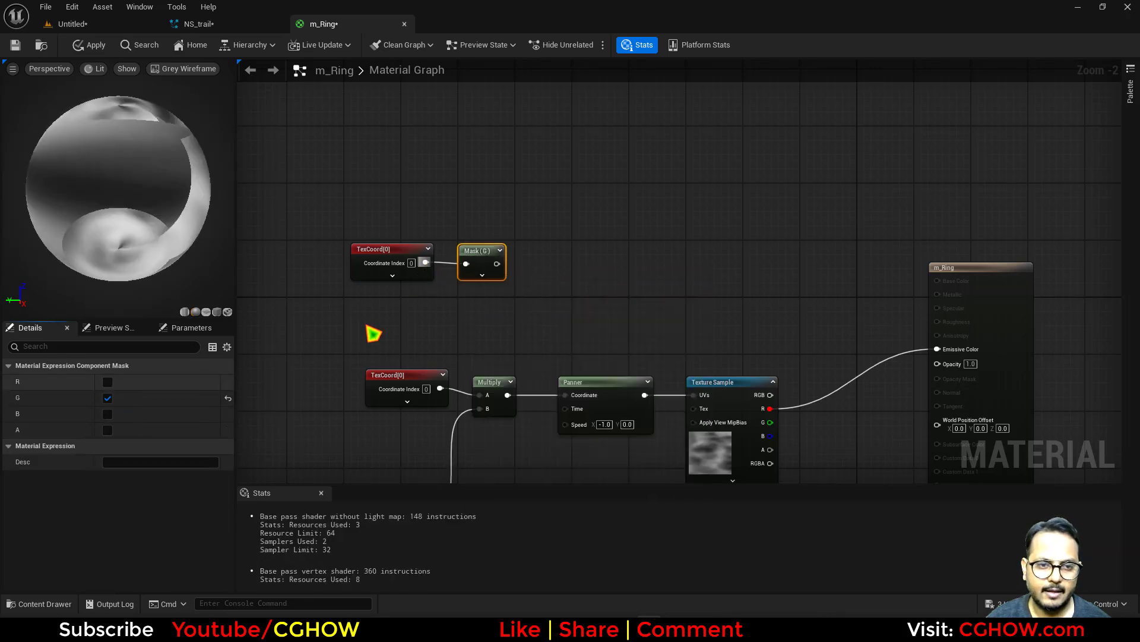
Feed the G mask into a Sine node with a period of 2 and preview its result on the sphere.
{"action": "left_click_drag", "start_coordinate": [528, 269], "coordinate": [550, 252]}
{"action": "type", "text": "sin"}
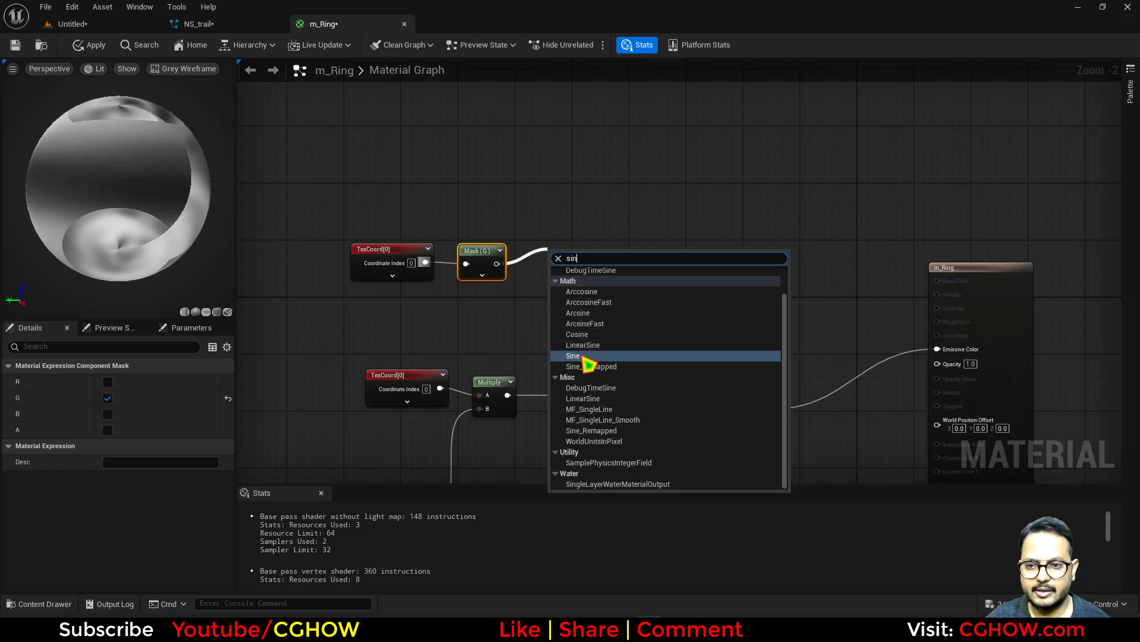
{"action": "left_click", "coordinate": [574, 356]}
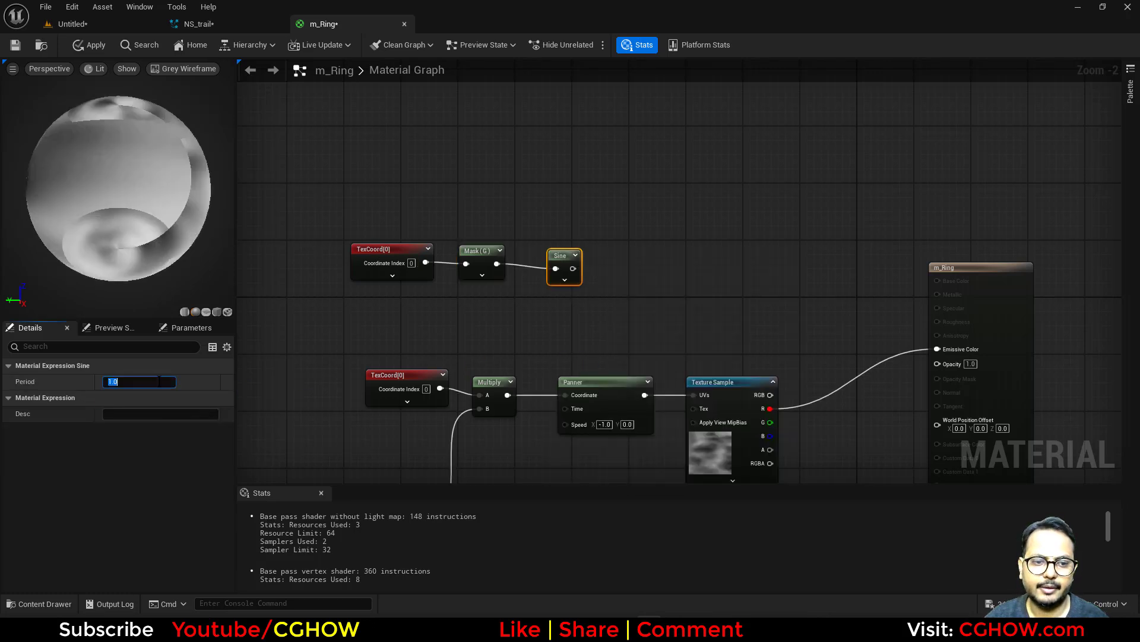
{"action": "type", "text": "2"}
{"action": "key", "text": "Return"}
{"action": "key", "text": "space"}
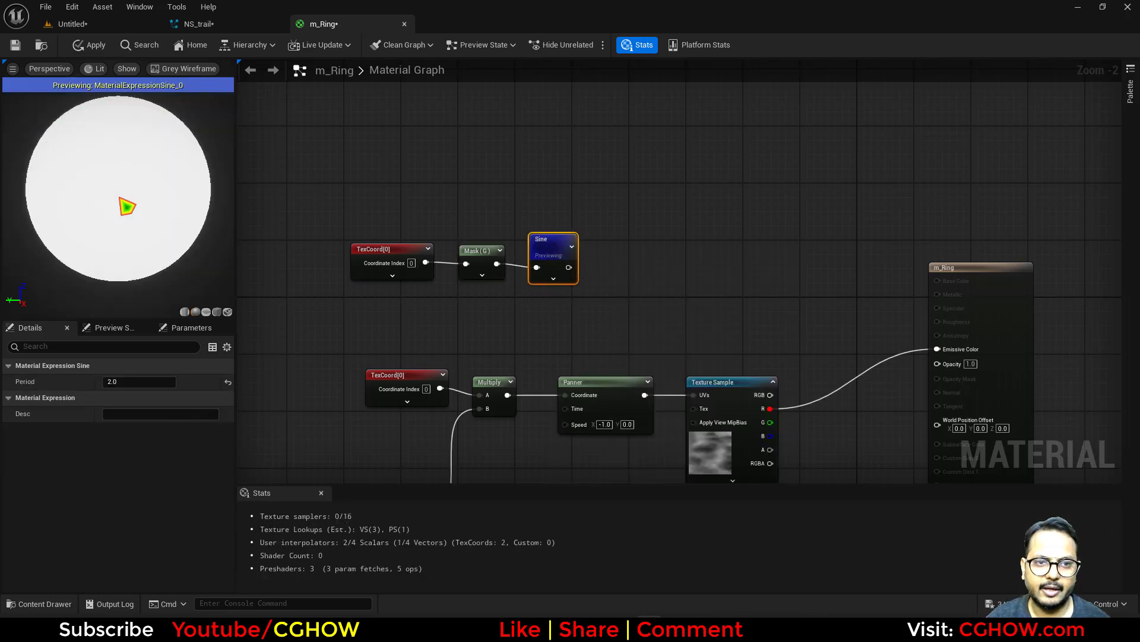
{"action": "scroll", "coordinate": [120, 197], "scroll_direction": "down", "scroll_amount": 2}
{"action": "left_click_drag", "start_coordinate": [120, 197], "coordinate": [119, 250]}
Add a Power node with the Sine output as Base and the Dynamic Parameter's second output as Exp.
{"action": "left_click", "coordinate": [612, 253]}
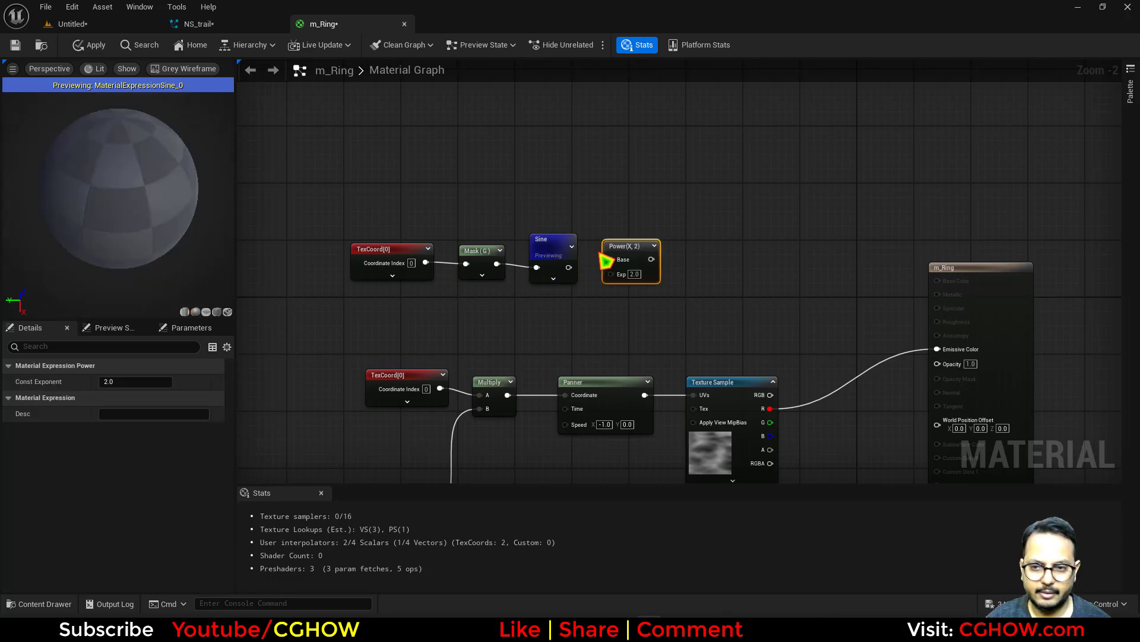
{"action": "left_click_drag", "start_coordinate": [569, 267], "coordinate": [610, 260]}
{"action": "right_click_drag", "start_coordinate": [508, 359], "coordinate": [550, 193]}
{"action": "left_click_drag", "start_coordinate": [464, 363], "coordinate": [654, 106]}
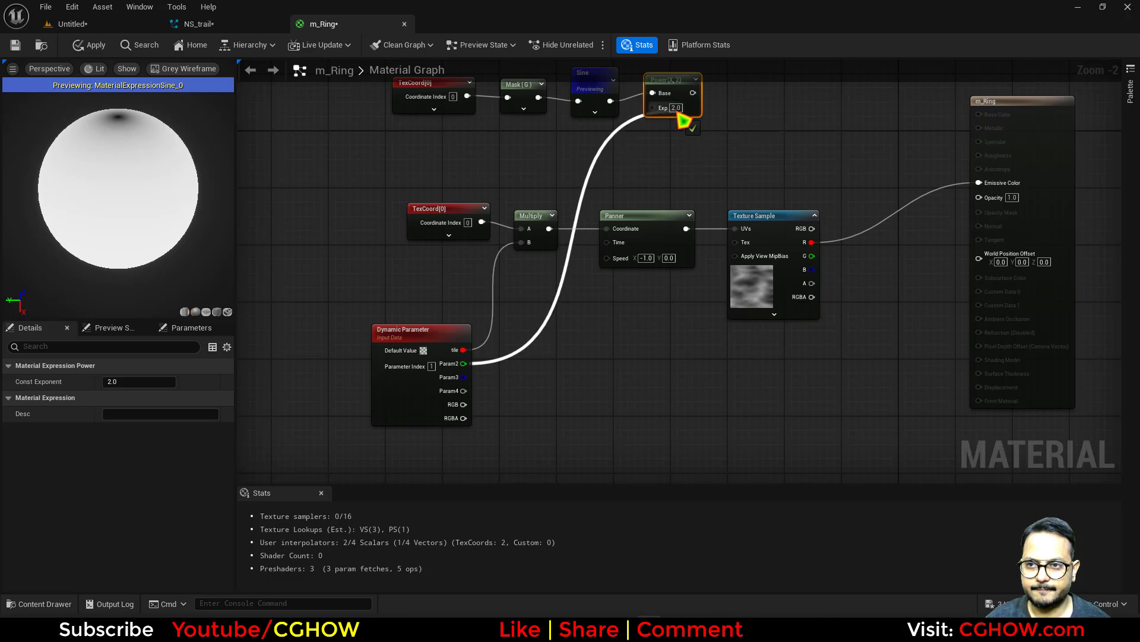
Name the Dynamic Parameter's second entry width and set its default G value to 5.
{"action": "left_click", "coordinate": [437, 386]}
{"action": "left_click", "coordinate": [125, 413]}
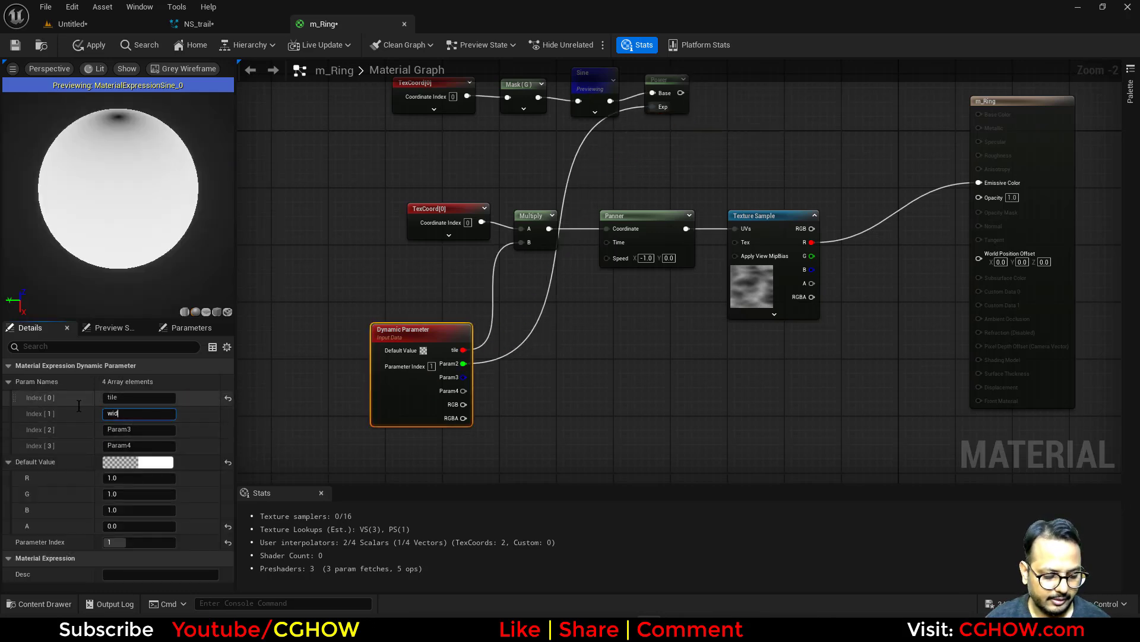
{"action": "key", "text": "Return"}
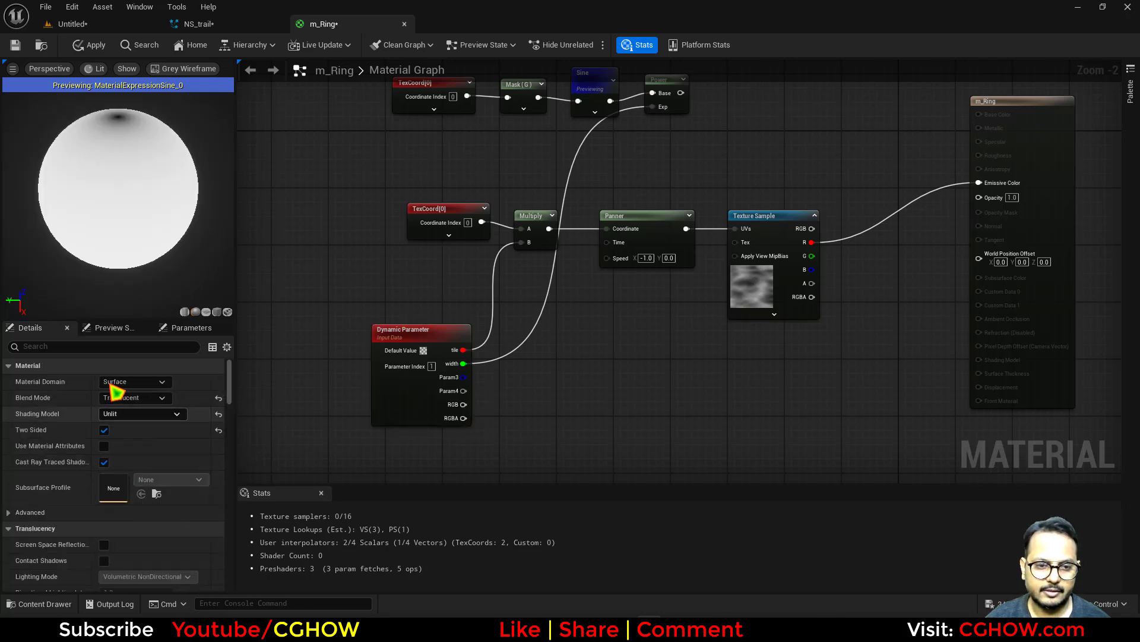
{"action": "left_click", "coordinate": [130, 492]}
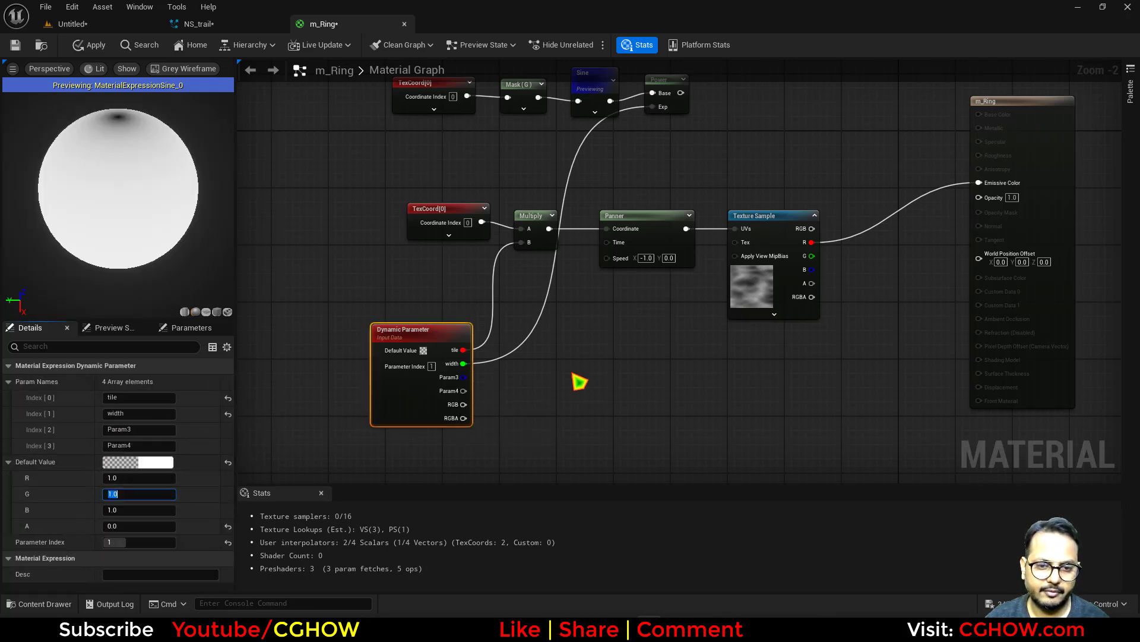
{"action": "type", "text": "5"}
Preview the Power node's result on the sphere.
{"action": "right_click_drag", "start_coordinate": [614, 360], "coordinate": [527, 481]}
{"action": "right_click", "coordinate": [578, 195]}
{"action": "left_click", "coordinate": [594, 229]}
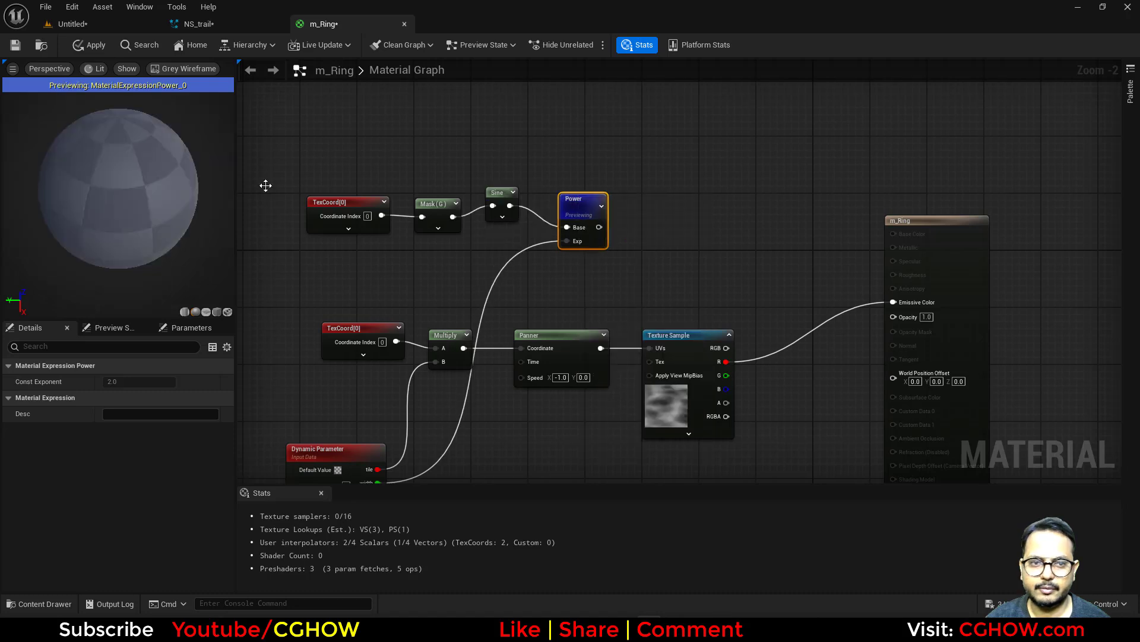
Add a Multiply node combining the Power output with the noise texture's R channel, and move the result node to make room.
{"action": "right_click_drag", "start_coordinate": [631, 243], "coordinate": [440, 256]}
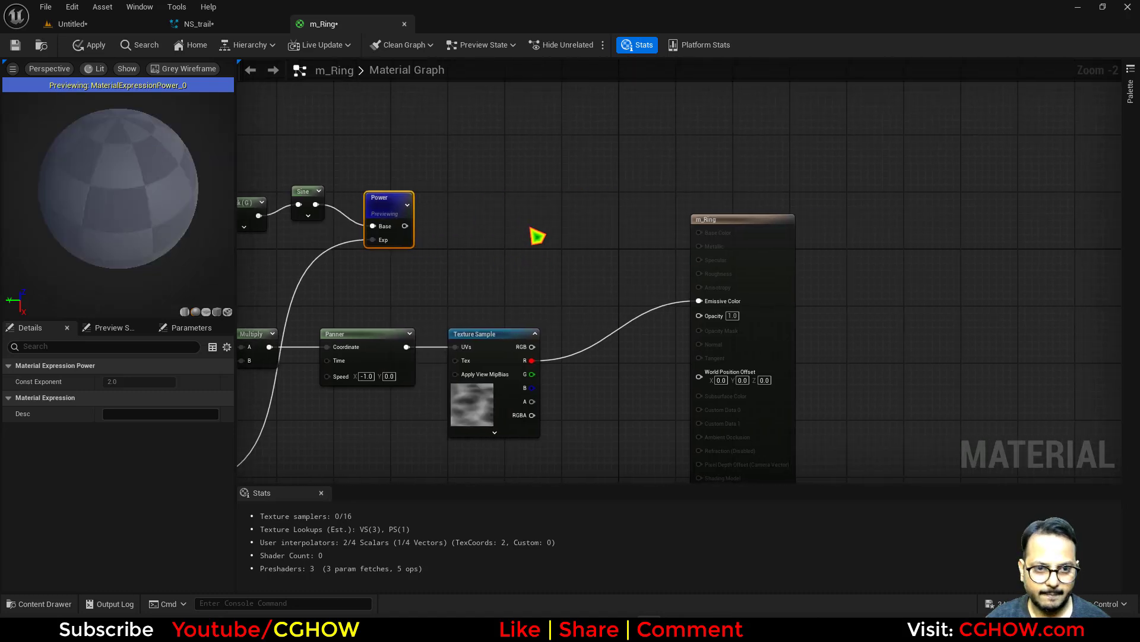
{"action": "left_click", "coordinate": [540, 265]}
{"action": "left_click", "coordinate": [537, 260]}
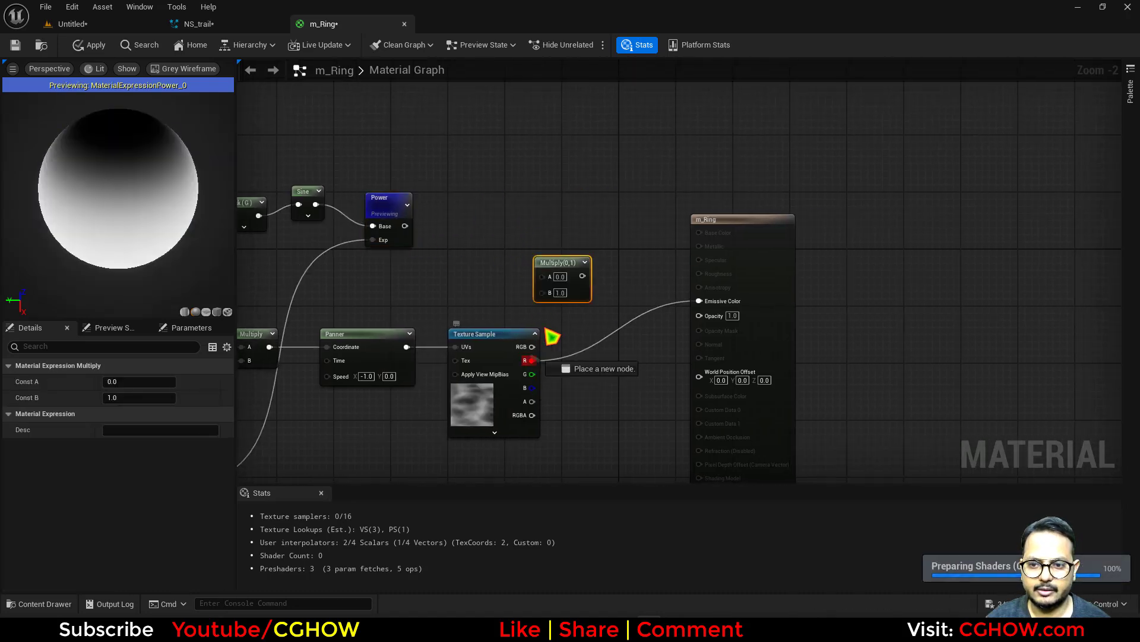
{"action": "left_click_drag", "start_coordinate": [552, 337], "coordinate": [405, 228]}
{"action": "right_click_drag", "start_coordinate": [649, 303], "coordinate": [506, 275]}
{"action": "left_click_drag", "start_coordinate": [616, 229], "coordinate": [715, 236]}
Add a second Power node with the new Multiply output as Base and the Dynamic Parameter's third output as Exp.
{"action": "right_click_drag", "start_coordinate": [471, 275], "coordinate": [568, 269]}
{"action": "key", "text": "e"}
{"action": "left_click", "coordinate": [574, 240]}
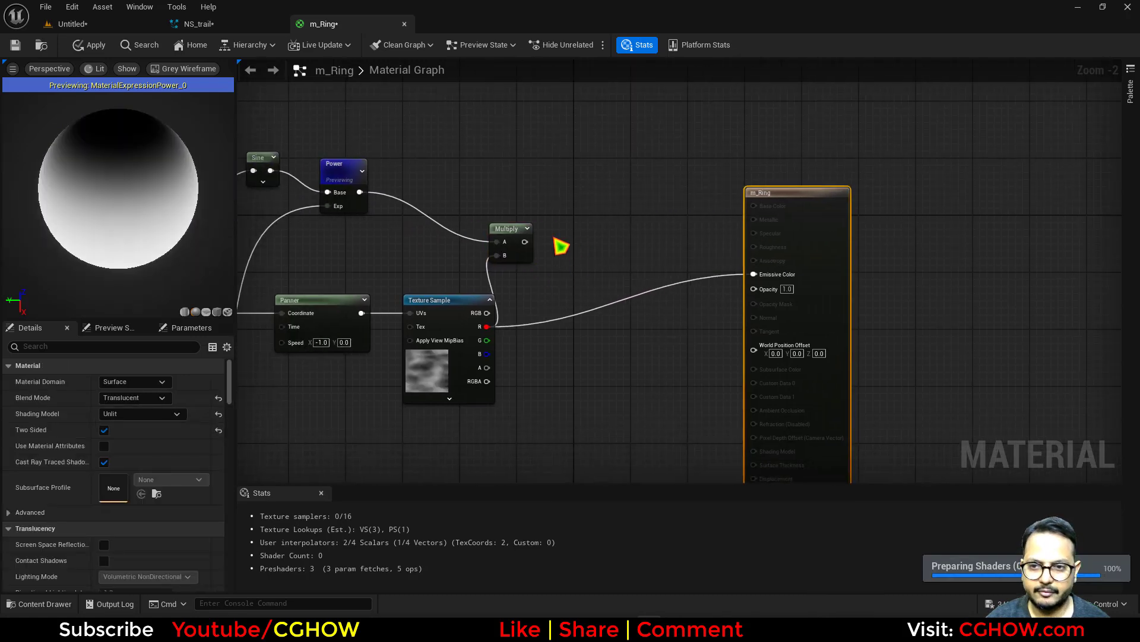
{"action": "left_click_drag", "start_coordinate": [527, 244], "coordinate": [581, 255]}
{"action": "right_click_drag", "start_coordinate": [580, 283], "coordinate": [751, 283]}
{"action": "left_click_drag", "start_coordinate": [751, 270], "coordinate": [309, 460]}
Name the Dynamic Parameter's third entry dissolve.
{"action": "right_click_drag", "start_coordinate": [262, 480], "coordinate": [383, 450]}
{"action": "left_click", "coordinate": [383, 450]}
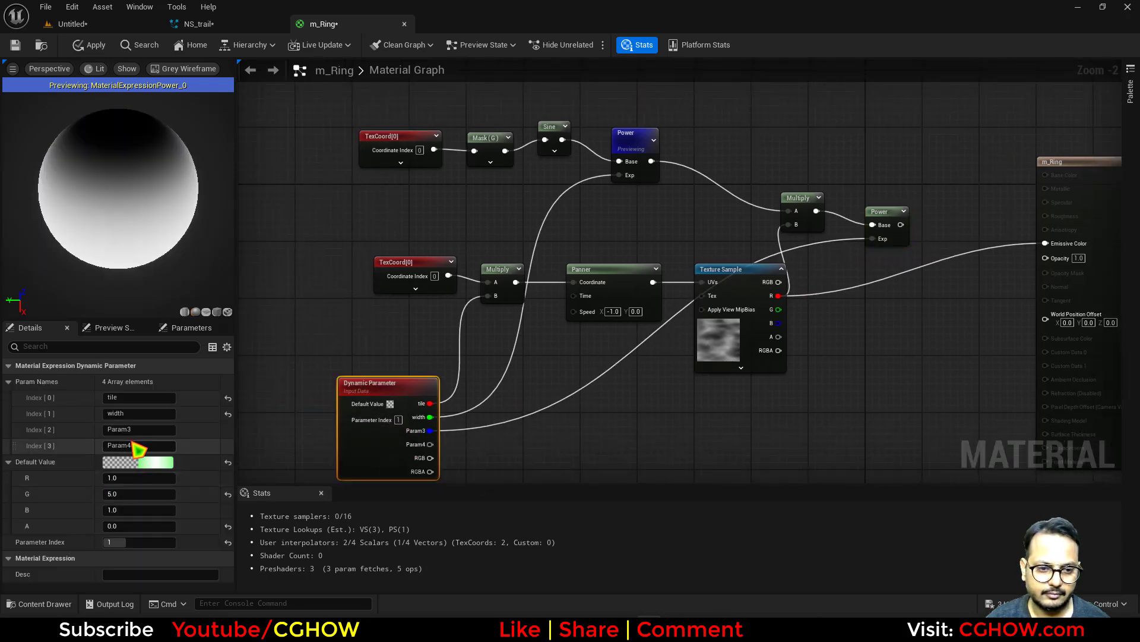
{"action": "left_click", "coordinate": [141, 429]}
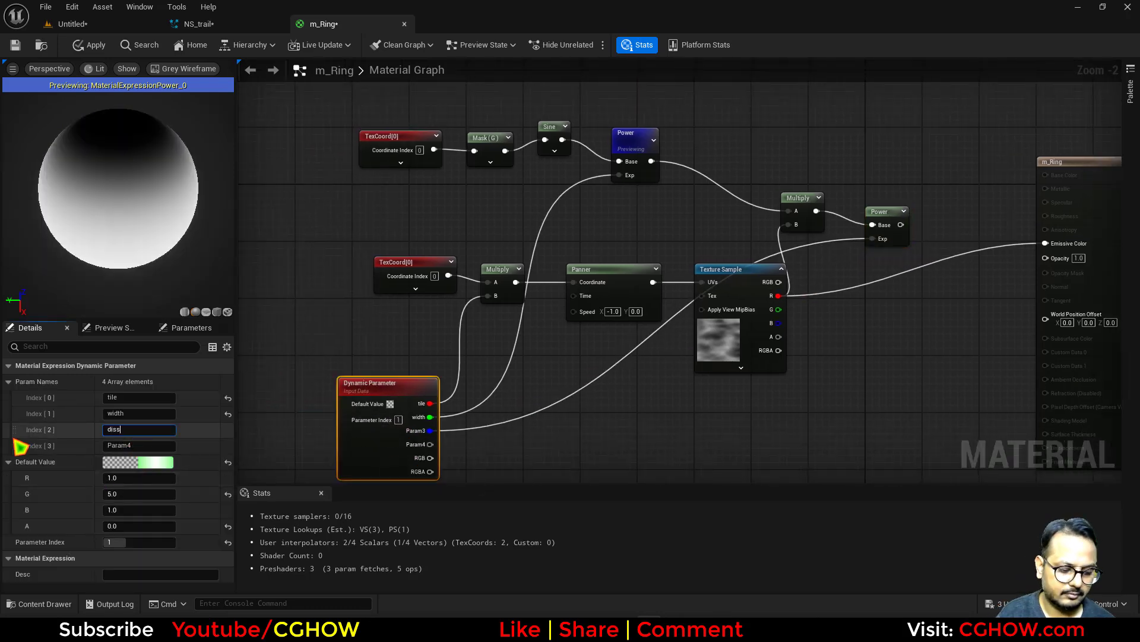
Add a Particle Color node above the chain and connect its RGB output to Emissive Color.
{"action": "right_click_drag", "start_coordinate": [968, 239], "coordinate": [845, 316]}
{"action": "right_click", "coordinate": [669, 173]}
{"action": "type", "text": "par"}
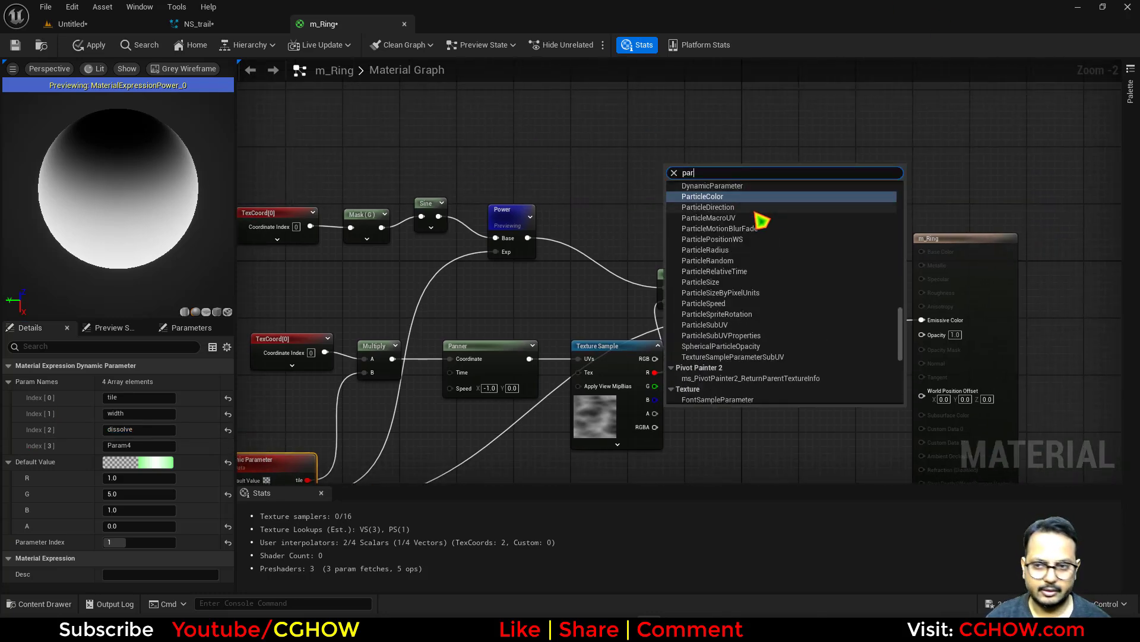
{"action": "left_click", "coordinate": [706, 196]}
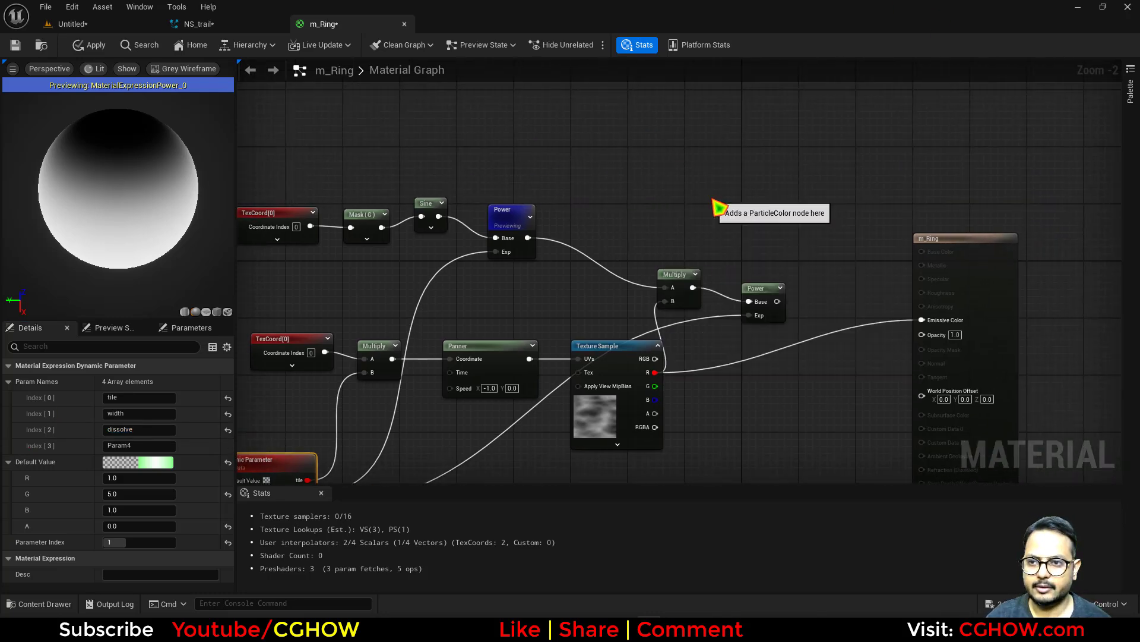
{"action": "left_click_drag", "start_coordinate": [713, 190], "coordinate": [922, 319]}
{"action": "left_click_drag", "start_coordinate": [697, 243], "coordinate": [727, 212]}
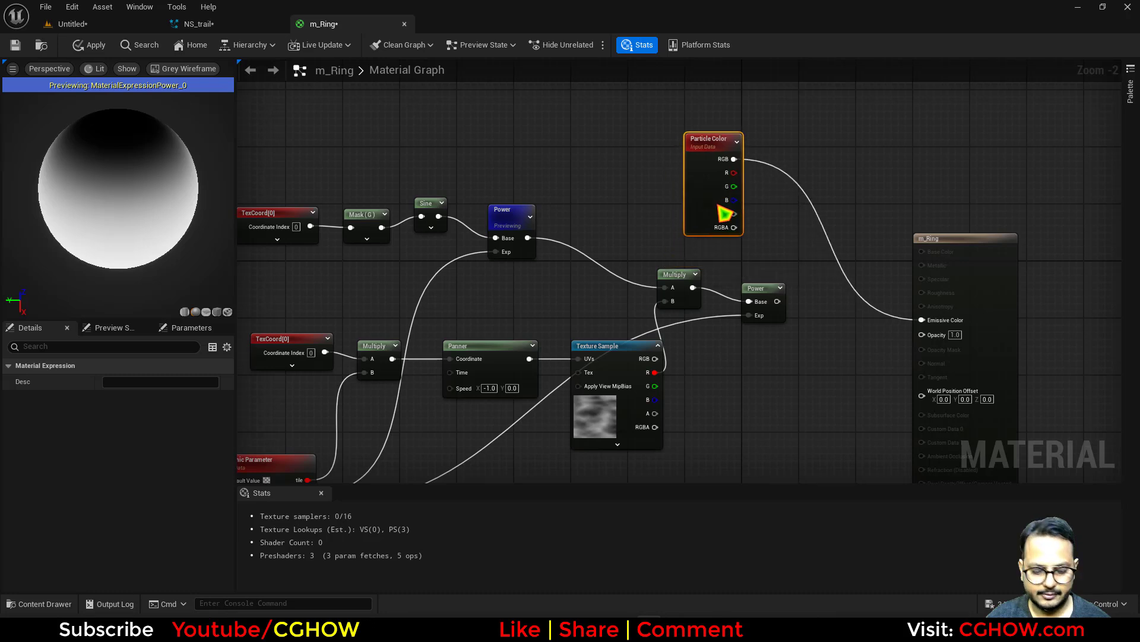
Multiply the second Power output by Particle Color's alpha and connect the result to Opacity.
{"action": "left_click", "coordinate": [826, 330]}
{"action": "left_click_drag", "start_coordinate": [777, 302], "coordinate": [830, 346]}
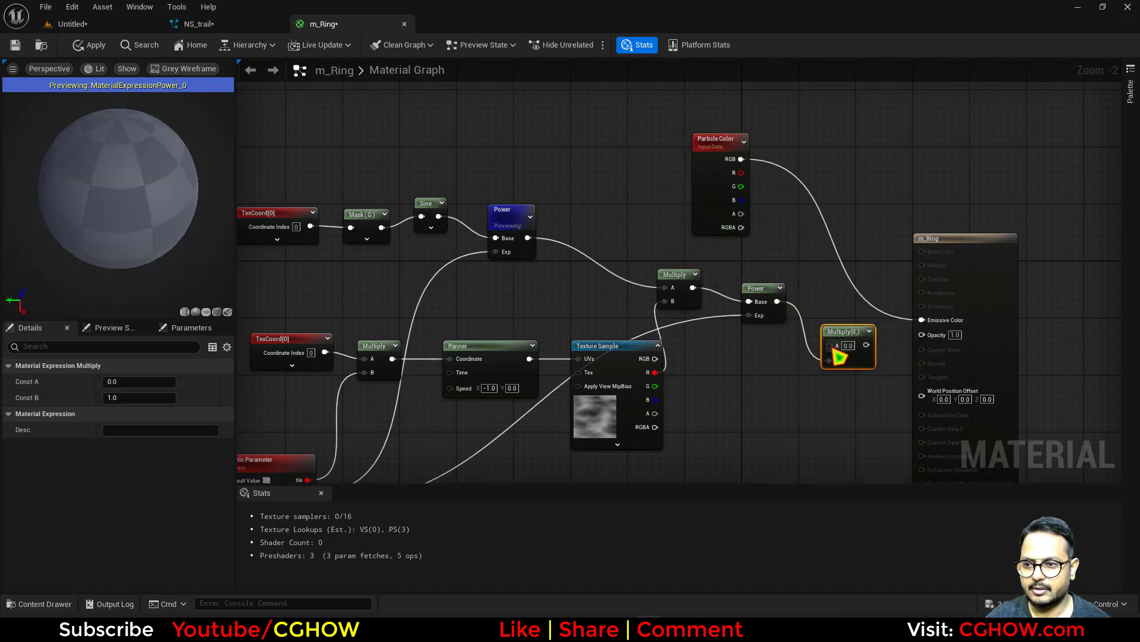
{"action": "left_click_drag", "start_coordinate": [741, 213], "coordinate": [940, 337]}
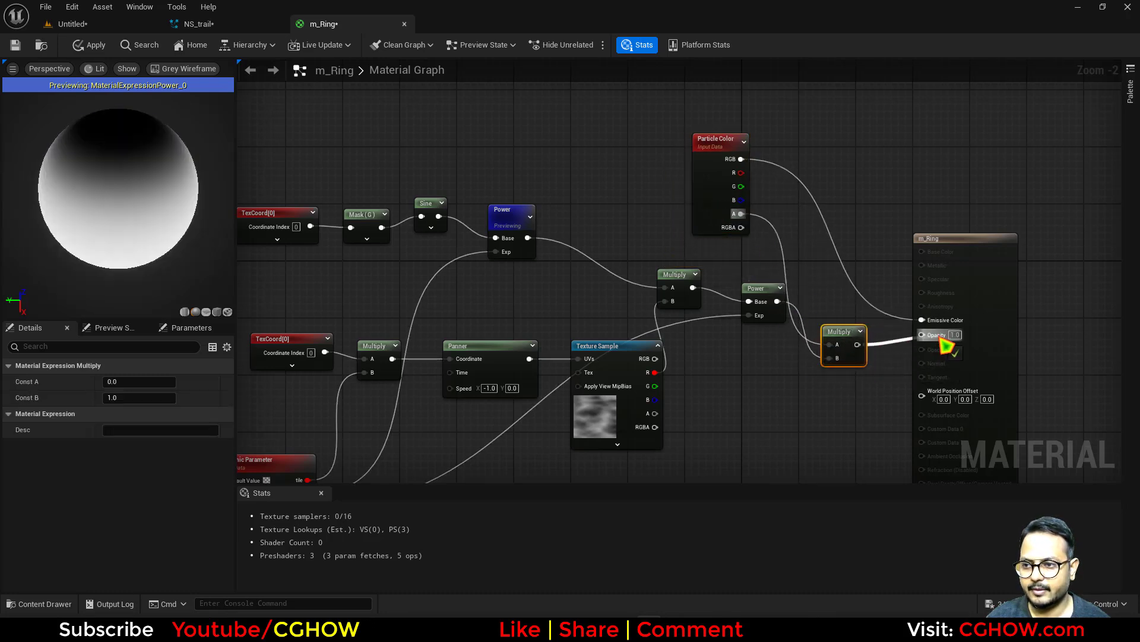
Set the Panner's speed to -0.1 in X and 0.1 in Y.
{"action": "right_click_drag", "start_coordinate": [646, 413], "coordinate": [844, 335]}
{"action": "right_click_drag", "start_coordinate": [657, 347], "coordinate": [587, 358]}
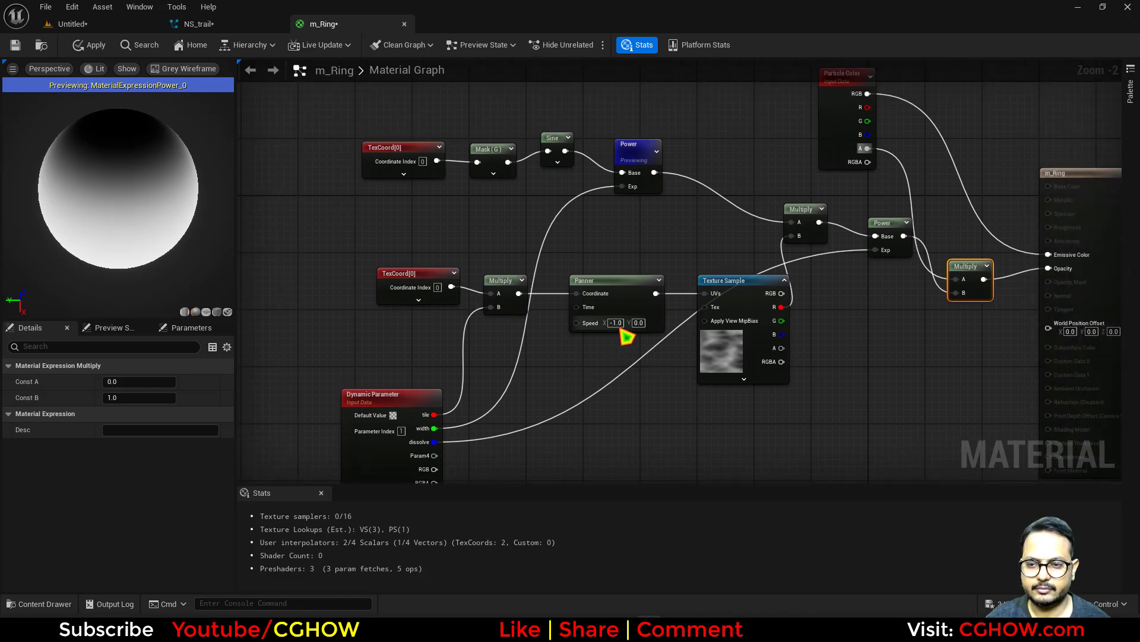
{"action": "type", "text": "-0.1"}
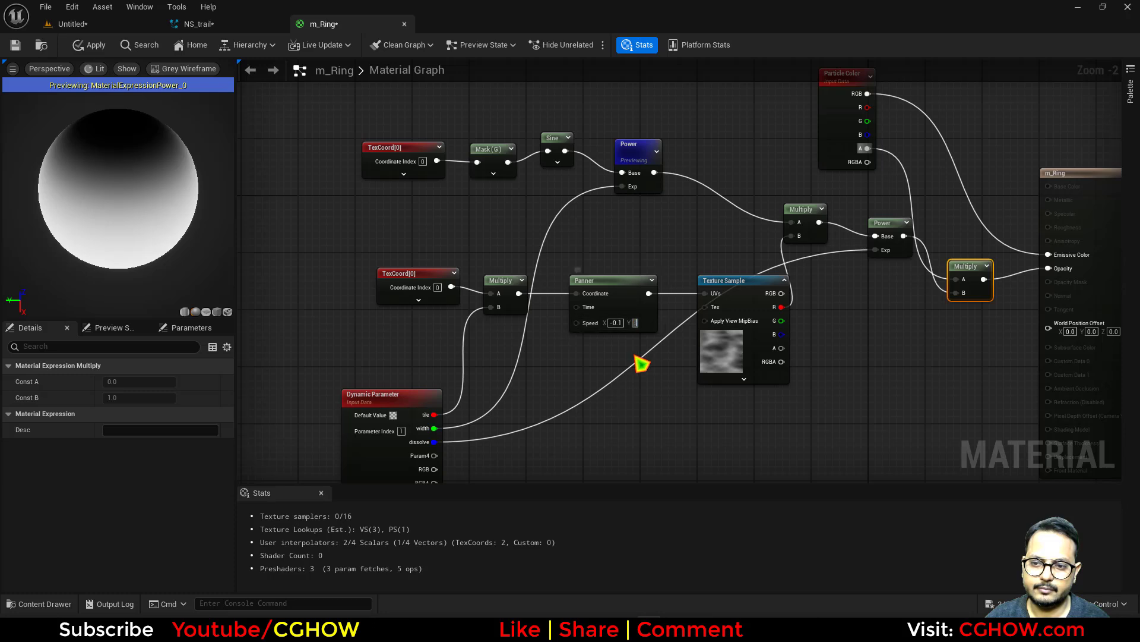
{"action": "type", "text": "0.1"}
Save the m_Ring material and locate it in the content browser.
{"action": "right_click_drag", "start_coordinate": [517, 428], "coordinate": [503, 370]}
{"action": "left_click", "coordinate": [18, 50]}
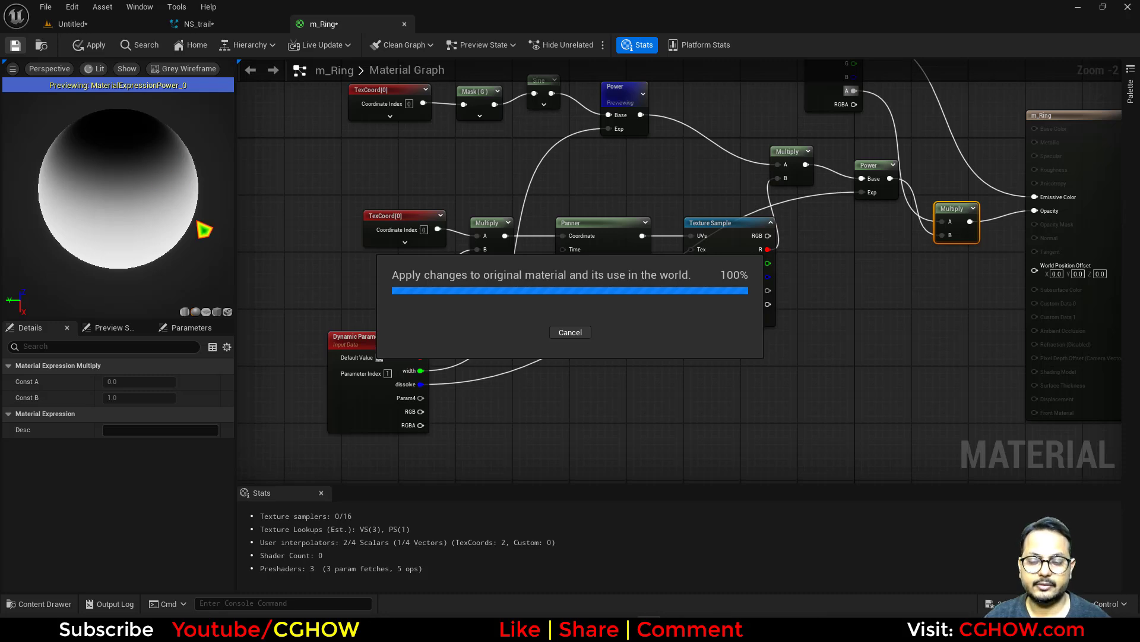
{"action": "left_click", "coordinate": [43, 46]}
Duplicate the yellow001 emitter in the NS_trail system and name the copy rings.
{"action": "left_click", "coordinate": [196, 24]}
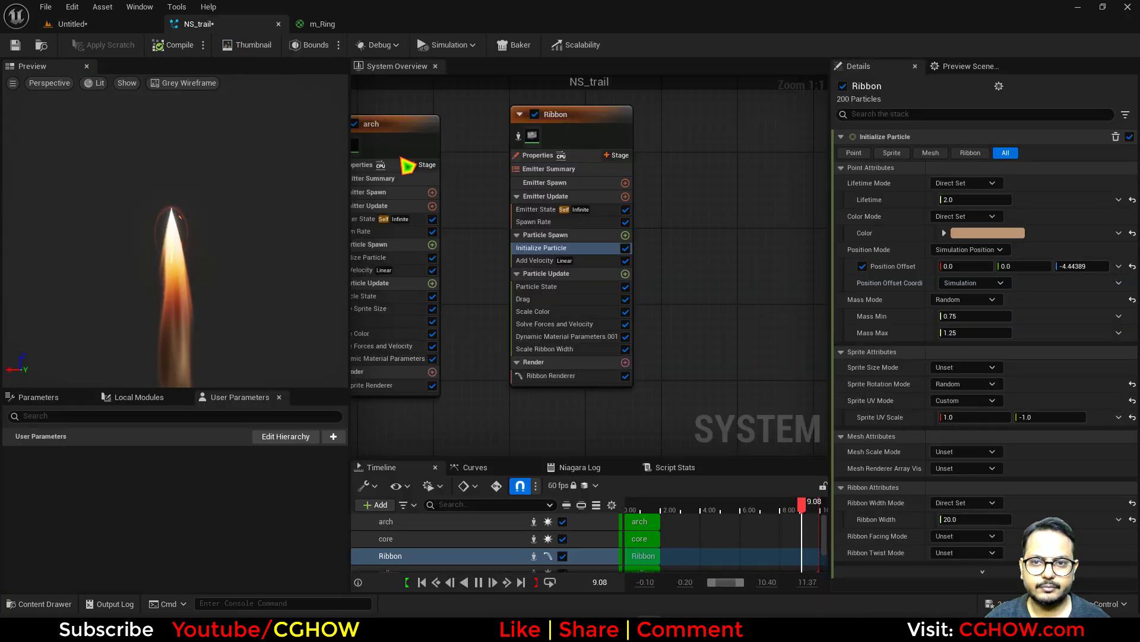
{"action": "right_click_drag", "start_coordinate": [495, 196], "coordinate": [732, 167]}
{"action": "scroll", "coordinate": [732, 166], "scroll_direction": "down", "scroll_amount": 1}
{"action": "right_click_drag", "start_coordinate": [600, 410], "coordinate": [564, 223]}
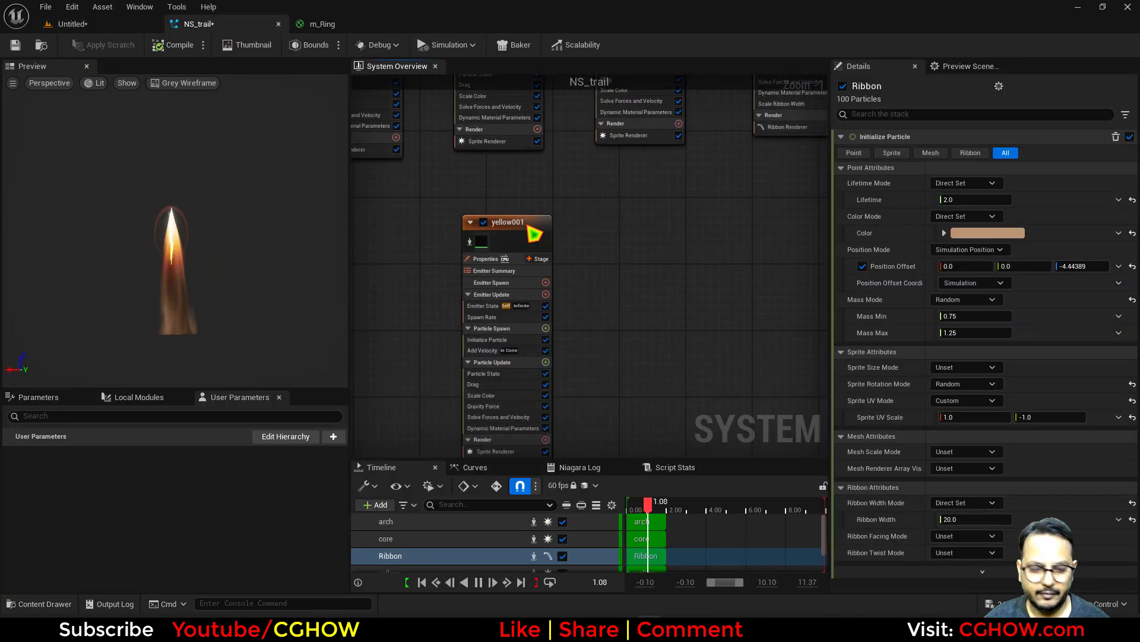
{"action": "left_click", "coordinate": [528, 231]}
{"action": "left_click", "coordinate": [637, 238]}
{"action": "scroll", "coordinate": [661, 223], "scroll_direction": "down", "scroll_amount": 1}
{"action": "key", "text": "ctrl+v"}
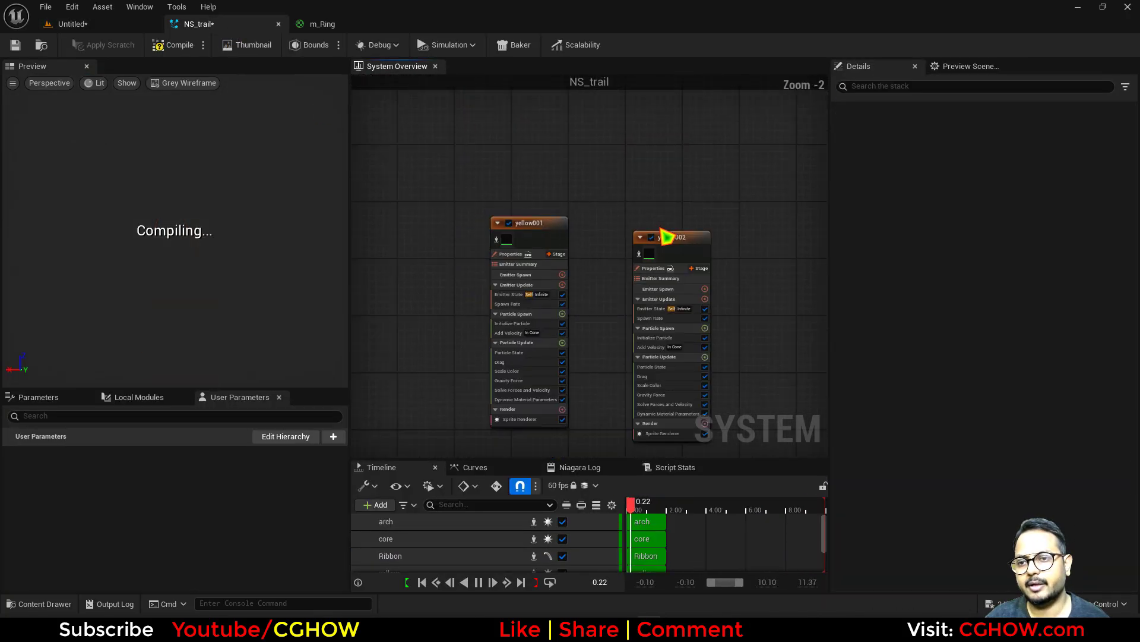
{"action": "double_click", "coordinate": [669, 240]}
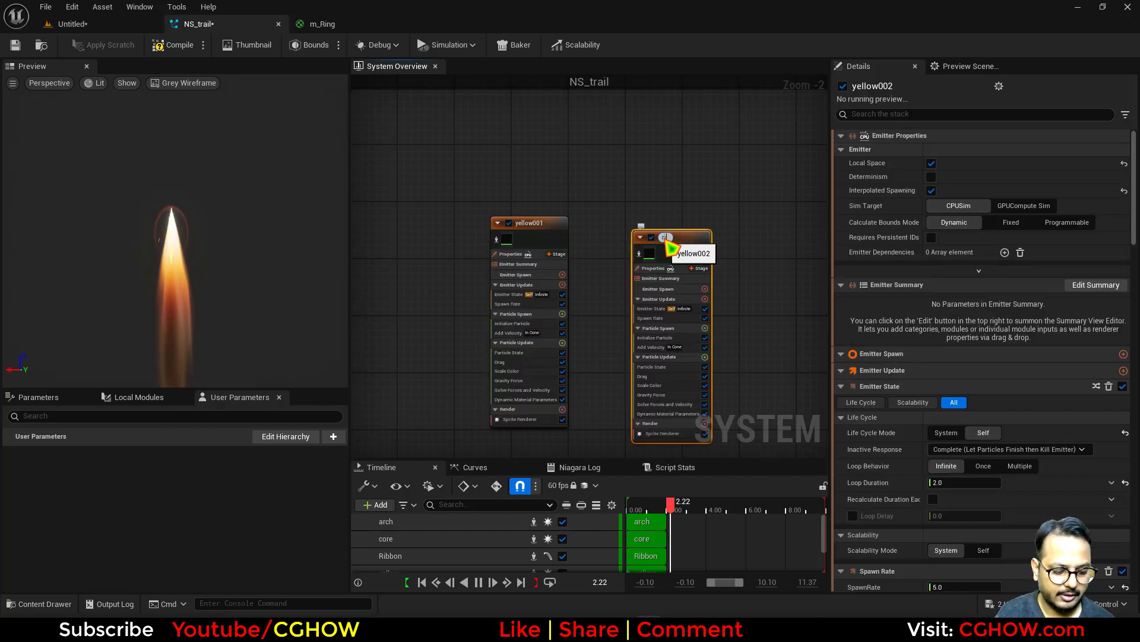
{"action": "type", "text": "rings"}
{"action": "key", "text": "Return"}
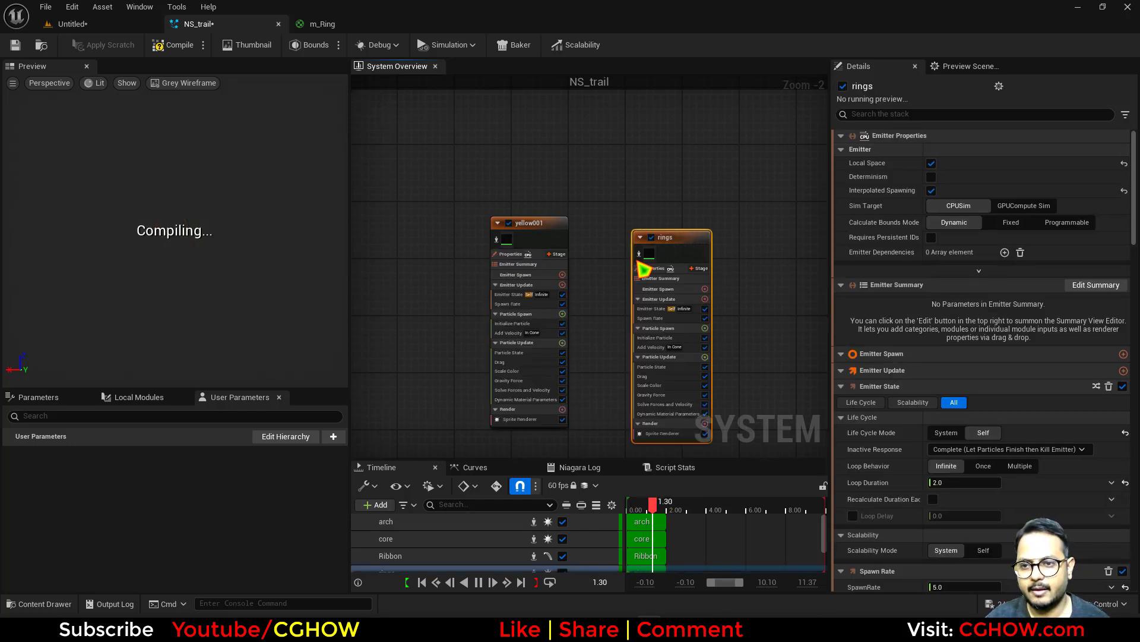
Set the rings emitter's Add Velocity mode to Linear with a Z velocity of about -6.05.
{"action": "left_click", "coordinate": [641, 256]}
{"action": "right_click_drag", "start_coordinate": [615, 268], "coordinate": [479, 203]}
{"action": "scroll", "coordinate": [527, 297], "scroll_direction": "up", "scroll_amount": 2}
{"action": "left_click", "coordinate": [518, 275]}
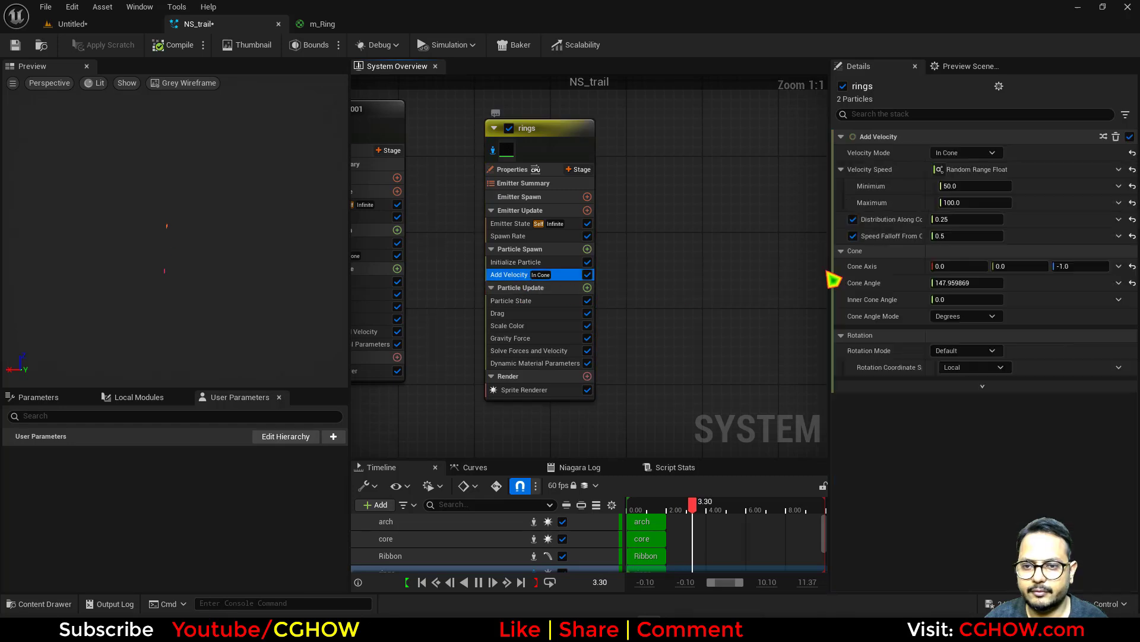
{"action": "left_click", "coordinate": [975, 155]}
{"action": "left_click", "coordinate": [951, 170]}
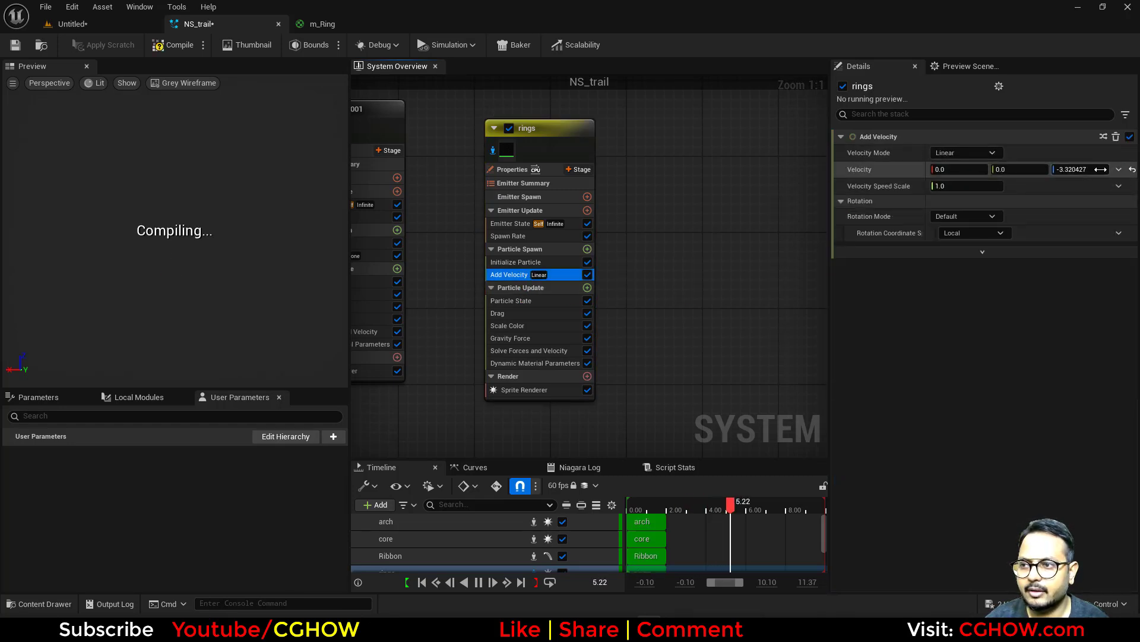
{"action": "left_click_drag", "start_coordinate": [1081, 169], "coordinate": [1071, 169]}
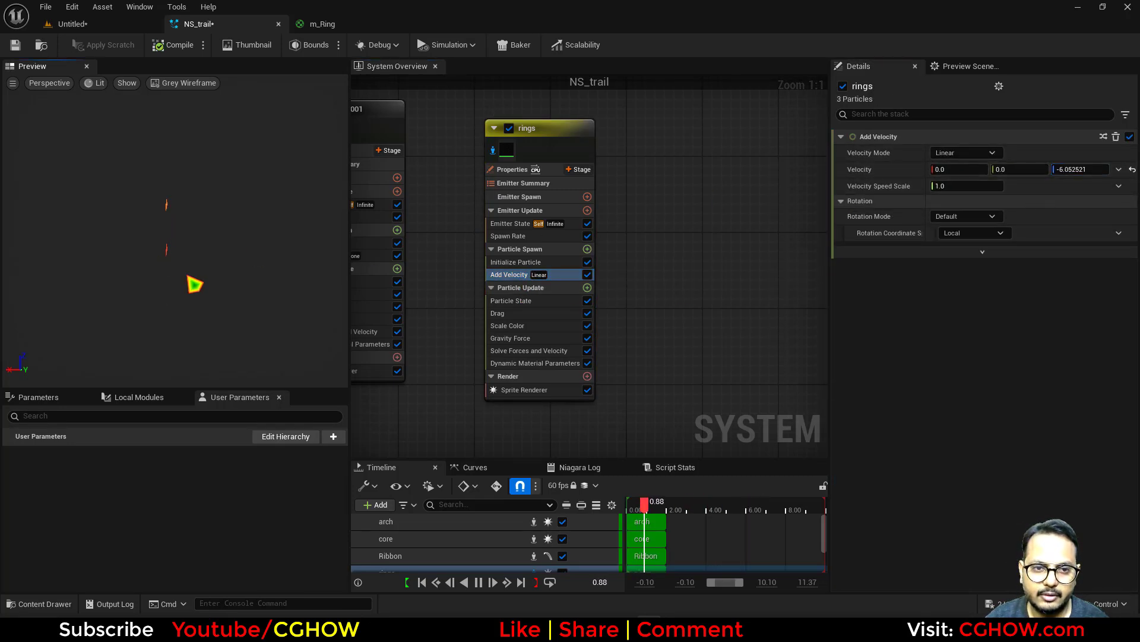
Replace the rings emitter's Sprite Renderer with a Mesh Renderer.
{"action": "left_click", "coordinate": [558, 392]}
{"action": "key", "text": "Delete"}
{"action": "left_click", "coordinate": [588, 376]}
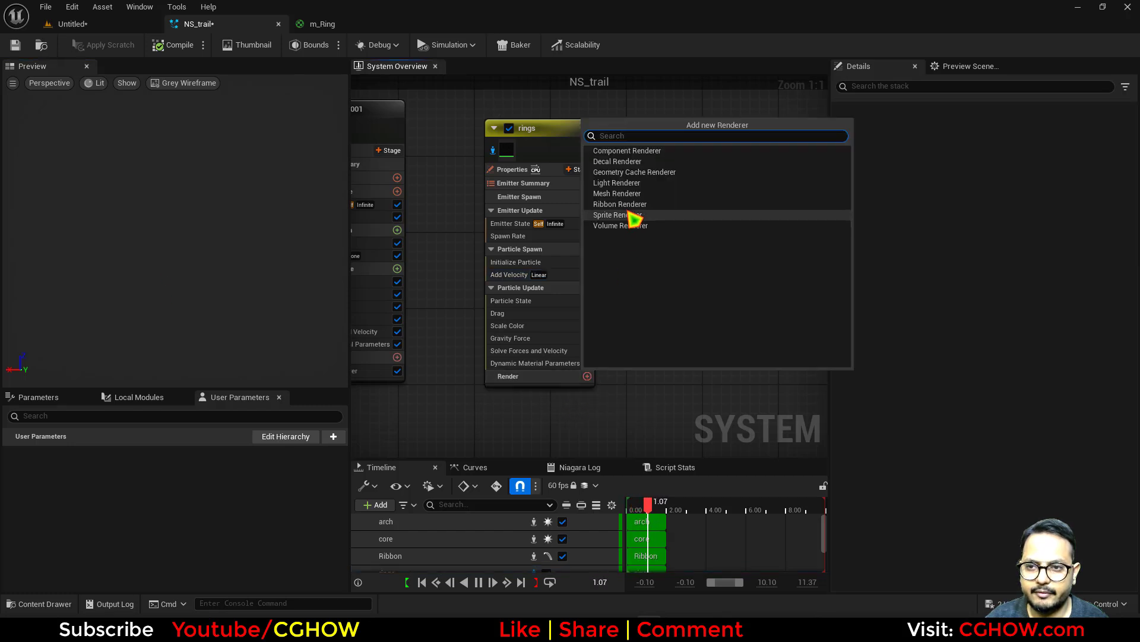
{"action": "left_click", "coordinate": [617, 193]}
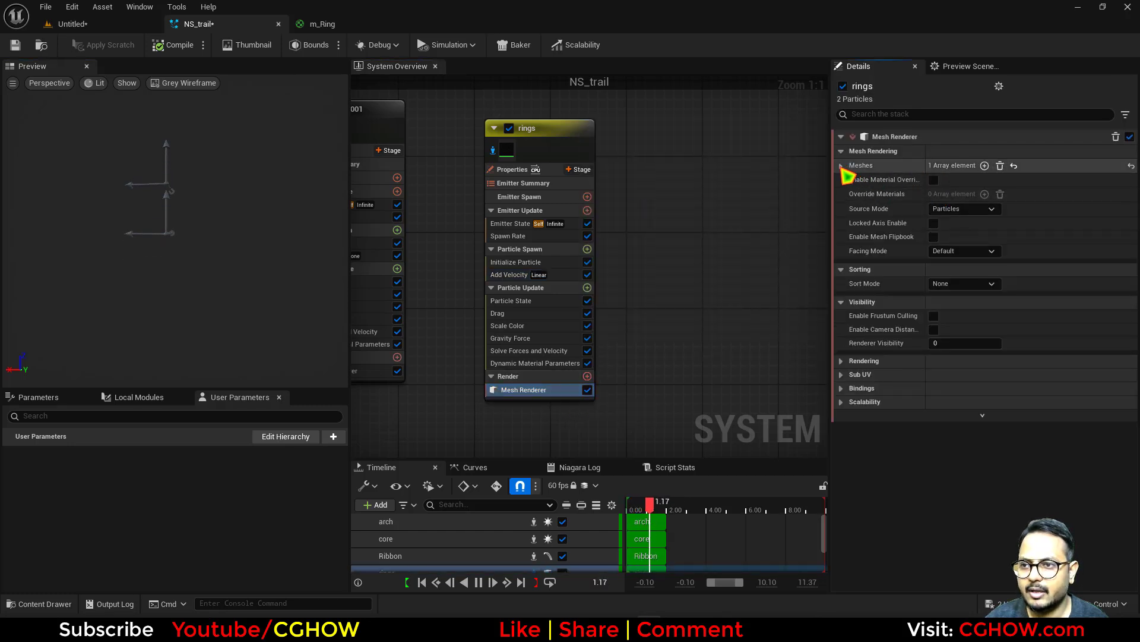
Search for sphere meshes and assign MaterialSphere as the Mesh Renderer's mesh.
{"action": "left_click", "coordinate": [985, 185]}
{"action": "type", "text": "s"}
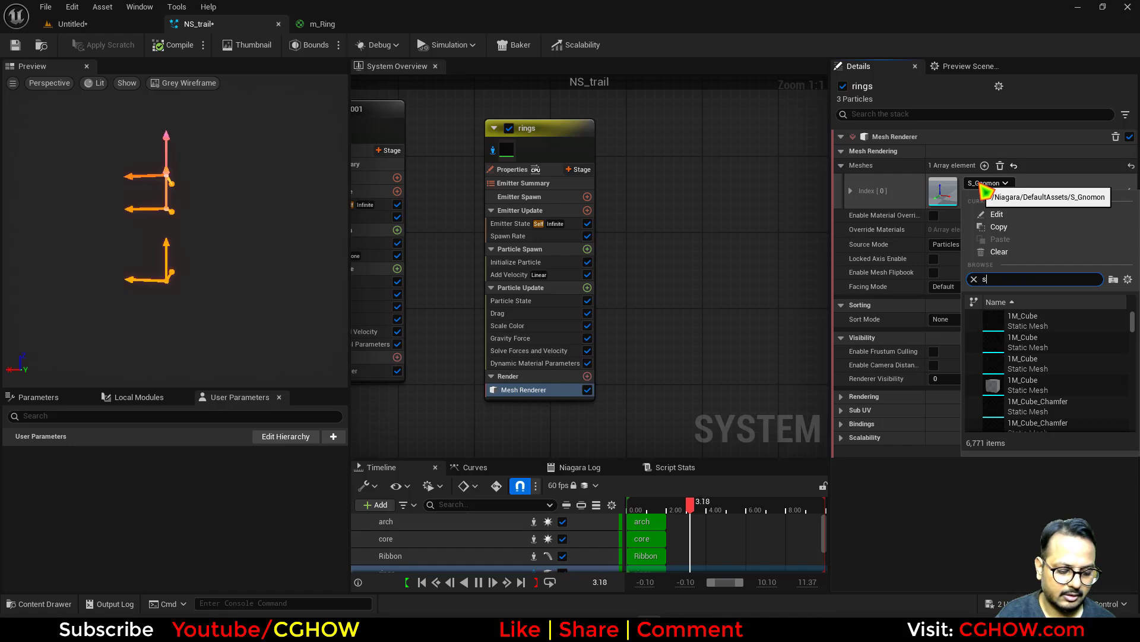
{"action": "type", "text": "phere"}
{"action": "scroll", "coordinate": [1078, 371], "scroll_direction": "down", "scroll_amount": 3}
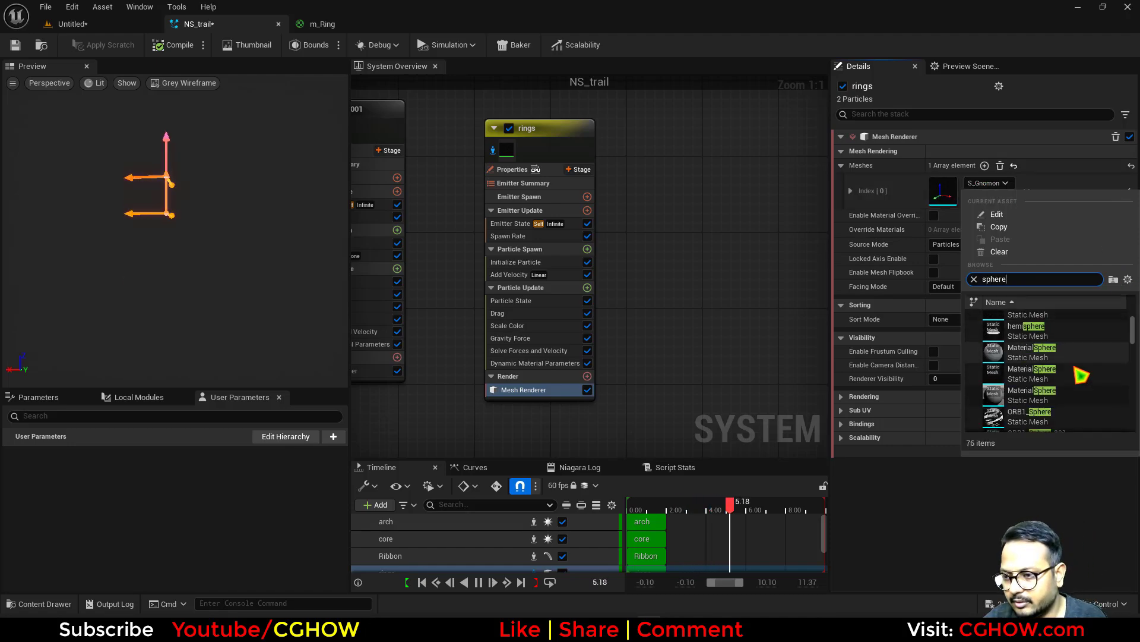
{"action": "left_click", "coordinate": [1034, 353]}
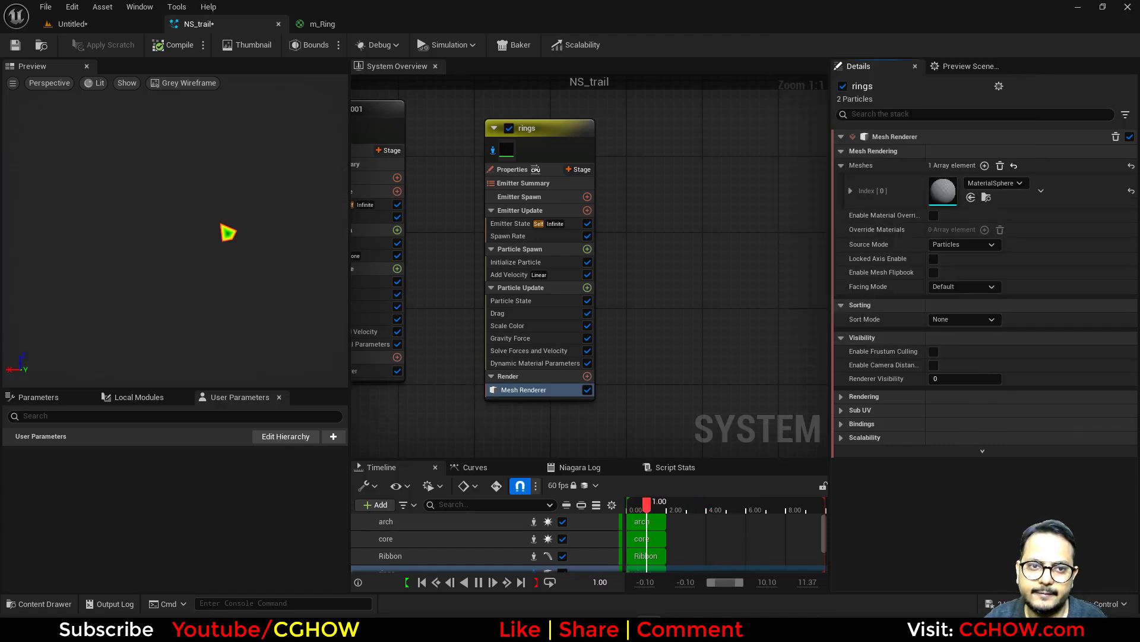
Set the rings emitter's Mesh Scale Mode to Uniform with a Mesh Uniform Scale of 0.2.
{"action": "left_click", "coordinate": [514, 262]}
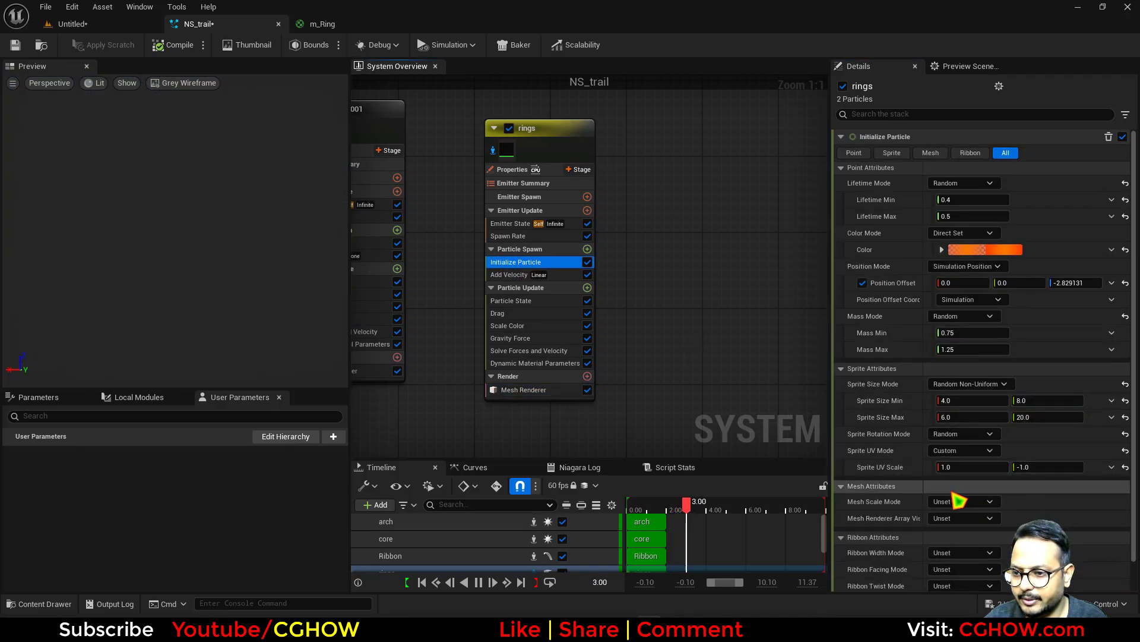
{"action": "left_click", "coordinate": [982, 539]}
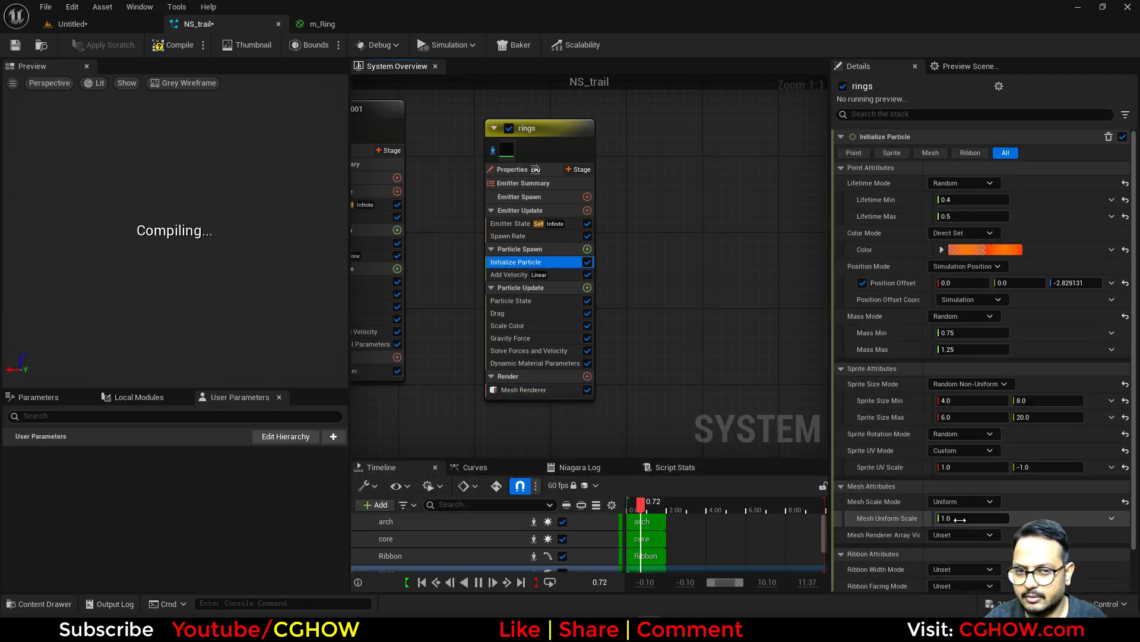
{"action": "type", "text": "0.2"}
{"action": "key", "text": "Return"}
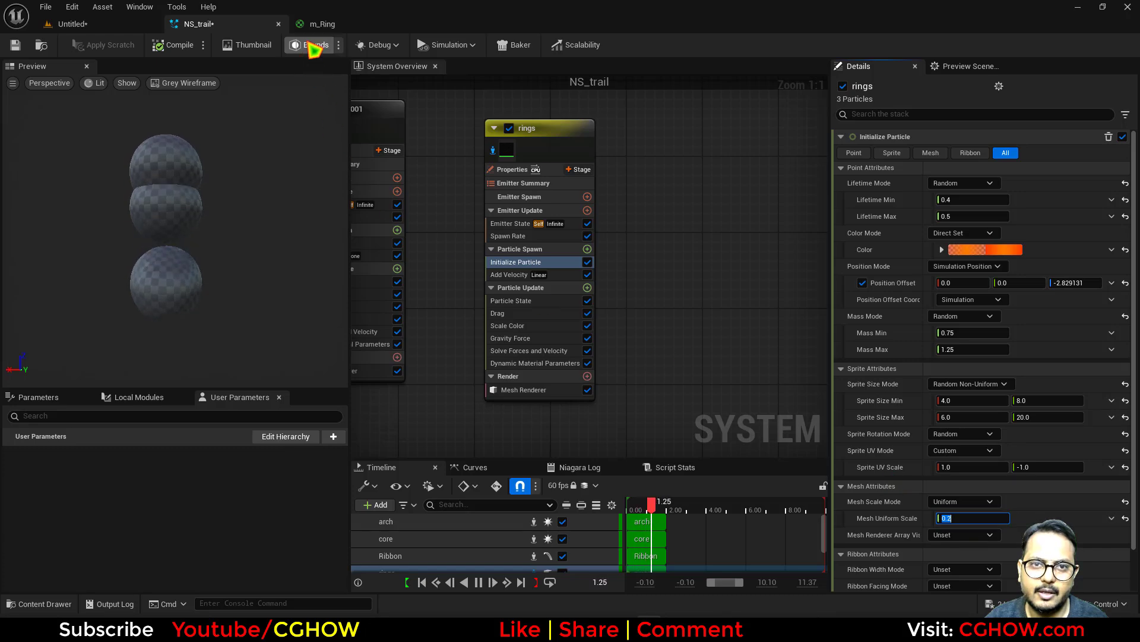
Enable material overrides on the rings Mesh Renderer and add m_Ring as the explicit override material.
{"action": "left_click", "coordinate": [321, 23]}
{"action": "left_click", "coordinate": [71, 25]}
{"action": "left_click", "coordinate": [208, 25]}
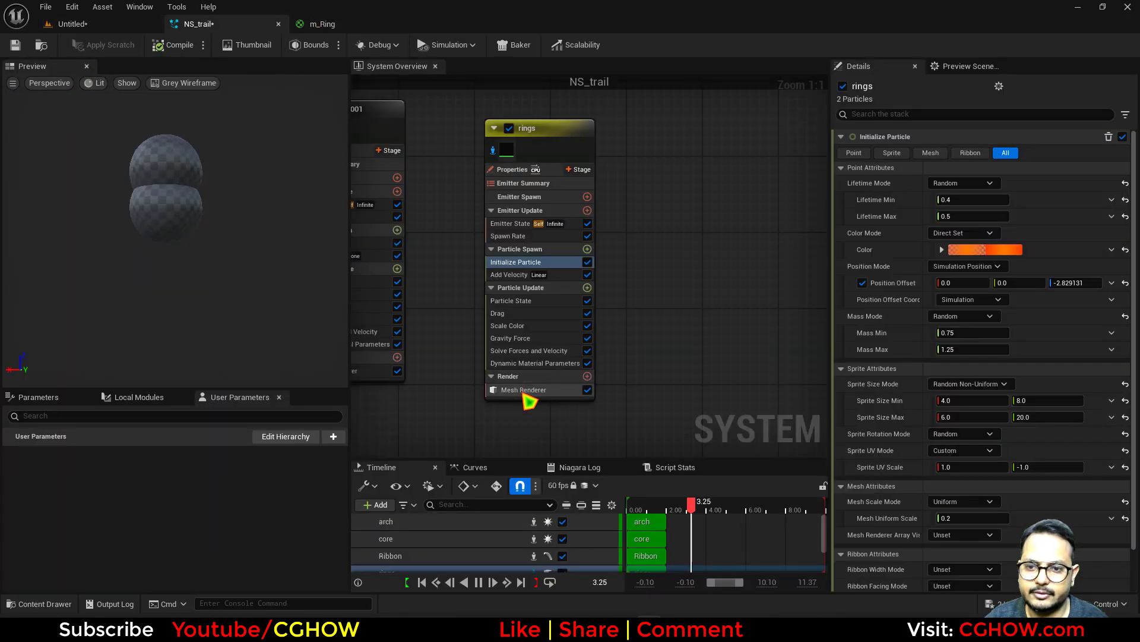
{"action": "left_click", "coordinate": [524, 390]}
{"action": "left_click", "coordinate": [934, 215]}
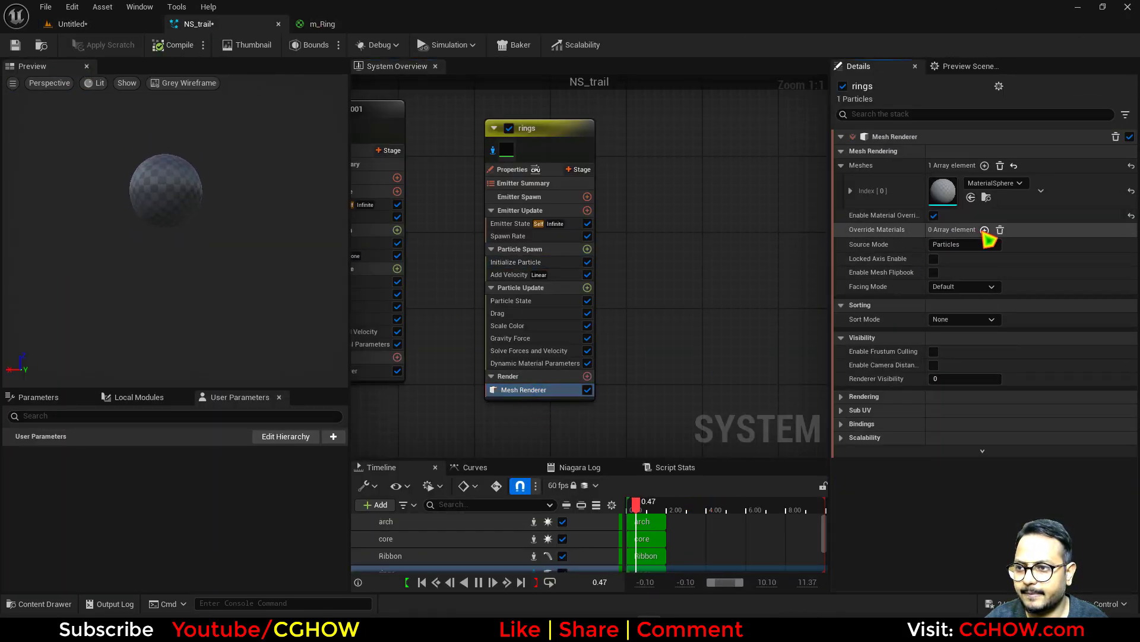
{"action": "left_click", "coordinate": [841, 229]}
{"action": "left_click", "coordinate": [851, 245]}
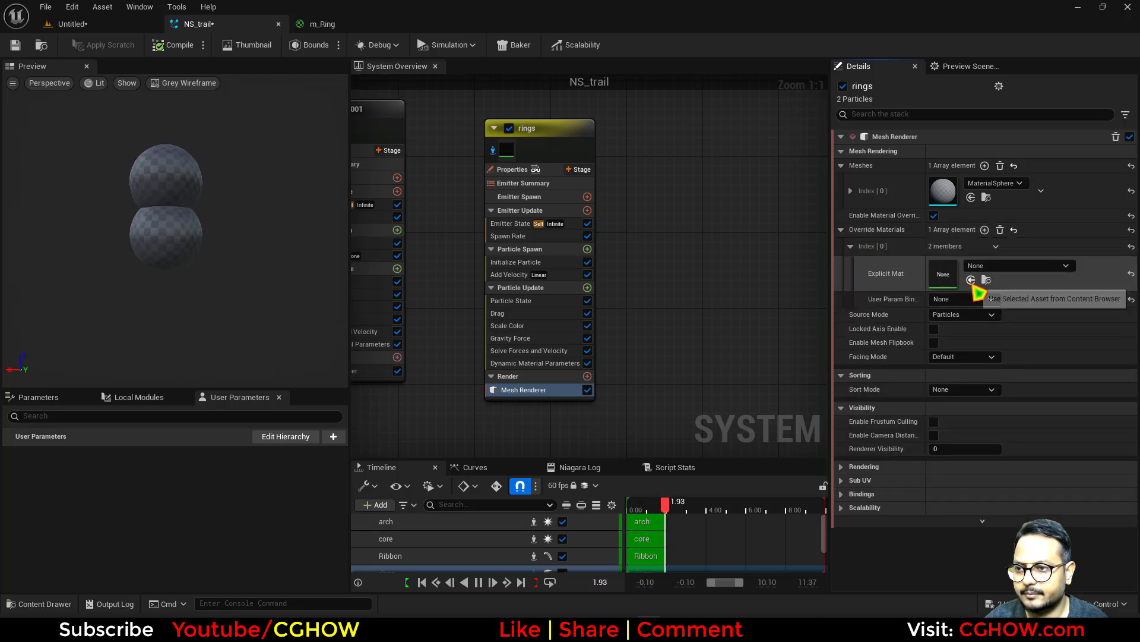
{"action": "left_click", "coordinate": [971, 280]}
Delete the rings emitter's Dynamic Material Parameters module and add a fresh one under Particle Update.
{"action": "left_click", "coordinate": [547, 363]}
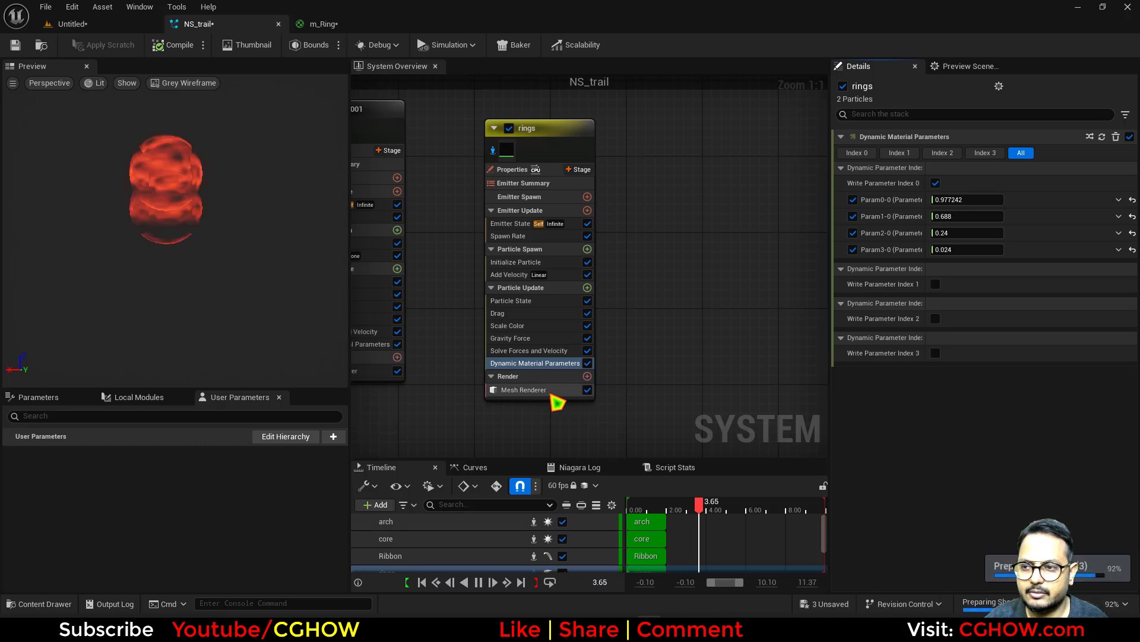
{"action": "left_click", "coordinate": [550, 390]}
{"action": "left_click", "coordinate": [527, 363]}
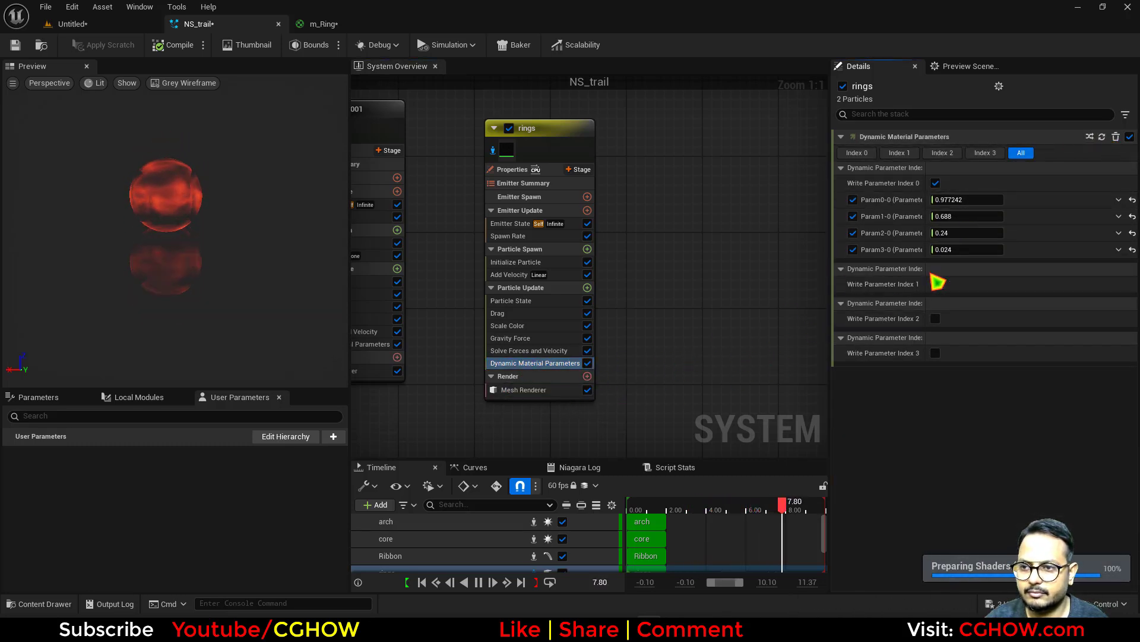
{"action": "key", "text": "Delete"}
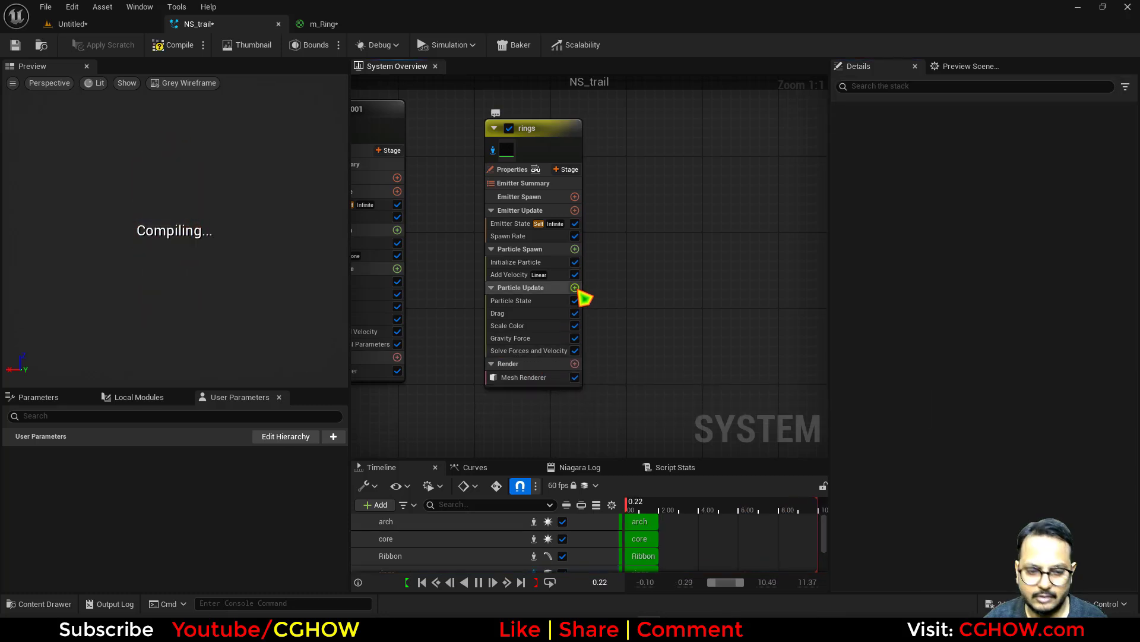
{"action": "left_click", "coordinate": [574, 287]}
{"action": "type", "text": "dynamic"}
{"action": "left_click", "coordinate": [438, 399]}
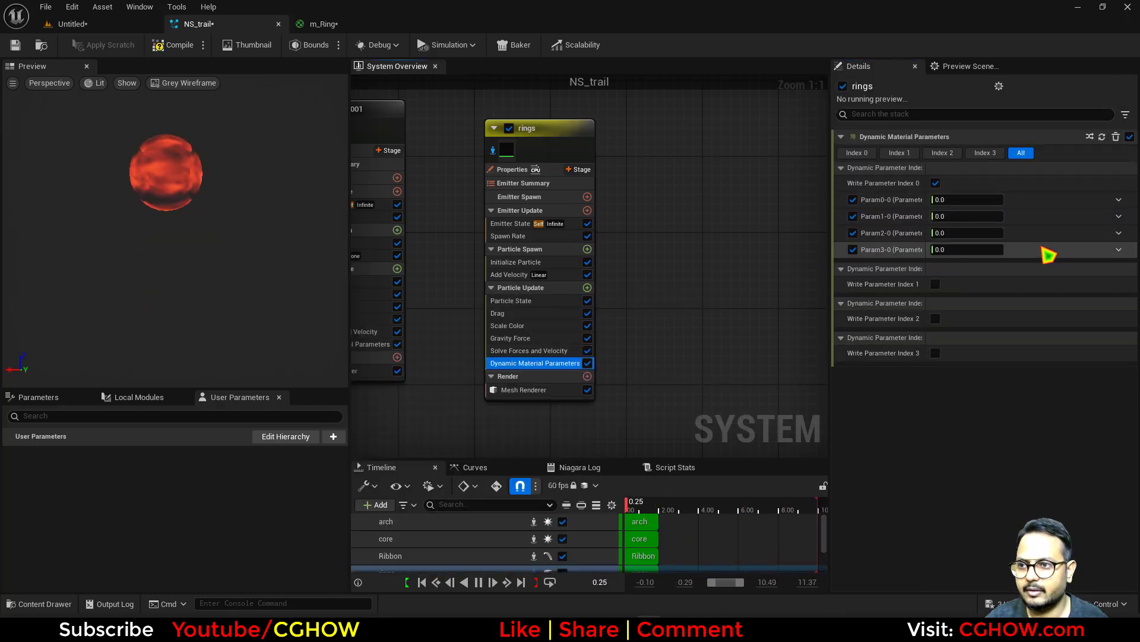
Set the Dynamic Parameter node's Parameter Index to 0 in the m_Ring material and save it.
{"action": "left_click", "coordinate": [323, 23]}
{"action": "left_click", "coordinate": [422, 417]}
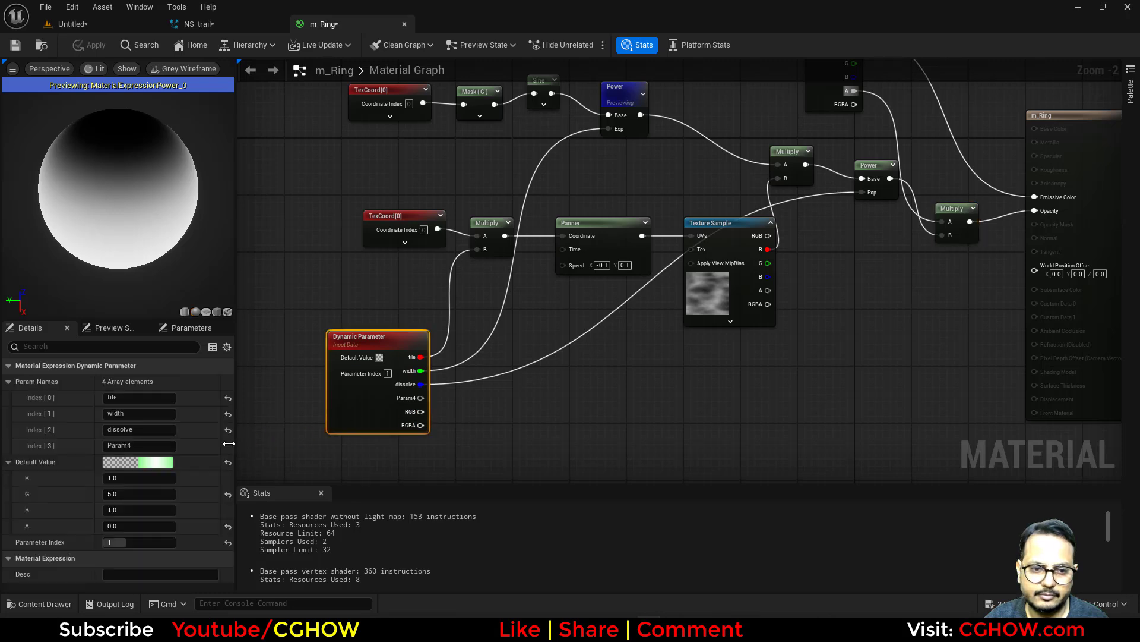
{"action": "left_click", "coordinate": [123, 542]}
{"action": "type", "text": "0"}
{"action": "key", "text": "Return"}
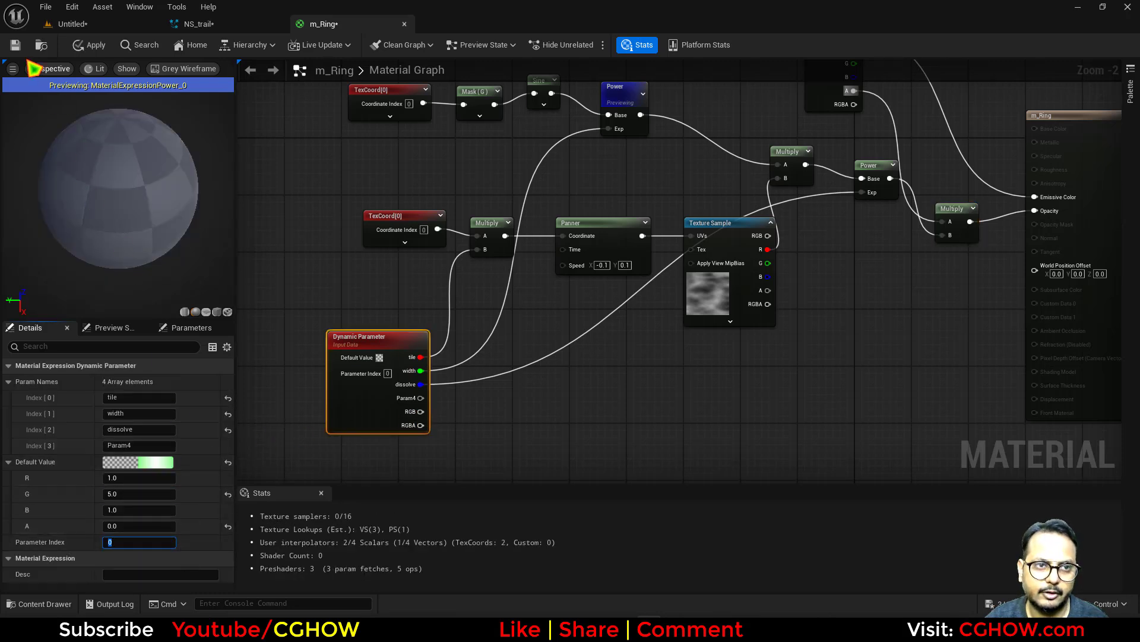
{"action": "left_click", "coordinate": [13, 45]}
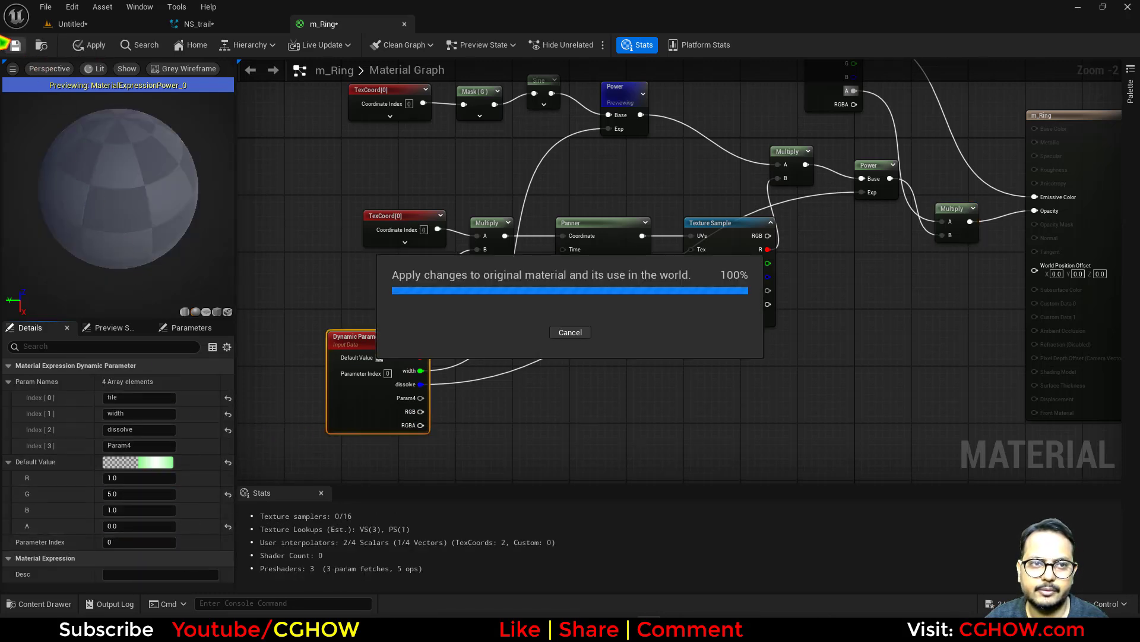
Refresh the parameter names in NS_trail's Dynamic Material Parameters module and set tile to 1, width to 5 and dissolve to 1.
{"action": "left_click", "coordinate": [247, 28]}
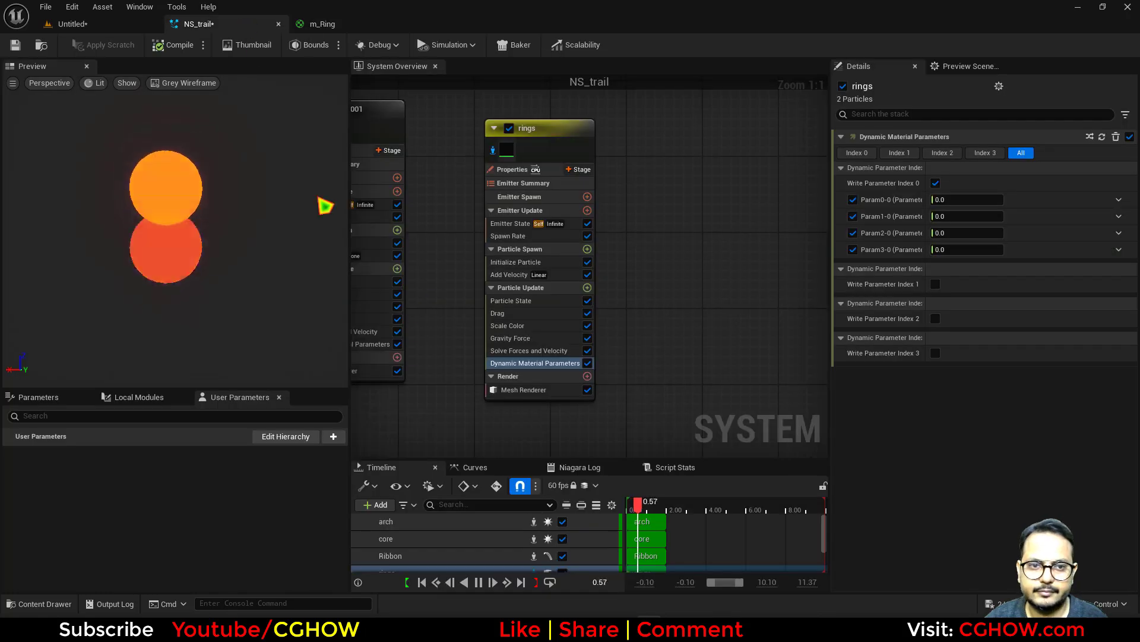
{"action": "left_click", "coordinate": [1102, 136]}
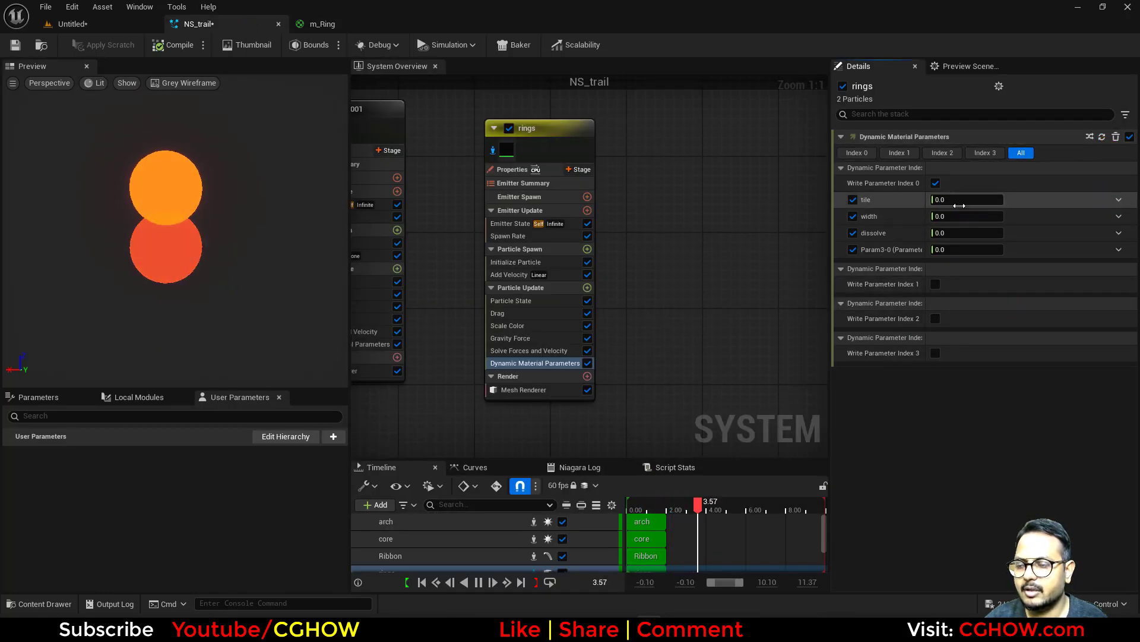
{"action": "left_click", "coordinate": [960, 203]}
{"action": "type", "text": "1"}
{"action": "key", "text": "Return"}
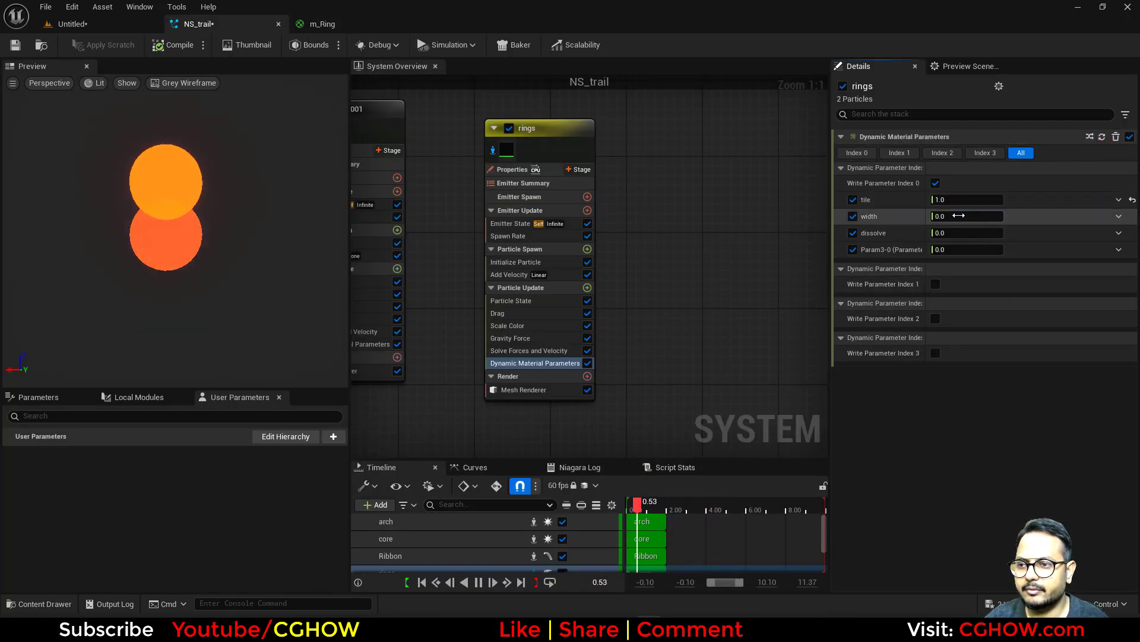
{"action": "left_click", "coordinate": [957, 216]}
{"action": "type", "text": "5"}
{"action": "key", "text": "Return"}
{"action": "left_click", "coordinate": [954, 233]}
{"action": "type", "text": "1"}
{"action": "key", "text": "Return"}
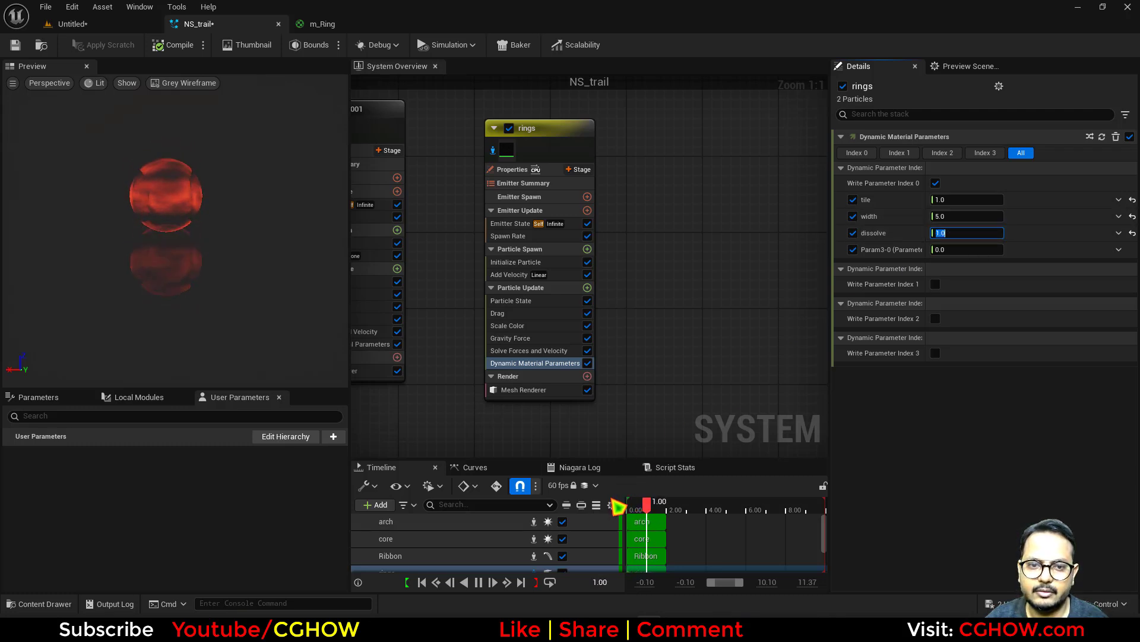
Hold the simulation at 1.35 s and assign the sm_sphere static mesh to the rings Mesh Renderer.
{"action": "left_click", "coordinate": [653, 508]}
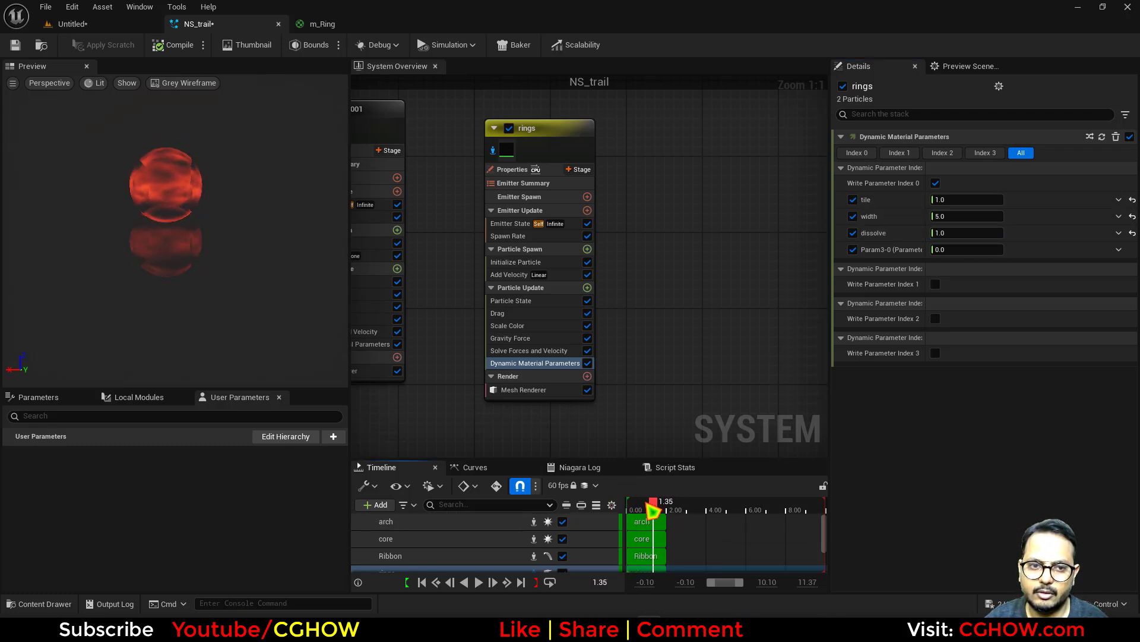
{"action": "left_click", "coordinate": [523, 390]}
{"action": "left_click", "coordinate": [1004, 183]}
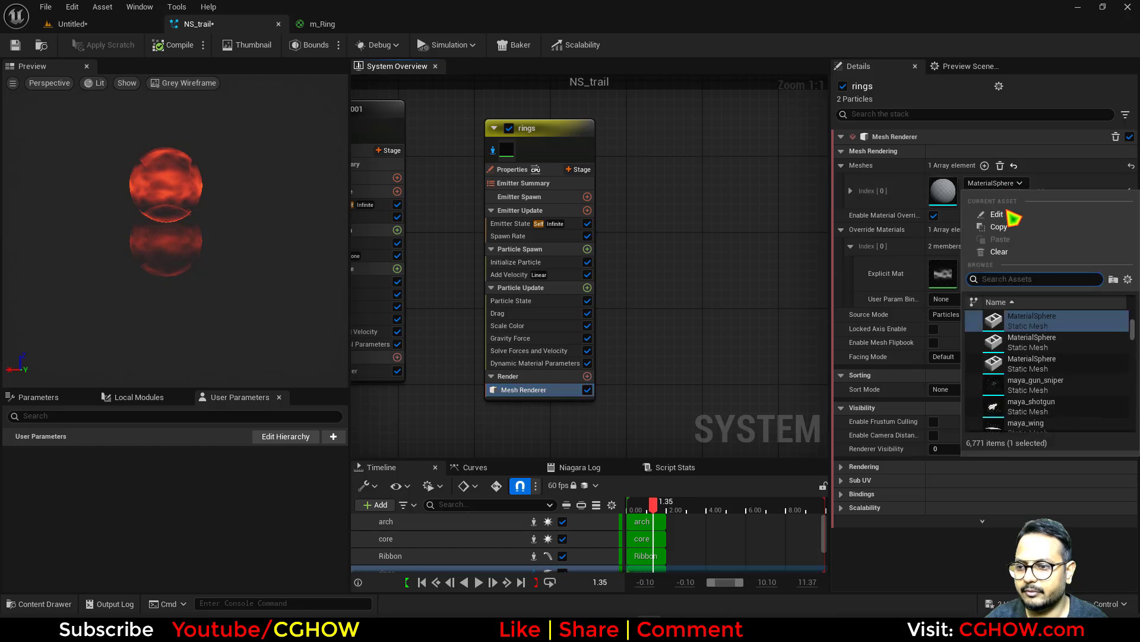
{"action": "left_click", "coordinate": [1054, 367]}
{"action": "left_click", "coordinate": [1004, 184]}
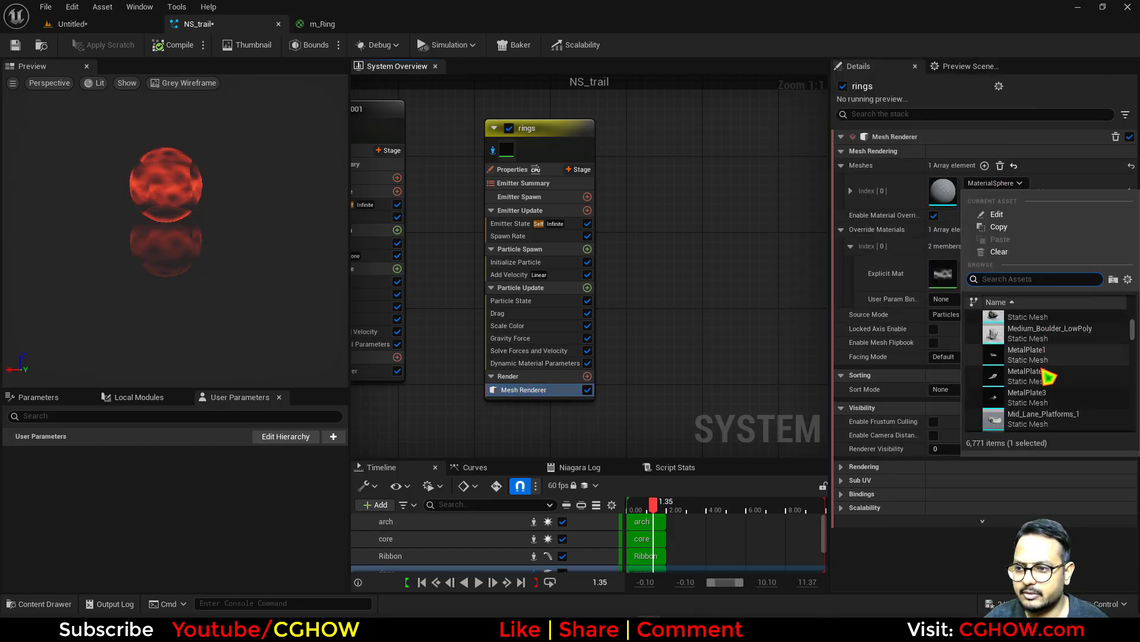
{"action": "scroll", "coordinate": [1046, 368], "scroll_direction": "down", "scroll_amount": 5}
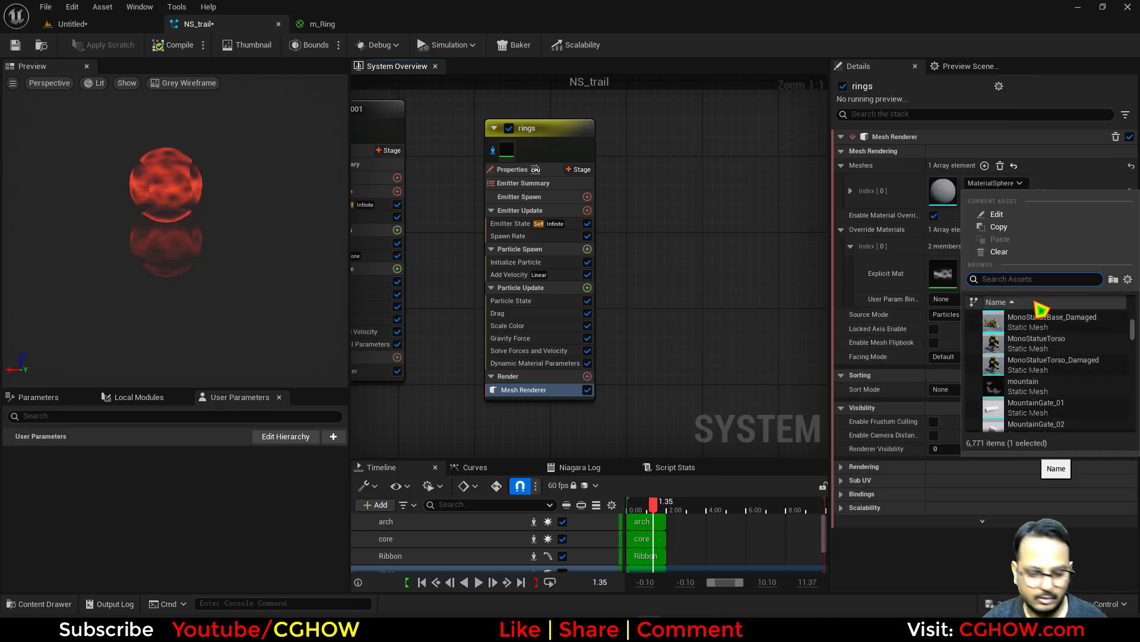
{"action": "type", "text": "sphere"}
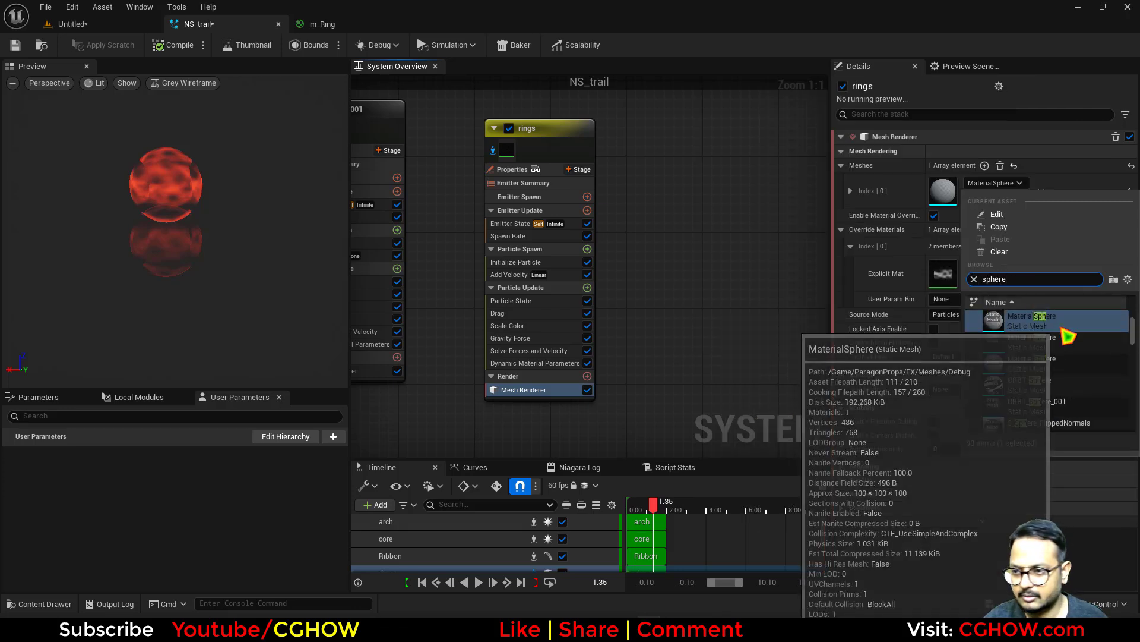
{"action": "scroll", "coordinate": [1081, 374], "scroll_direction": "down", "scroll_amount": 3}
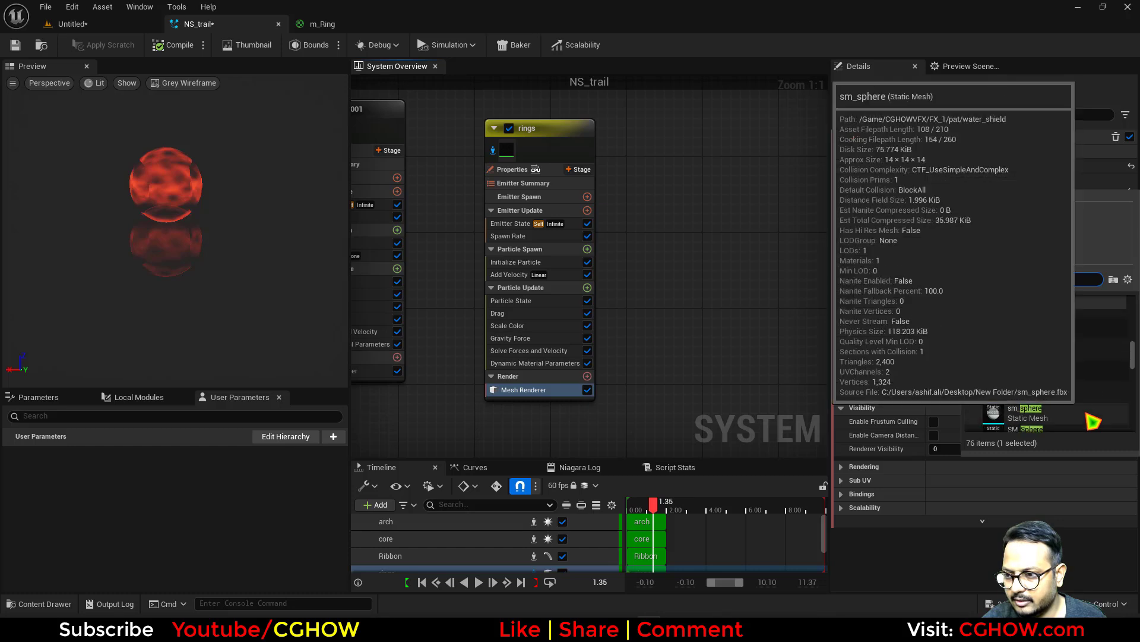
{"action": "left_click", "coordinate": [1048, 413]}
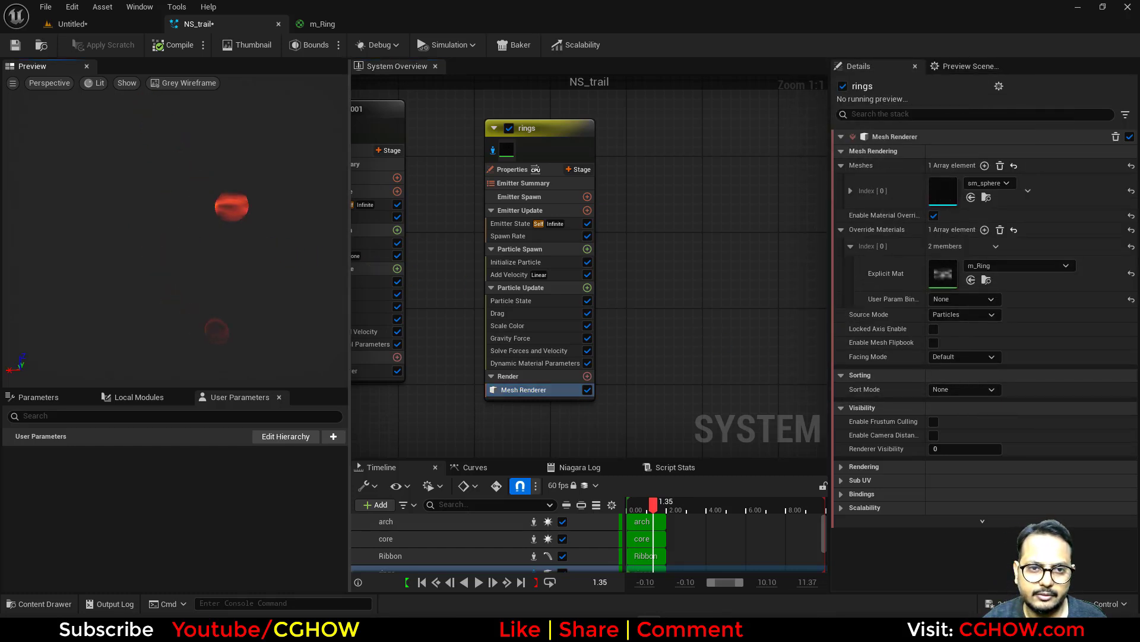
Set the rings emitter's Mesh Uniform Scale to 1 and its dynamic material parameters to tile 2, width about 181.4 and dissolve about 1.85.
{"action": "left_click", "coordinate": [515, 263]}
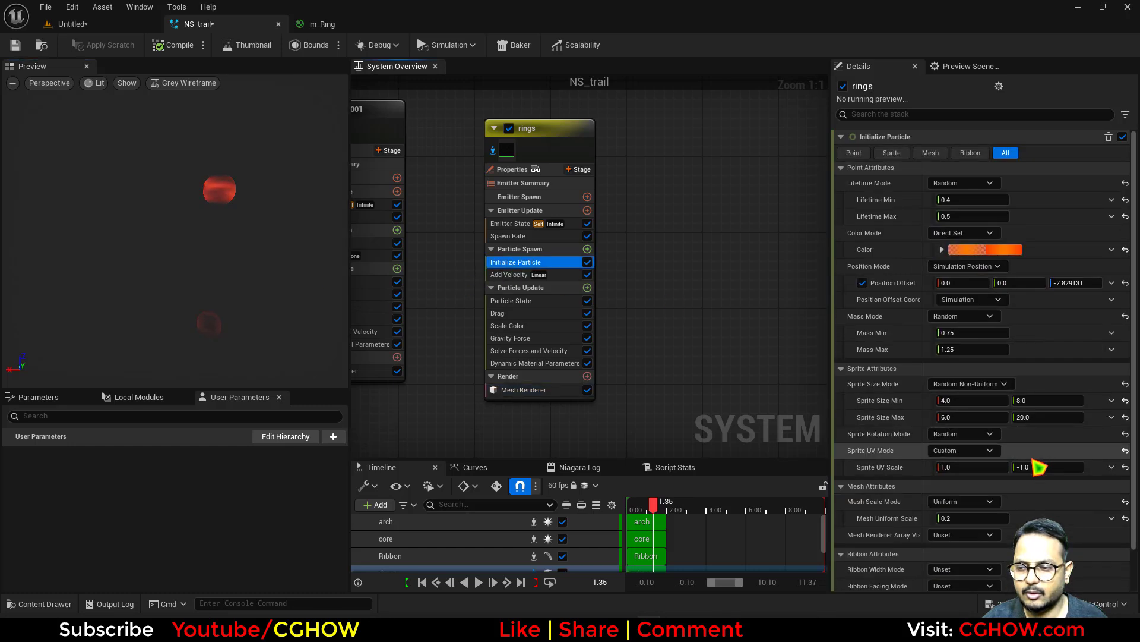
{"action": "left_click", "coordinate": [966, 518]}
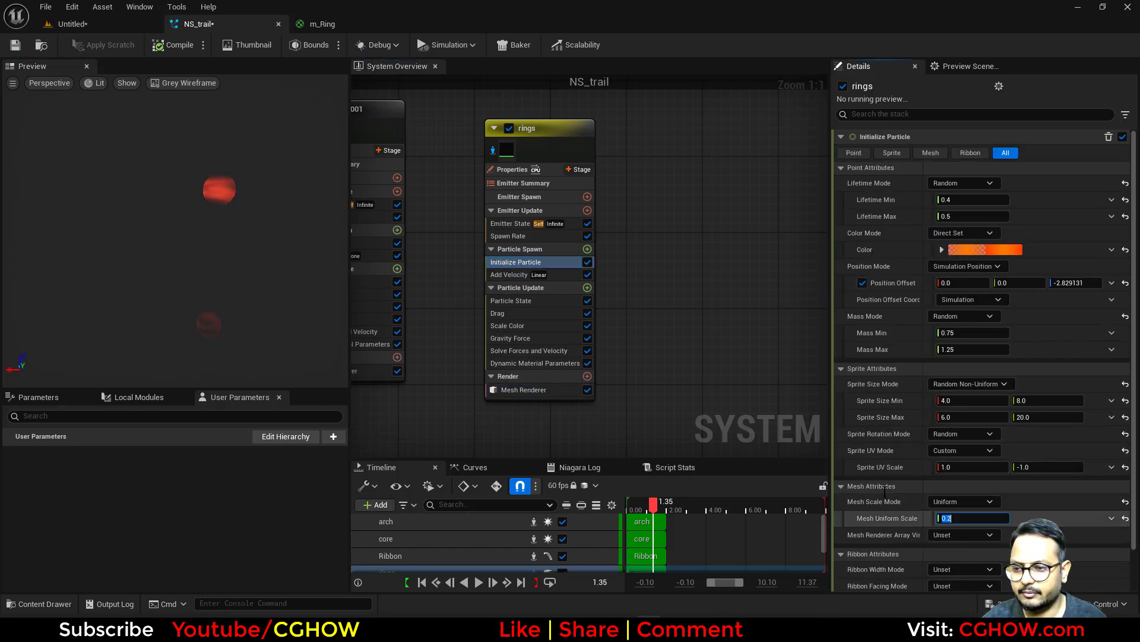
{"action": "left_click", "coordinate": [534, 363]}
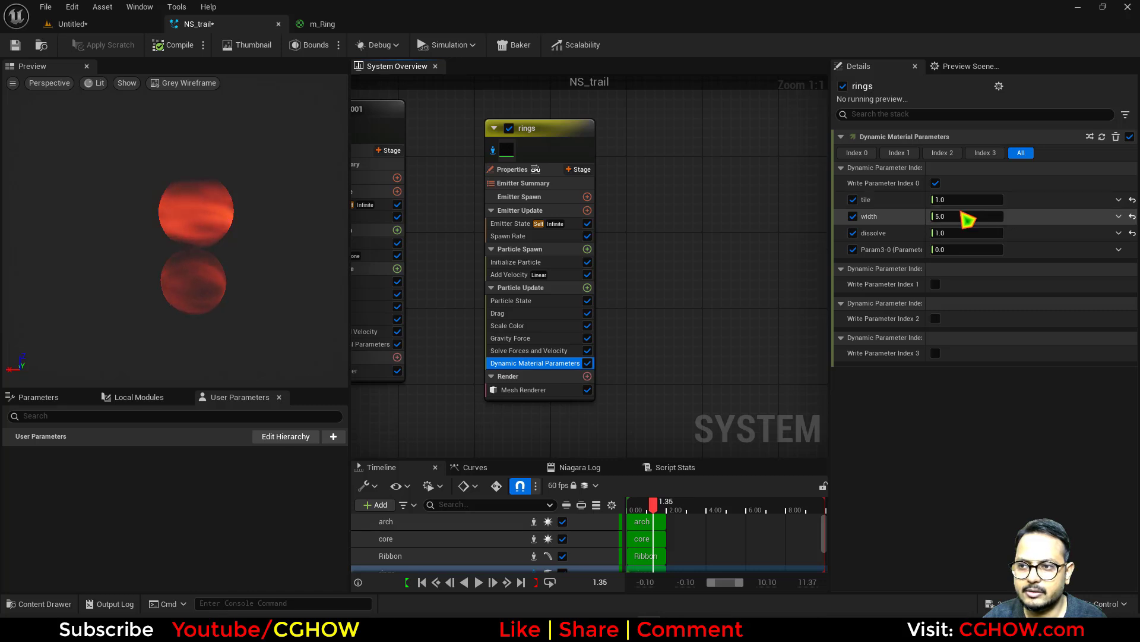
{"action": "left_click_drag", "start_coordinate": [967, 216], "coordinate": [986, 216]}
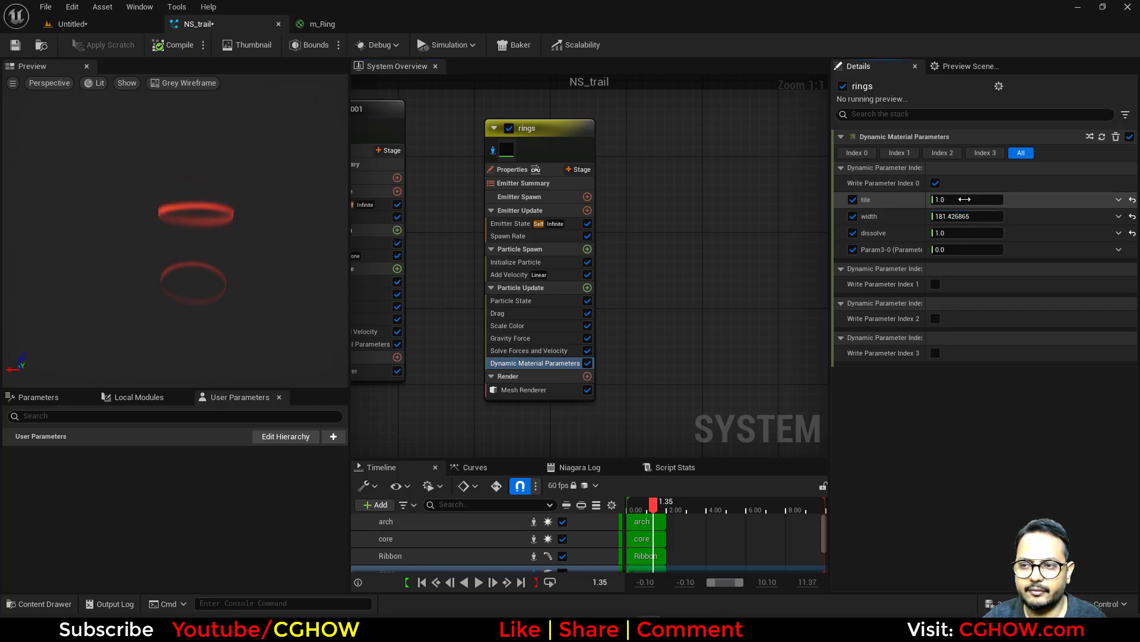
{"action": "type", "text": "2"}
{"action": "key", "text": "Return"}
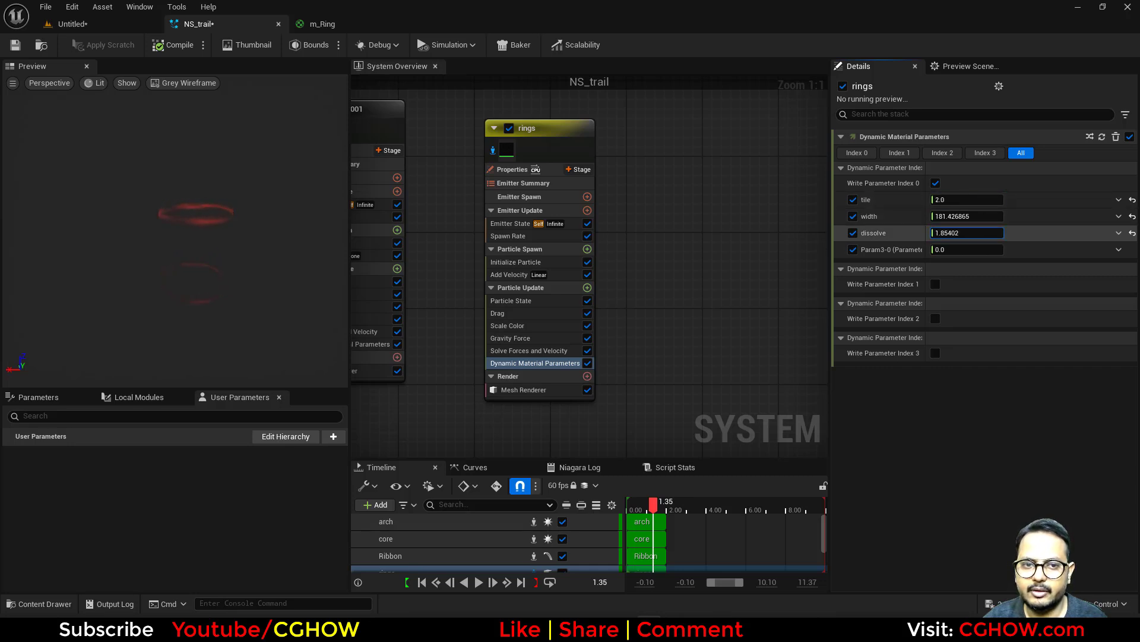
Set the rings' Initialize Particle color to red 1, green 0.04, blue 0 and alpha 5.
{"action": "left_click", "coordinate": [516, 262]}
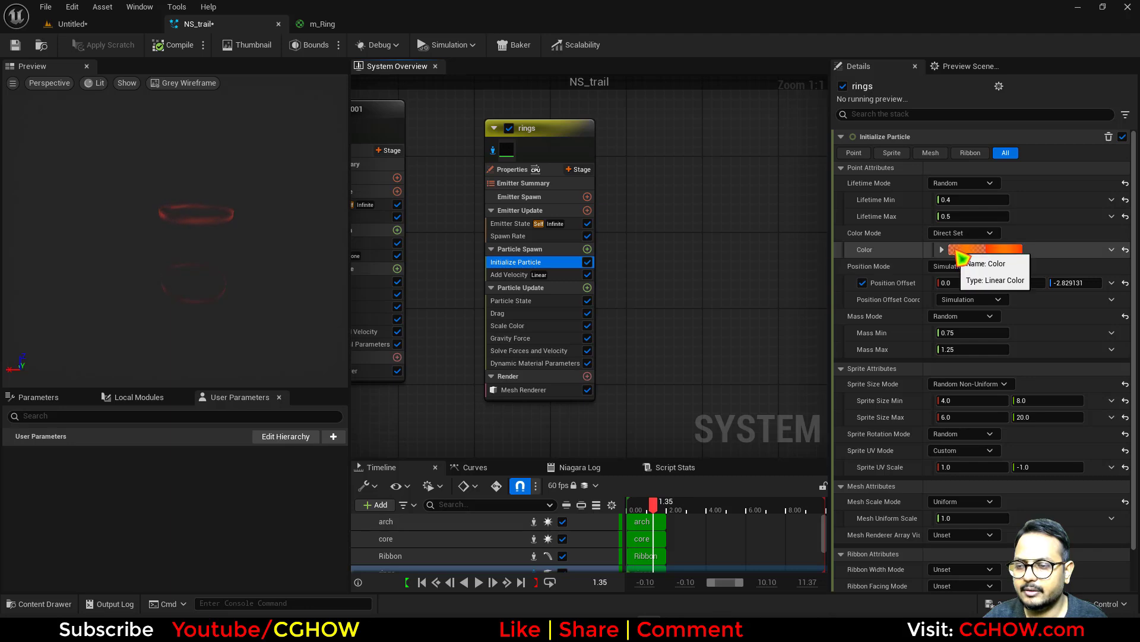
{"action": "left_click", "coordinate": [942, 249]}
{"action": "left_click", "coordinate": [983, 304]}
{"action": "type", "text": "5"}
{"action": "key", "text": "Return"}
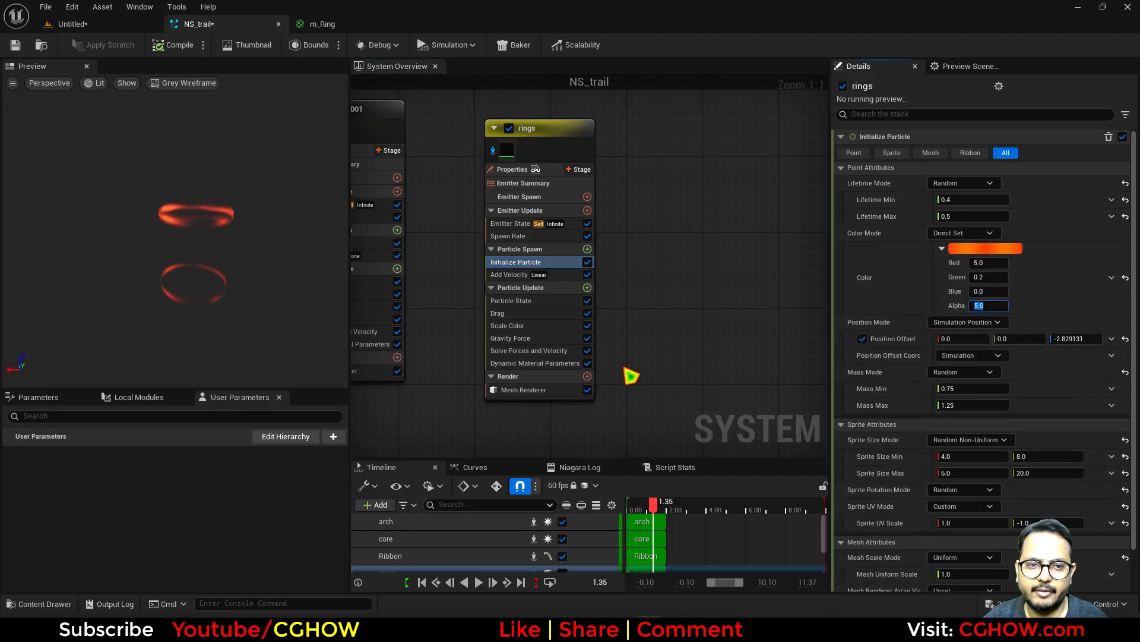
{"action": "left_click", "coordinate": [1007, 249]}
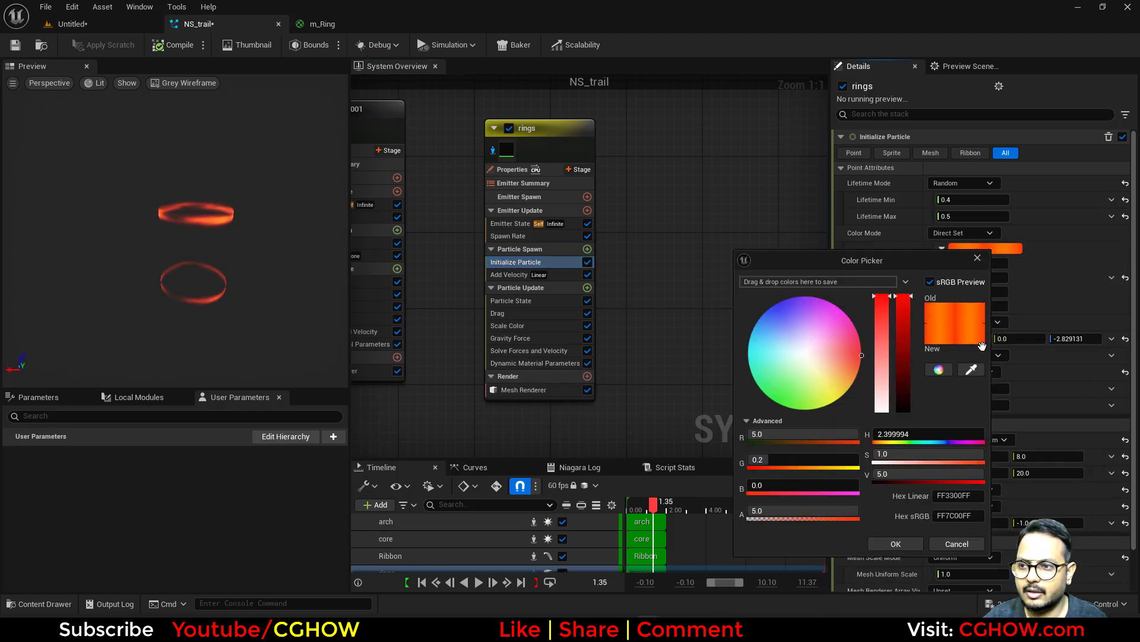
{"action": "left_click", "coordinate": [902, 475]}
{"action": "left_click", "coordinate": [915, 545]}
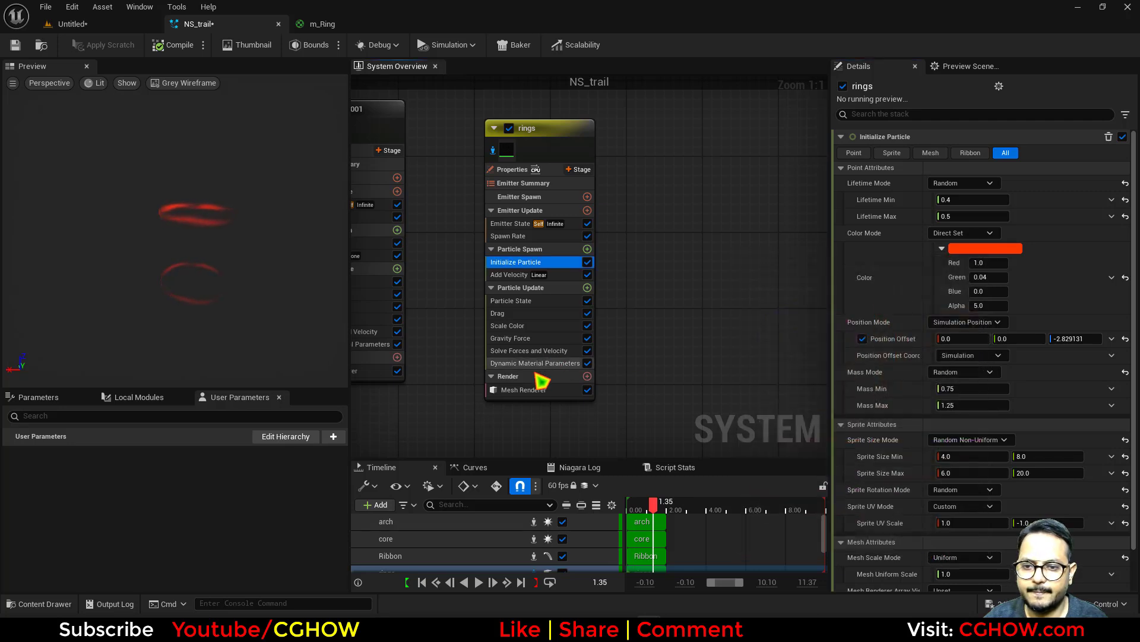
Resume the simulation and turn off isolation of the rings emitter to preview the whole effect.
{"action": "left_click", "coordinate": [523, 390]}
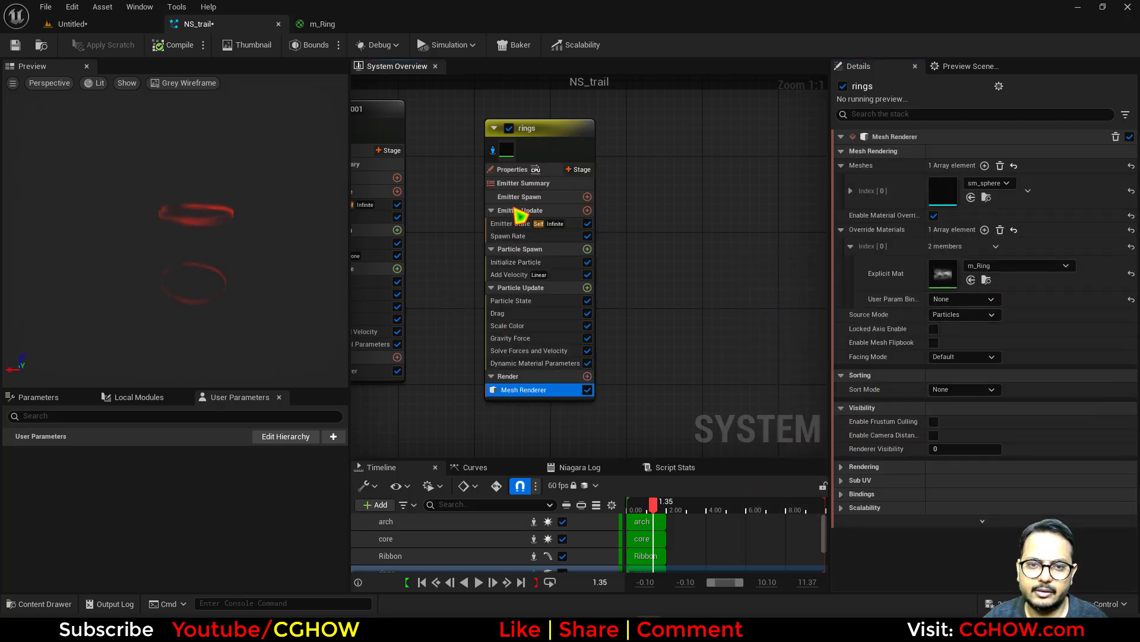
{"action": "left_click", "coordinate": [478, 582]}
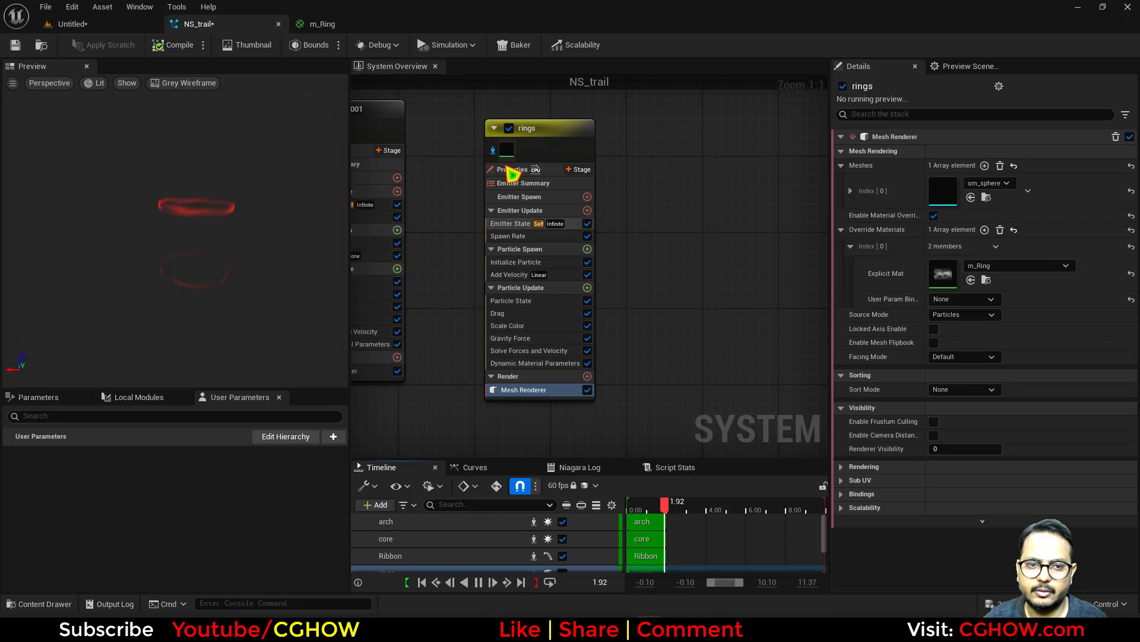
{"action": "left_click", "coordinate": [494, 151]}
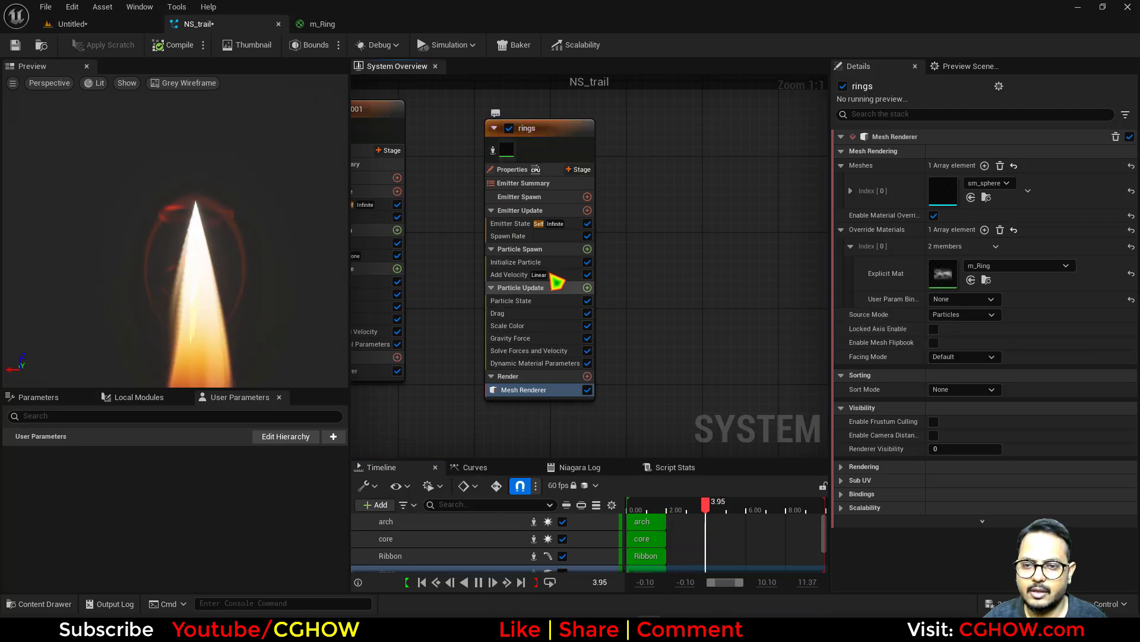
Add a Scale Mesh Size module under the rings' Particle Update and drive its Scale Factor with Vector from Float using Float from Curve.
{"action": "left_click", "coordinate": [588, 288]}
{"action": "type", "text": "sca"}
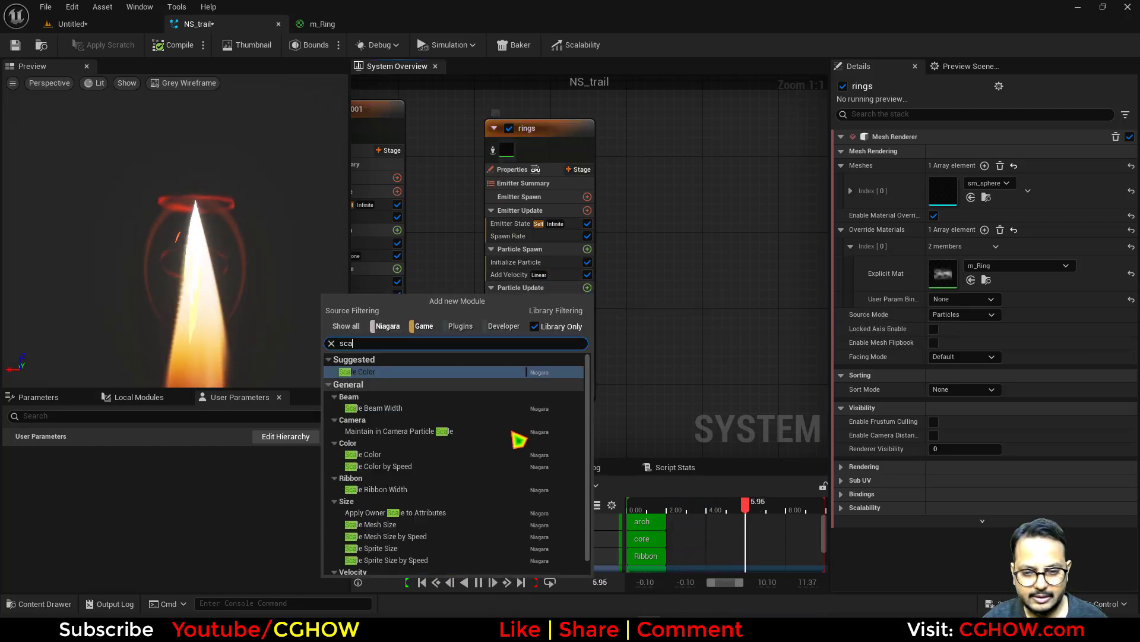
{"action": "left_click", "coordinate": [380, 525]}
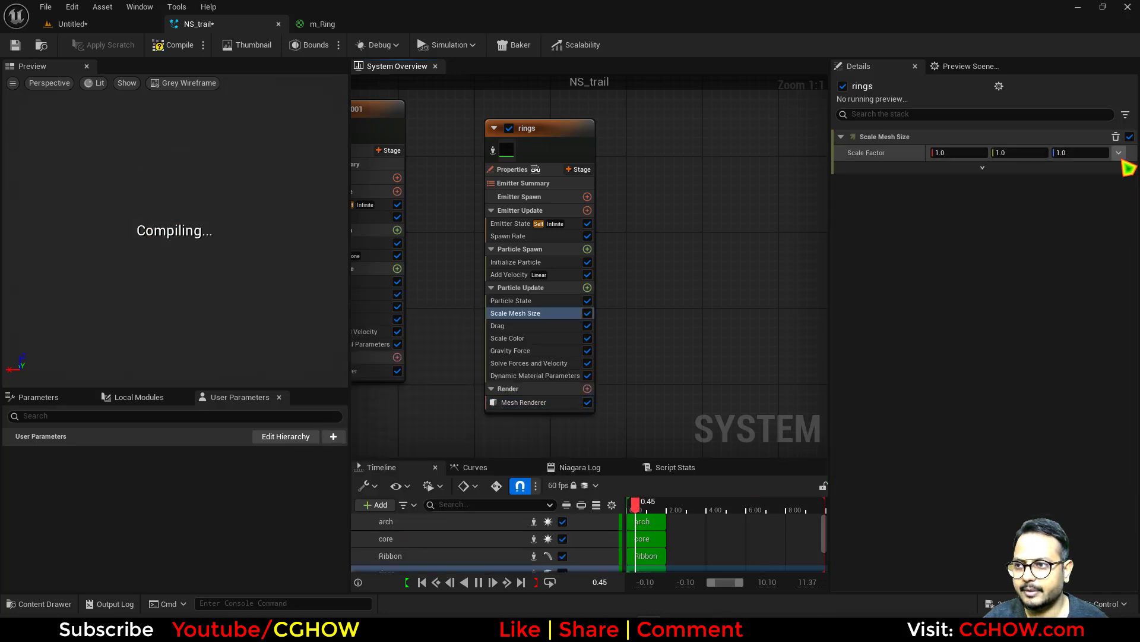
{"action": "left_click", "coordinate": [1120, 153]}
{"action": "type", "text": "flo"}
{"action": "left_click", "coordinate": [894, 241]}
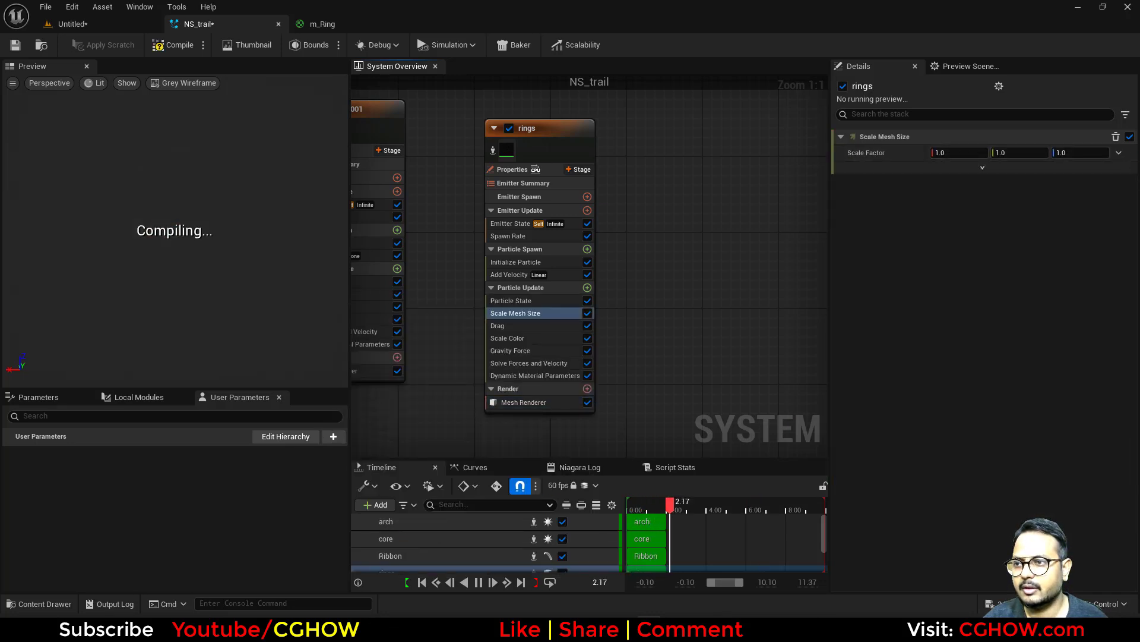
{"action": "left_click", "coordinate": [1119, 169]}
{"action": "left_click", "coordinate": [933, 268]}
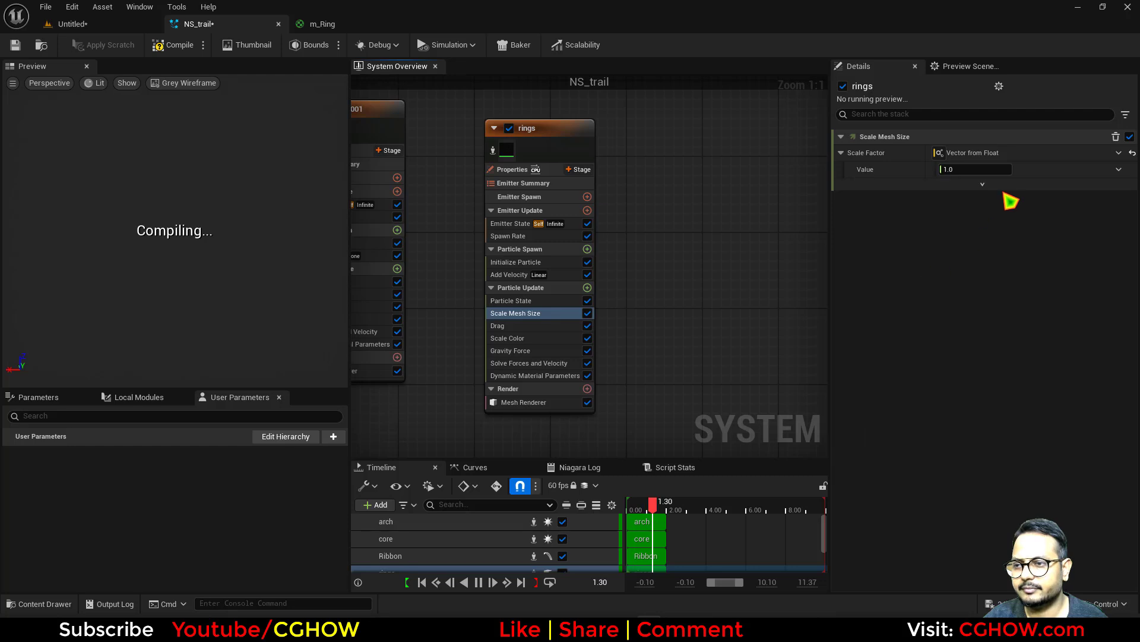
Apply the linear ramp-up template to the Scale Mesh Size curve and smooth its keys with cubic auto interpolation.
{"action": "left_click", "coordinate": [1051, 203]}
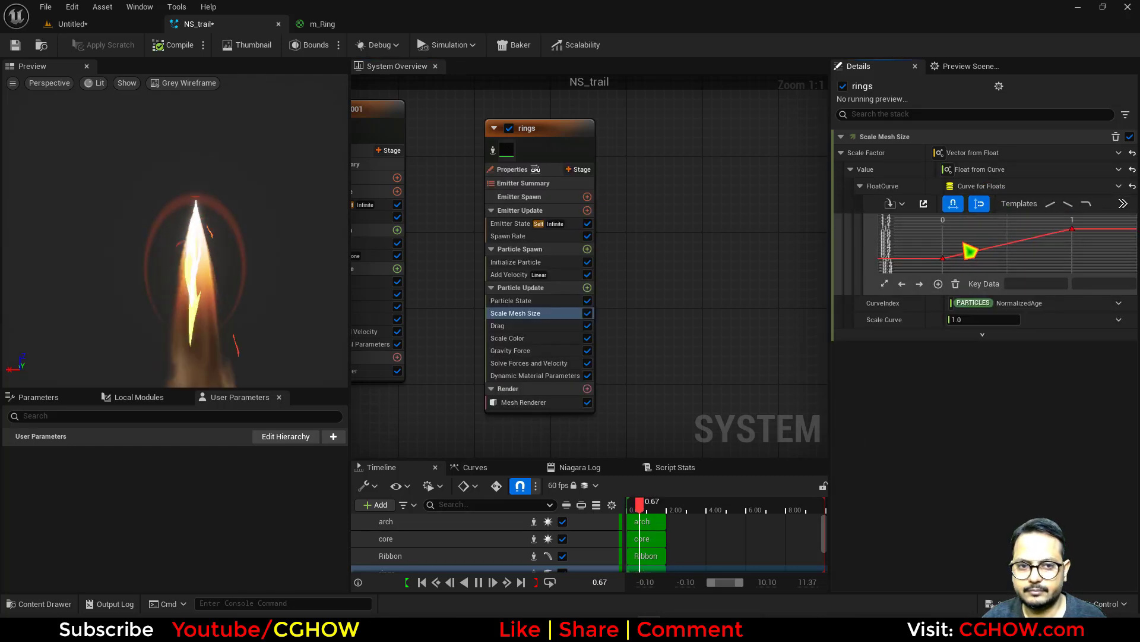
{"action": "left_click_drag", "start_coordinate": [964, 274], "coordinate": [980, 263]}
{"action": "key", "text": "ctrl+a"}
{"action": "key", "text": "1"}
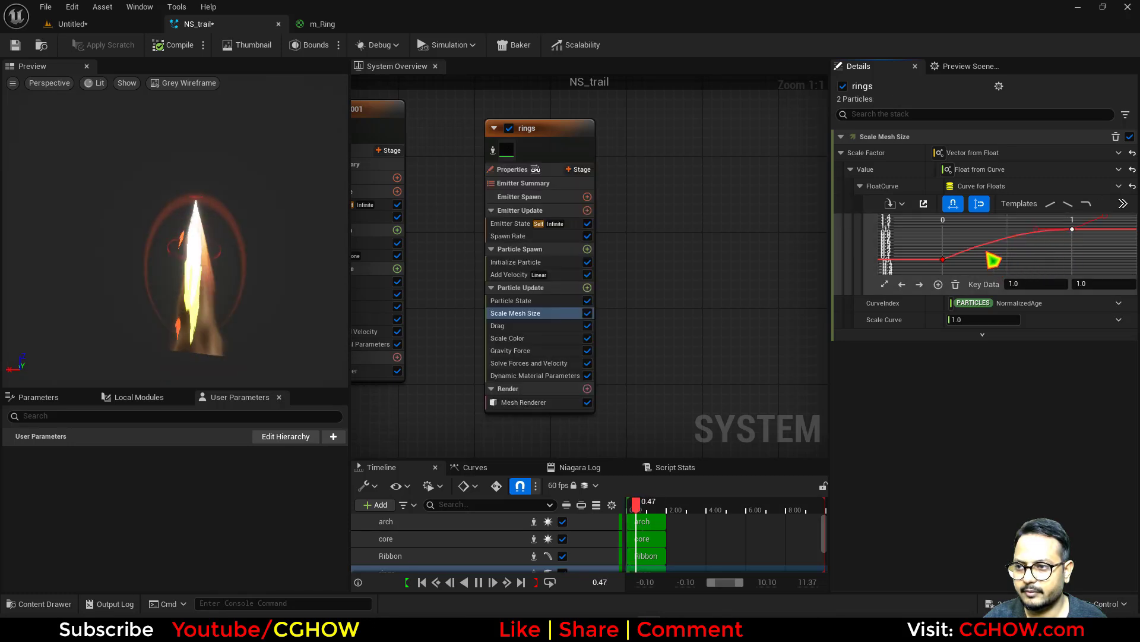
Set the rings' particle lifetime to a minimum of 0.8 and a maximum of 1.
{"action": "left_click", "coordinate": [520, 263]}
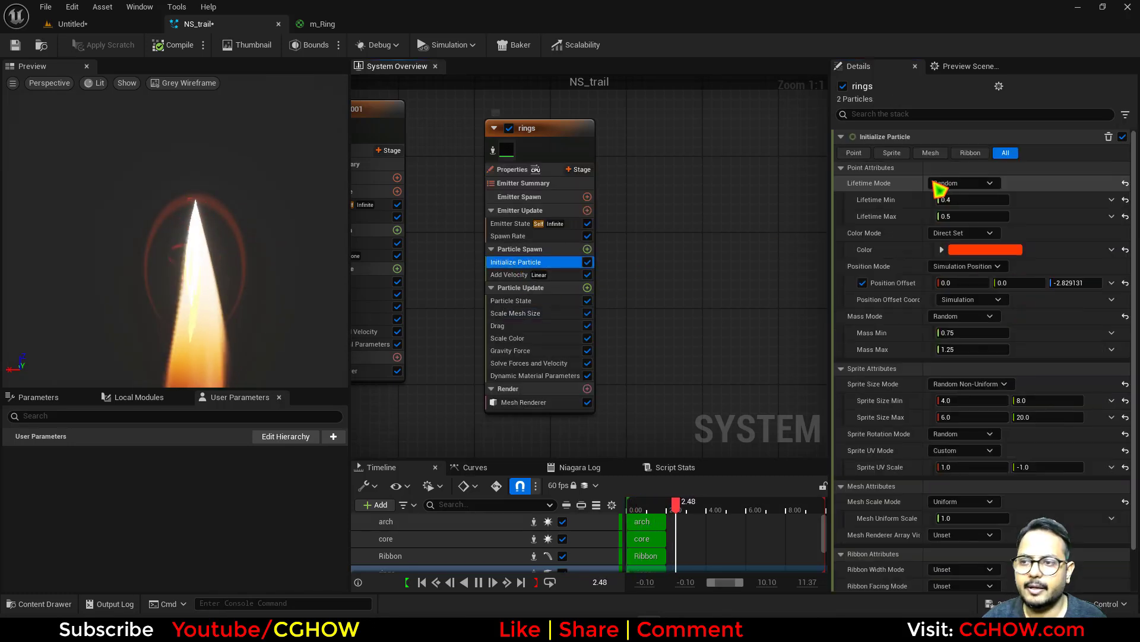
{"action": "left_click_drag", "start_coordinate": [967, 222], "coordinate": [972, 215]}
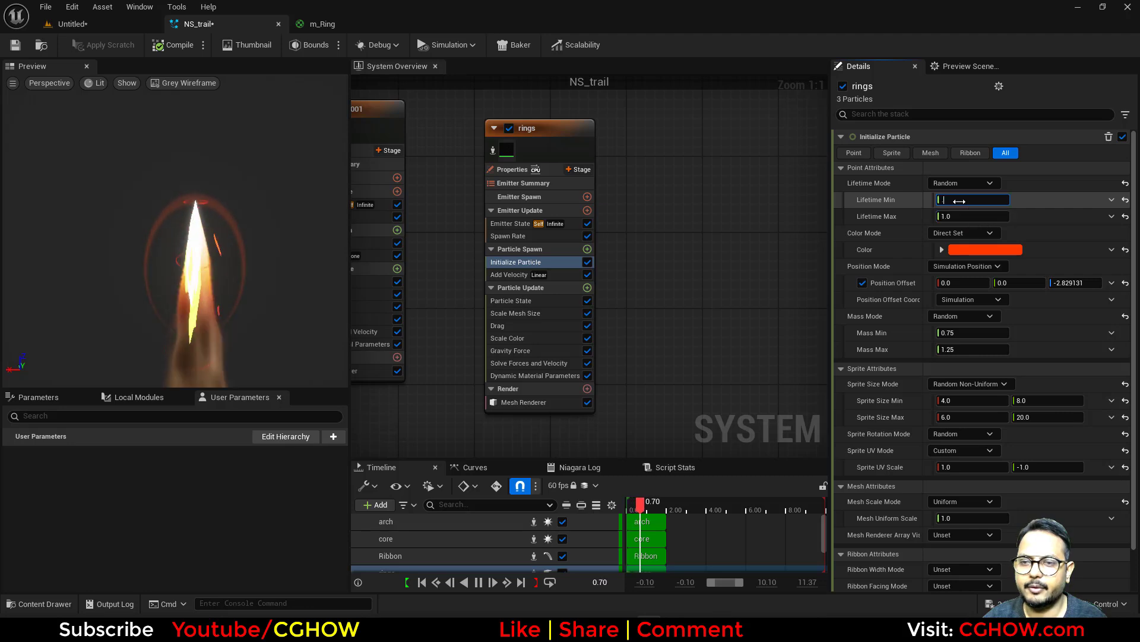
{"action": "type", "text": ".8"}
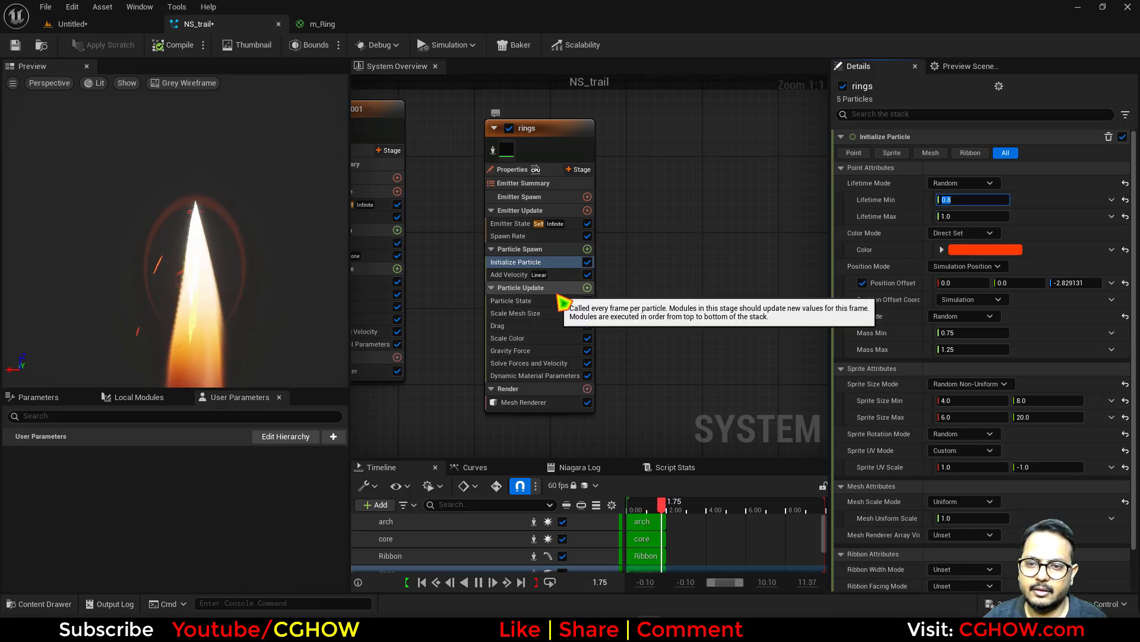
Set the rings' Add Velocity Z to about -4.4 and the Gravity Force Z to about -48.2.
{"action": "left_click", "coordinate": [529, 275]}
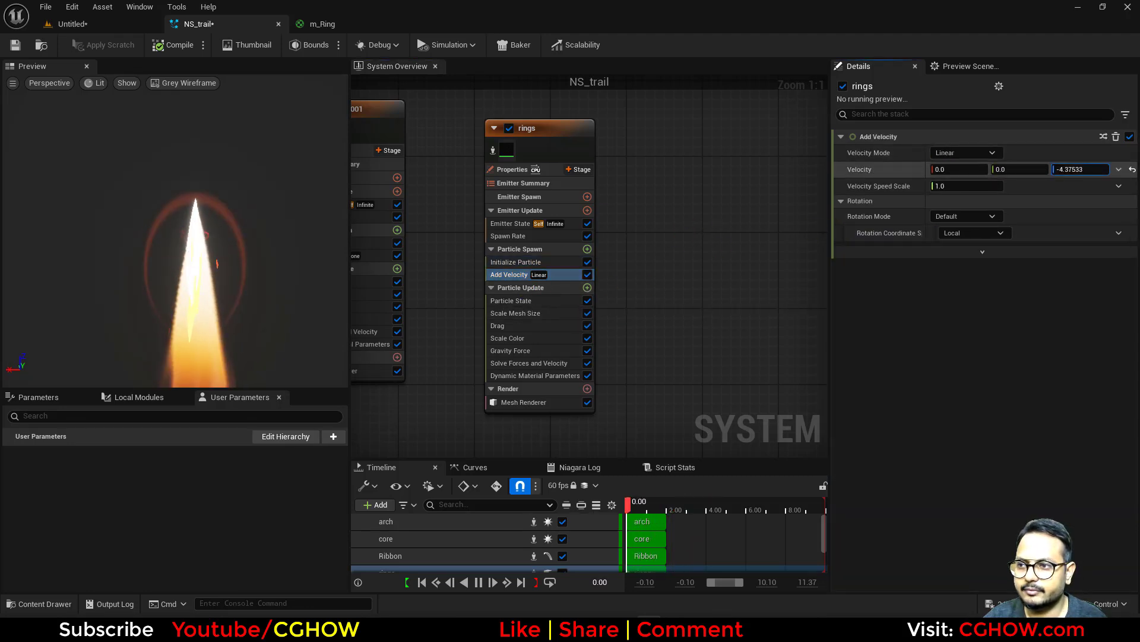
{"action": "left_click", "coordinate": [547, 350]}
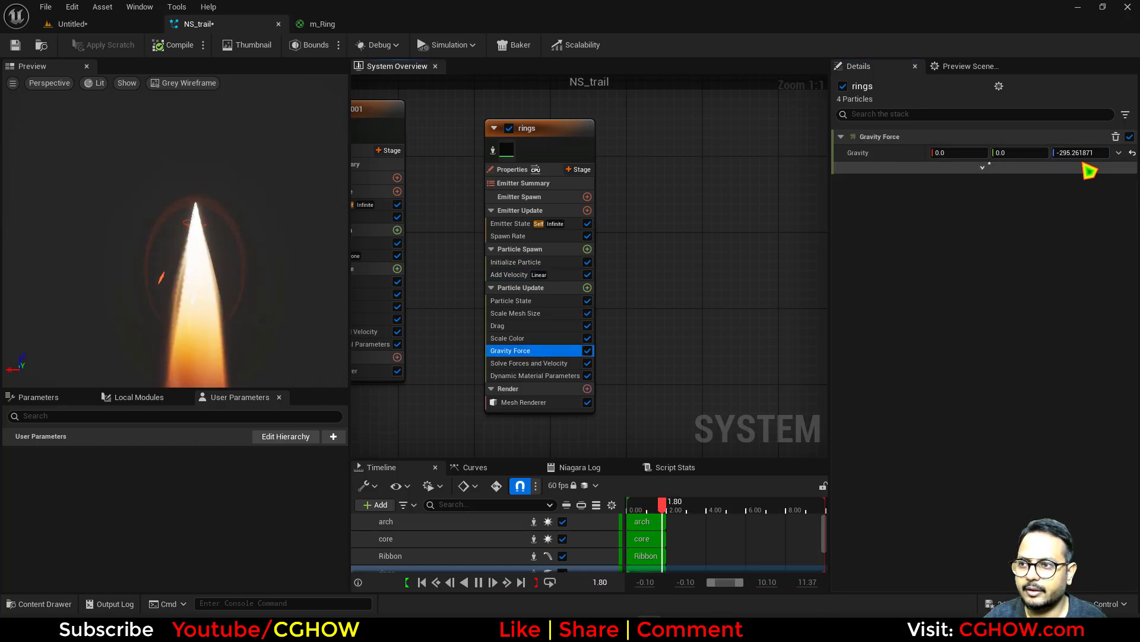
{"action": "left_click_drag", "start_coordinate": [1082, 154], "coordinate": [1099, 153]}
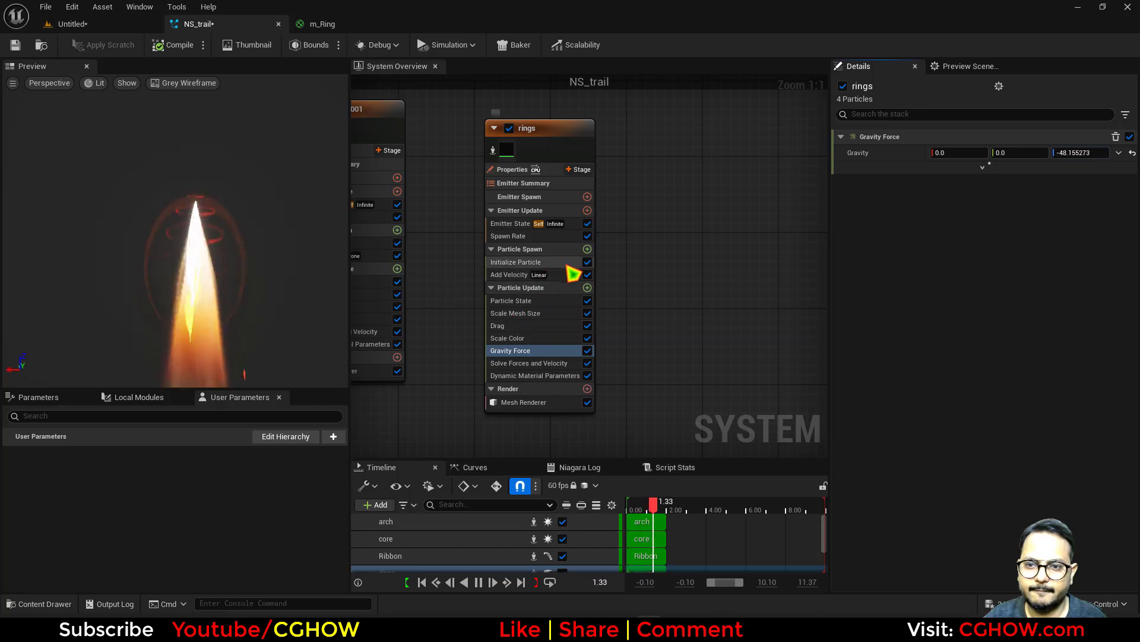
Add an Initial Mesh Orientation module under the rings' Particle Spawn with its Mesh Orientation Mode set to None.
{"action": "left_click", "coordinate": [588, 250]}
{"action": "type", "text": "ini"}
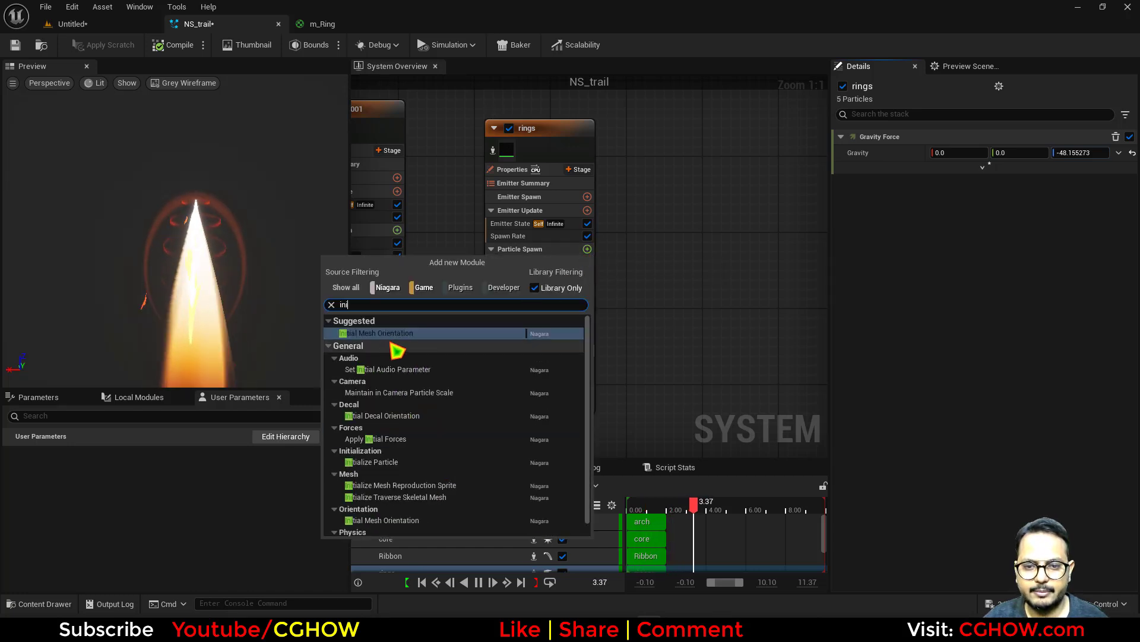
{"action": "left_click", "coordinate": [378, 334]}
{"action": "left_click", "coordinate": [974, 166]}
{"action": "left_click", "coordinate": [950, 183]}
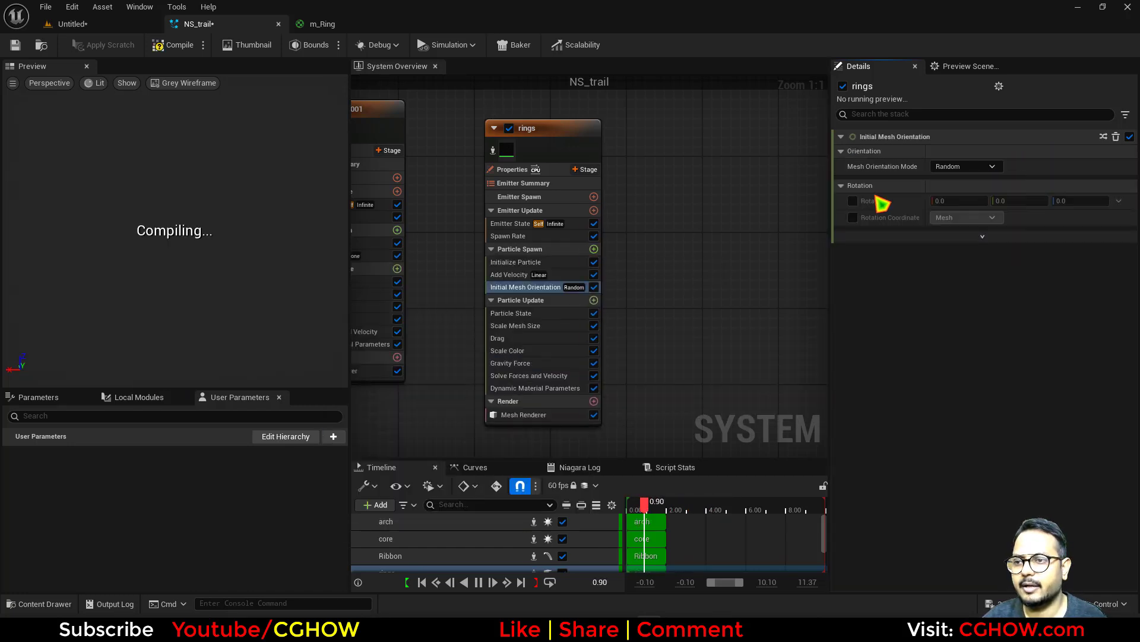
Drive the mesh Rotation with a Random Range Vector from minimum 0, 0, -1 to maximum 0, 0, 1.
{"action": "left_click", "coordinate": [1122, 203]}
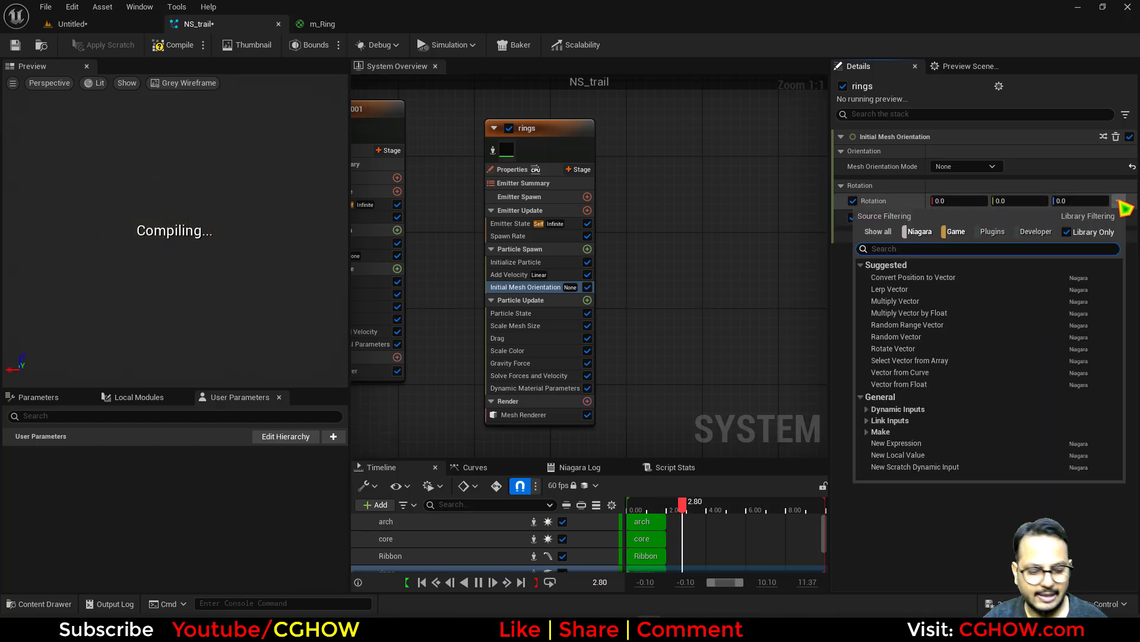
{"action": "type", "text": "uni"}
{"action": "left_click", "coordinate": [900, 281]}
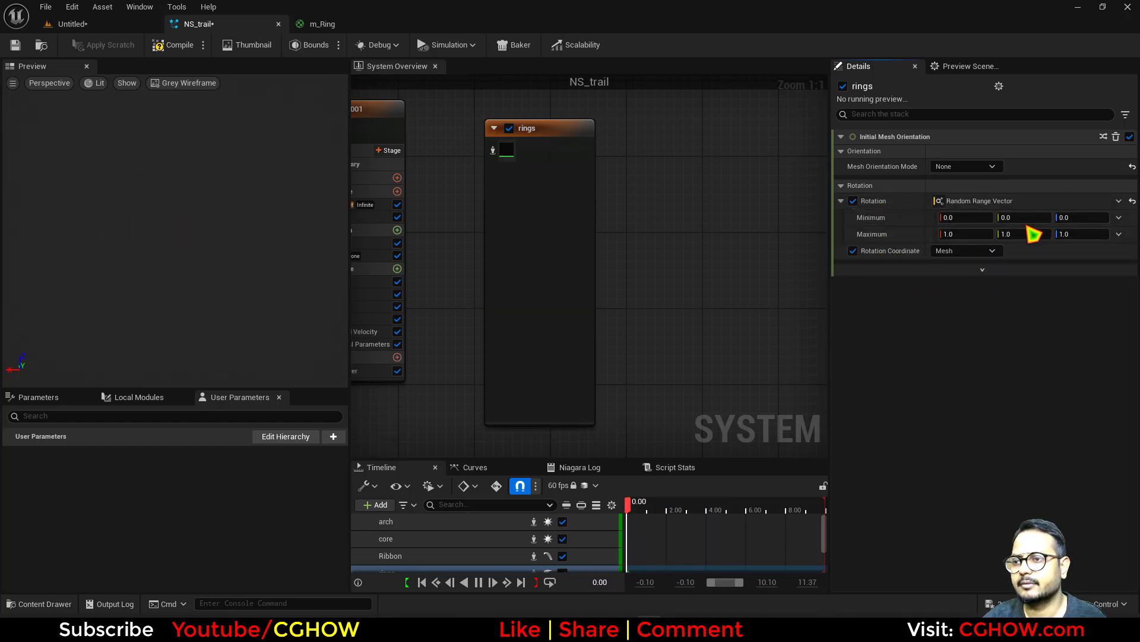
{"action": "type", "text": "0"}
{"action": "left_click", "coordinate": [1077, 219]}
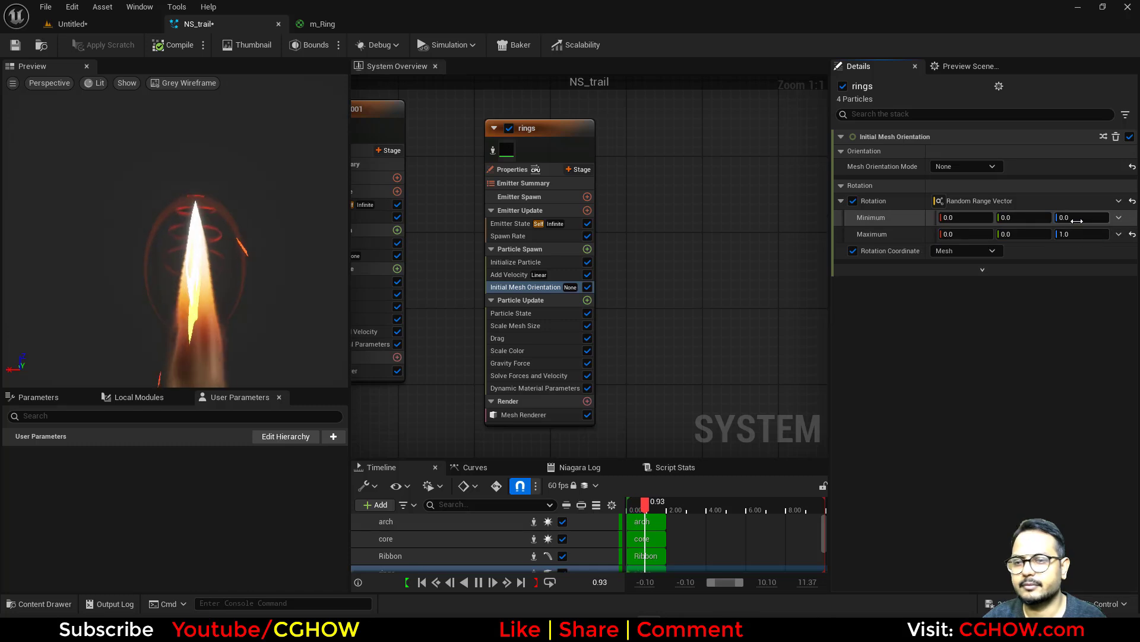
{"action": "type", "text": "-1"}
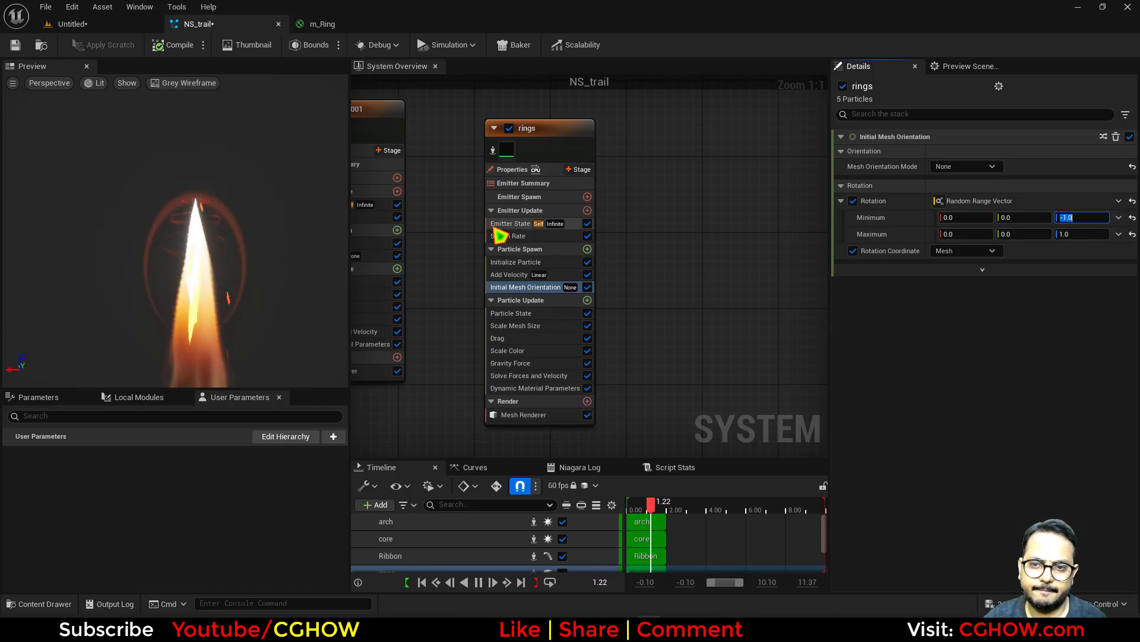
Set the rings emitter's Spawn Rate to 2.
{"action": "left_click", "coordinate": [499, 236]}
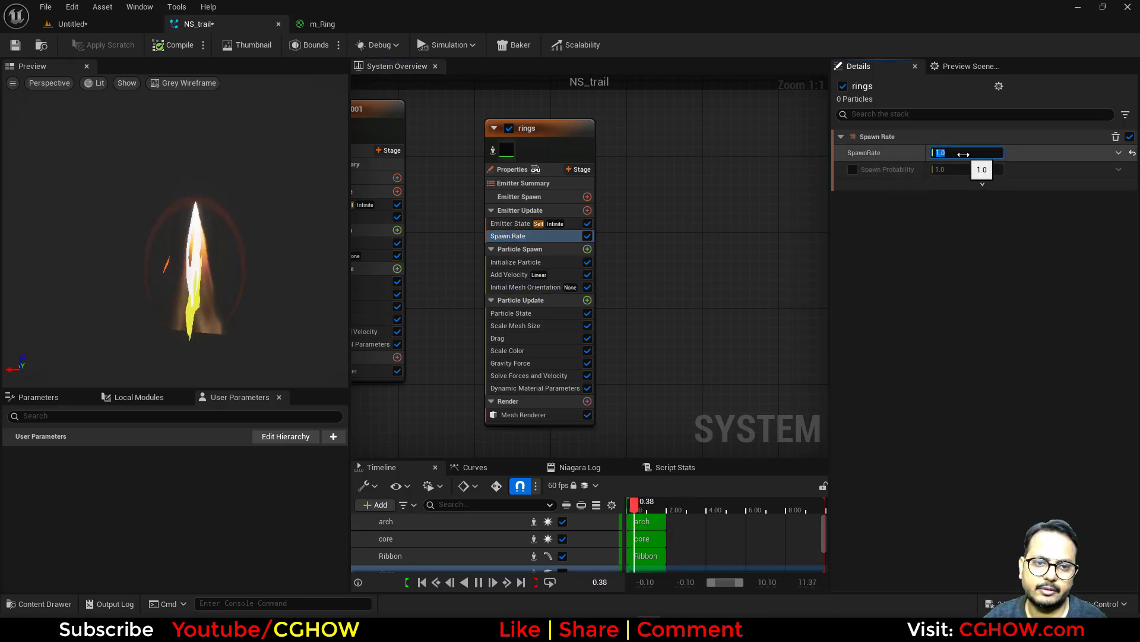
{"action": "type", "text": "2"}
{"action": "key", "text": "Return"}
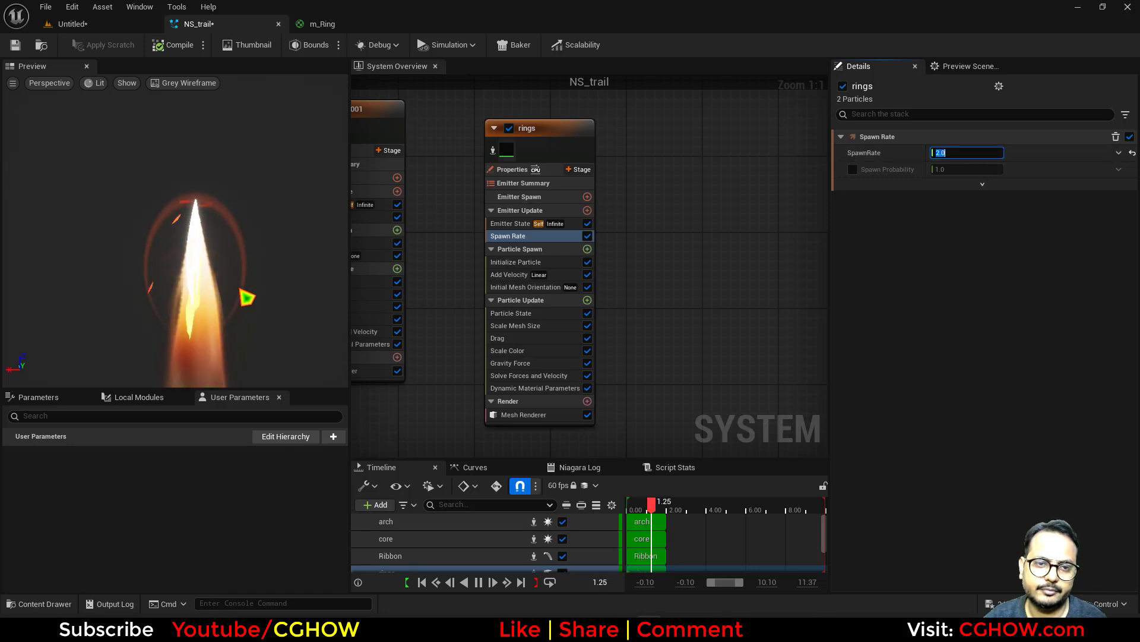
Raise the alpha of the rings' Initialize Particle color to about 11.4.
{"action": "left_click", "coordinate": [526, 265]}
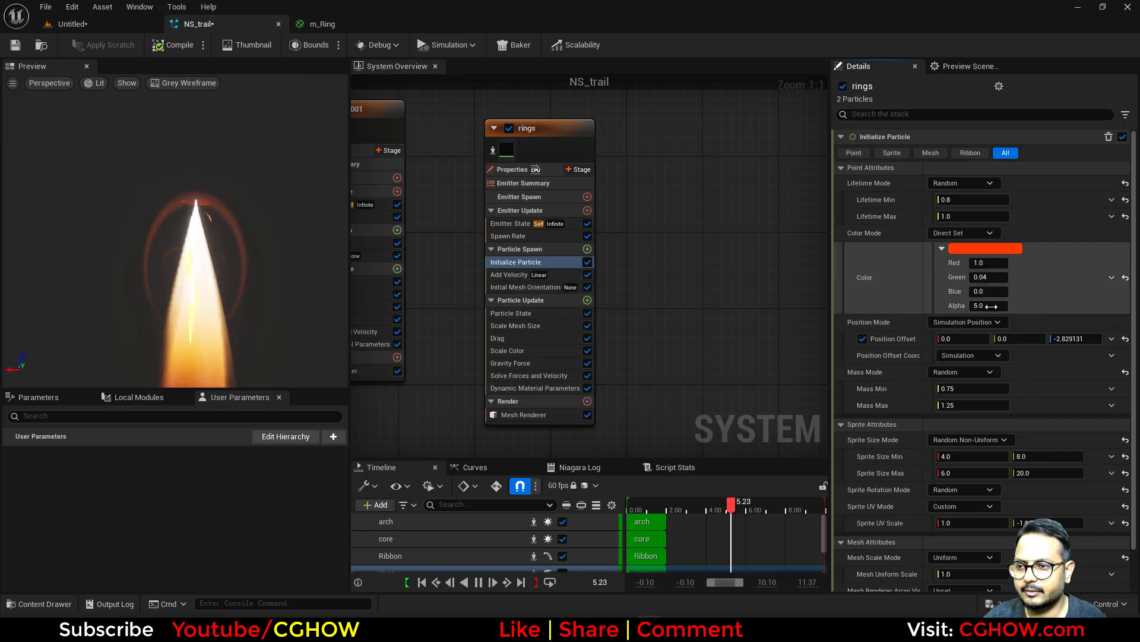
{"action": "left_click_drag", "start_coordinate": [993, 307], "coordinate": [1040, 307]}
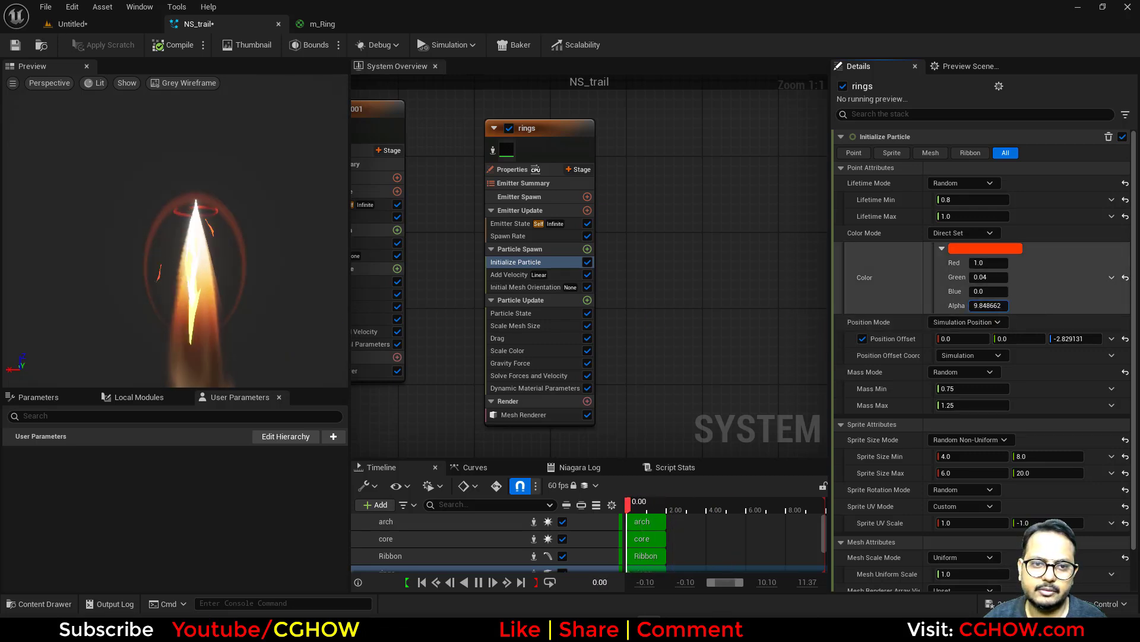
{"action": "left_click_drag", "start_coordinate": [990, 305], "coordinate": [1000, 306]}
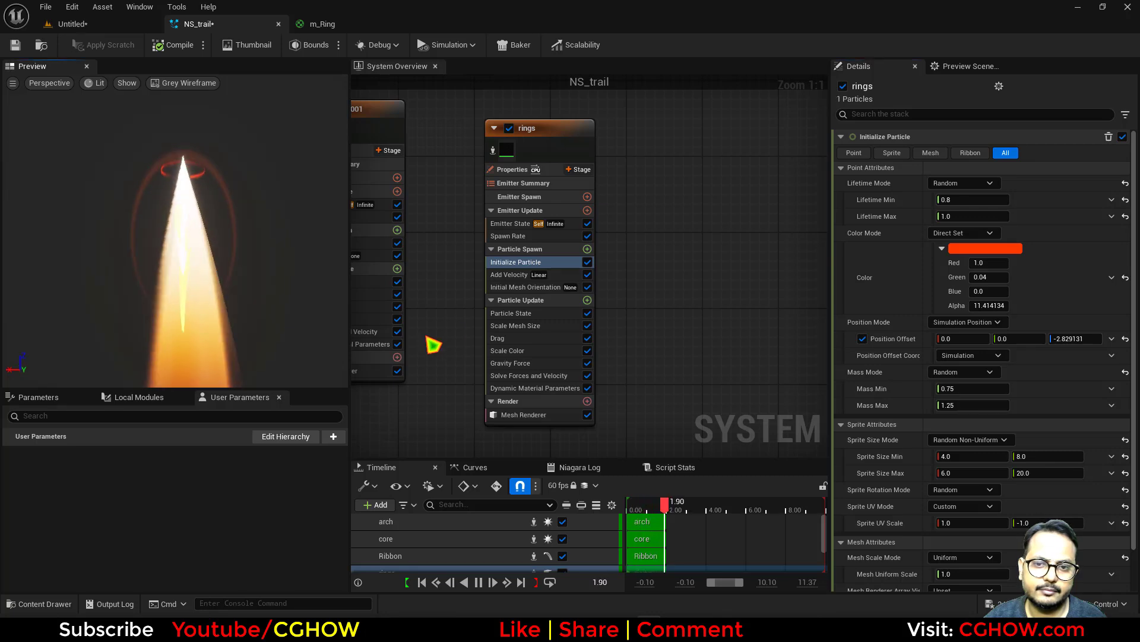
Set the Scale Curve of the rings' Scale Mesh Size module to 2.
{"action": "left_click", "coordinate": [542, 326]}
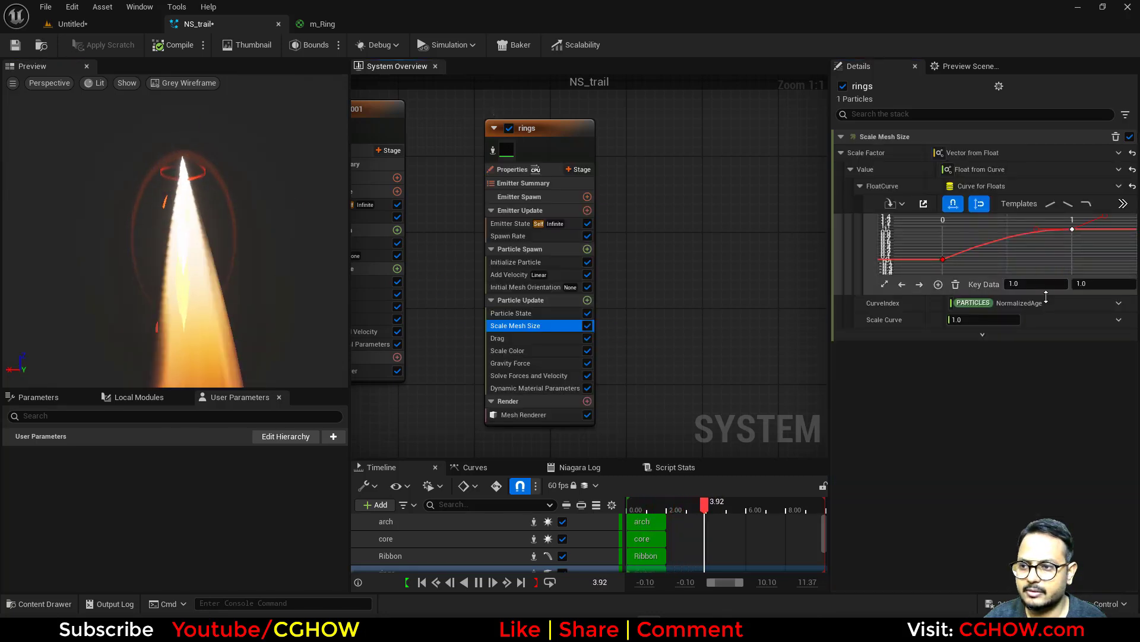
{"action": "left_click_drag", "start_coordinate": [984, 319], "coordinate": [998, 319]}
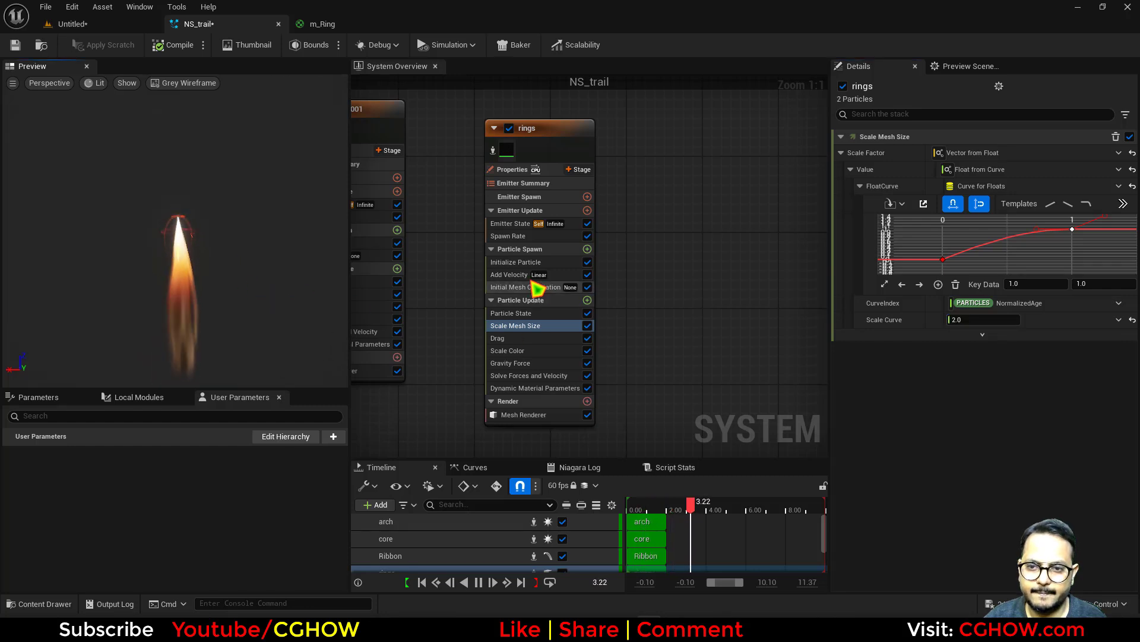
{"action": "left_click", "coordinate": [512, 275]}
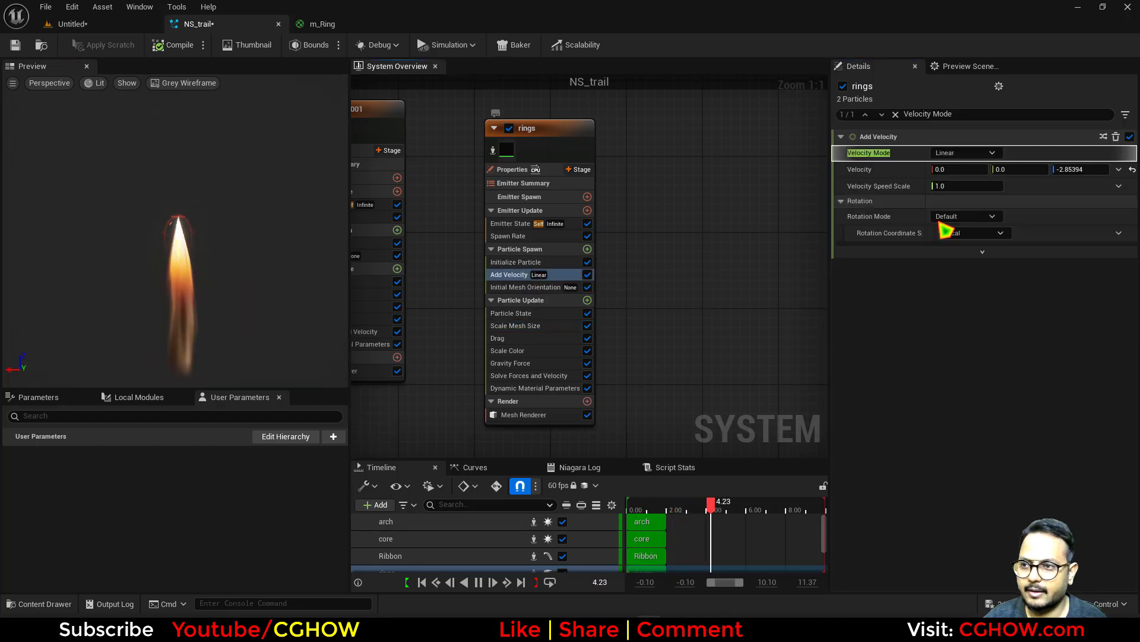
Set the rings' particle lifetime to range from 1.5 to 2 and check the trail in the level.
{"action": "left_click", "coordinate": [524, 262]}
{"action": "left_click", "coordinate": [967, 215]}
{"action": "type", "text": "2"}
{"action": "left_click", "coordinate": [956, 200]}
{"action": "type", "text": "1.5"}
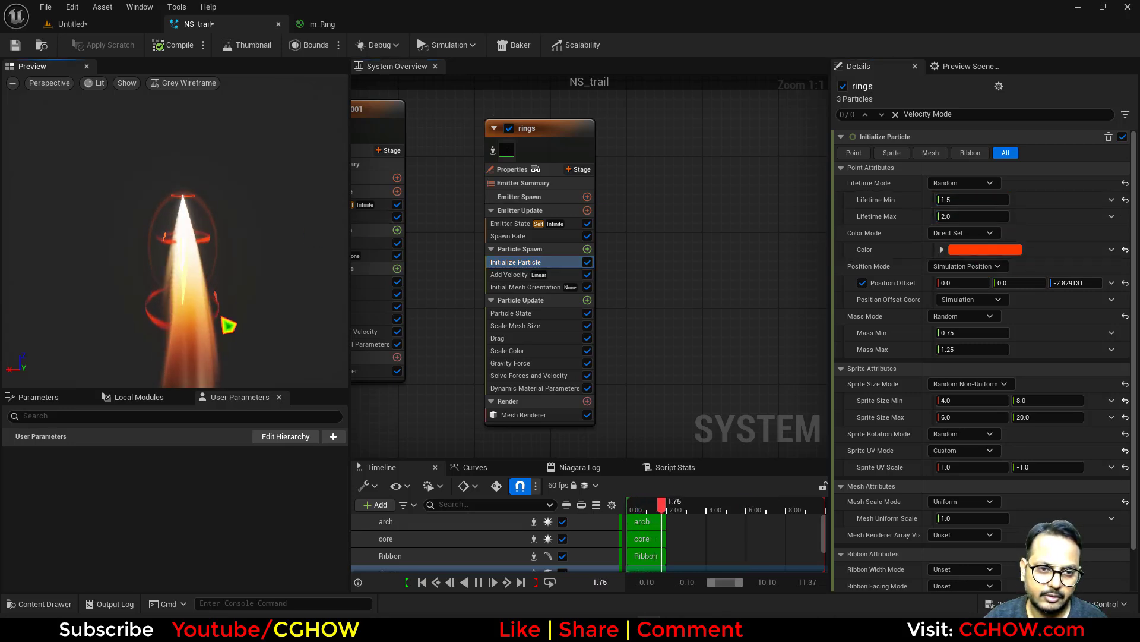
{"action": "left_click", "coordinate": [77, 24]}
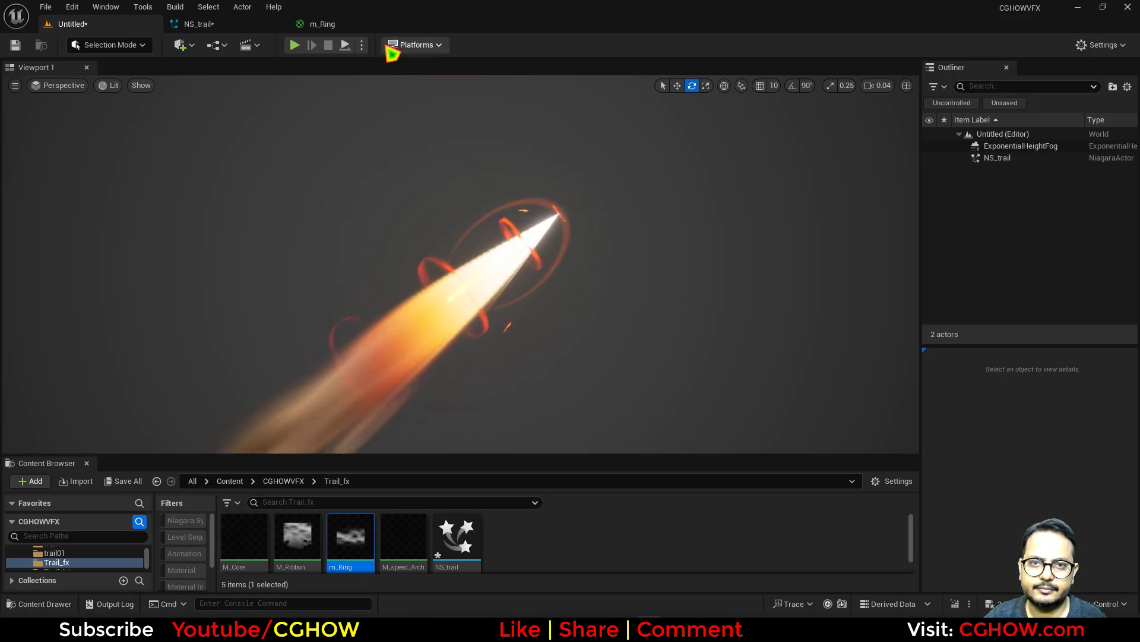
{"action": "left_click", "coordinate": [333, 24]}
{"action": "left_click", "coordinate": [199, 24]}
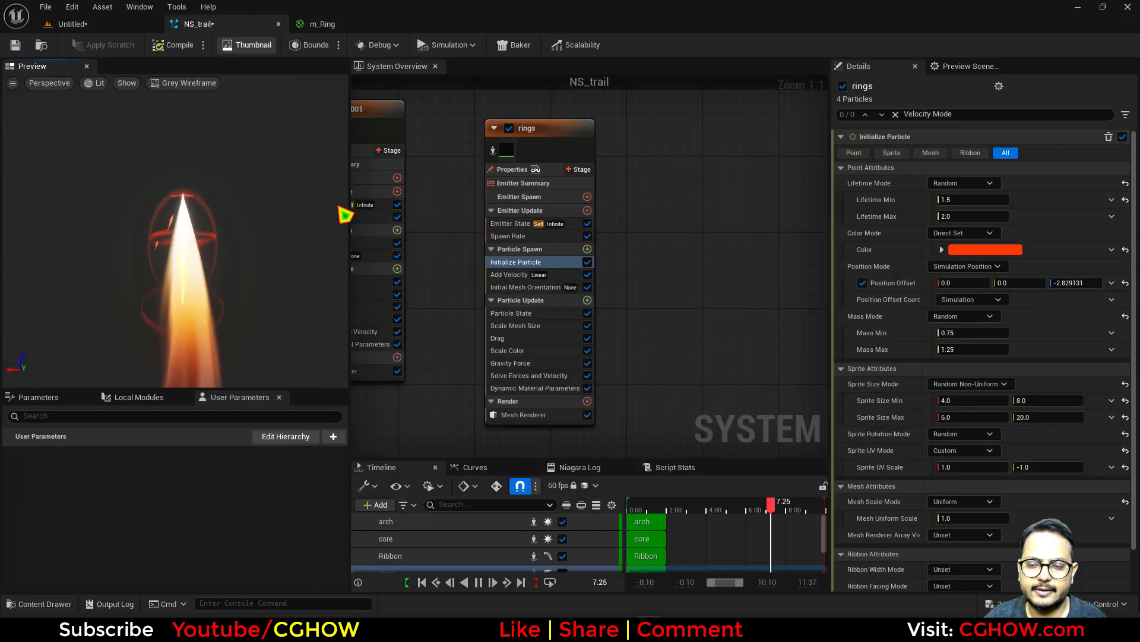
Raise the rings' width material parameter to about 891 and set their Initialize Particle color alpha to 5.
{"action": "left_click", "coordinate": [535, 388]}
{"action": "left_click_drag", "start_coordinate": [974, 217], "coordinate": [1033, 217]}
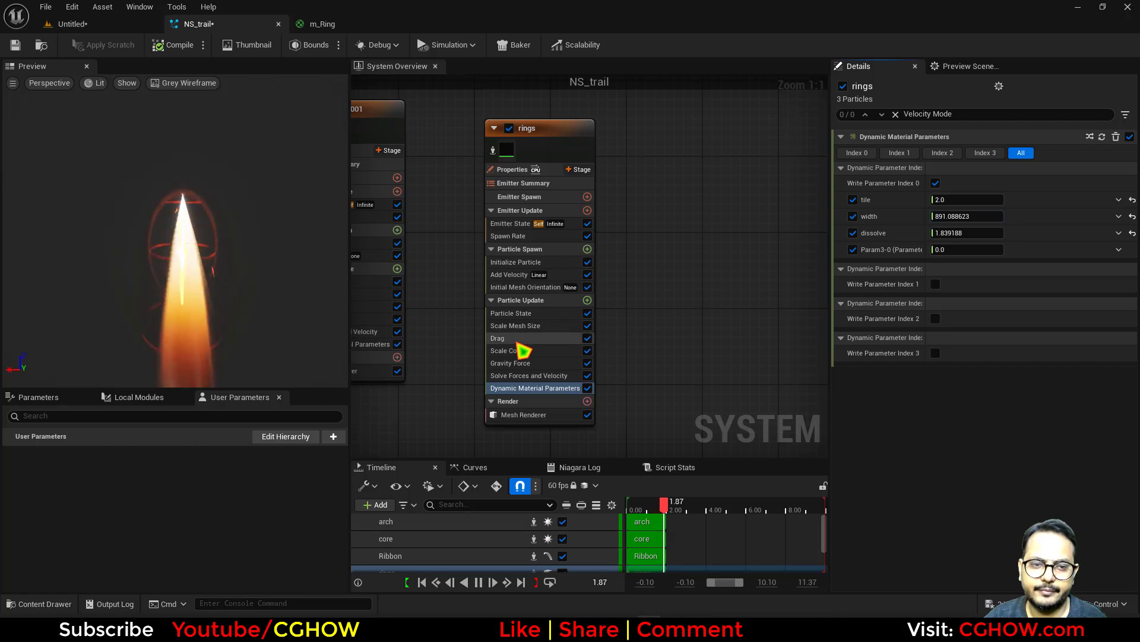
{"action": "left_click", "coordinate": [542, 262]}
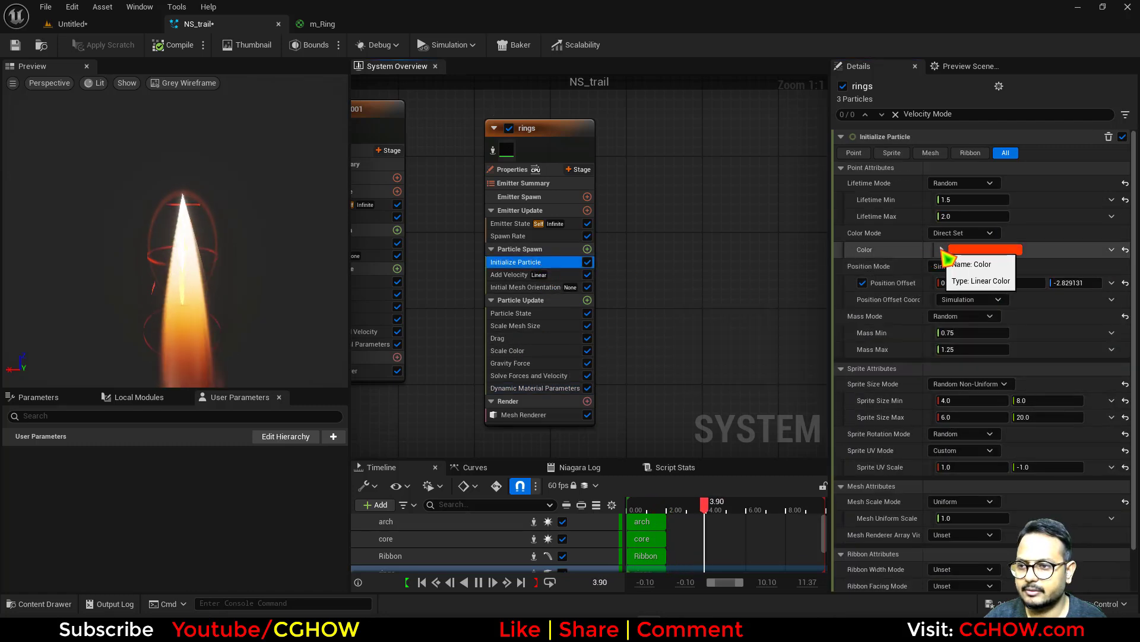
{"action": "left_click", "coordinate": [942, 250]}
{"action": "left_click", "coordinate": [998, 305]}
{"action": "type", "text": "5"}
{"action": "key", "text": "Return"}
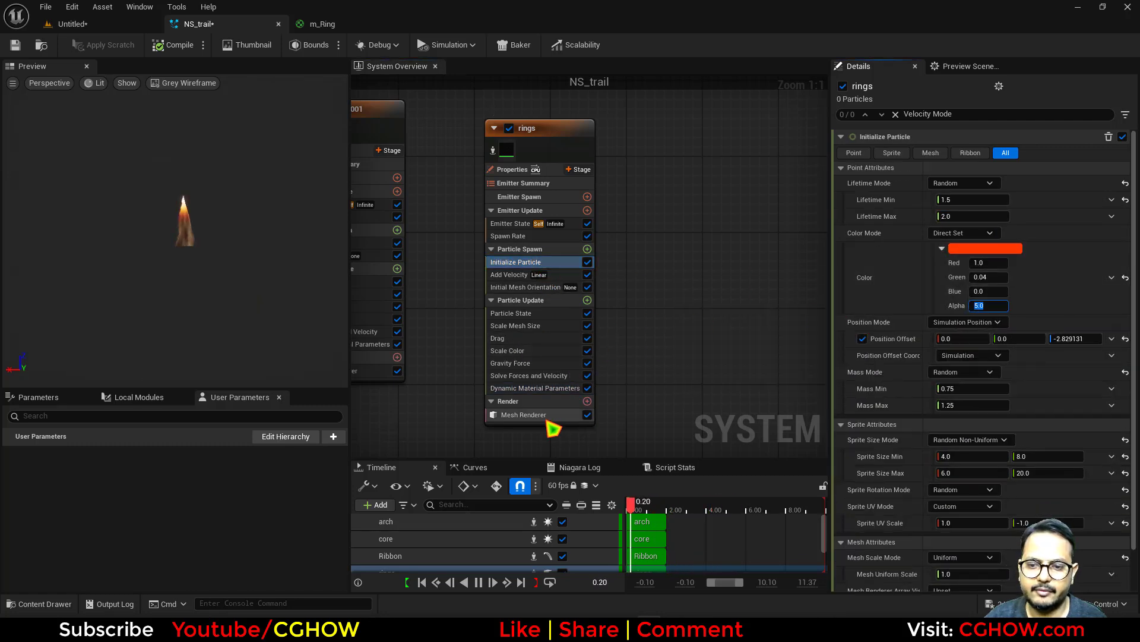
Set the Sort Order Hint of the rings' Mesh Renderer to 3 and inspect the trail up close in the level.
{"action": "left_click", "coordinate": [534, 416]}
{"action": "left_click", "coordinate": [848, 469]}
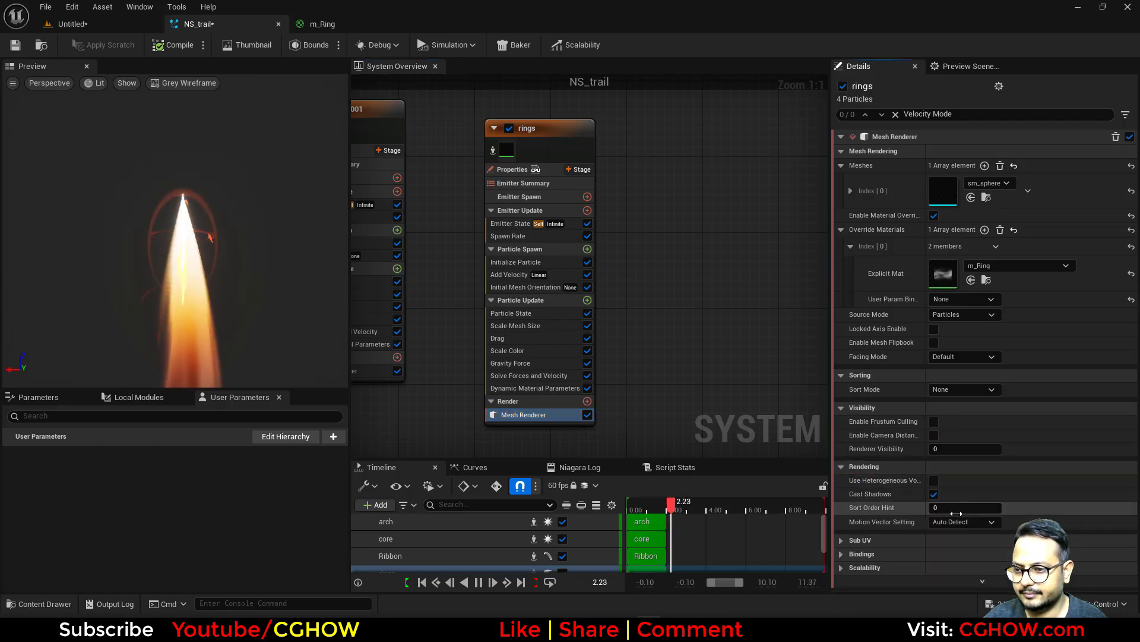
{"action": "left_click", "coordinate": [112, 28]}
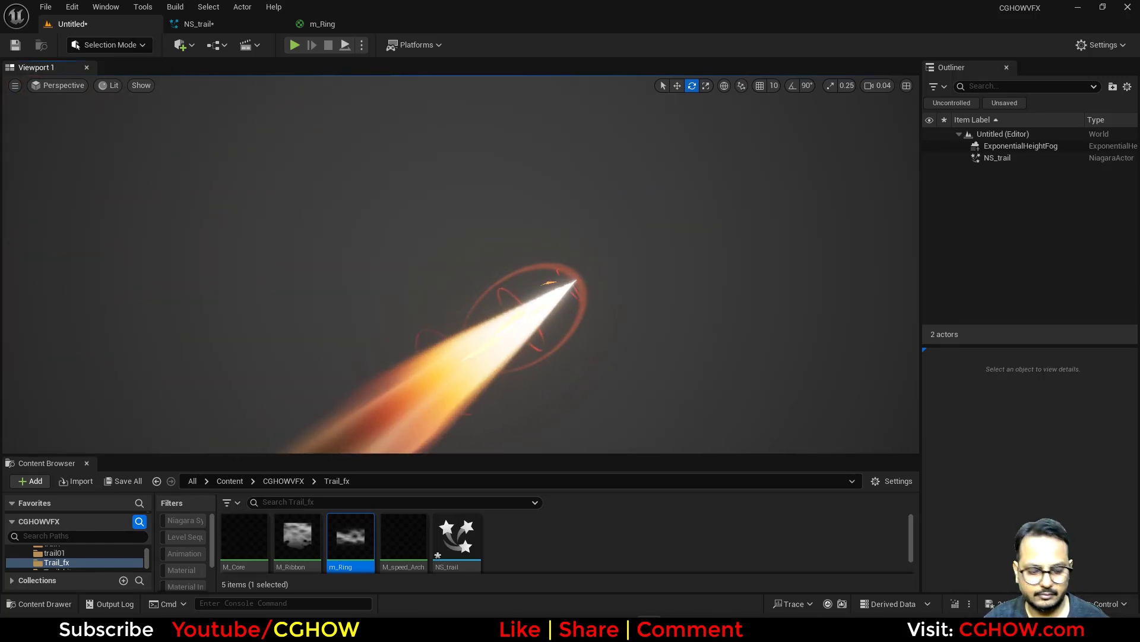
{"action": "left_click", "coordinate": [553, 317]}
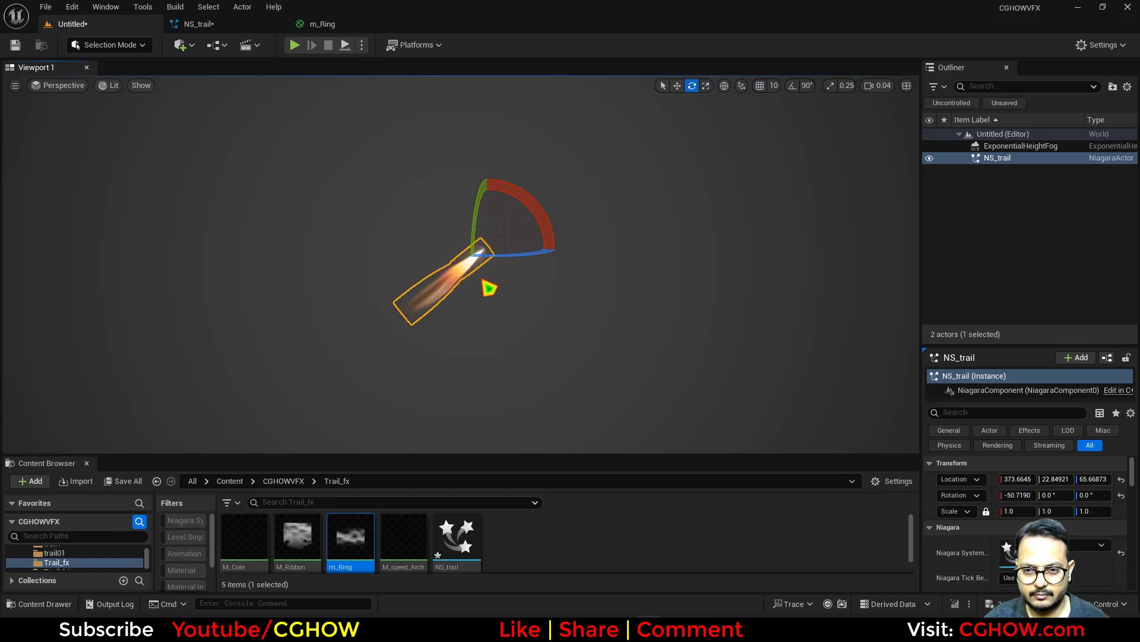
{"action": "key", "text": "f"}
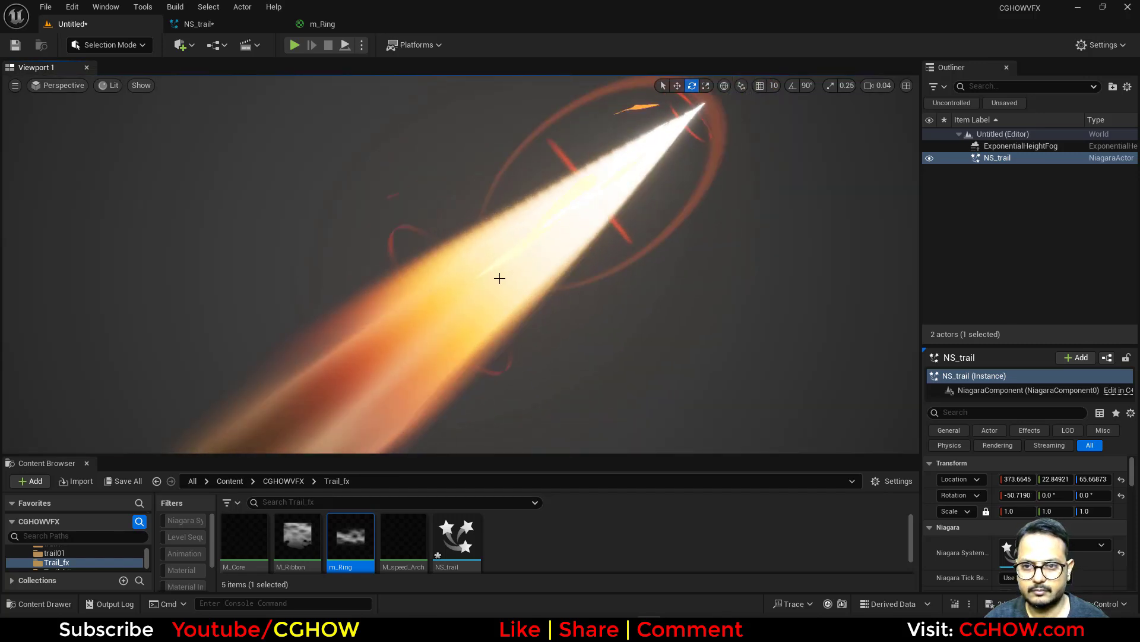
{"action": "key", "text": "g"}
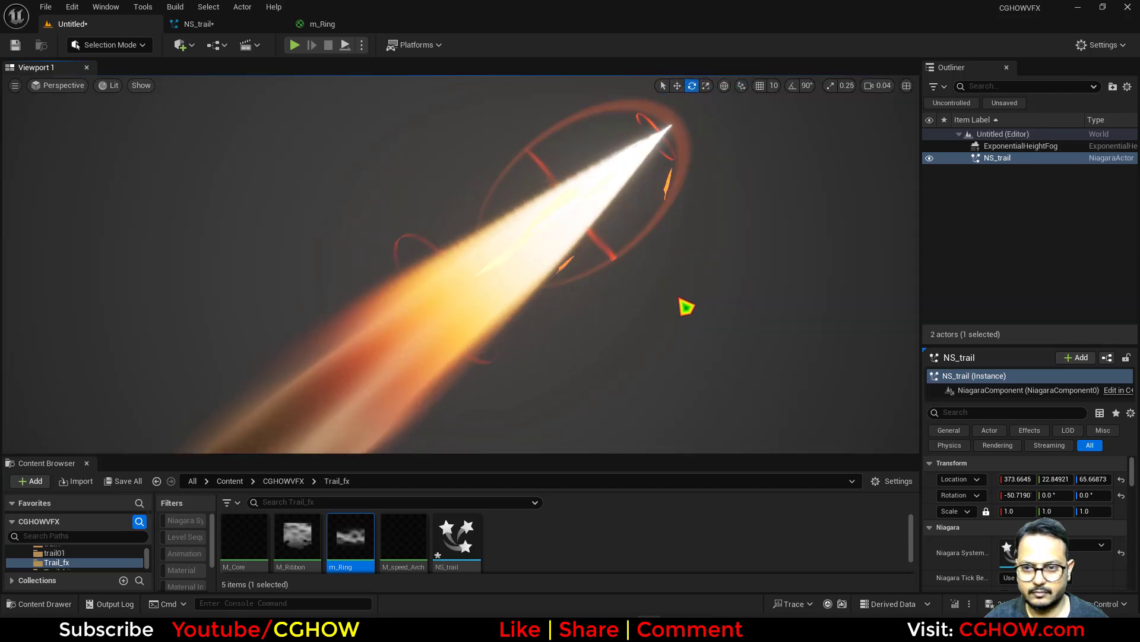
Darken the ExponentialHeightFog's Fog Inscattering color to a brightness value of 0.02.
{"action": "left_click", "coordinate": [1032, 146]}
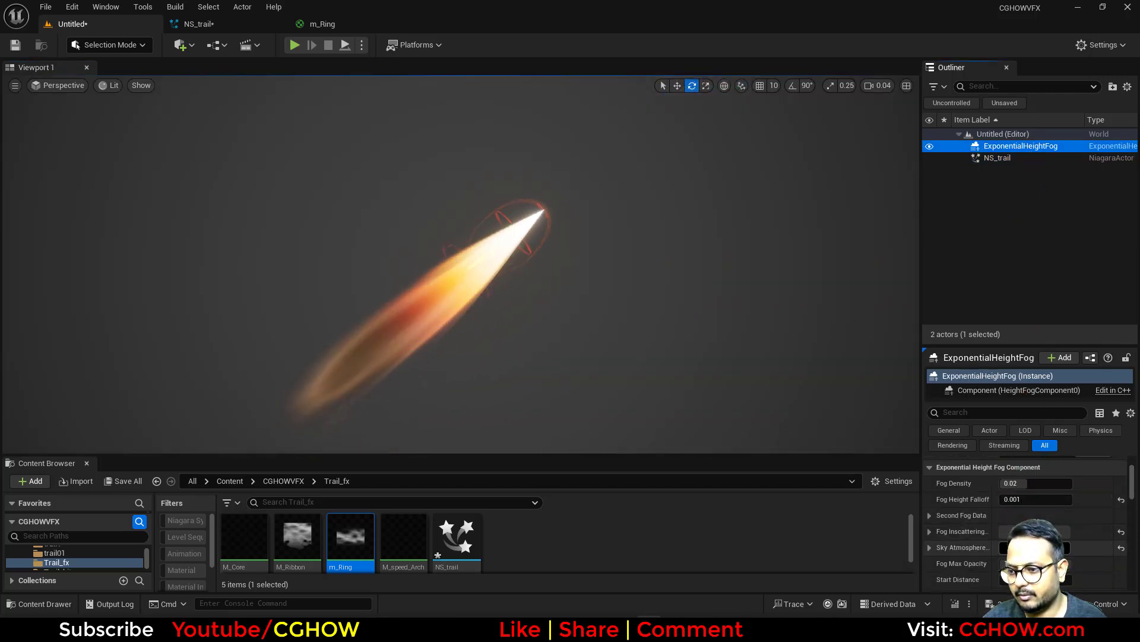
{"action": "left_click", "coordinate": [1034, 531]}
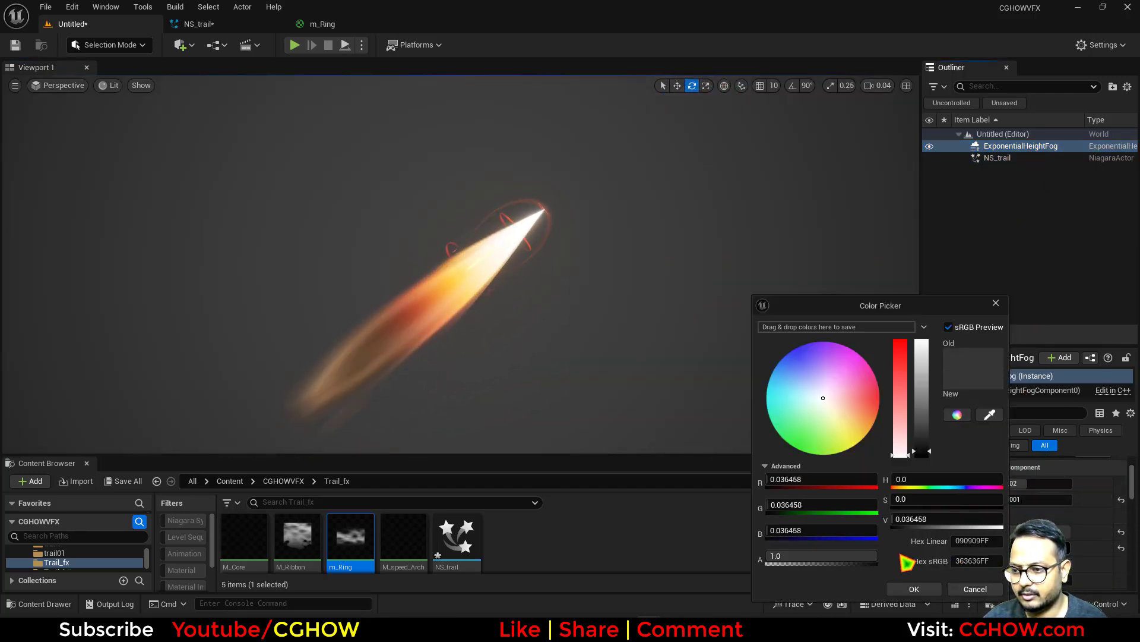
{"action": "left_click", "coordinate": [919, 523]}
{"action": "type", "text": ".01"}
{"action": "key", "text": "Return"}
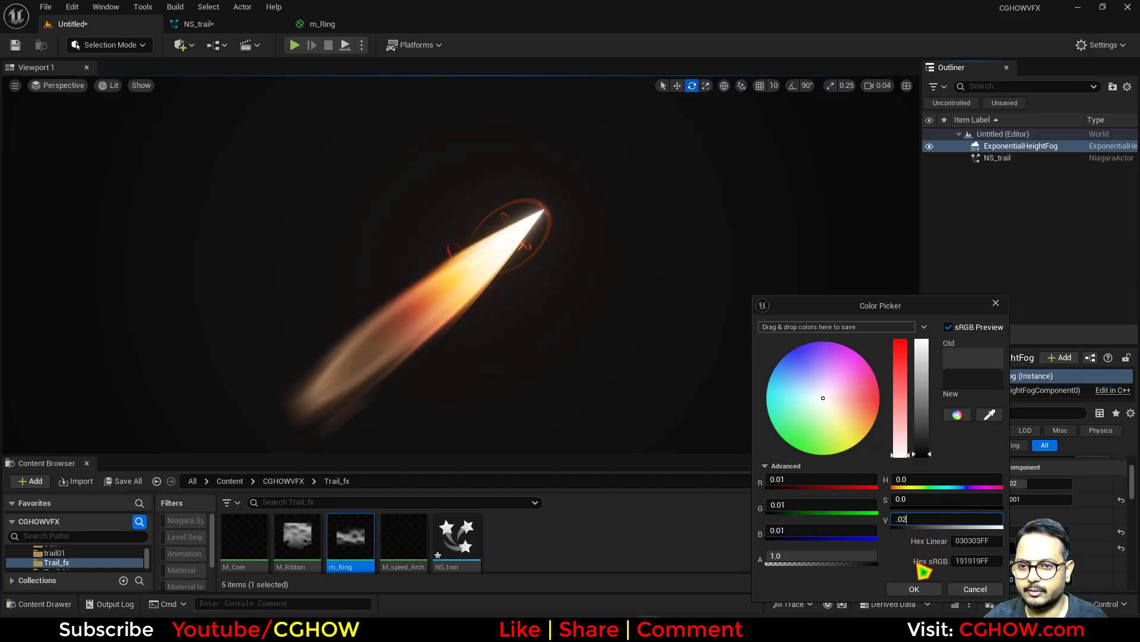
{"action": "key", "text": "Return"}
{"action": "left_click", "coordinate": [909, 589]}
{"action": "left_click", "coordinate": [588, 315]}
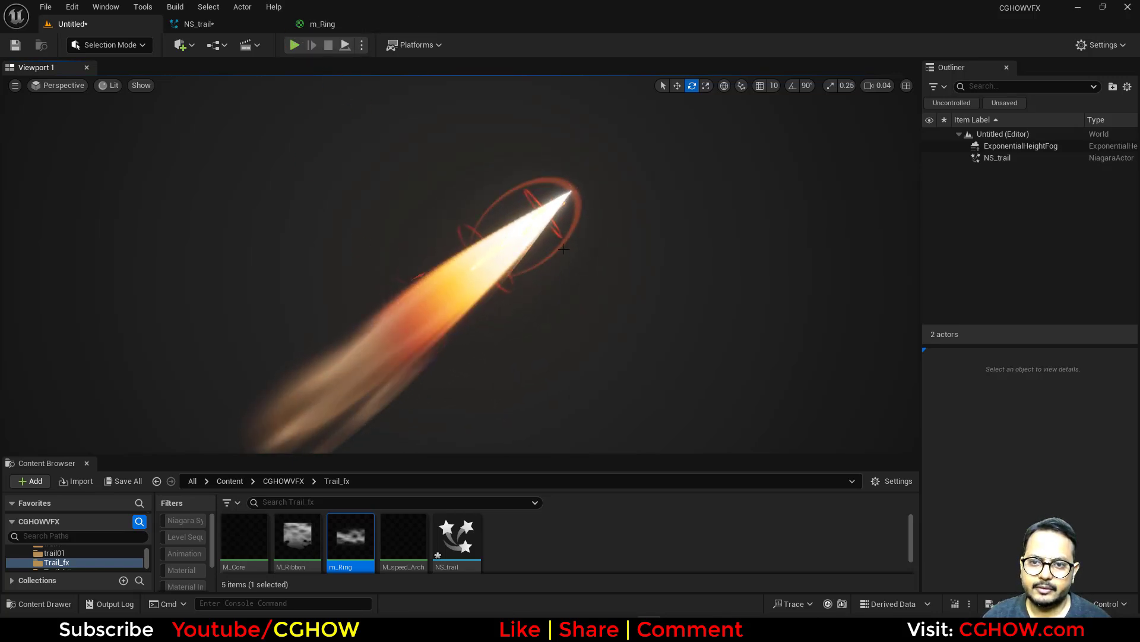
Set the temp parameter in the Ribbon emitter's Dynamic Material Parameters to 3000 and check the trail in the level.
{"action": "left_click", "coordinate": [202, 23]}
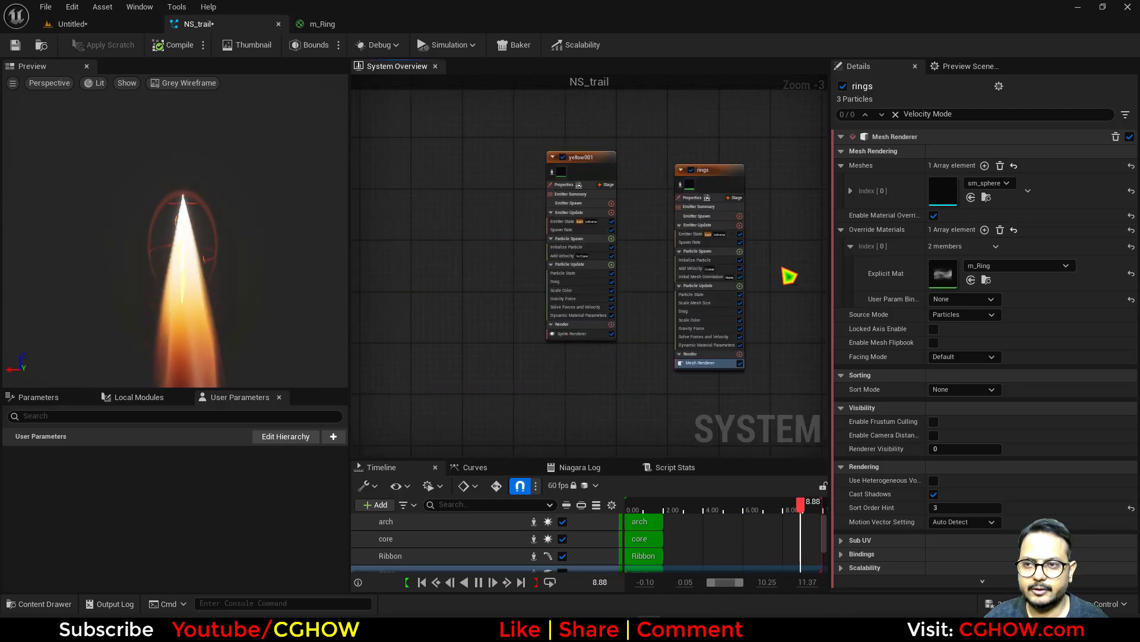
{"action": "right_click_drag", "start_coordinate": [787, 276], "coordinate": [648, 357]}
{"action": "scroll", "coordinate": [508, 399], "scroll_direction": "up", "scroll_amount": 3}
{"action": "left_click", "coordinate": [519, 367]}
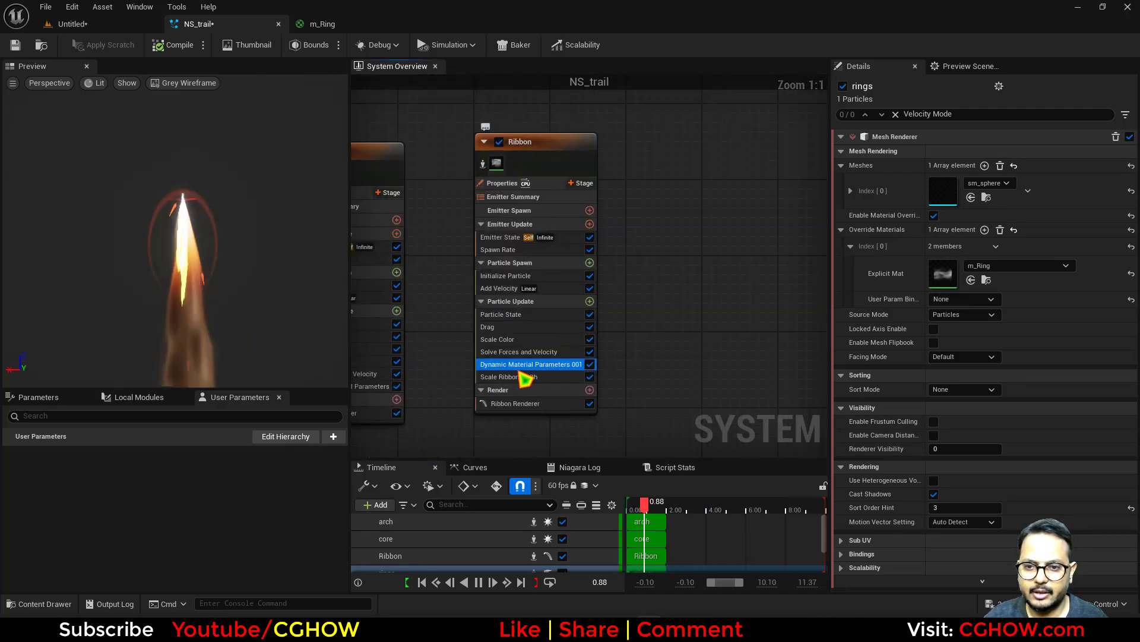
{"action": "left_click", "coordinate": [972, 216]}
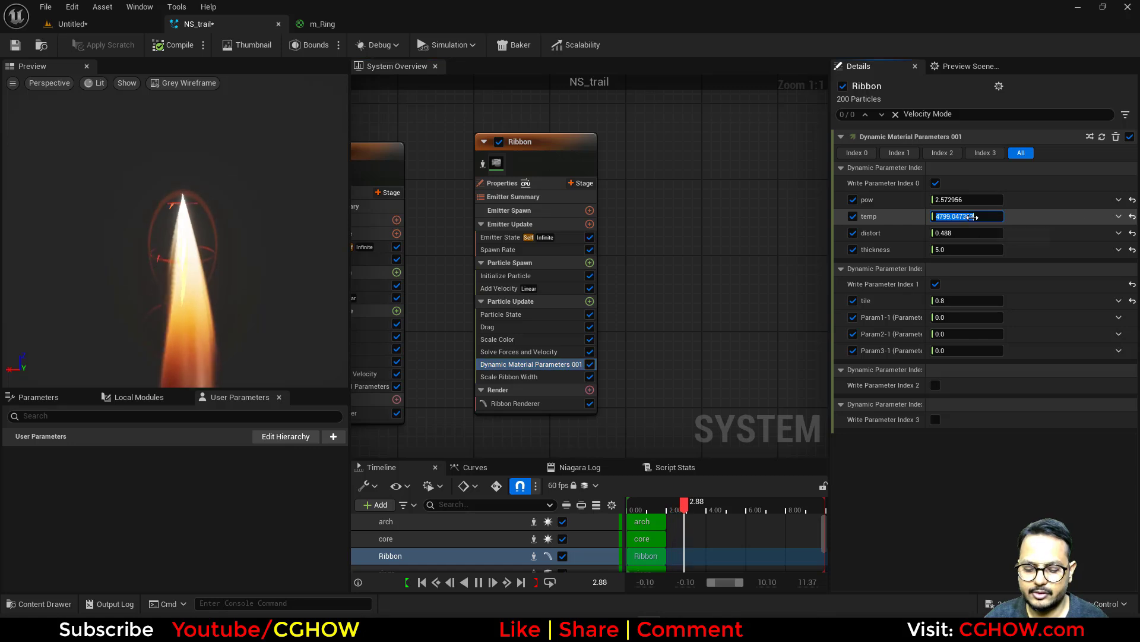
{"action": "type", "text": "3000"}
{"action": "key", "text": "Return"}
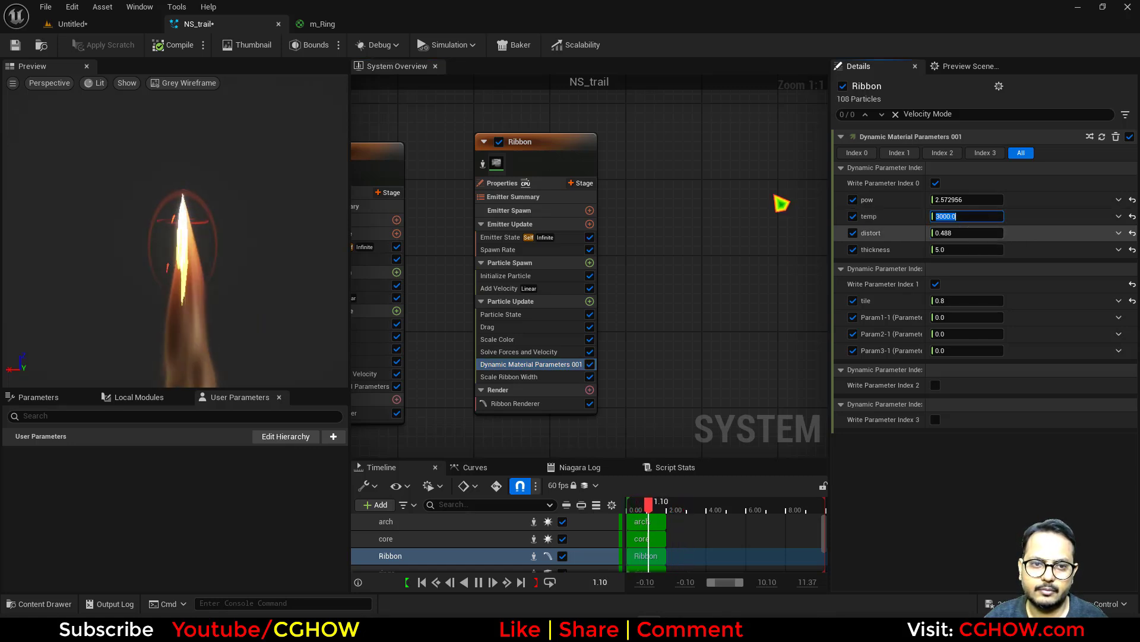
{"action": "left_click", "coordinate": [98, 28]}
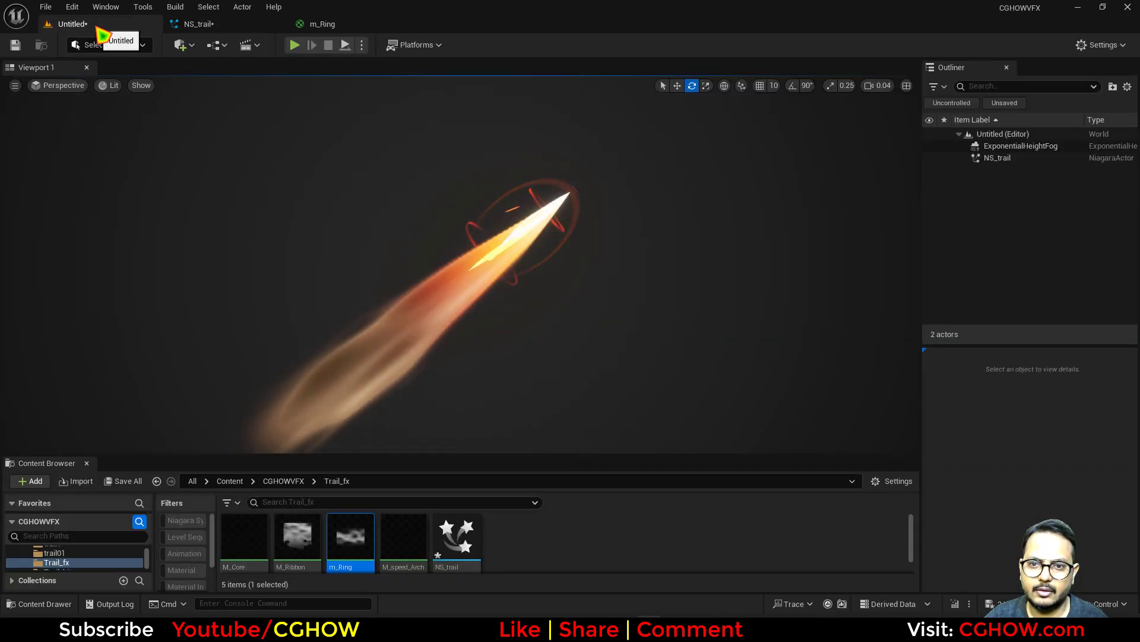
Open the core emitter's M_Core material, set its Panner's Y speed to -2, and apply the change to the level.
{"action": "left_click", "coordinate": [323, 23]}
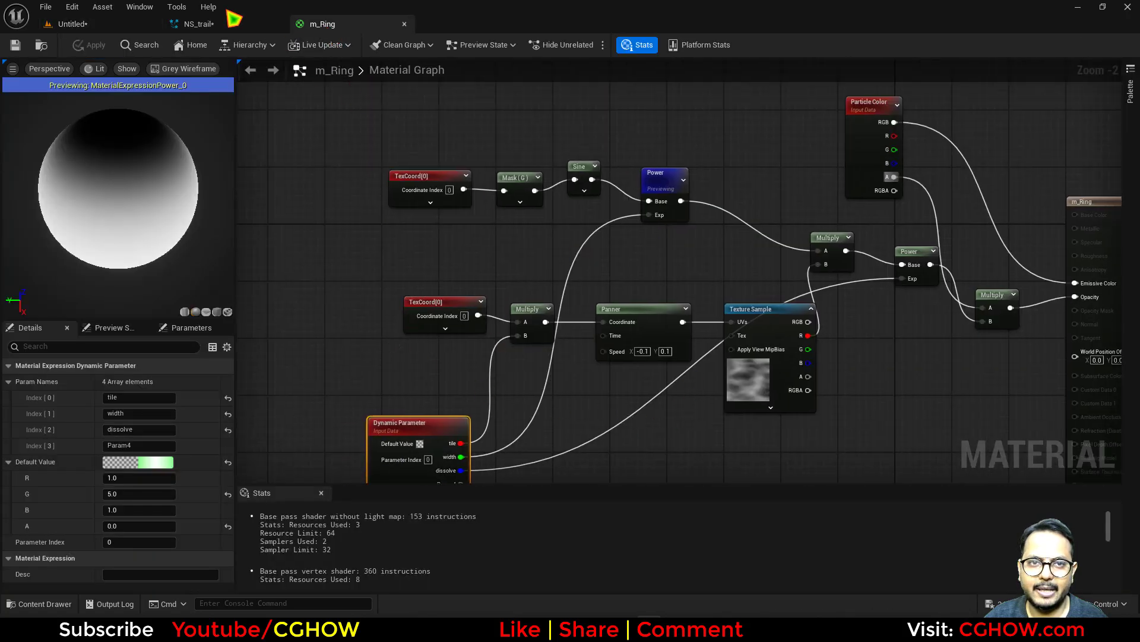
{"action": "left_click", "coordinate": [246, 25]}
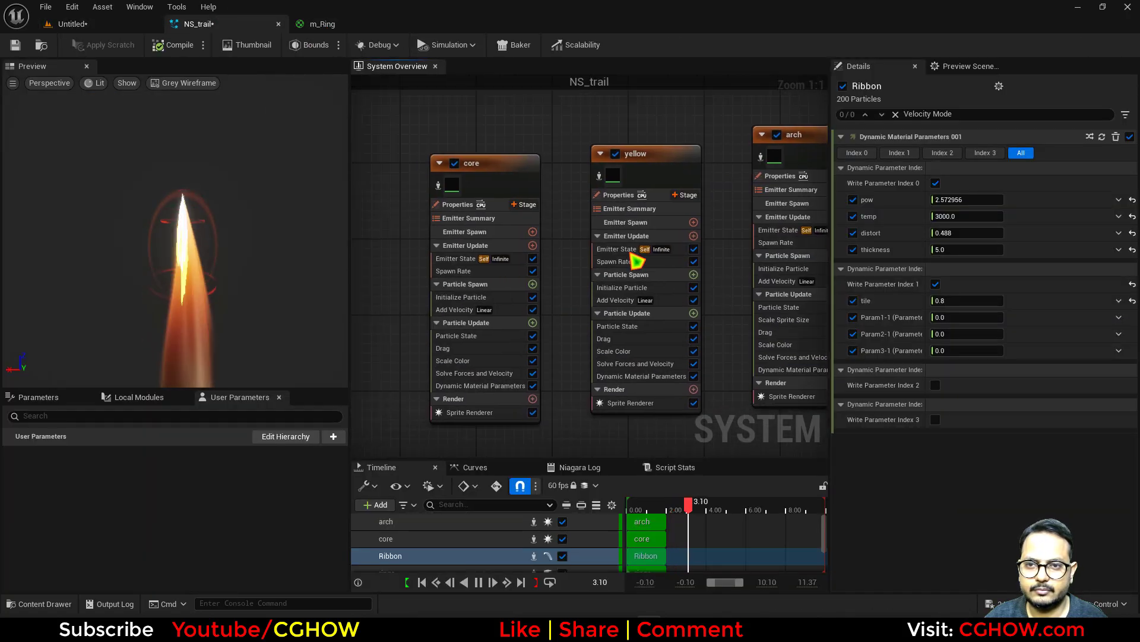
{"action": "left_click", "coordinate": [488, 414]}
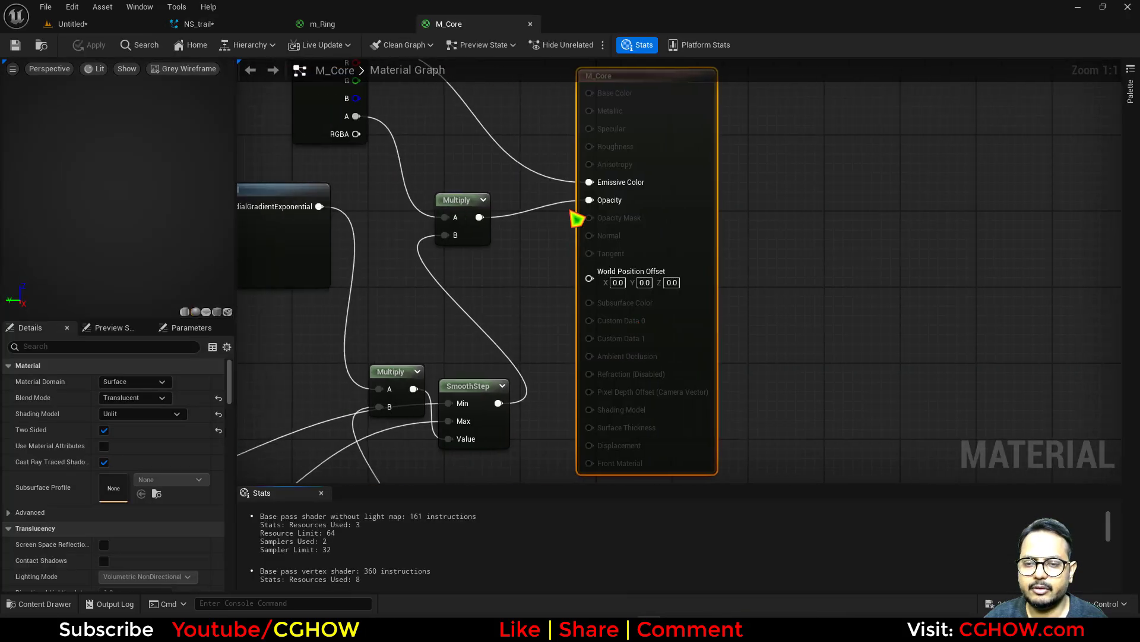
{"action": "right_click_drag", "start_coordinate": [573, 212], "coordinate": [881, 242]}
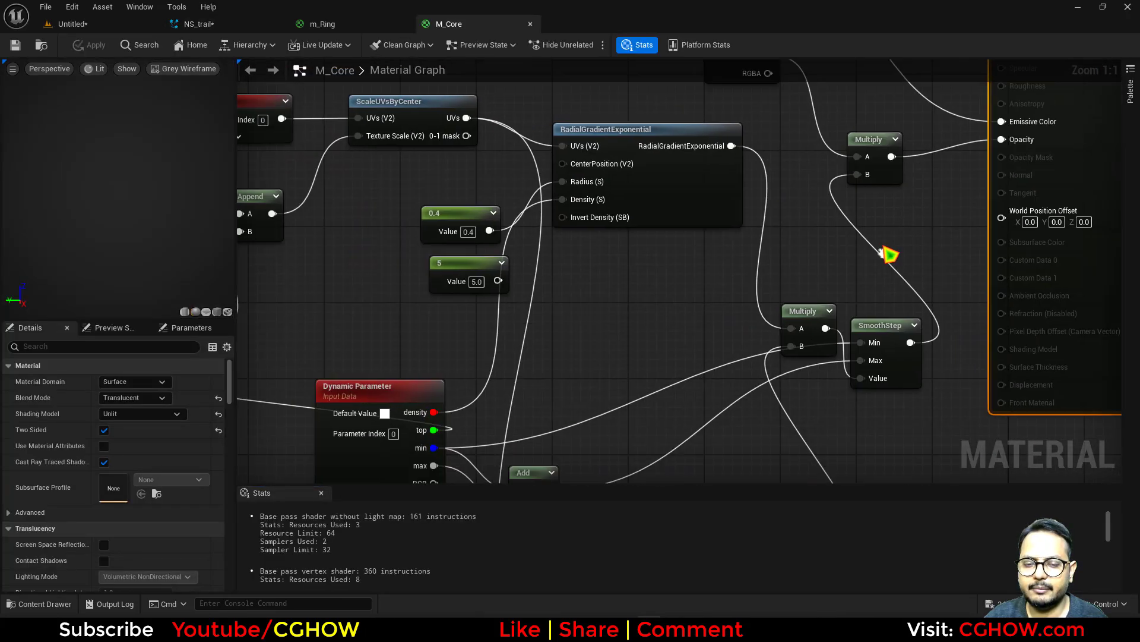
{"action": "scroll", "coordinate": [798, 268], "scroll_direction": "down", "scroll_amount": 3}
{"action": "right_click_drag", "start_coordinate": [469, 330], "coordinate": [624, 375]}
{"action": "scroll", "coordinate": [742, 417], "scroll_direction": "up", "scroll_amount": 3}
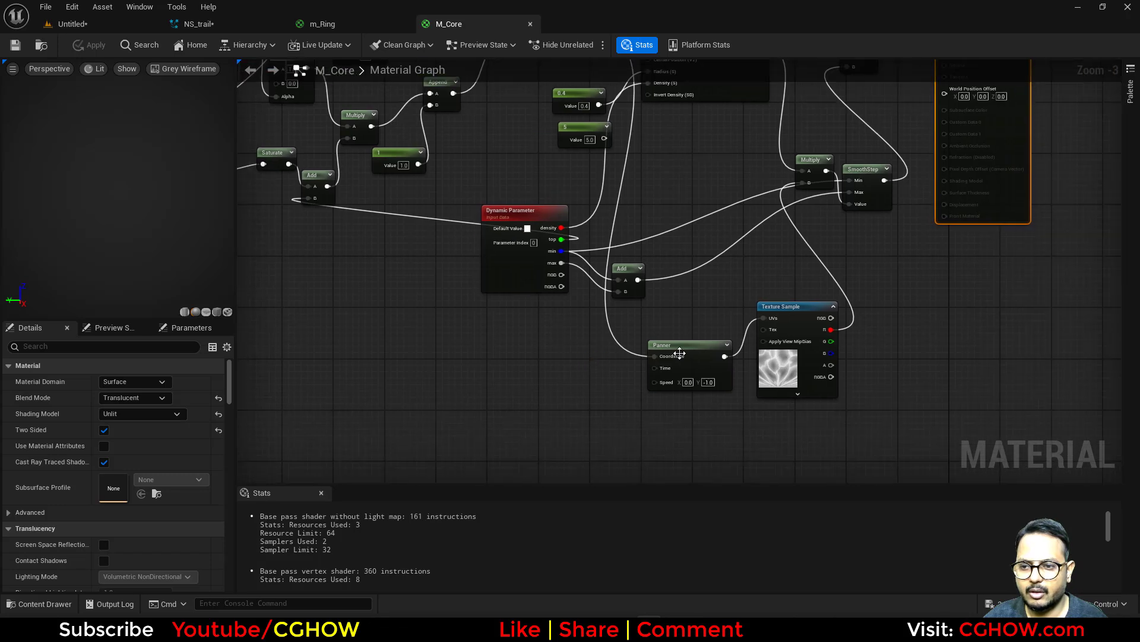
{"action": "type", "text": "--"}
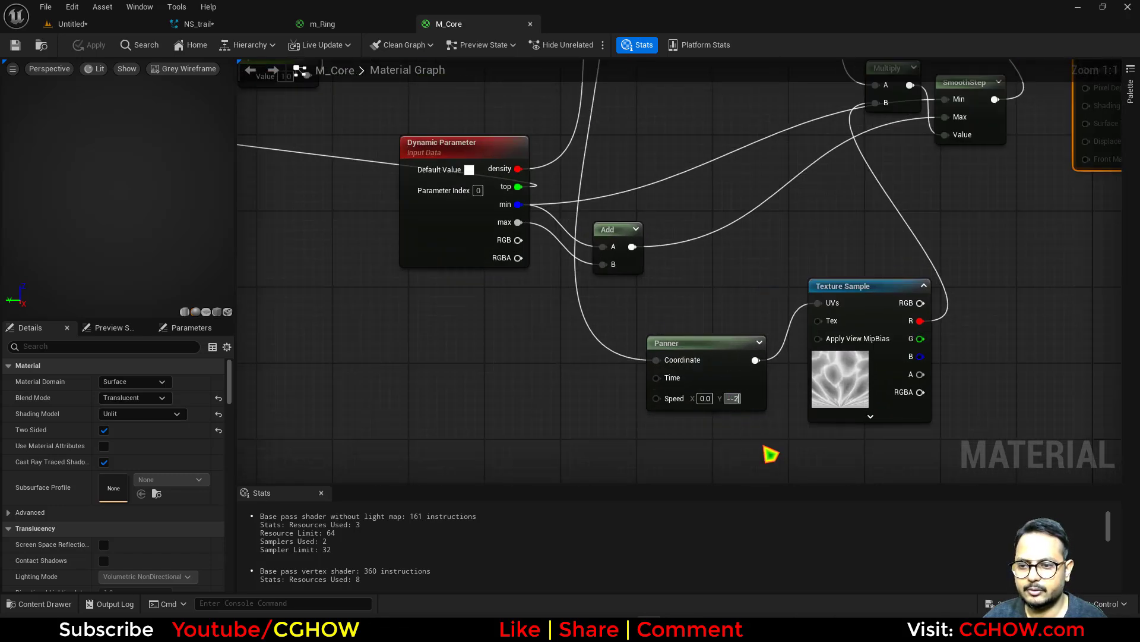
{"action": "type", "text": "2"}
{"action": "key", "text": "Return"}
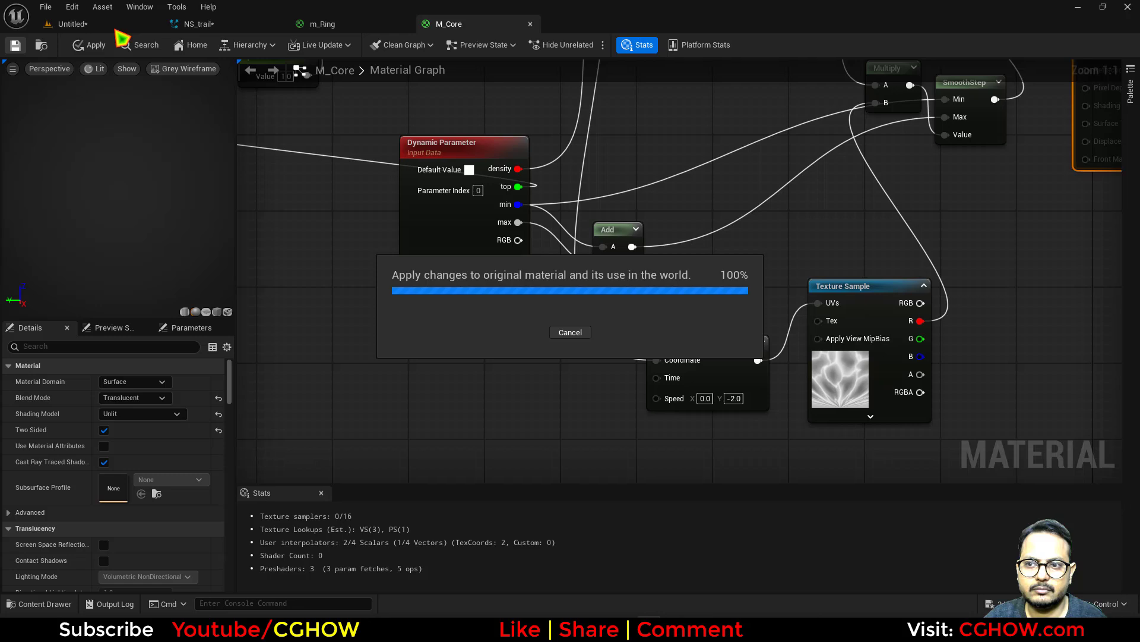
{"action": "left_click", "coordinate": [114, 29]}
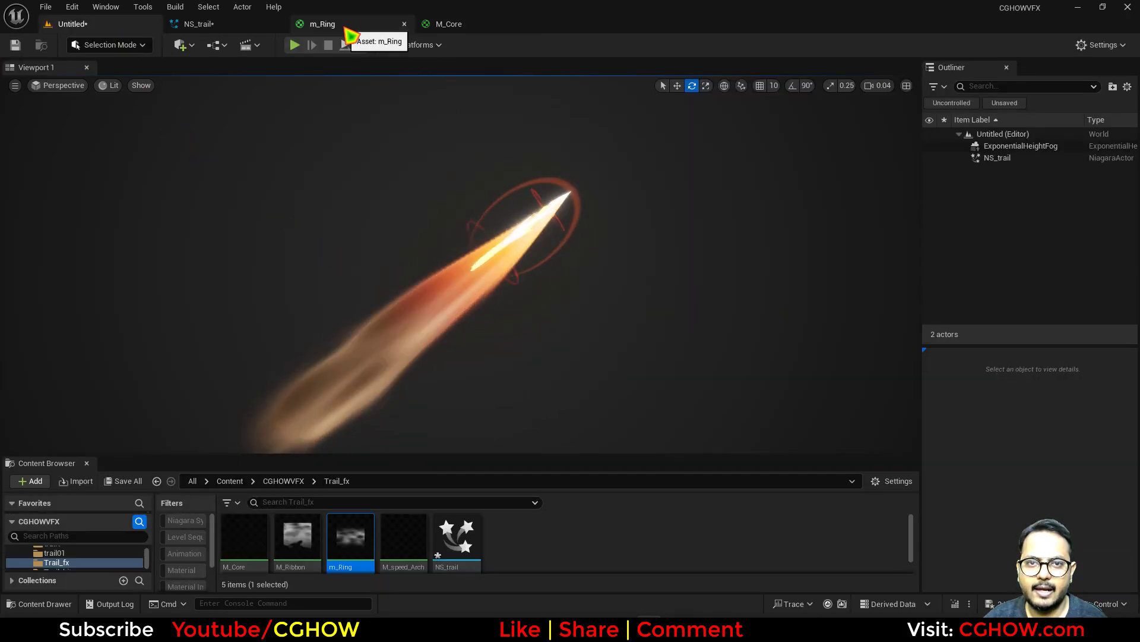
Set the X sprite size of the yellow emitter's Initialize Particle to 15 and check the trail in the level.
{"action": "left_click", "coordinate": [237, 27]}
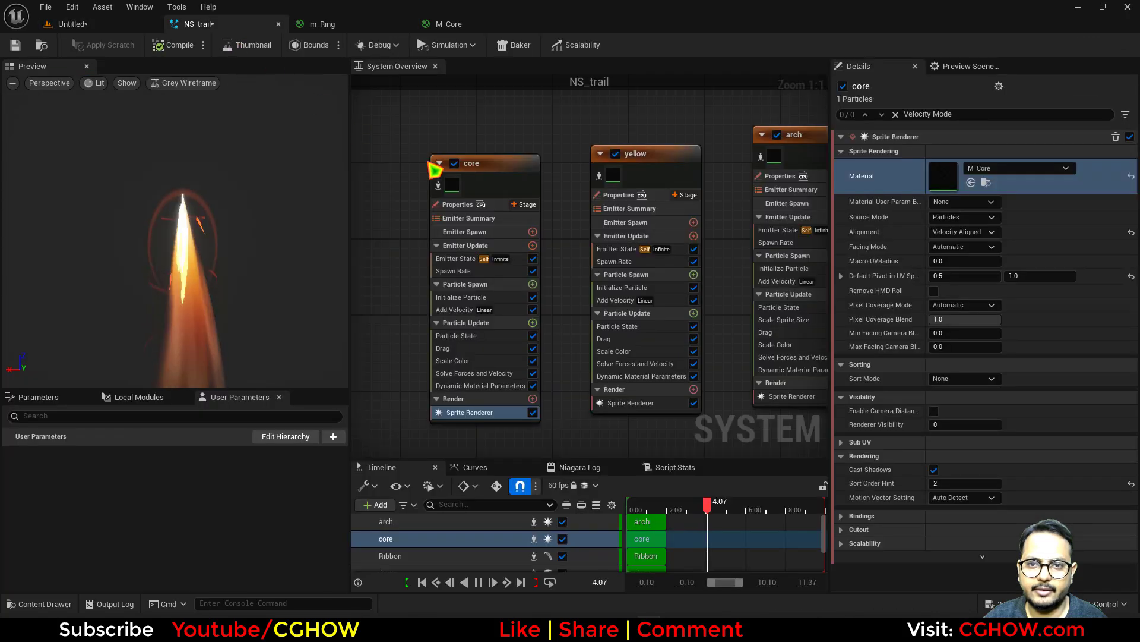
{"action": "left_click", "coordinate": [624, 288]}
{"action": "left_click", "coordinate": [971, 384]}
{"action": "type", "text": "15"}
{"action": "key", "text": "Return"}
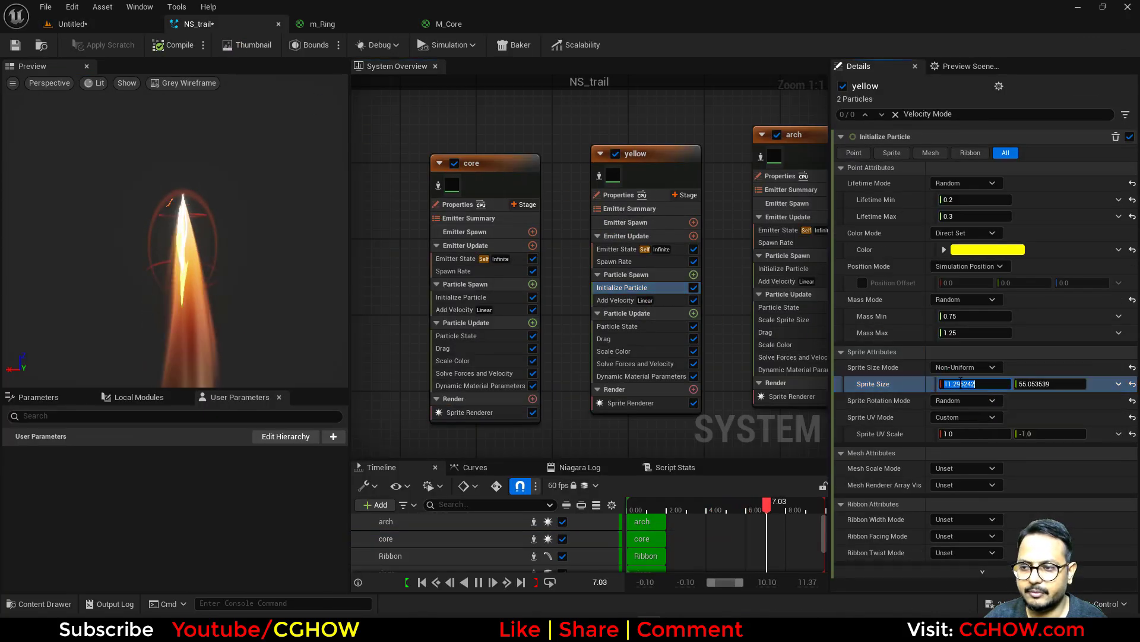
{"action": "left_click", "coordinate": [83, 24]}
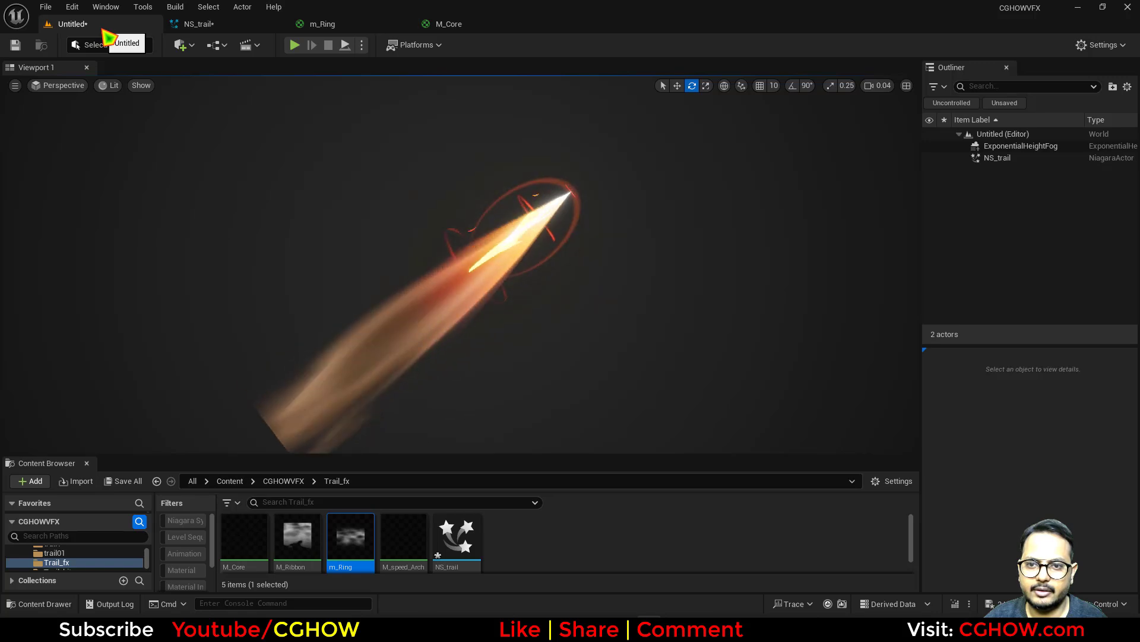
{"action": "left_click", "coordinate": [322, 24]}
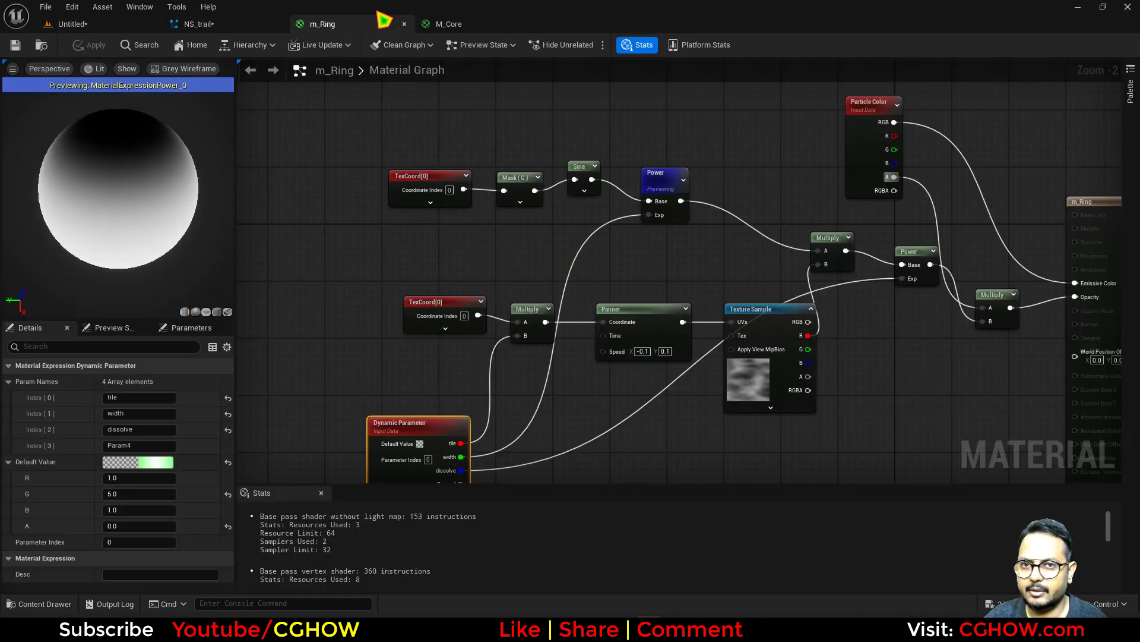
Set the X sprite size of the yellow emitter's Initialize Particle to about 17.7 and check the trail in the level.
{"action": "left_click", "coordinate": [262, 25]}
{"action": "mouse_move", "coordinate": [959, 385]}
{"action": "left_mouse_down"}
{"action": "mouse_move", "coordinate": [986, 385]}
{"action": "mouse_move", "coordinate": [942, 385]}
{"action": "left_mouse_up"}
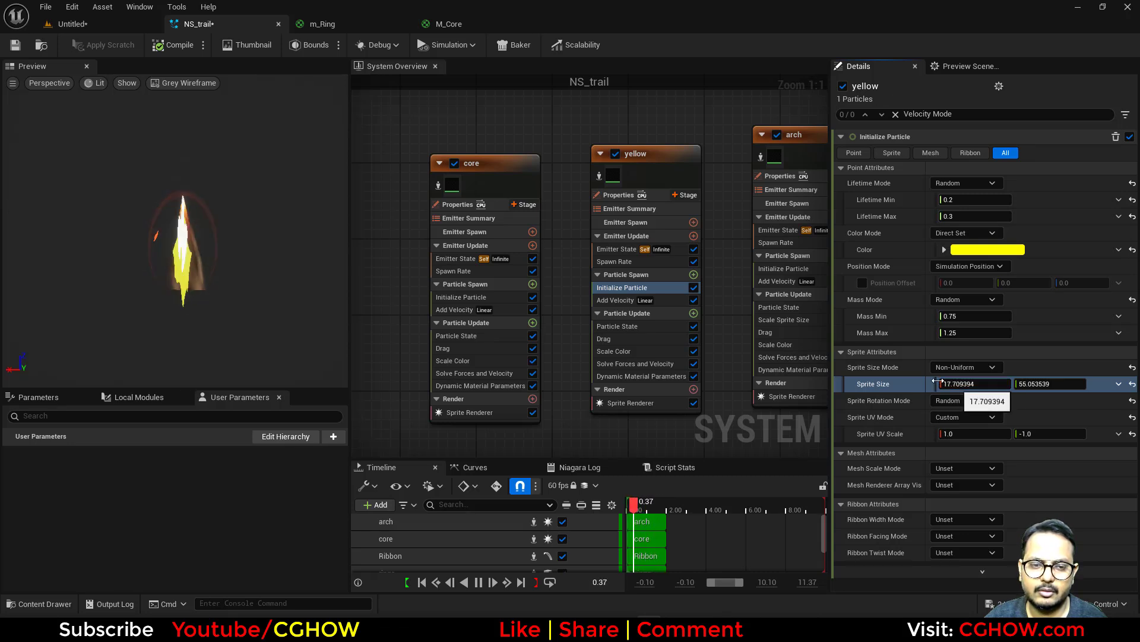
{"action": "left_click", "coordinate": [120, 26]}
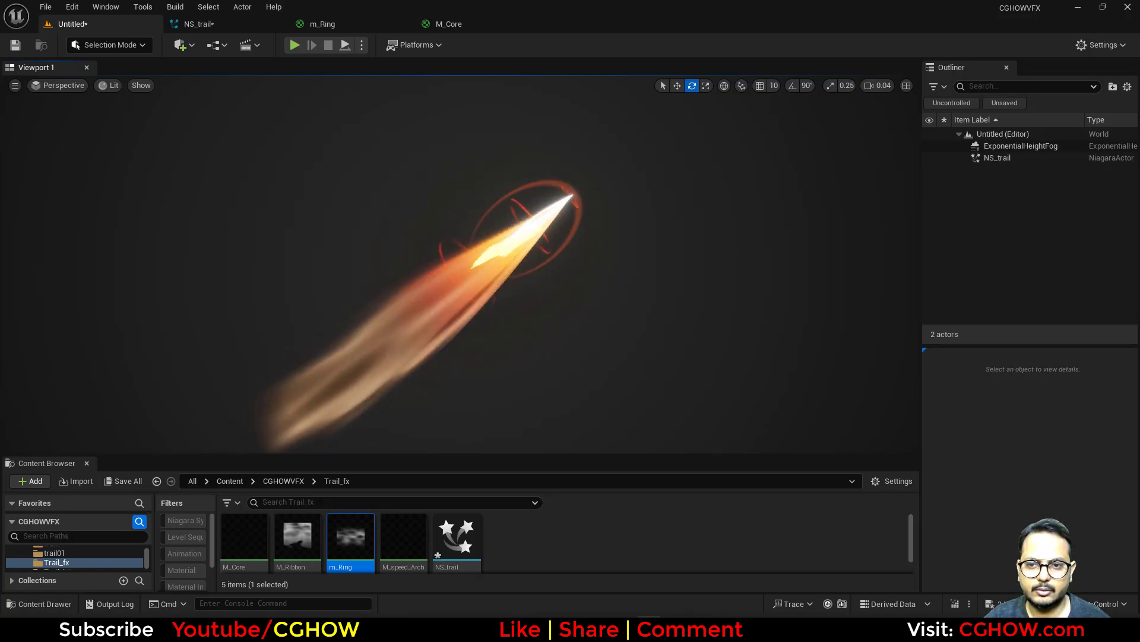
Add a Post Process Volume to the level and enable its Infinite Extent setting.
{"action": "left_click", "coordinate": [140, 86]}
{"action": "left_click", "coordinate": [181, 45]}
{"action": "mouse_move", "coordinate": [259, 215]}
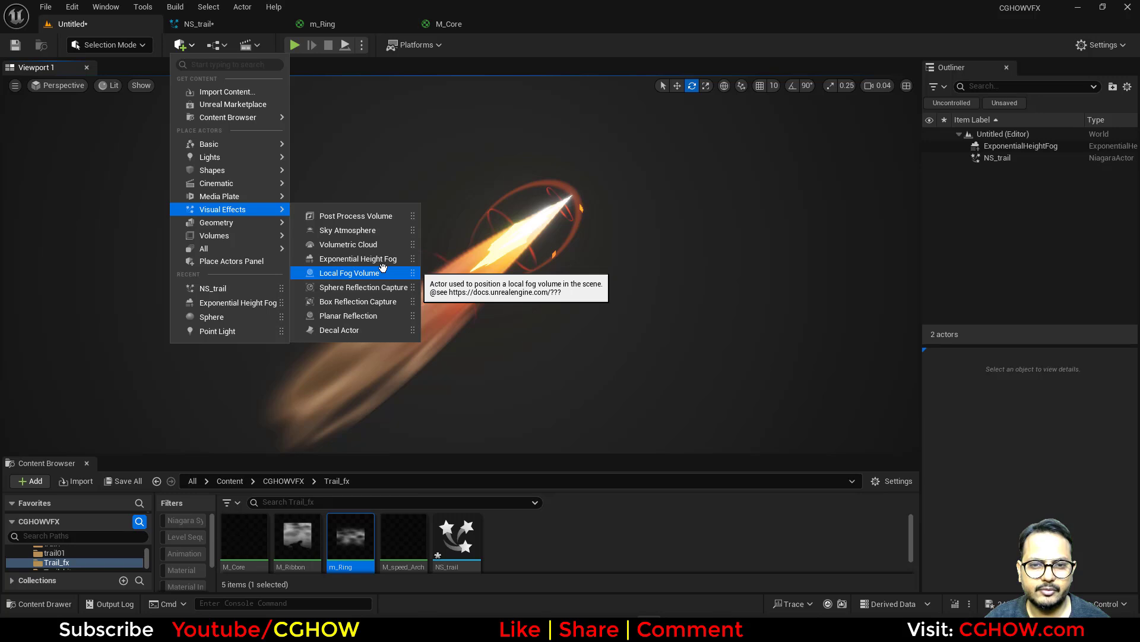
{"action": "left_click", "coordinate": [384, 217]}
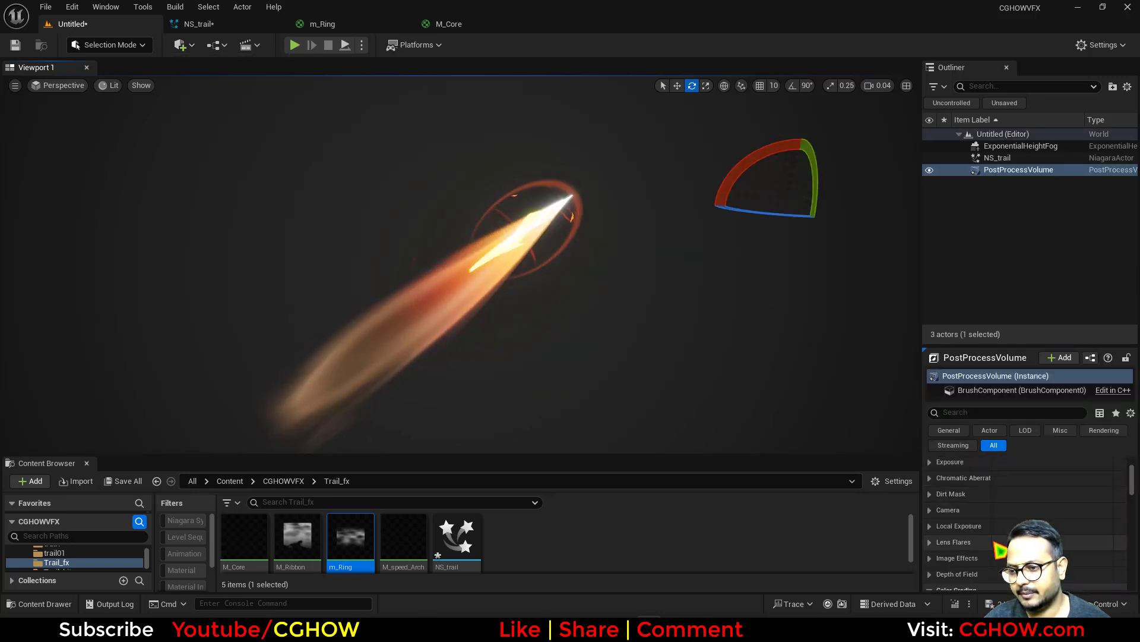
{"action": "scroll", "coordinate": [986, 541], "scroll_direction": "down", "scroll_amount": 20}
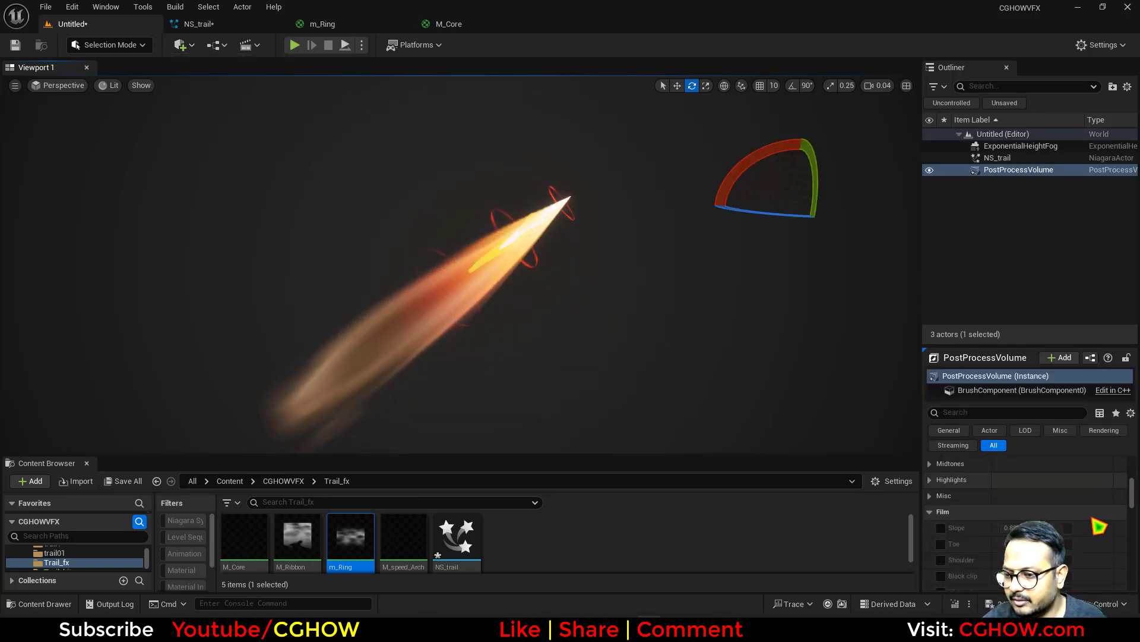
{"action": "scroll", "coordinate": [1064, 554], "scroll_direction": "up", "scroll_amount": 5}
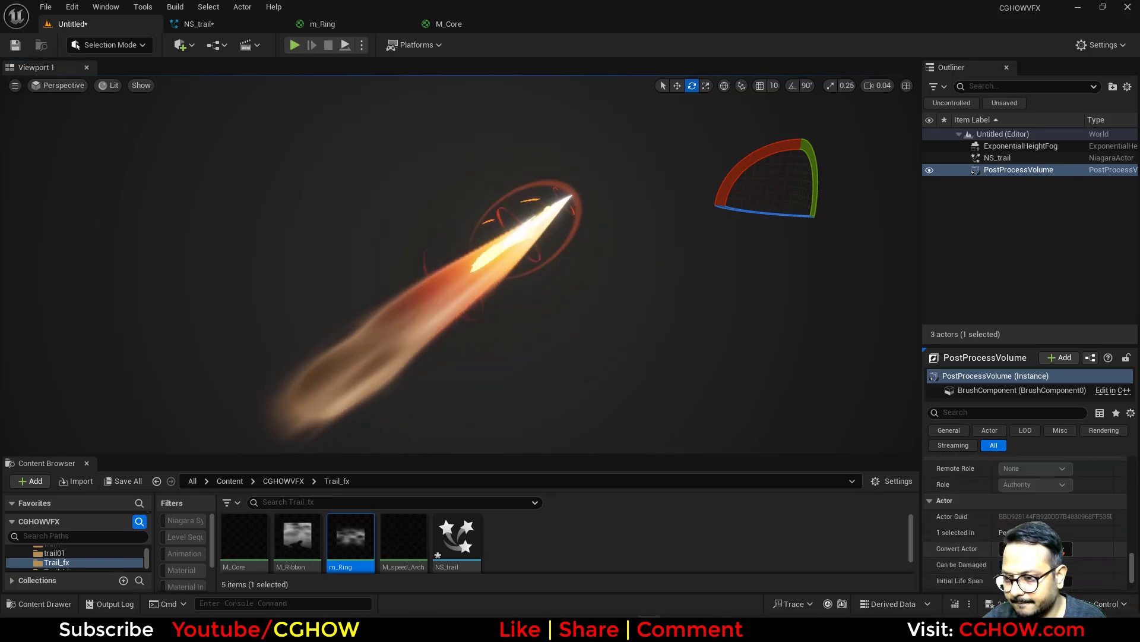
{"action": "scroll", "coordinate": [1063, 554], "scroll_direction": "up", "scroll_amount": 3}
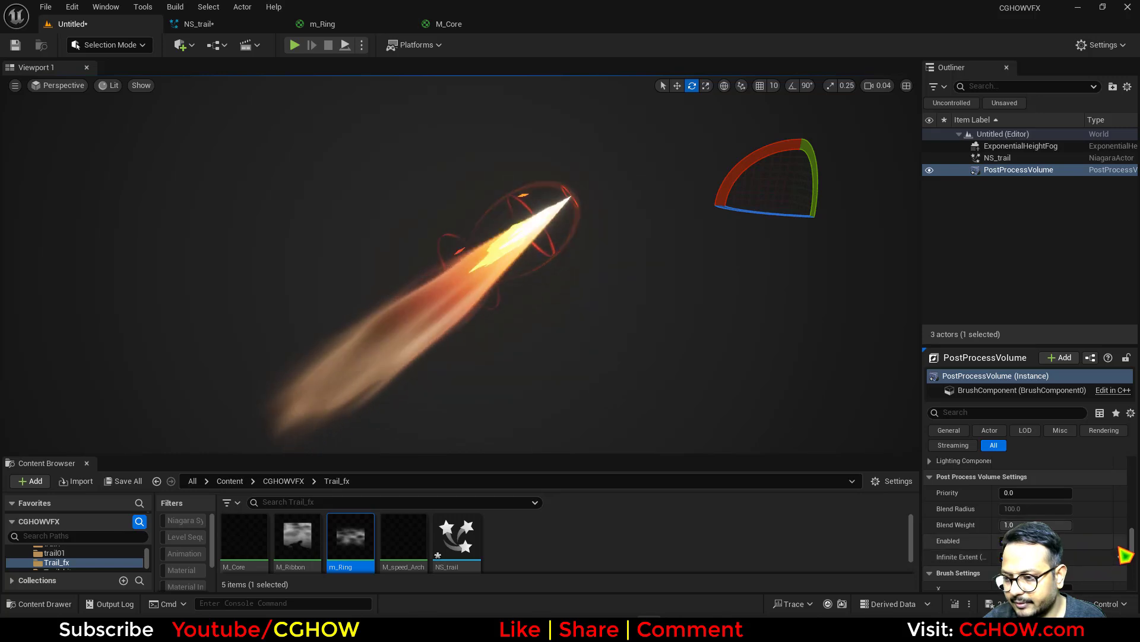
Enable a stronger vignette on the PostProcessVolume and set its global color grading Saturation to 1.2.
{"action": "scroll", "coordinate": [1105, 541], "scroll_direction": "up", "scroll_amount": 10}
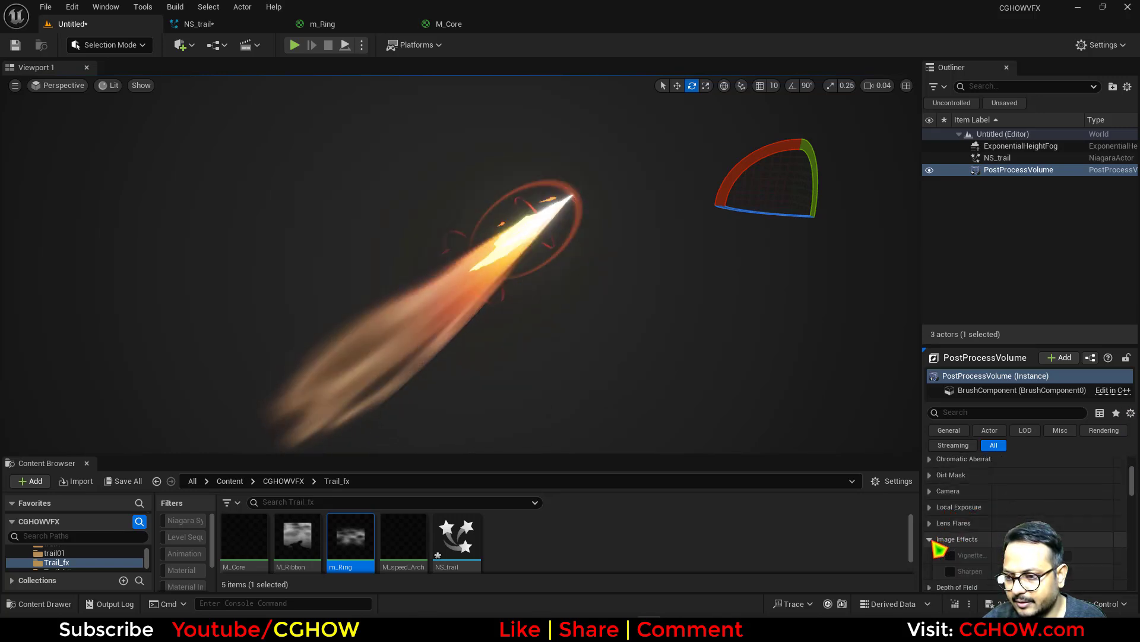
{"action": "left_click_drag", "start_coordinate": [1028, 556], "coordinate": [1048, 556]}
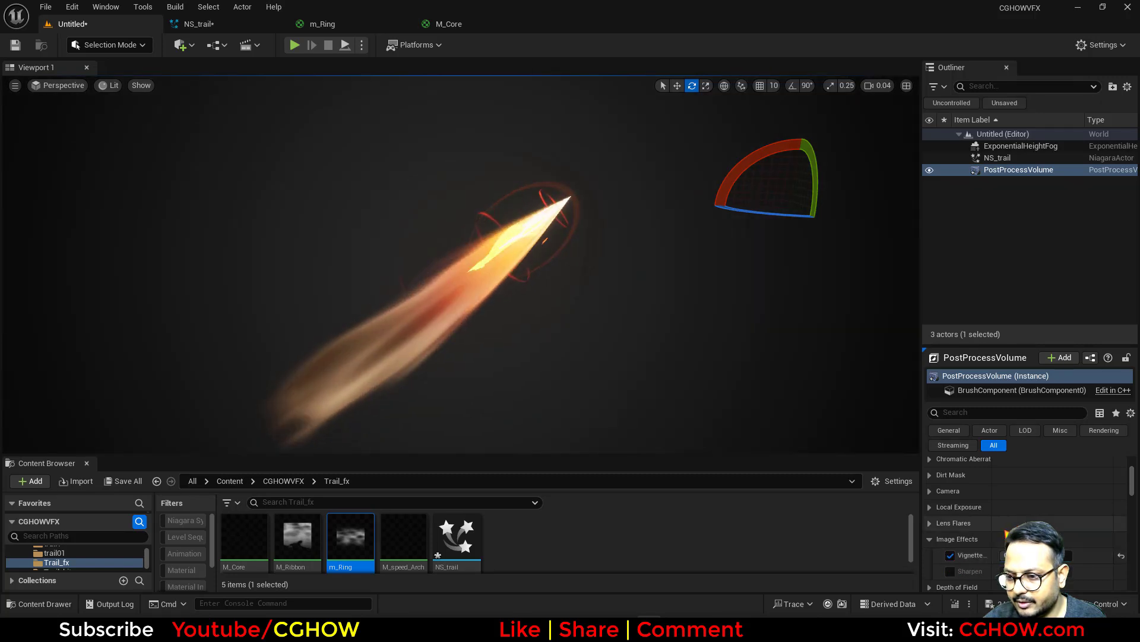
{"action": "scroll", "coordinate": [962, 533], "scroll_direction": "down", "scroll_amount": 2}
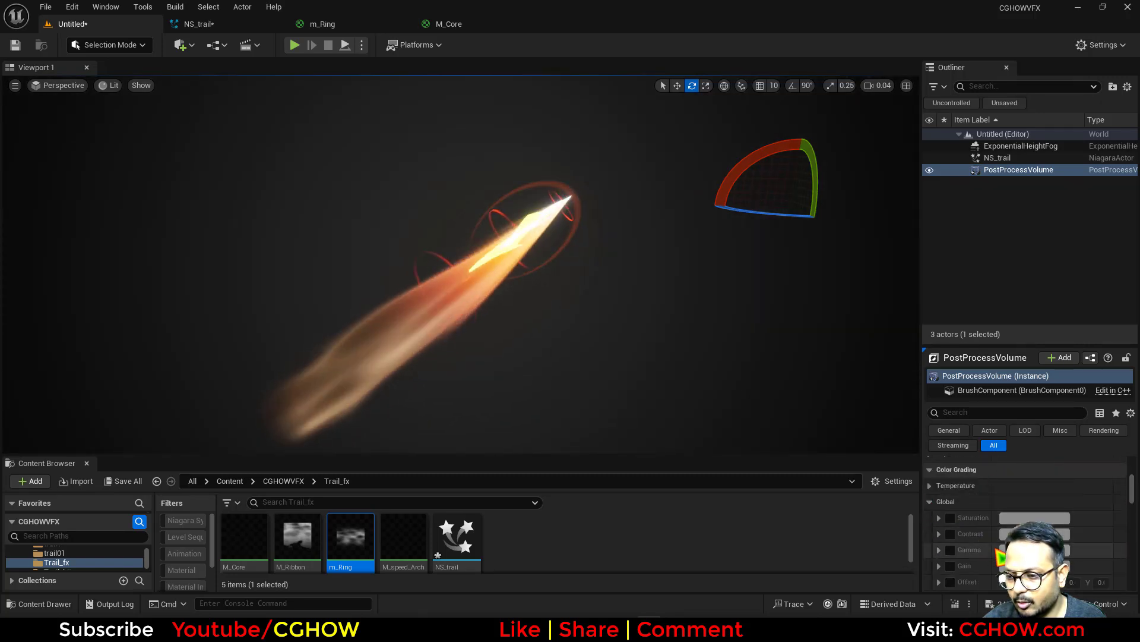
{"action": "scroll", "coordinate": [980, 537], "scroll_direction": "down", "scroll_amount": 2}
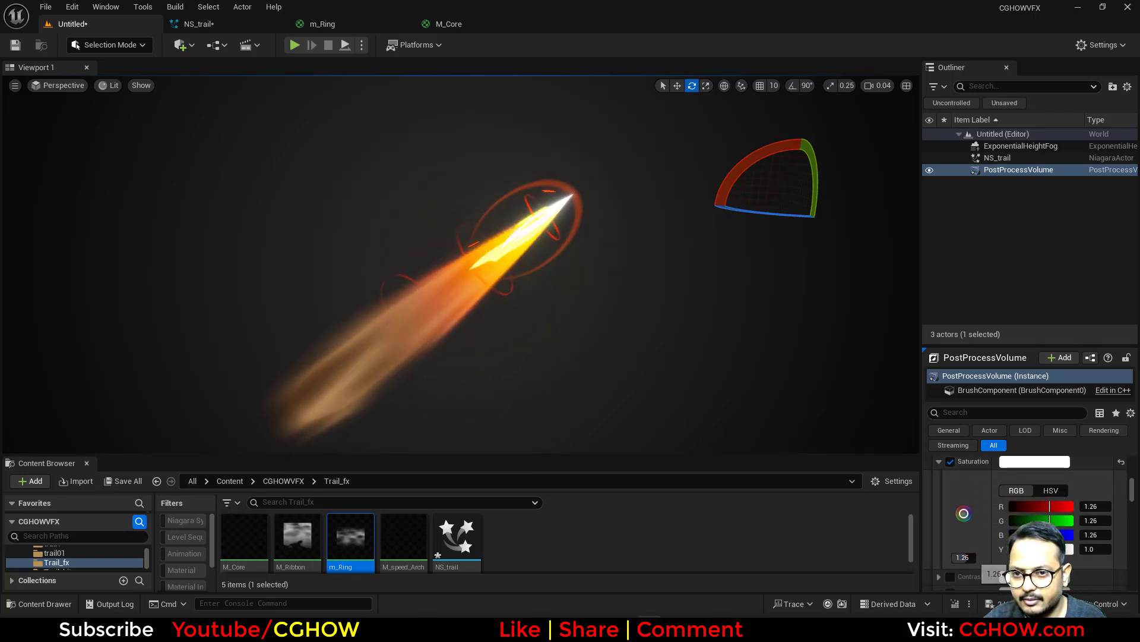
{"action": "left_click_drag", "start_coordinate": [962, 557], "coordinate": [965, 558]}
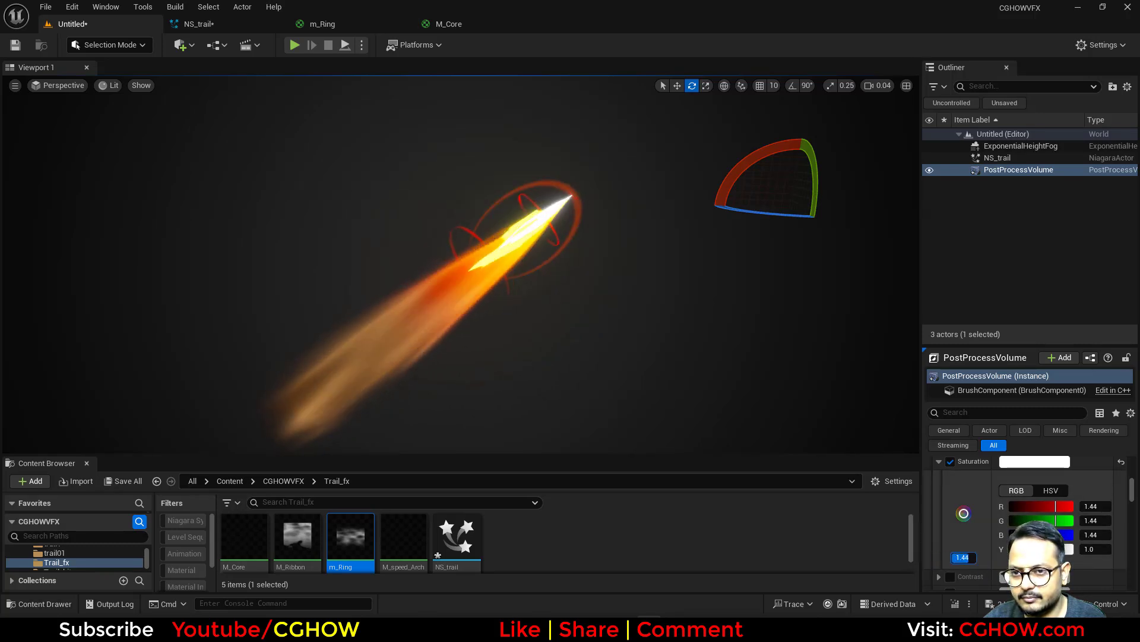
{"action": "left_click_drag", "start_coordinate": [962, 557], "coordinate": [960, 558]}
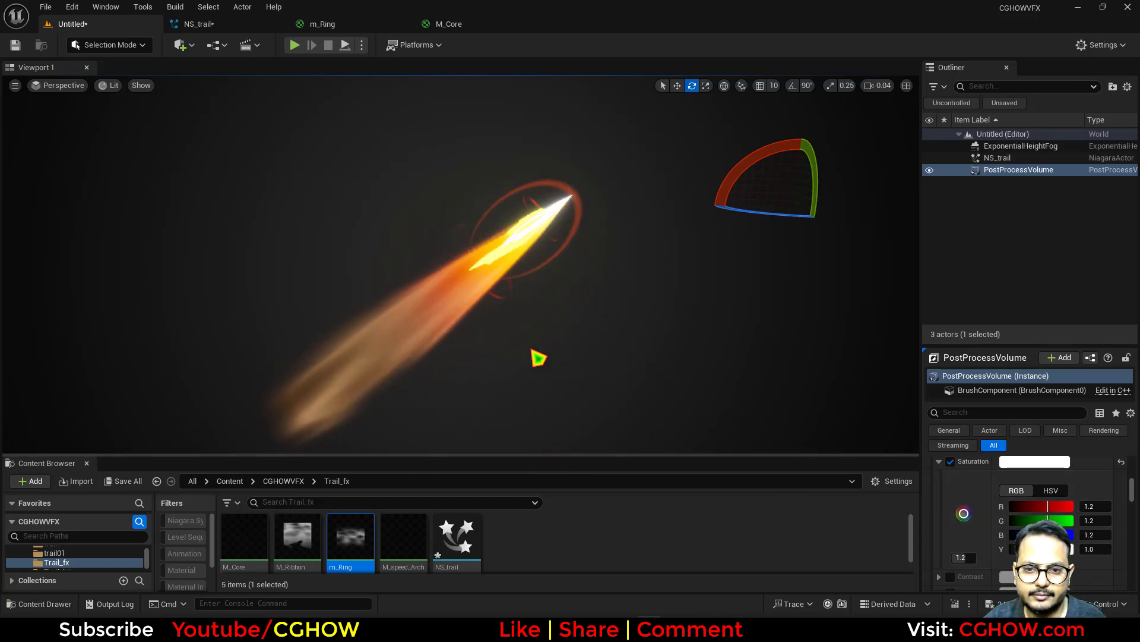
Add a Curl Noise Force module to the Particle Update group of the Ribbon emitter in NS_trail.
{"action": "left_click", "coordinate": [253, 27]}
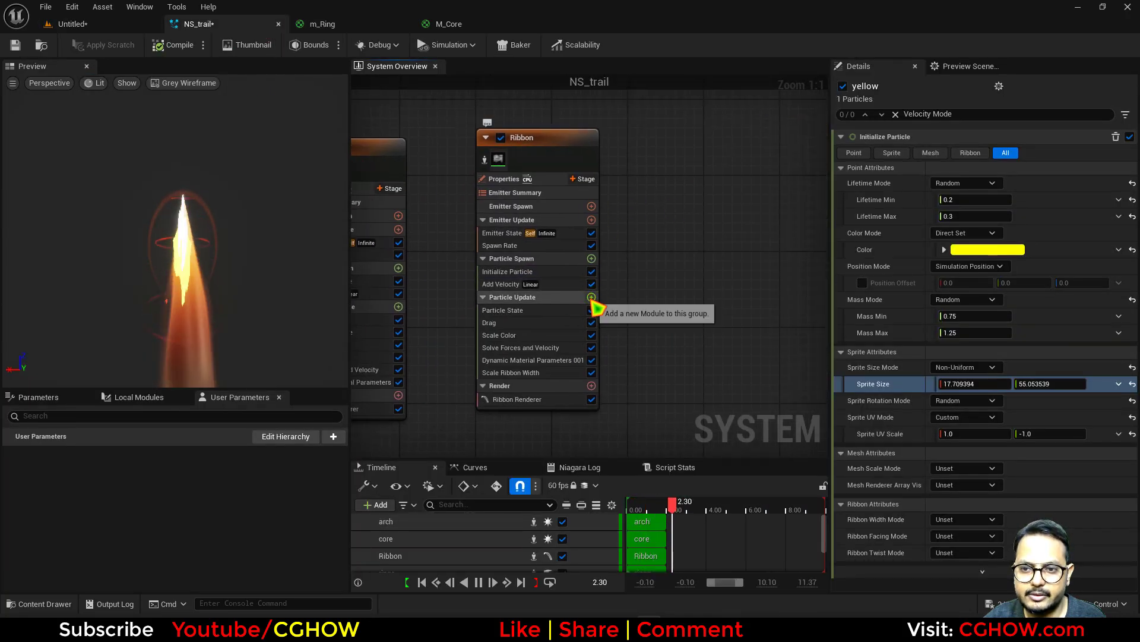
{"action": "left_click", "coordinate": [591, 297]}
{"action": "type", "text": "curl"}
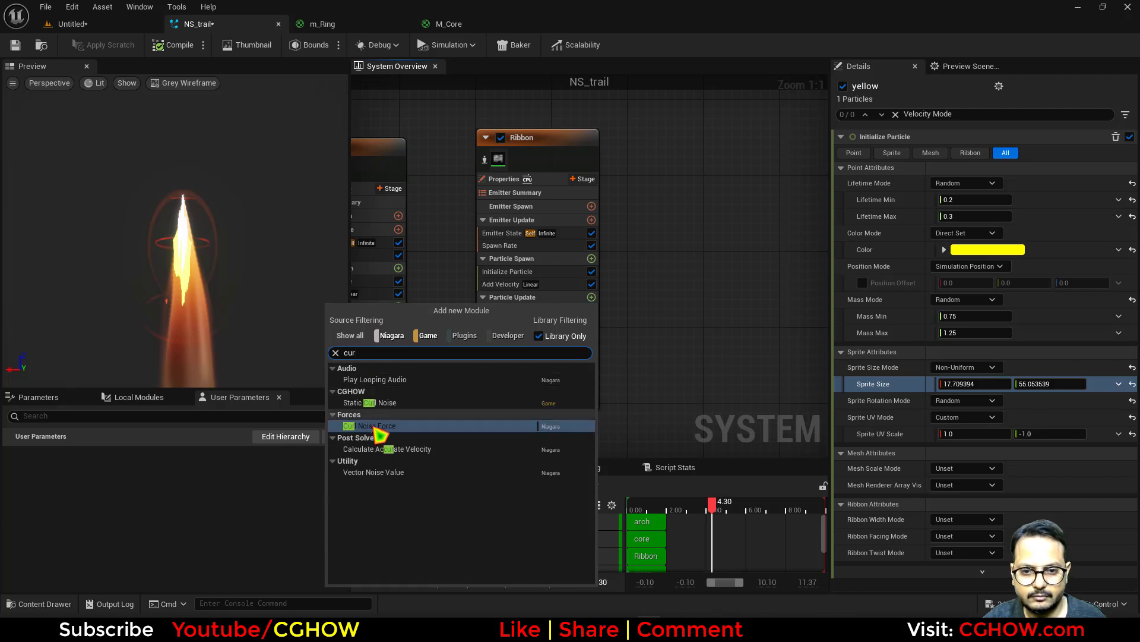
{"action": "key", "text": "Return"}
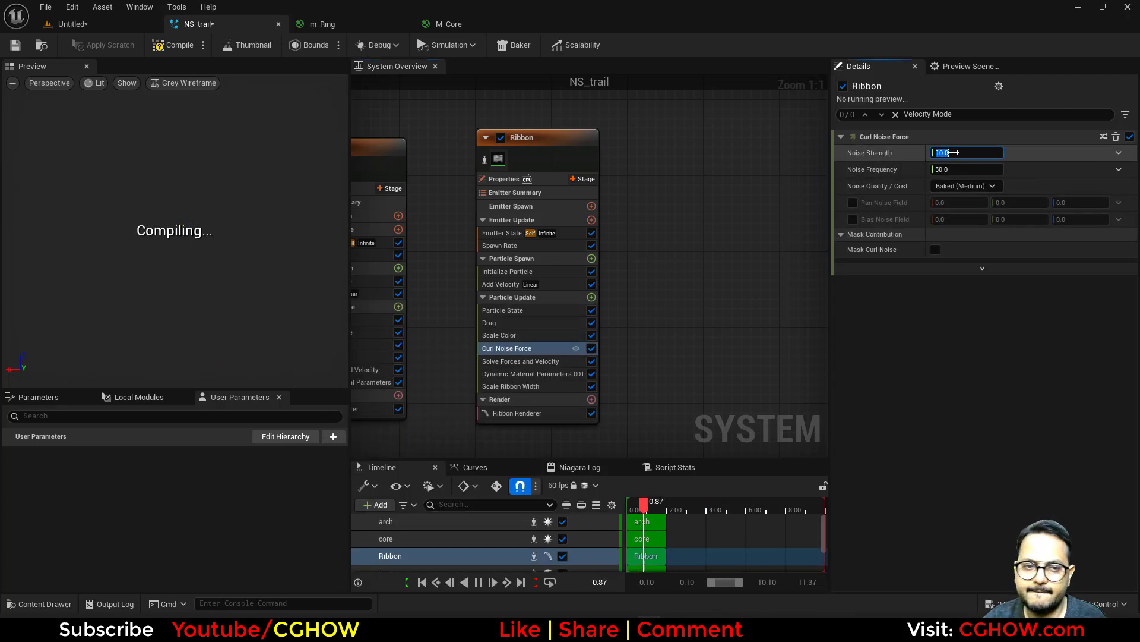
Set the Curl Noise Force's Noise Frequency to 10 and its Noise Strength to 20.
{"action": "left_click", "coordinate": [962, 169]}
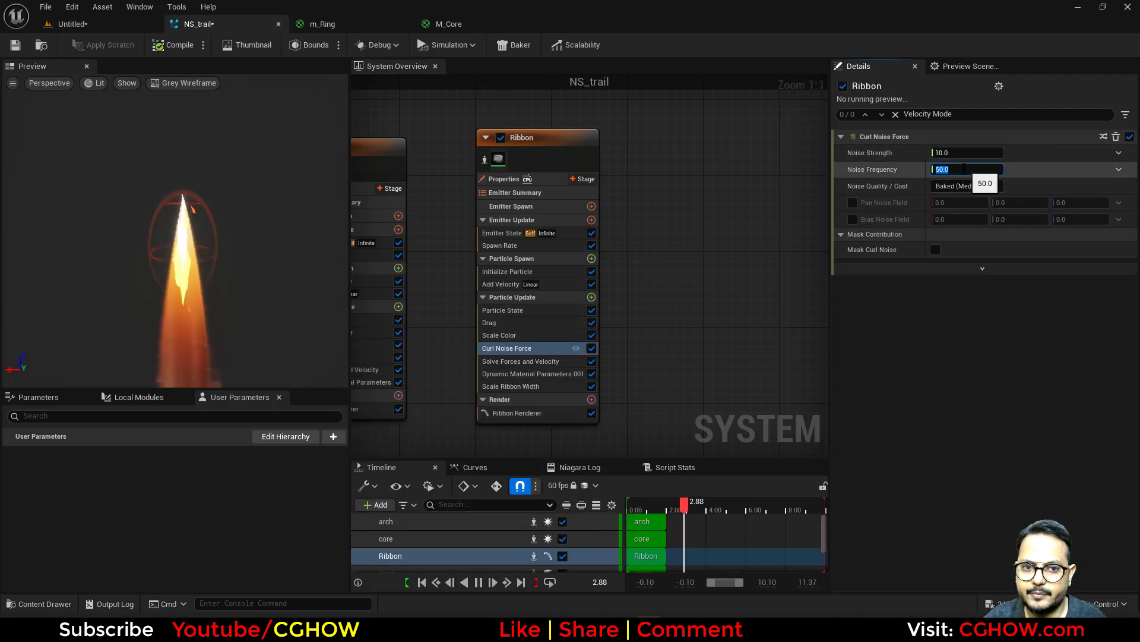
{"action": "type", "text": "5"}
{"action": "key", "text": "Return"}
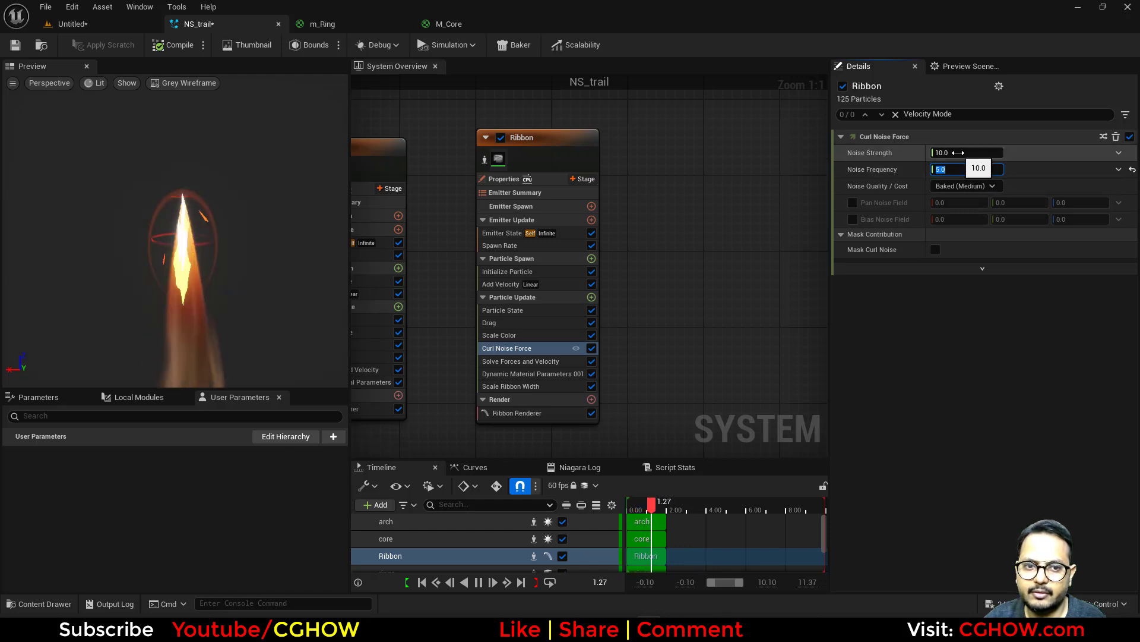
{"action": "left_click", "coordinate": [958, 152]}
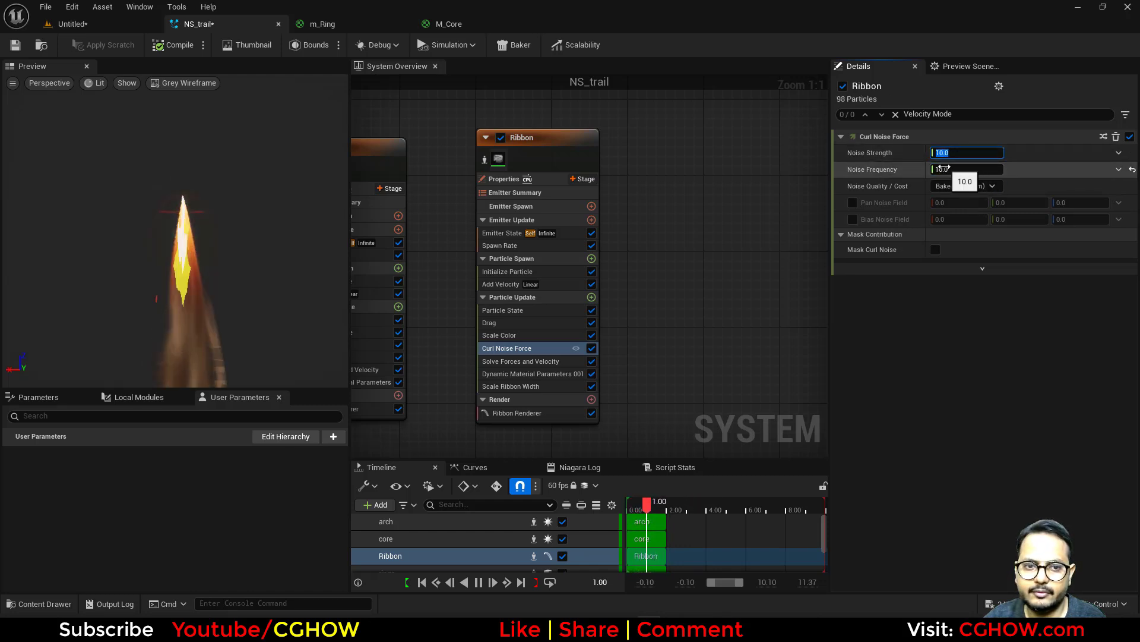
{"action": "type", "text": "20"}
Enable the Curl Noise Force's Pan Noise Field with values 0.2, 0.5 and 1, and check the trail in the level.
{"action": "left_click", "coordinate": [853, 202]}
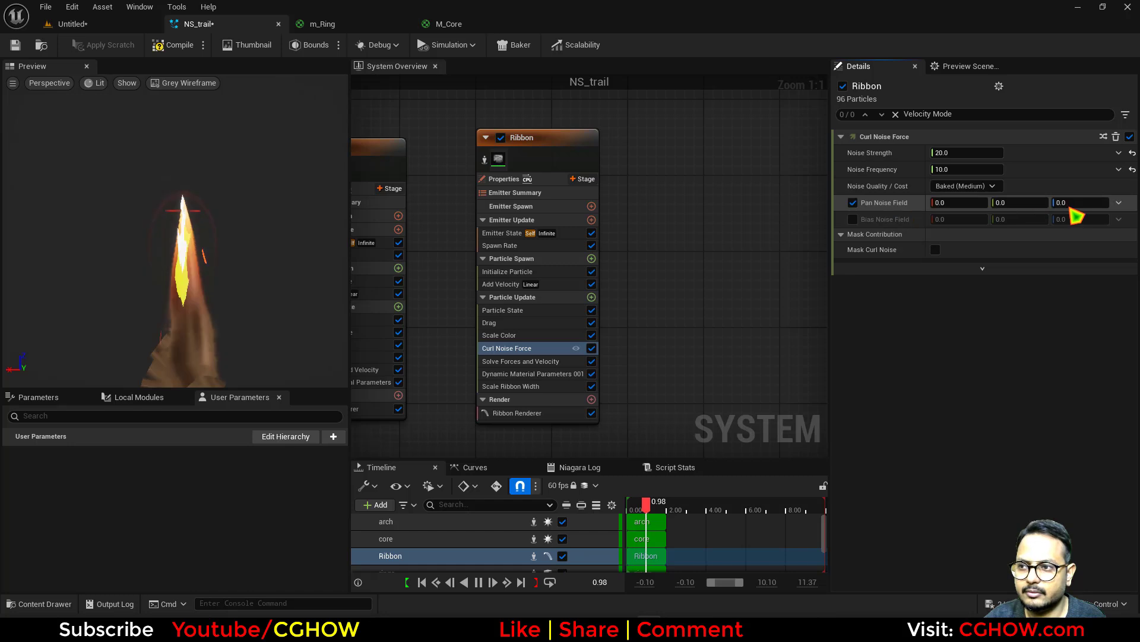
{"action": "left_click", "coordinate": [1070, 205]}
{"action": "type", "text": "1"}
{"action": "left_click", "coordinate": [1024, 202]}
{"action": "type", "text": ".5"}
{"action": "left_click", "coordinate": [967, 202]}
{"action": "type", "text": ".2"}
{"action": "key", "text": "Return"}
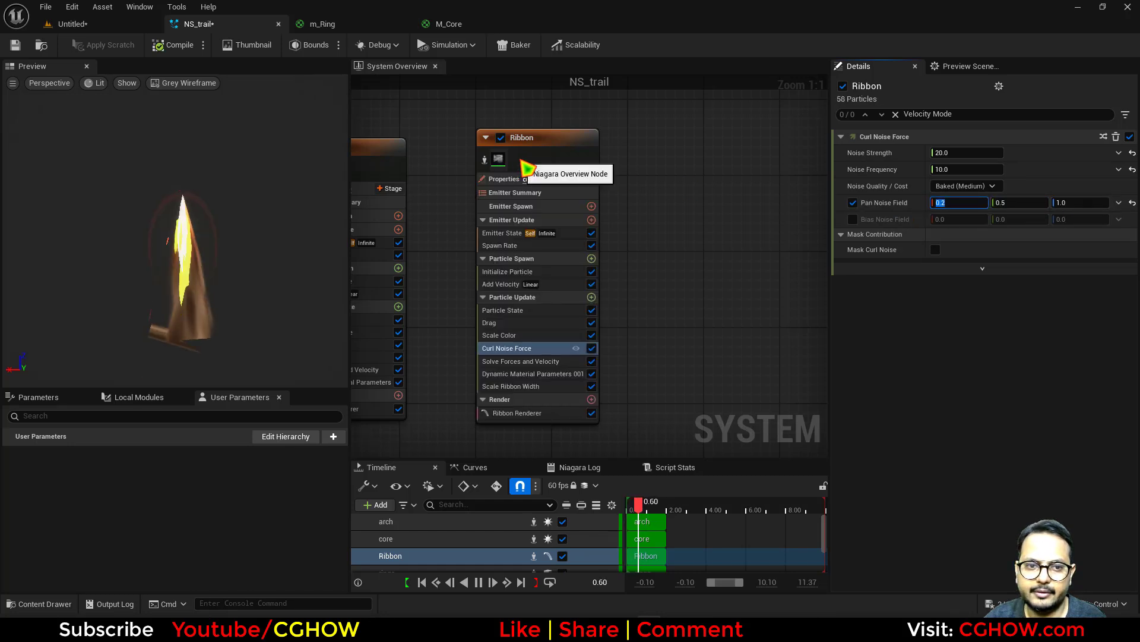
{"action": "left_click", "coordinate": [138, 26]}
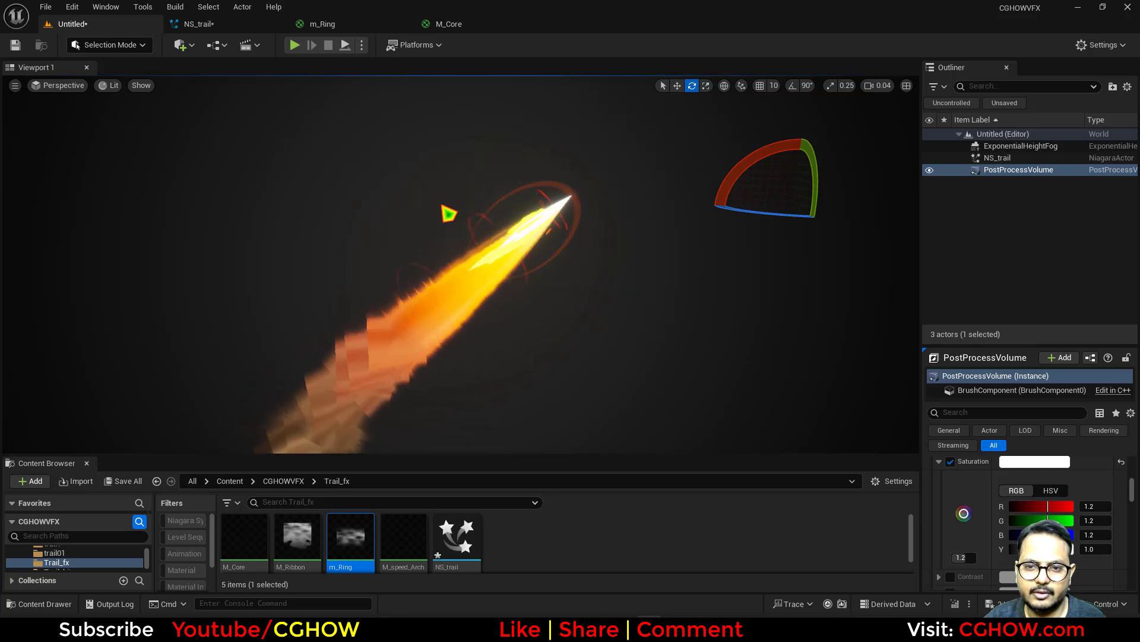
{"action": "left_click", "coordinate": [467, 26]}
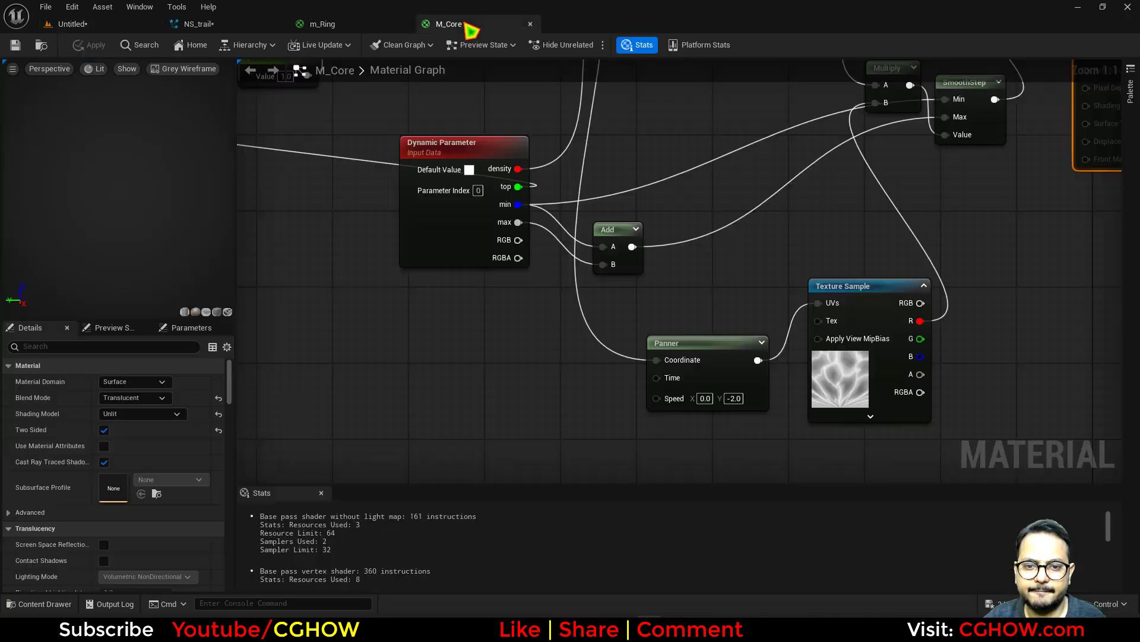
Move the Ribbon emitter's Curl Noise Force into Particle Spawn and fix its dependency issue by adding Apply Initial Forces.
{"action": "left_click", "coordinate": [219, 27]}
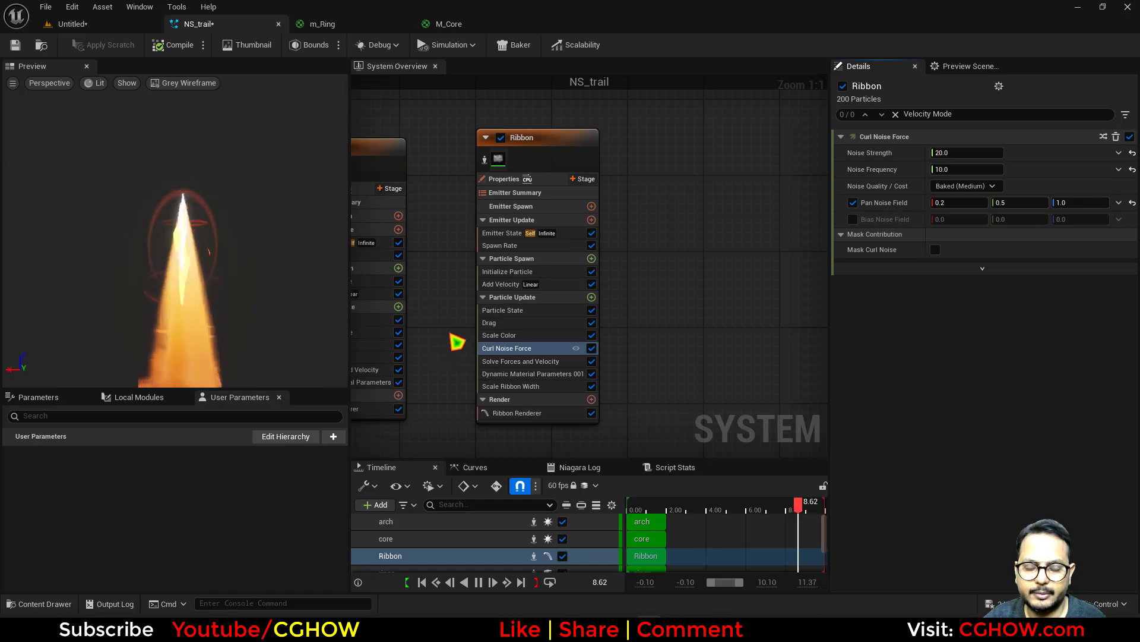
{"action": "right_click_drag", "start_coordinate": [471, 291], "coordinate": [510, 278]}
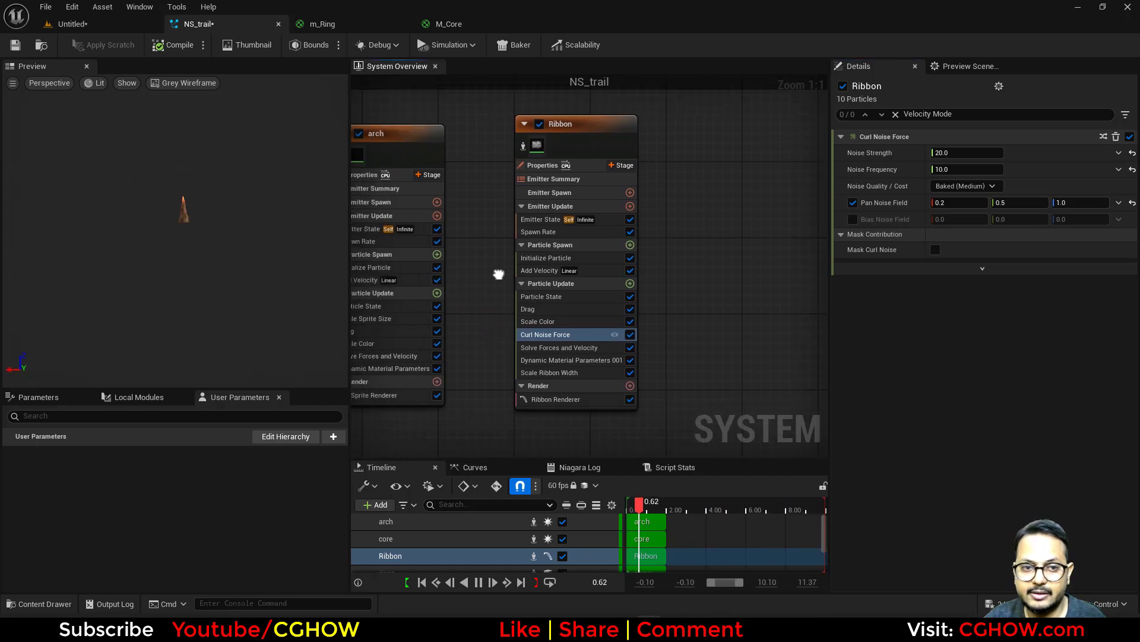
{"action": "left_click_drag", "start_coordinate": [570, 335], "coordinate": [550, 280]}
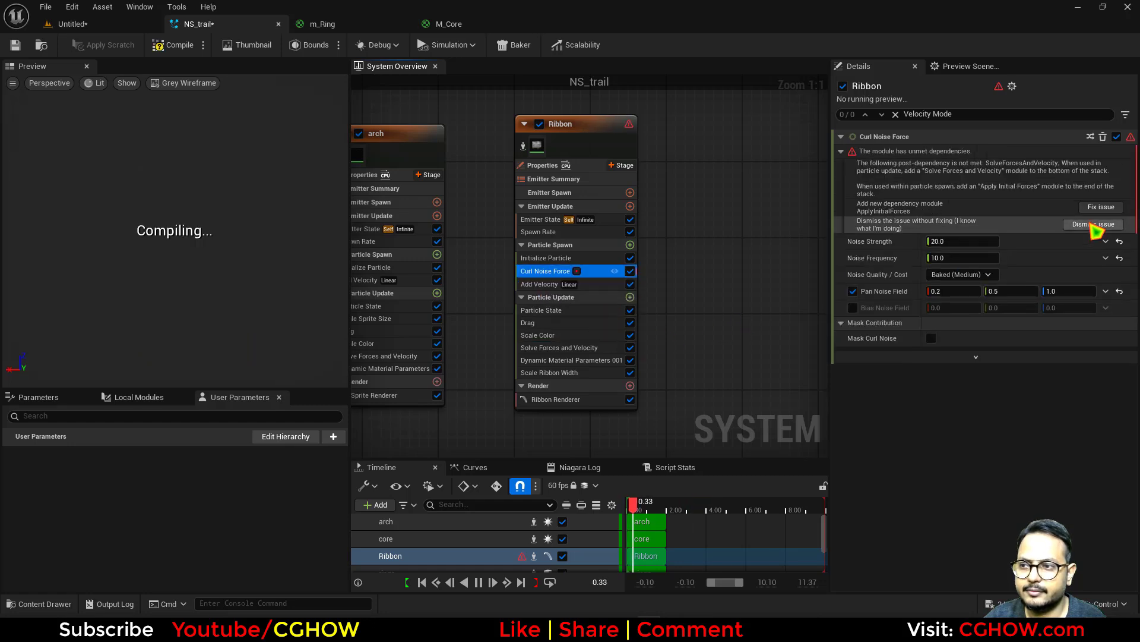
{"action": "left_click", "coordinate": [1110, 224]}
Lower the Curl Noise Force's Noise Strength to 1 and check the trail in the level.
{"action": "left_click", "coordinate": [956, 154]}
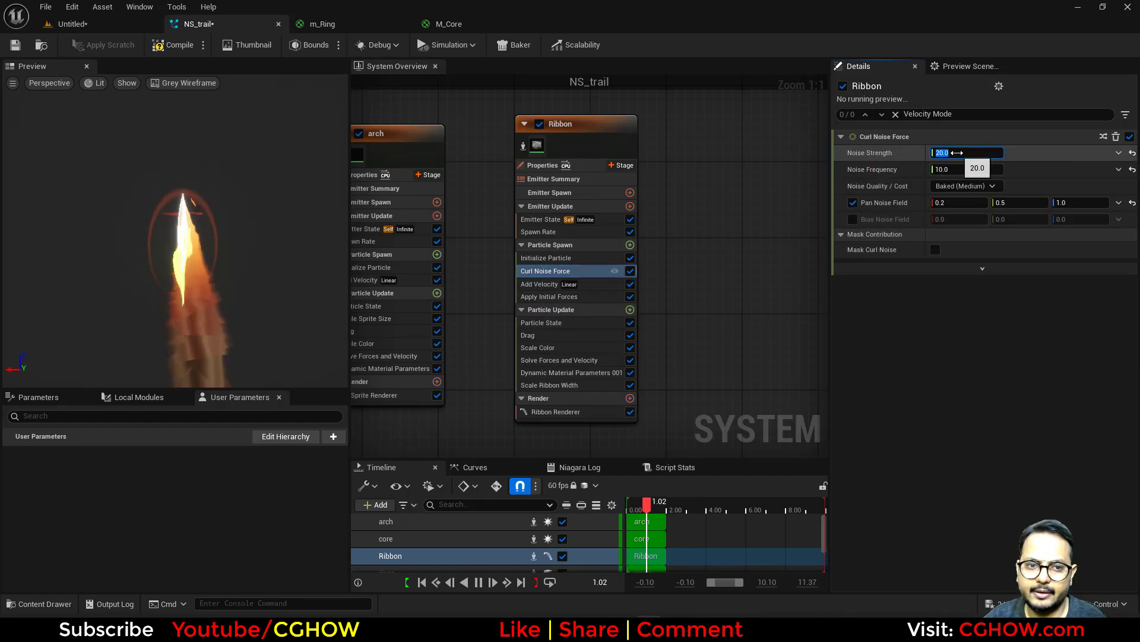
{"action": "type", "text": "1"}
{"action": "key", "text": "Return"}
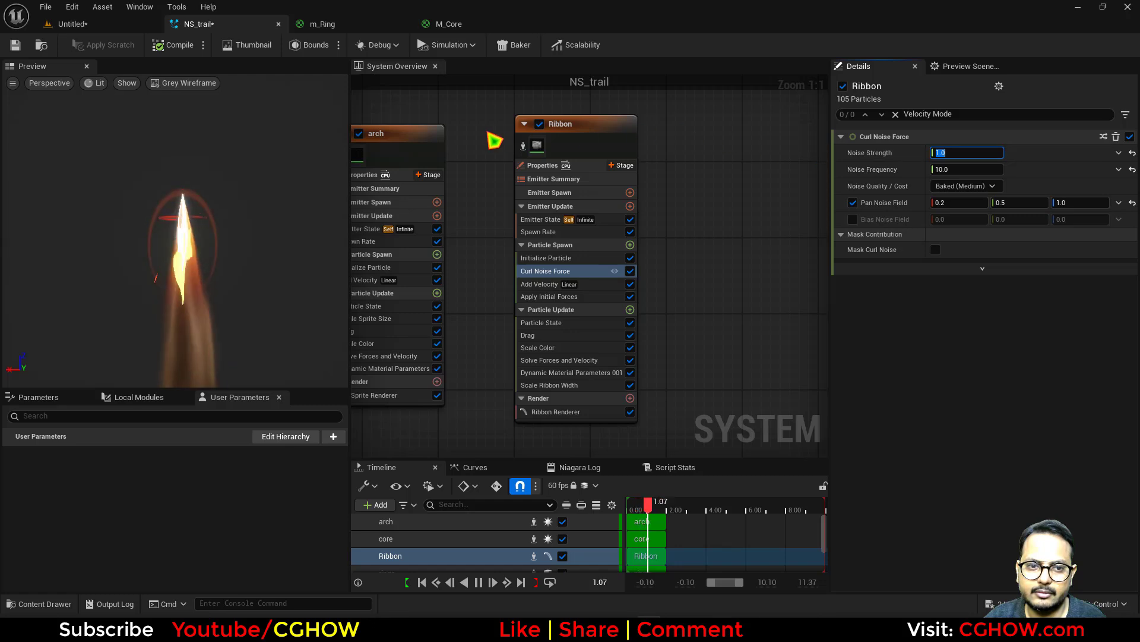
{"action": "left_click", "coordinate": [106, 26]}
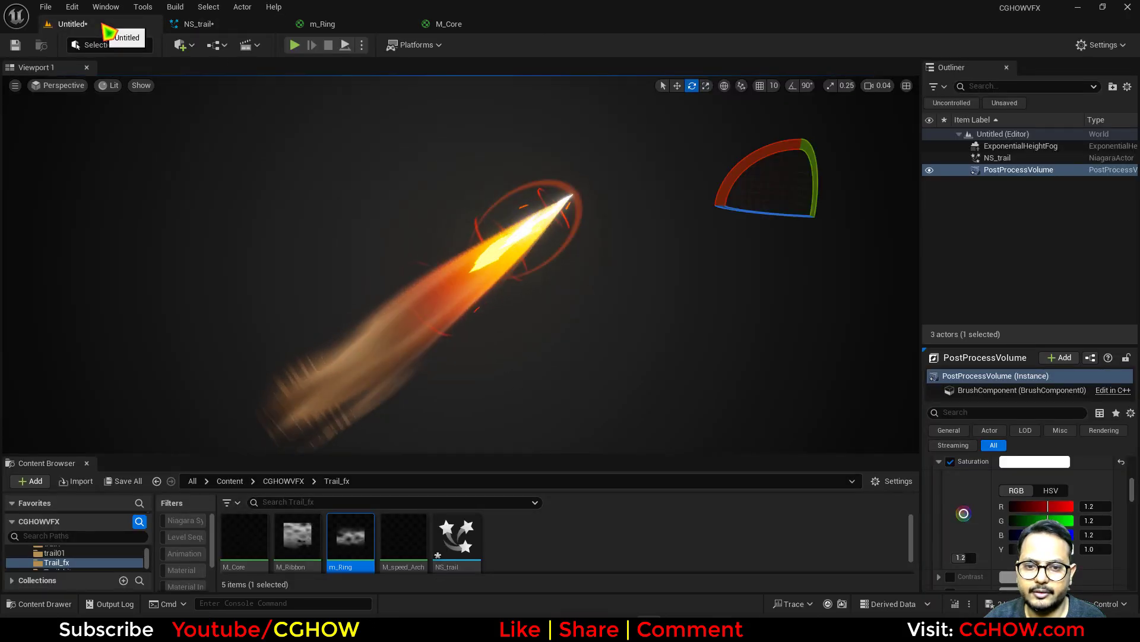
Disable the Ribbon emitter's Curl Noise Force module and inspect the trail in the level up close and from afar.
{"action": "left_click", "coordinate": [242, 26]}
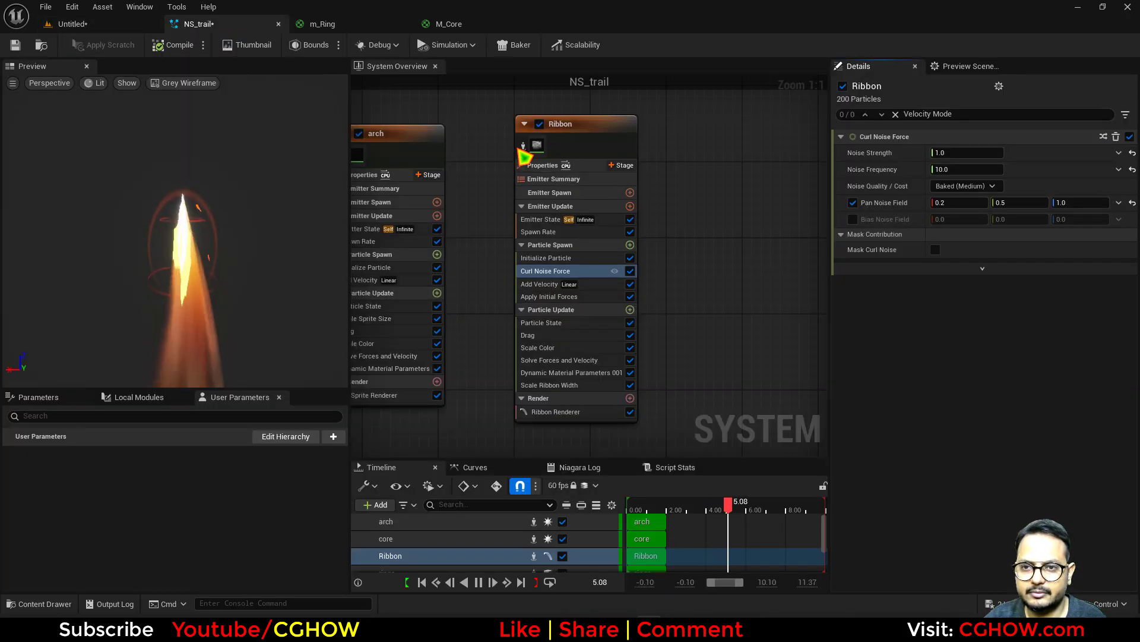
{"action": "left_click", "coordinate": [630, 272]}
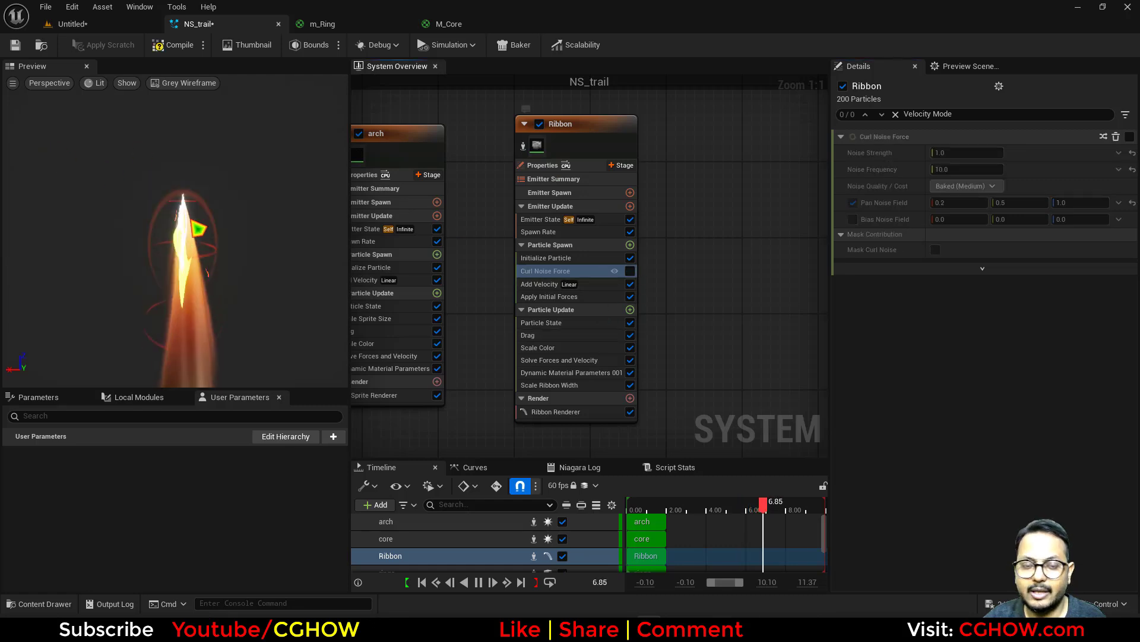
{"action": "left_click", "coordinate": [86, 30]}
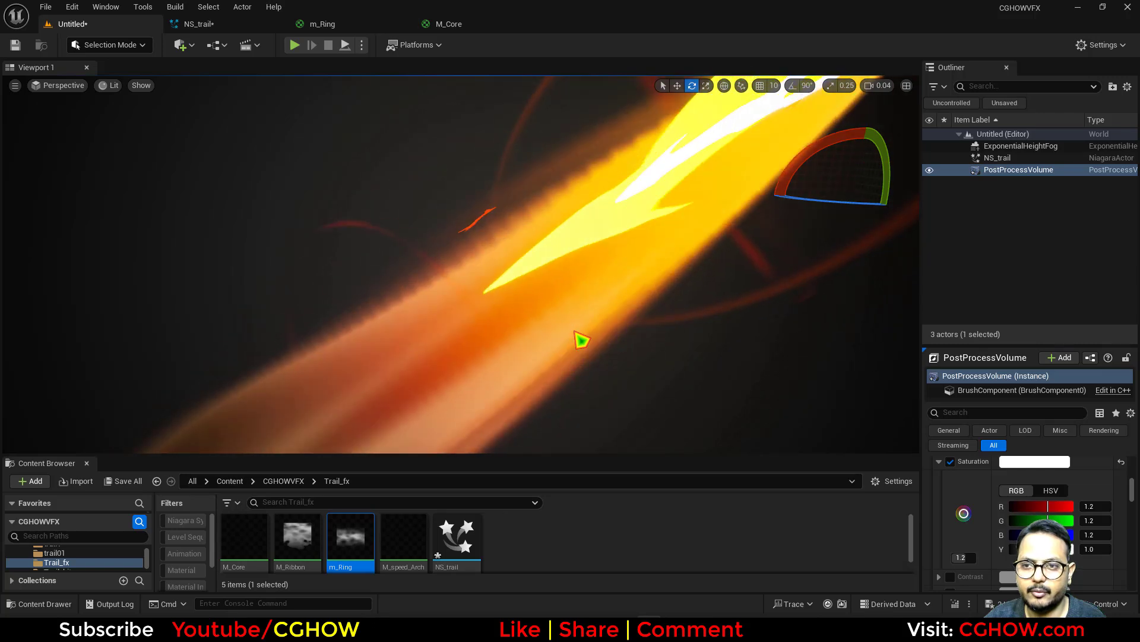
{"action": "scroll", "coordinate": [574, 331], "scroll_direction": "down", "scroll_amount": 6}
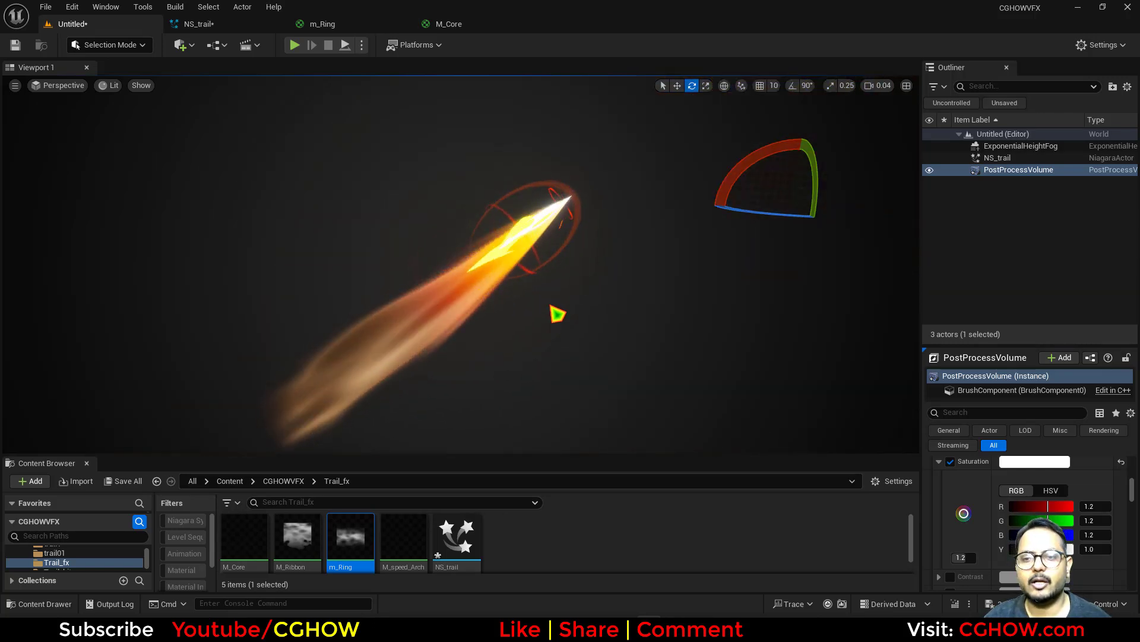